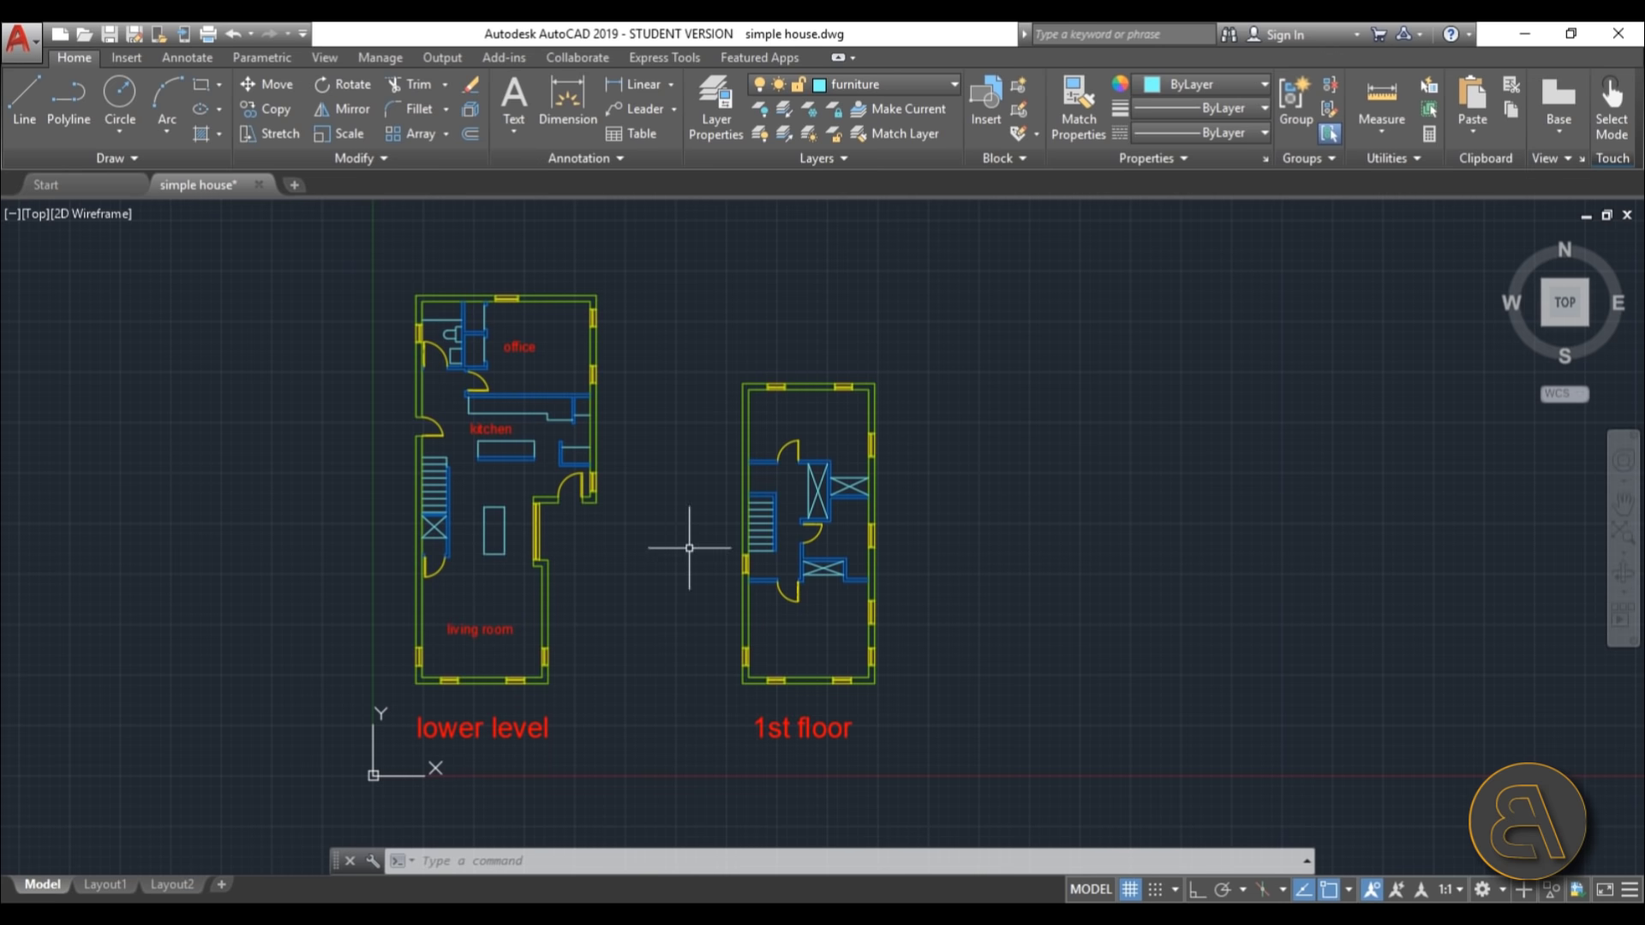
pyautogui.moveTo(644, 571); pyautogui.dragTo(650, 560, button='middle')
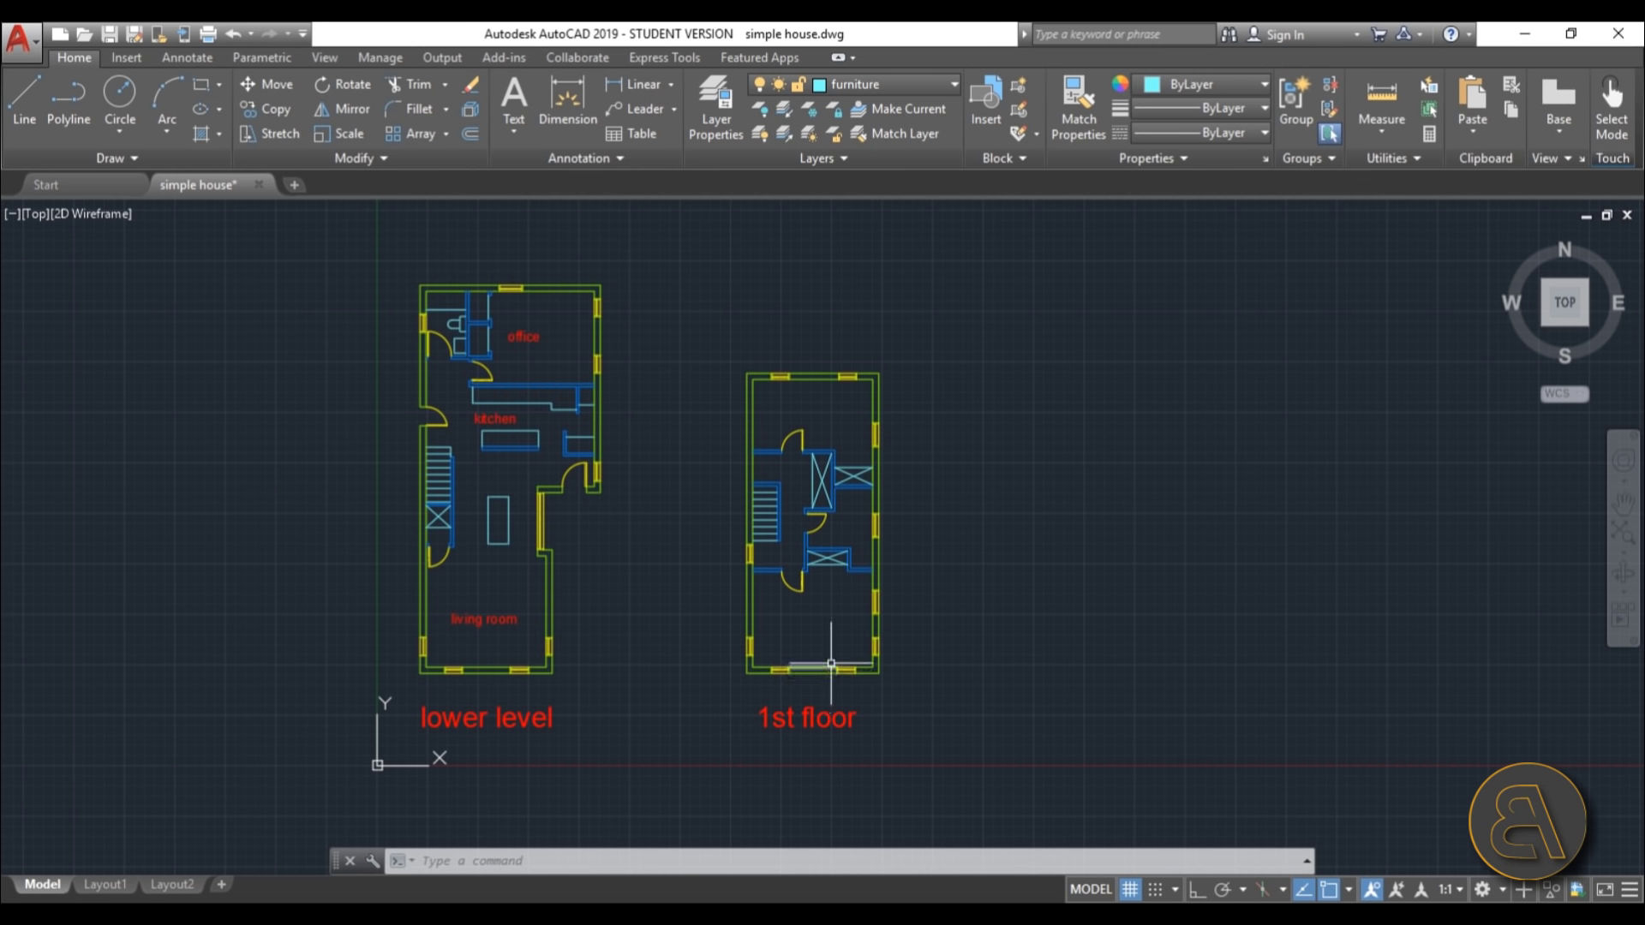
pyautogui.click(728, 326)
pyautogui.moveTo(728, 326)
pyautogui.mouseDown()
pyautogui.moveTo(866, 681)
pyautogui.moveTo(967, 713)
pyautogui.moveTo(1059, 472)
pyautogui.mouseUp()
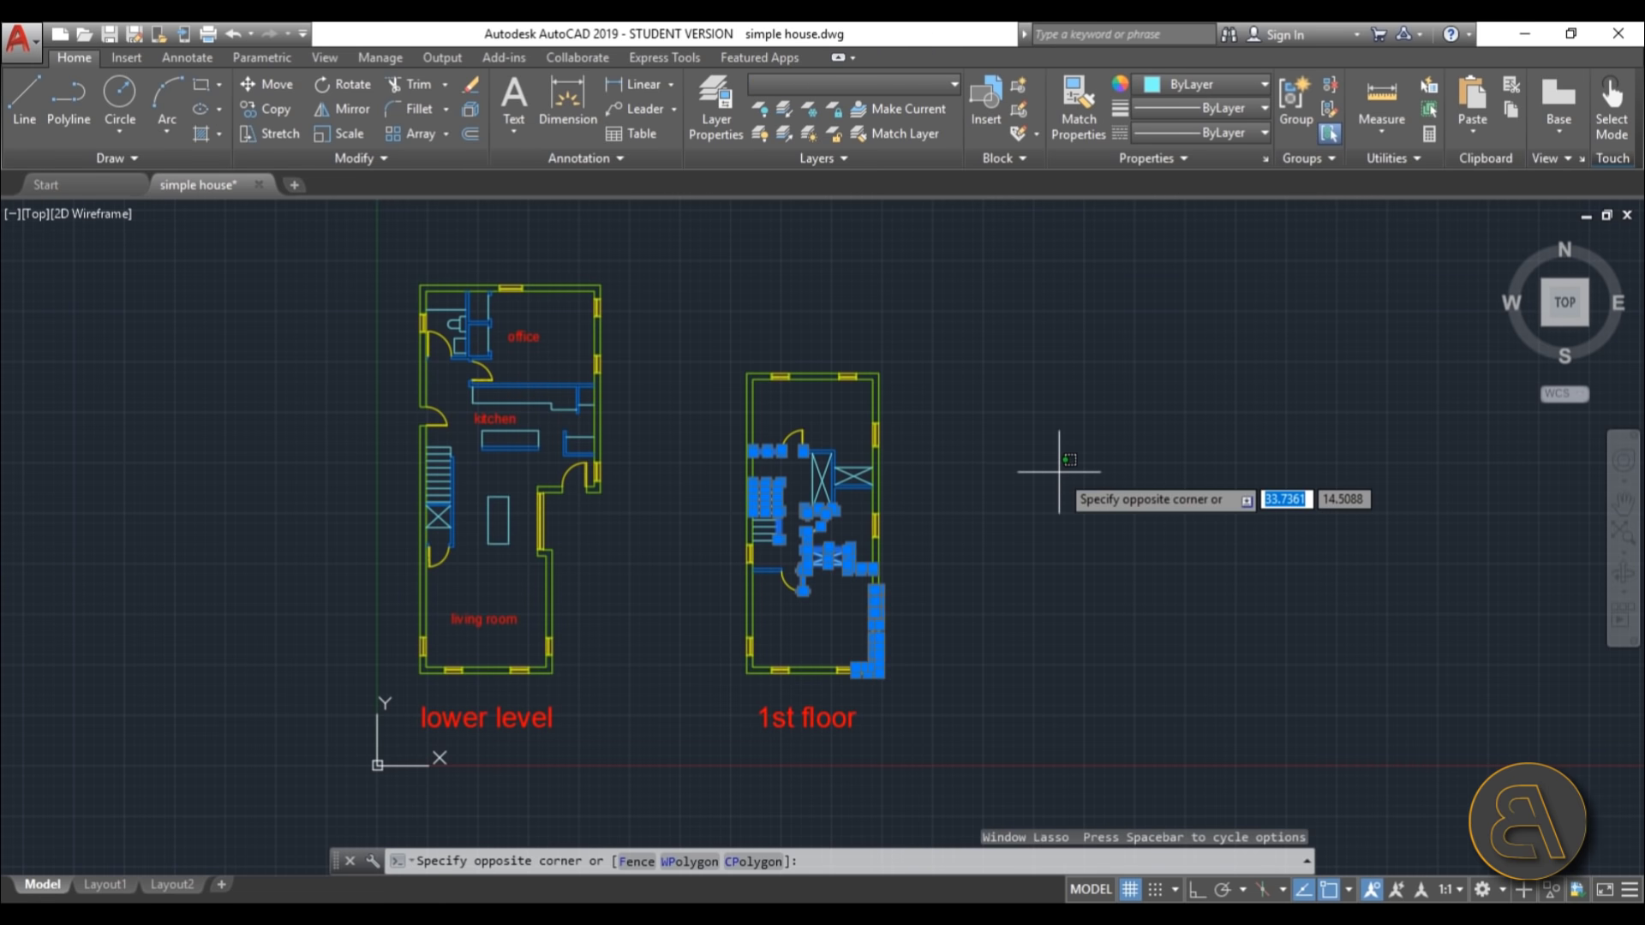
pyautogui.press('Escape')
pyautogui.press('Escape')
pyautogui.press('Escape')
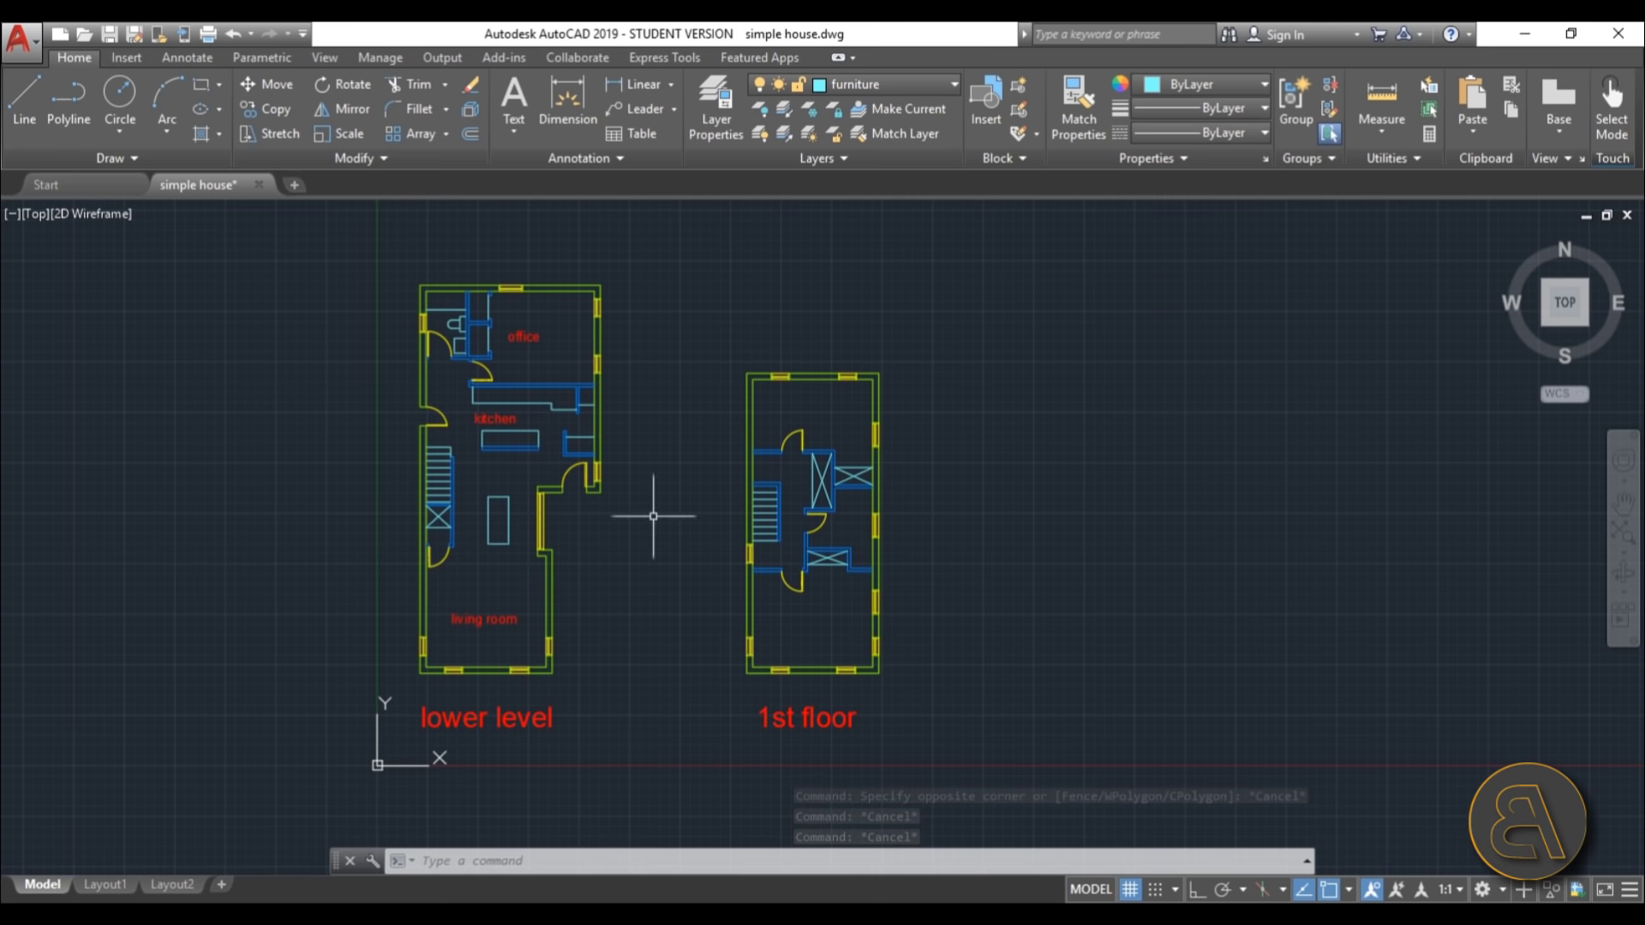
# Copy the complete lower level floor plan to the clipboard, leaving out its title text.
pyautogui.click(386, 265)
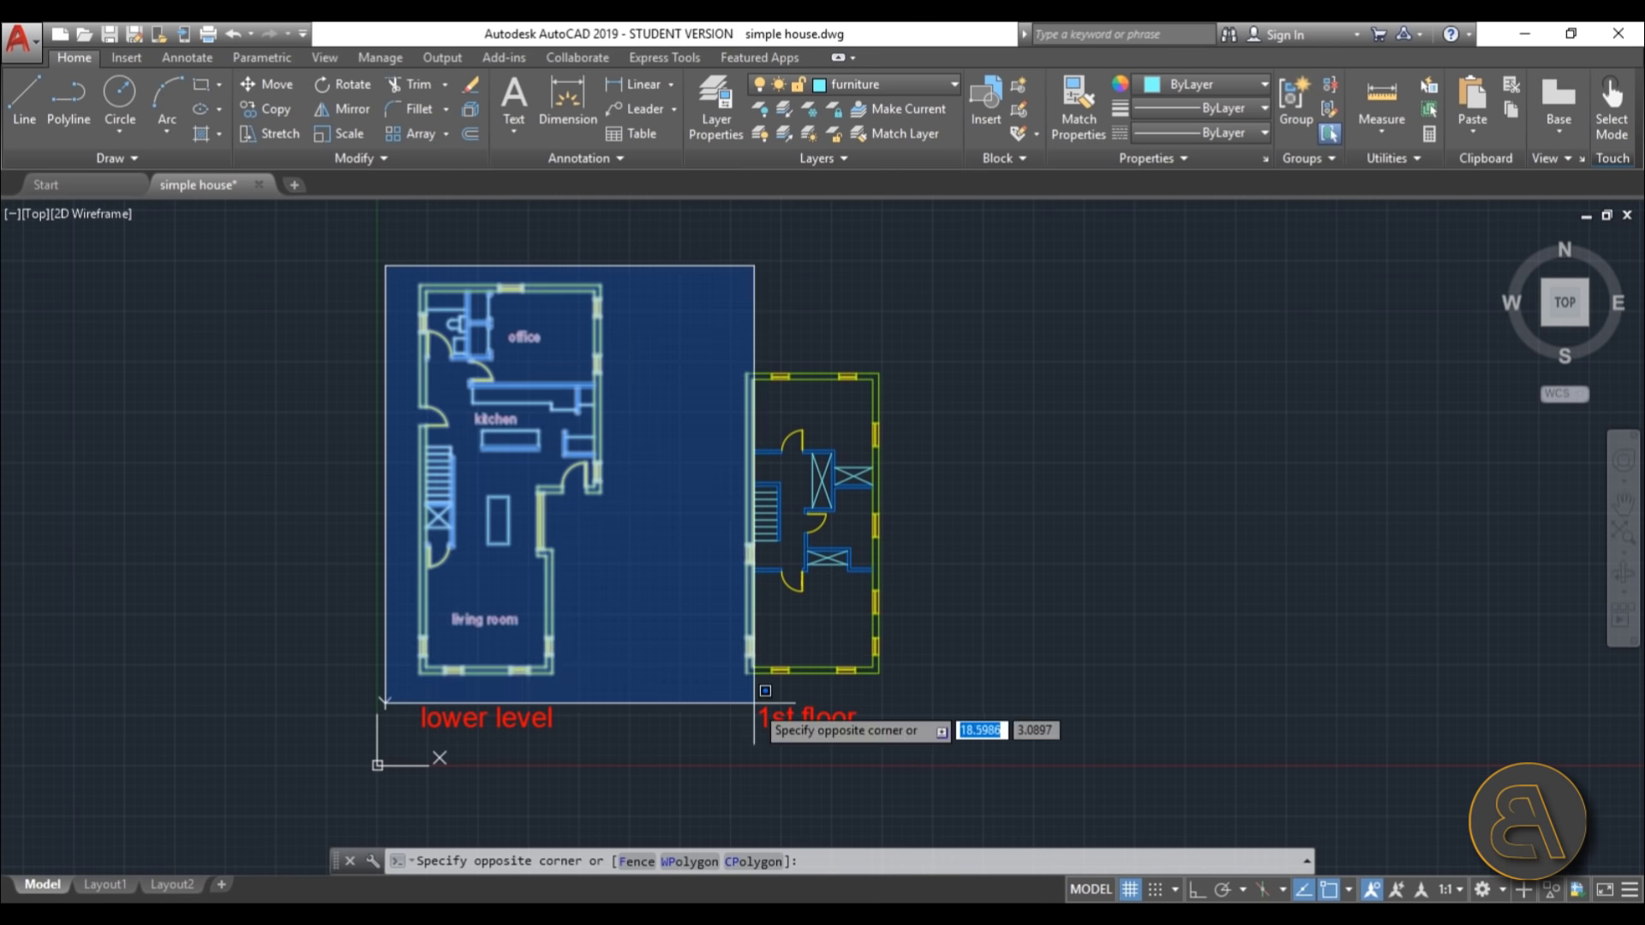
pyautogui.click(622, 683)
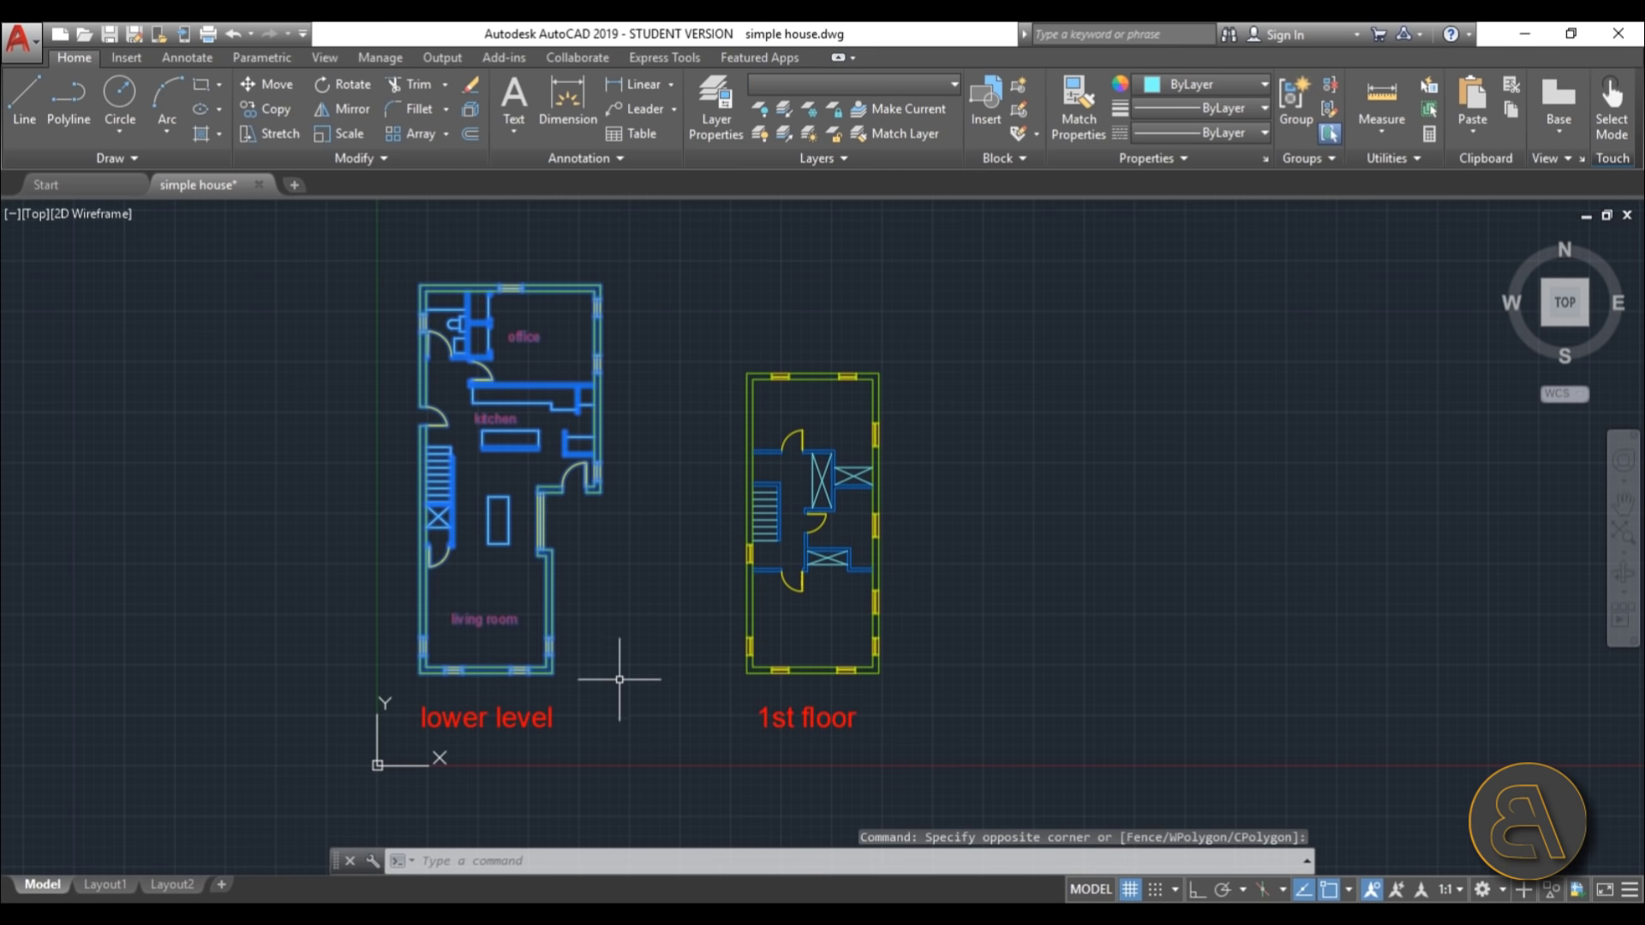
pyautogui.hotkey('ctrl', 'c')
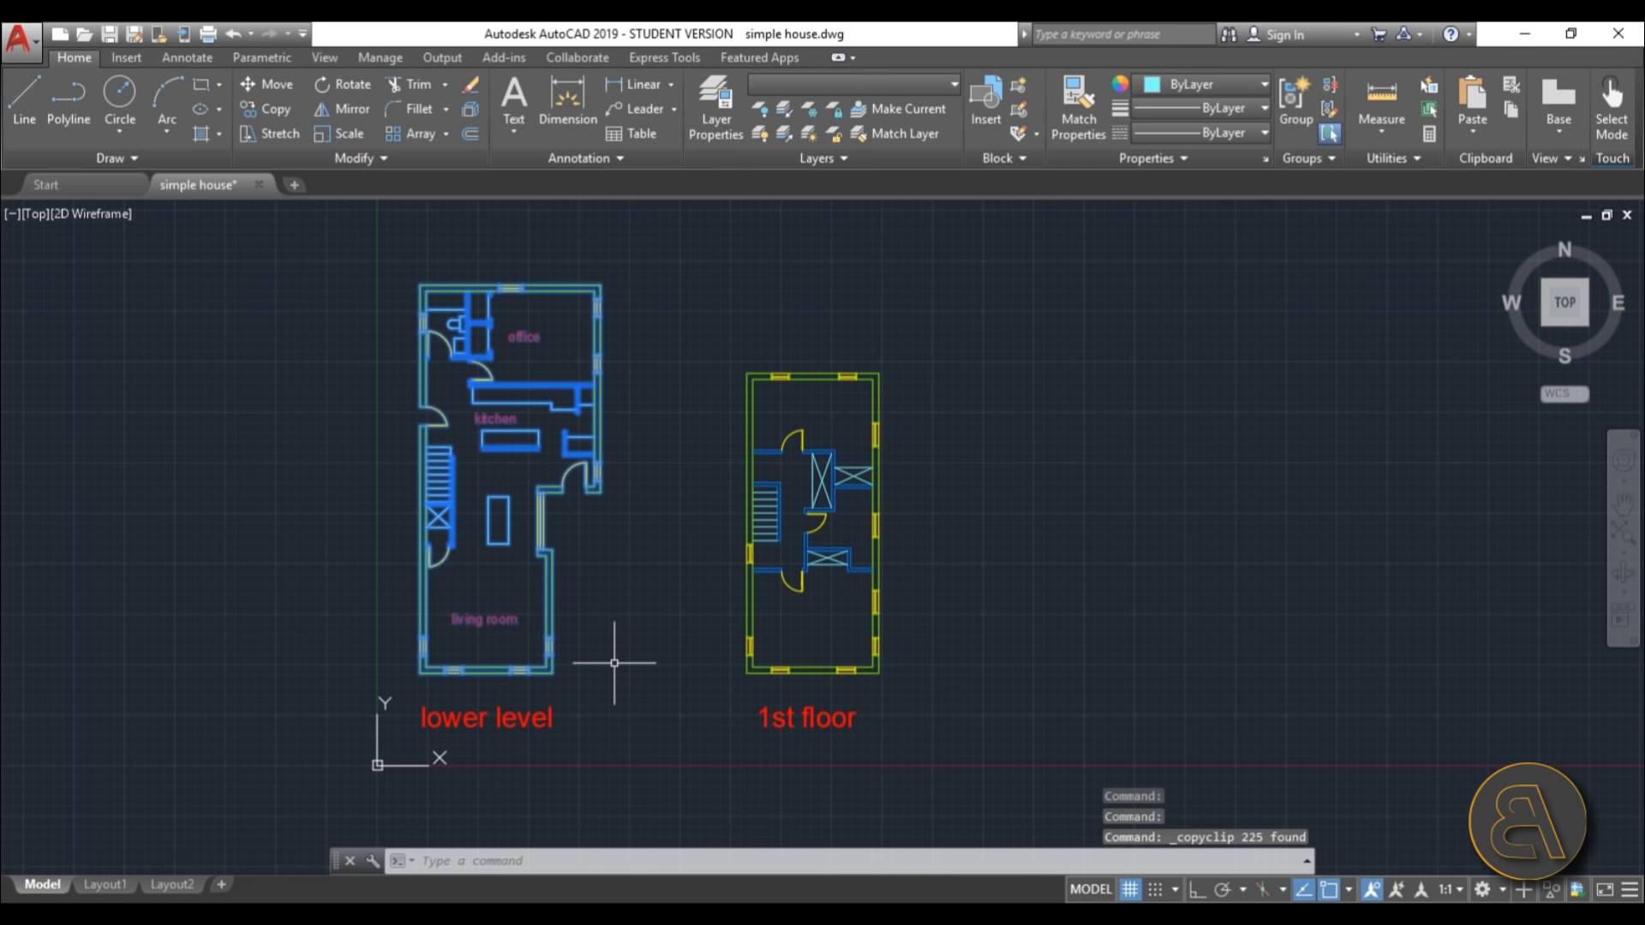
pyautogui.press('Escape')
pyautogui.press('Escape')
pyautogui.press('Escape')
# Create a new blank drawing and paste the lower level floor plan near the origin.
pyautogui.click(297, 184)
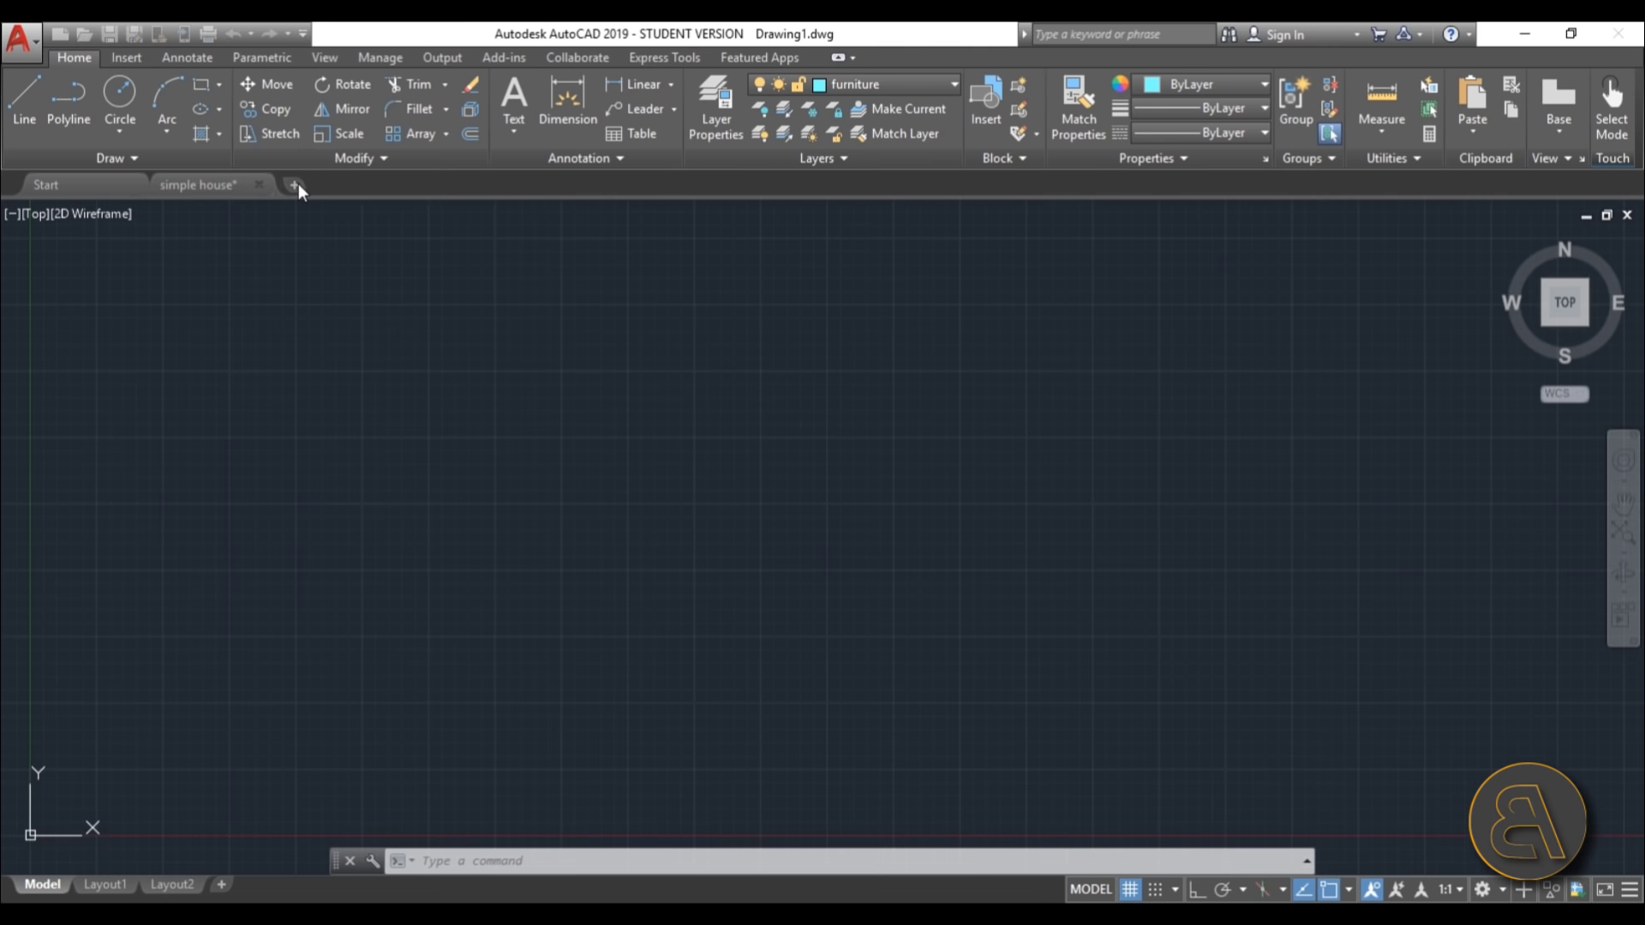
pyautogui.scroll(-2, 608, 540)
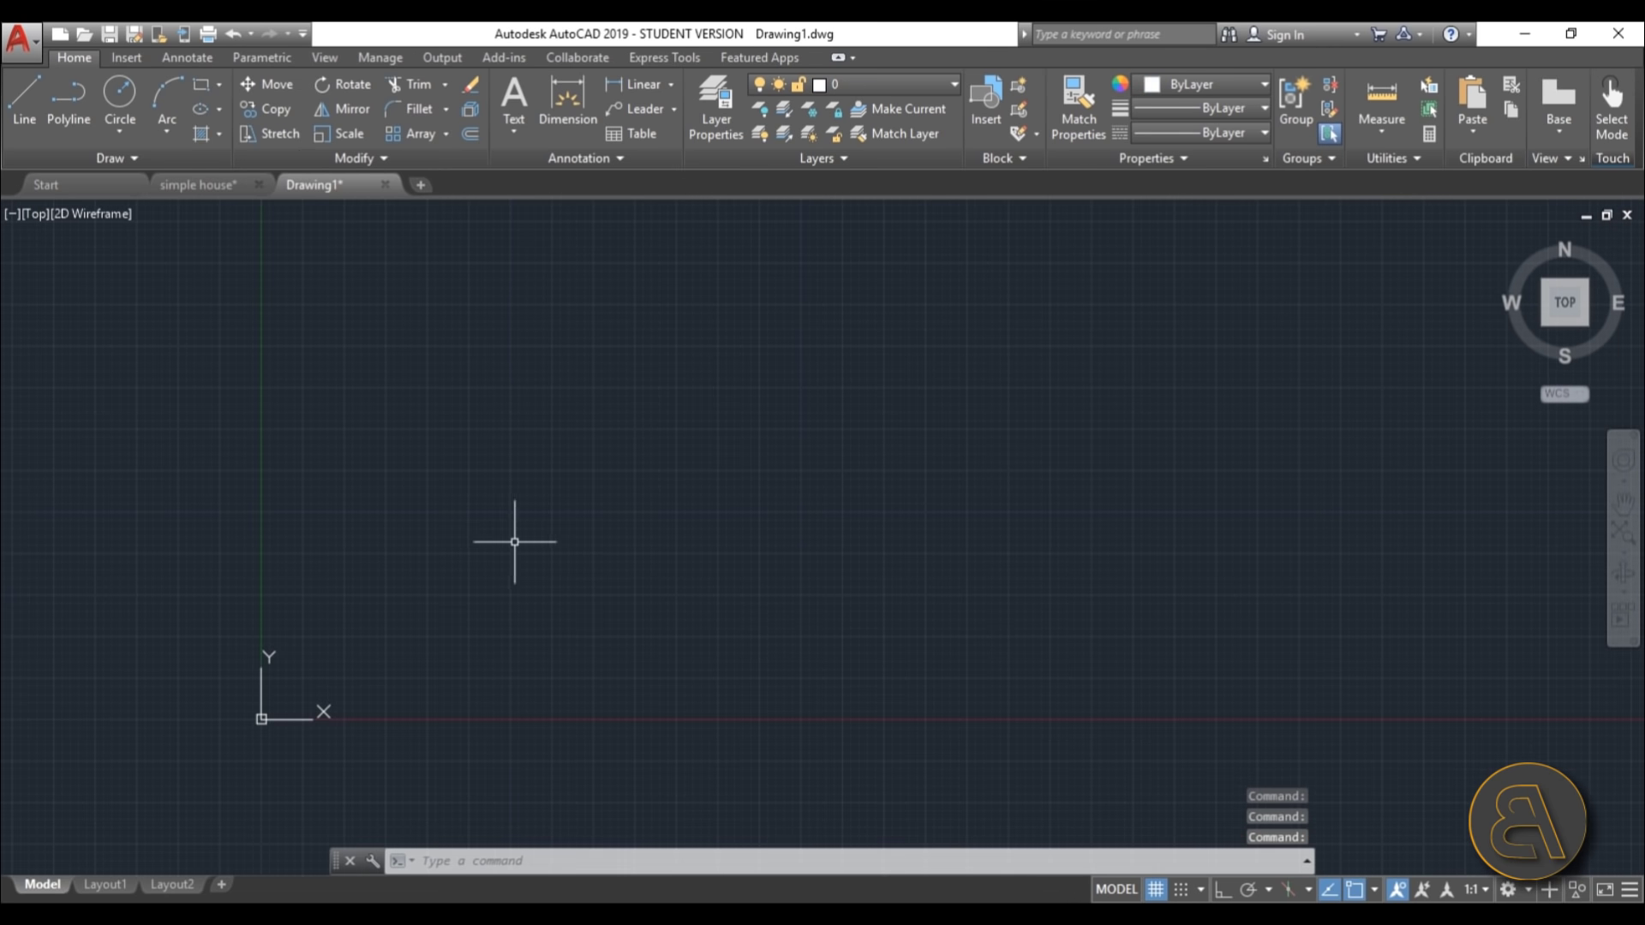
pyautogui.hotkey('ctrl', 'v')
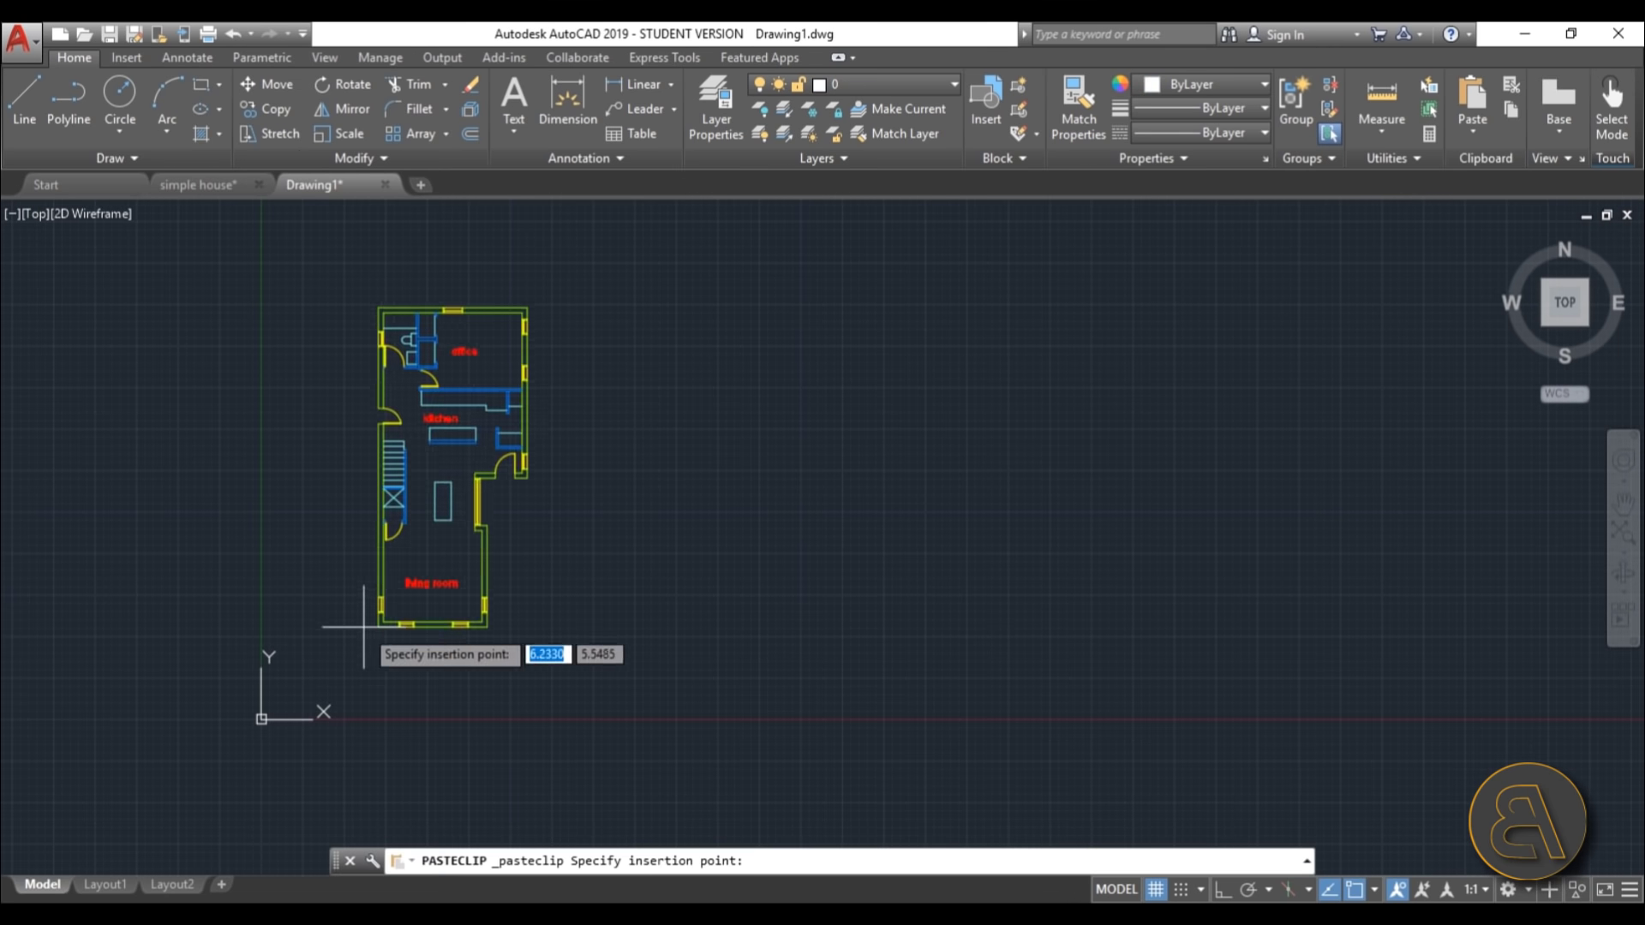
pyautogui.click(278, 686)
pyautogui.scroll(5, 206, 538)
pyautogui.scroll(-4, 761, 612)
pyautogui.moveTo(771, 583); pyautogui.dragTo(600, 544, button='middle')
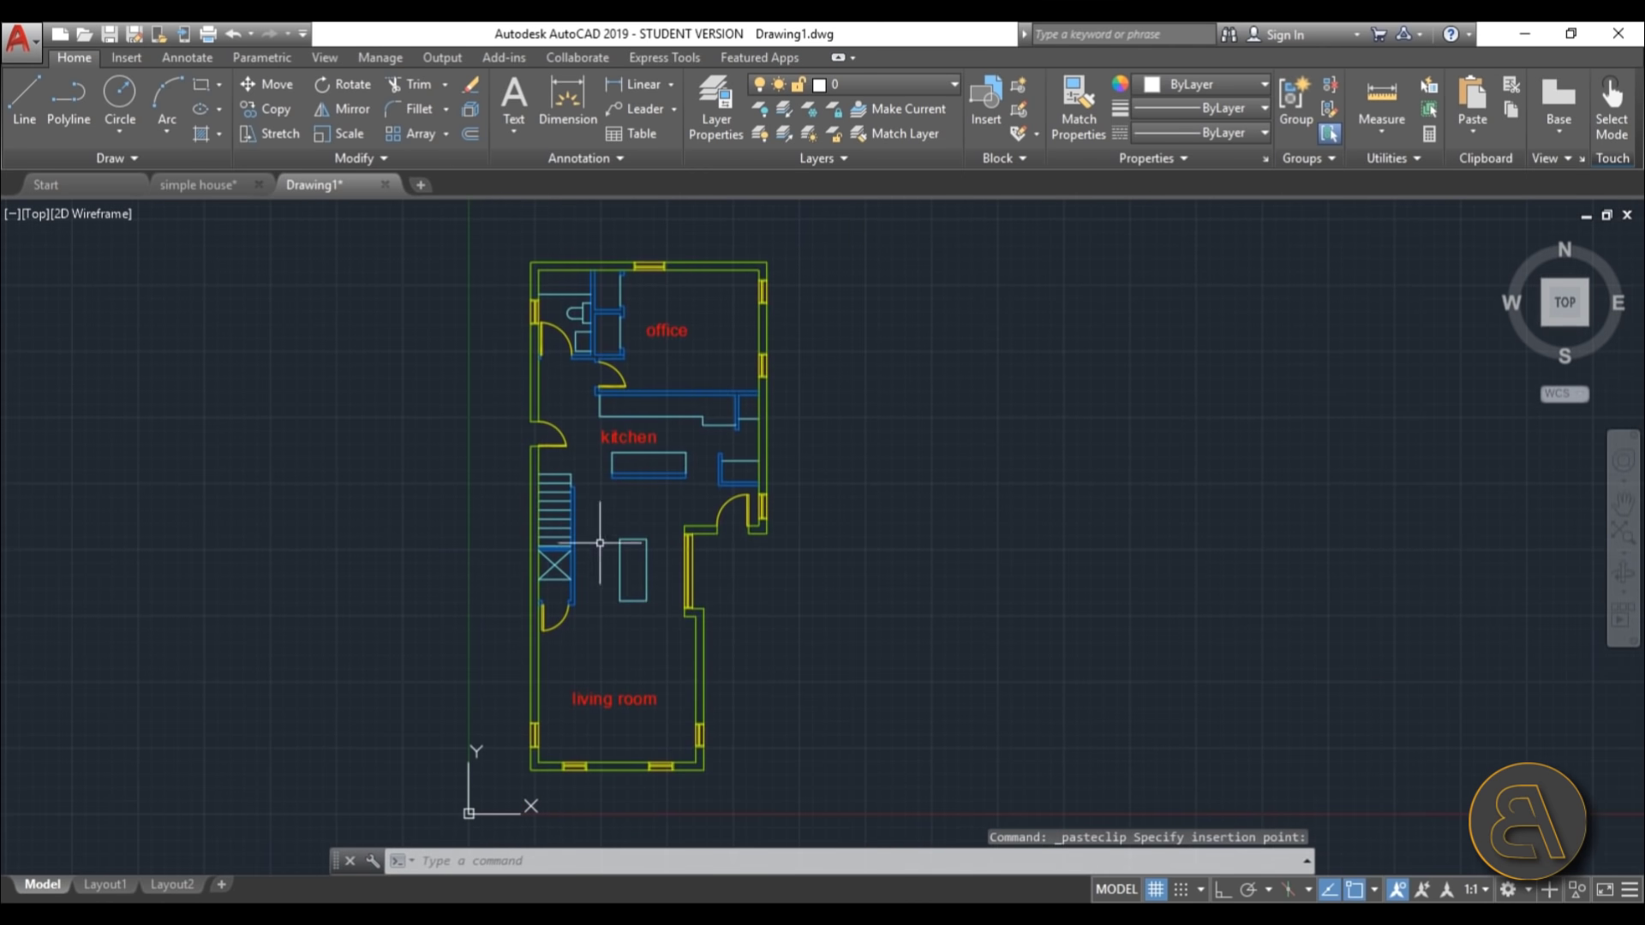
# Return to the simple house drawing and copy the 1st floor plan without its title text.
pyautogui.click(208, 185)
pyautogui.click(712, 333)
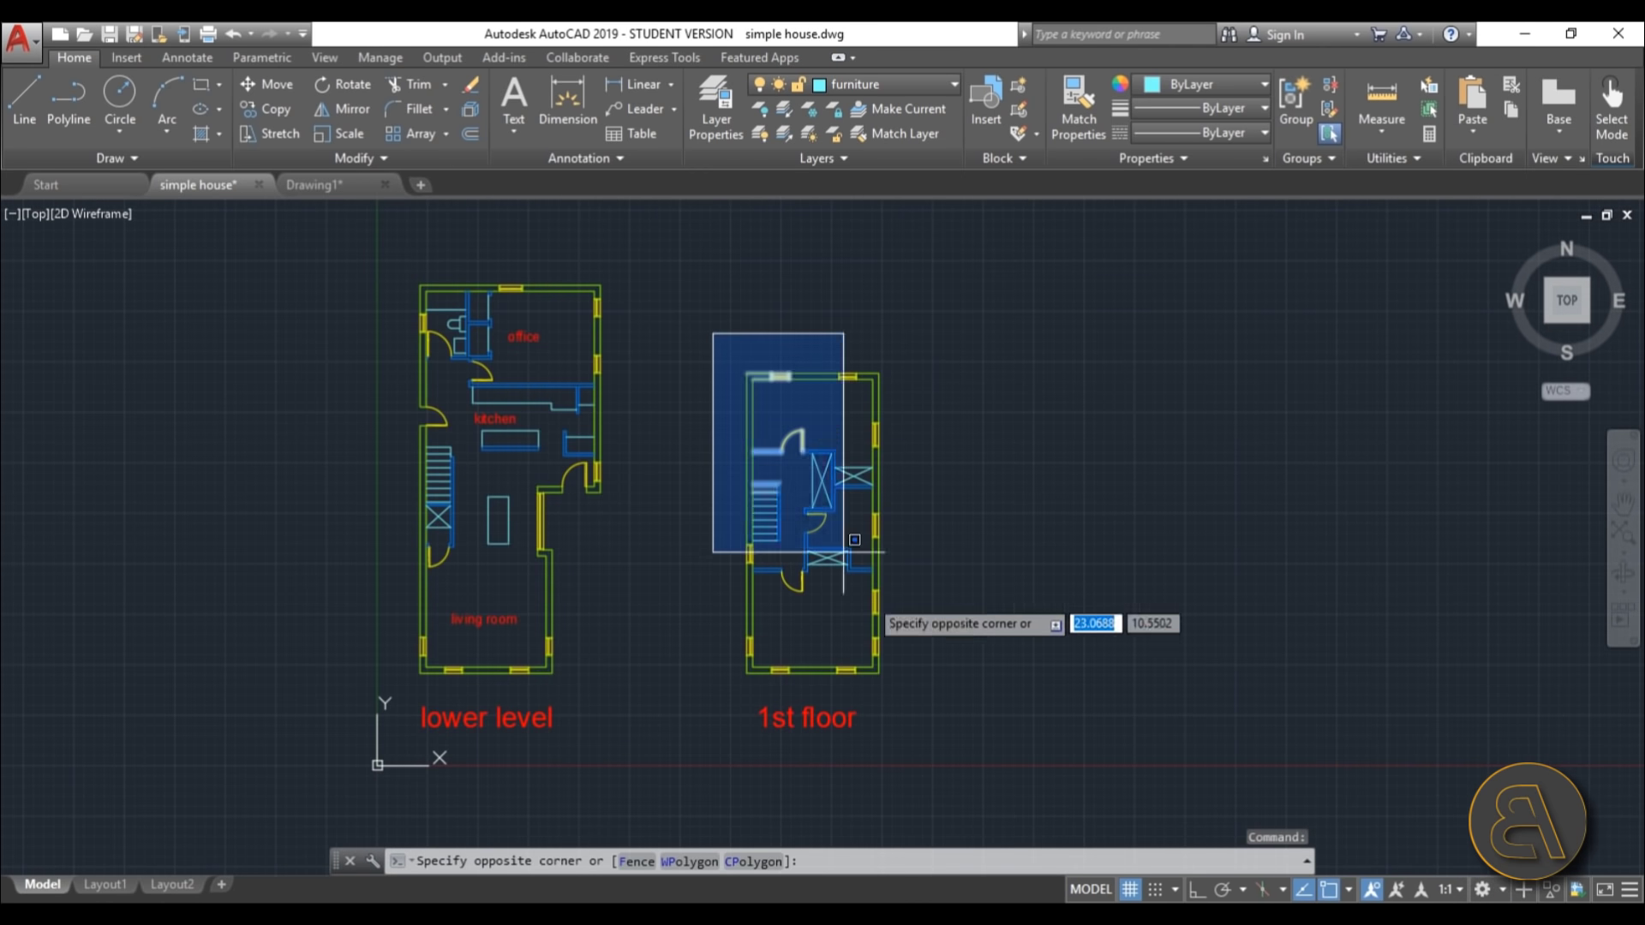
pyautogui.click(913, 700)
pyautogui.press('Escape')
pyautogui.press('Escape')
pyautogui.press('Escape')
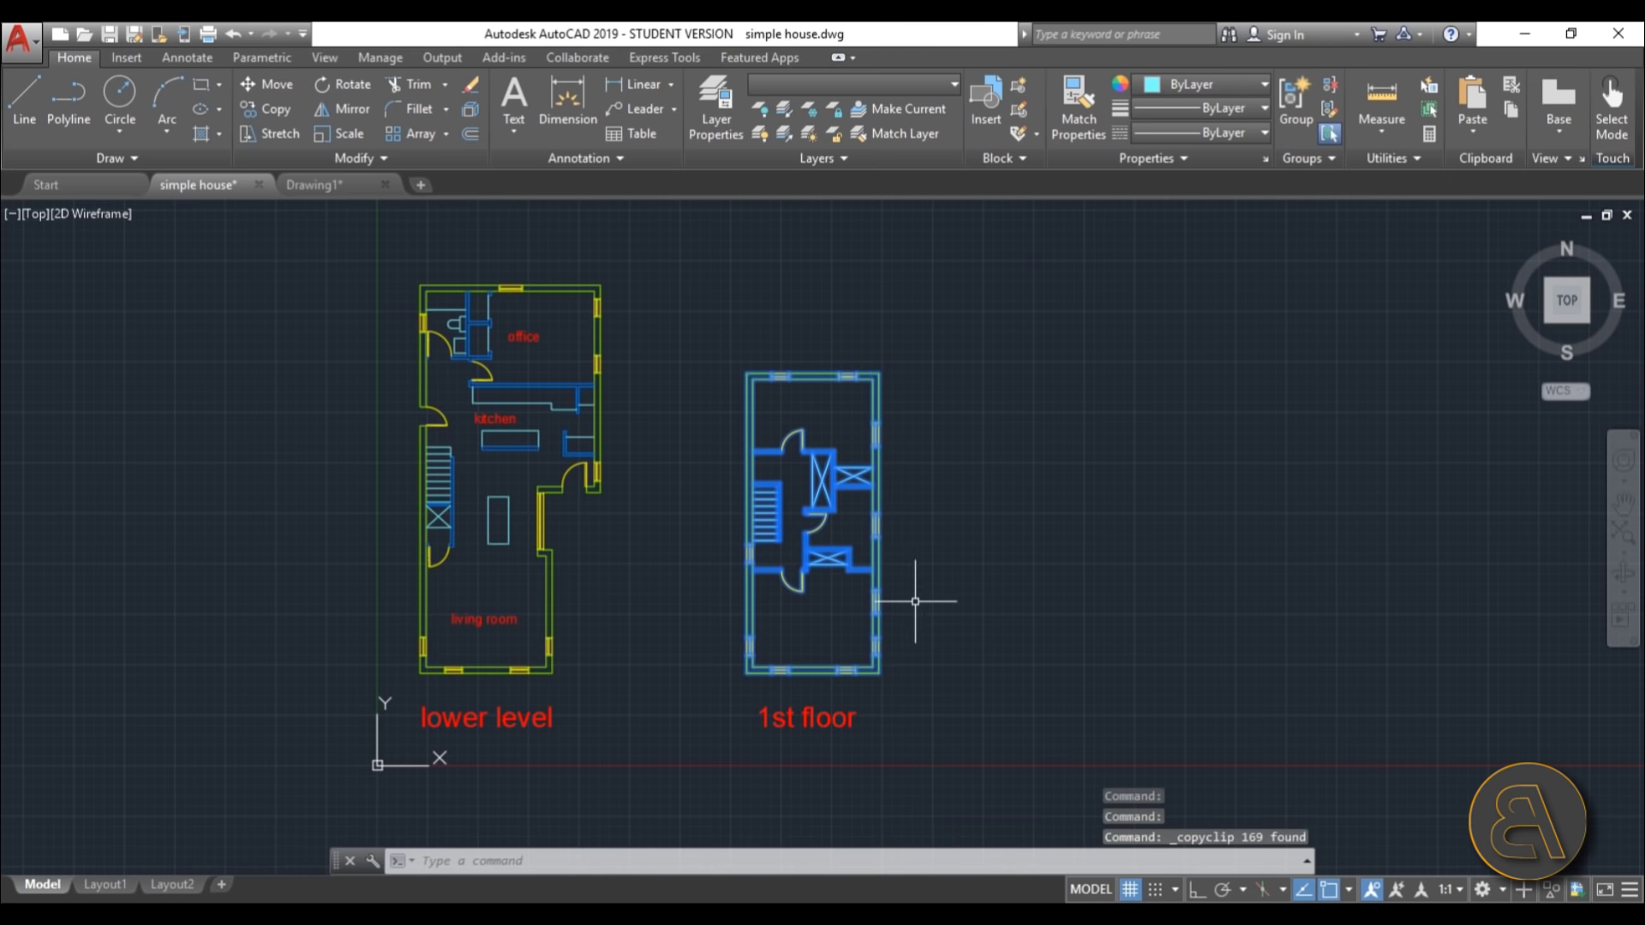
# Create another blank drawing and paste the 1st floor plan near the origin.
pyautogui.click(420, 185)
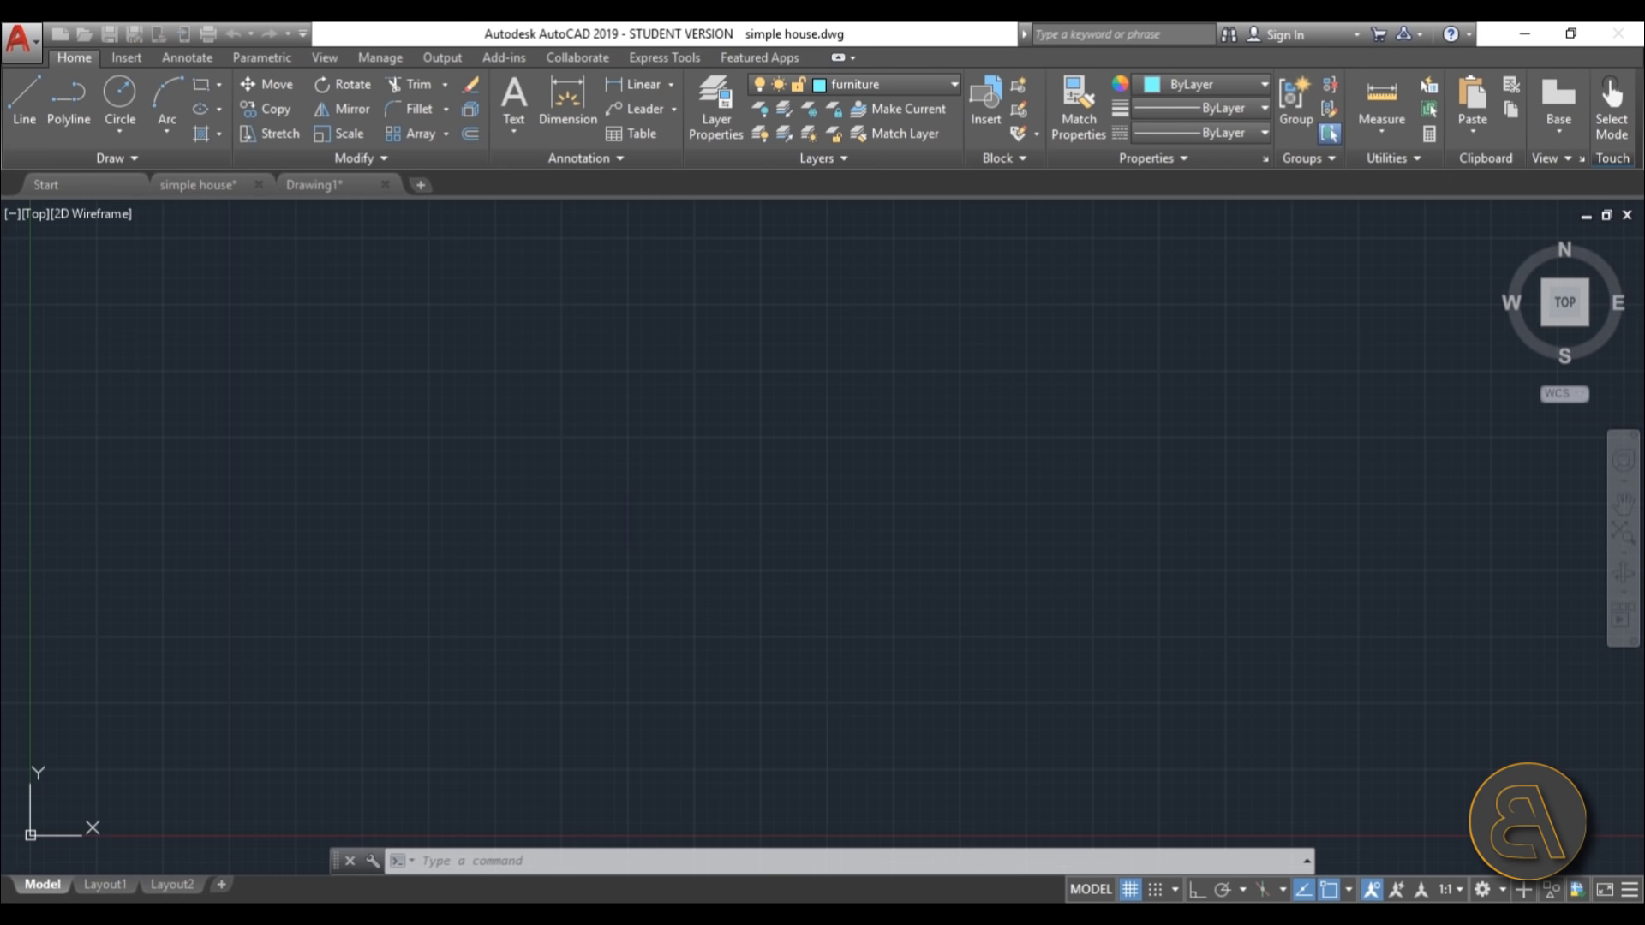
pyautogui.hotkey('ctrl', 'v')
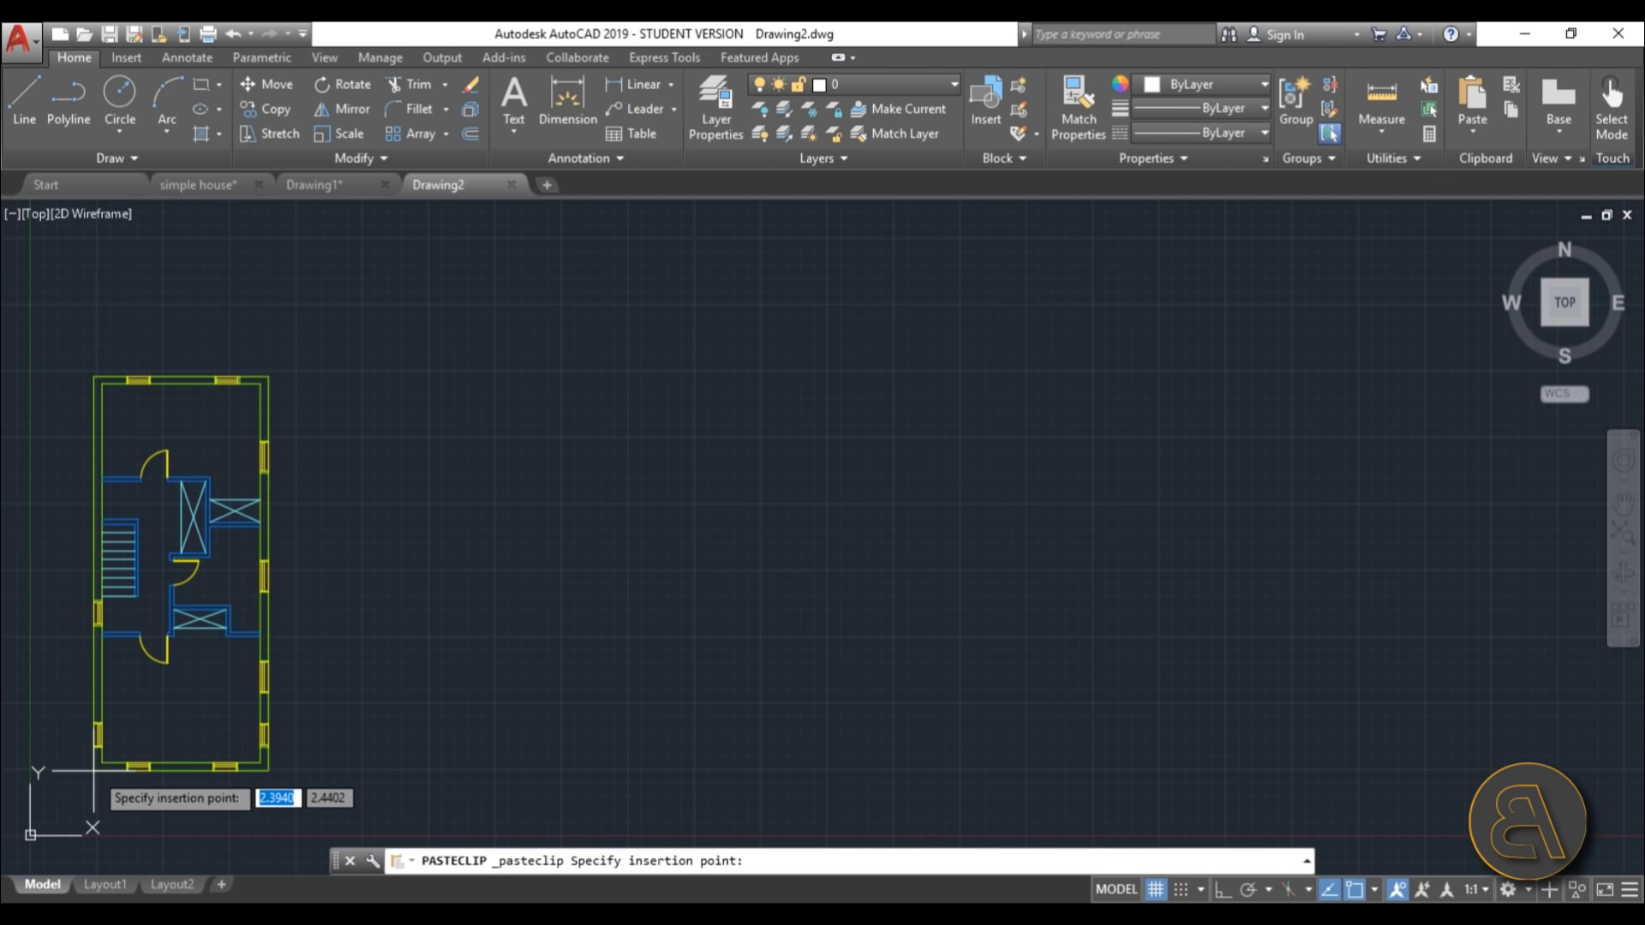
pyautogui.click(96, 754)
pyautogui.press('Escape')
pyautogui.press('Escape')
pyautogui.press('Escape')
pyautogui.moveTo(632, 503); pyautogui.dragTo(795, 473, button='middle')
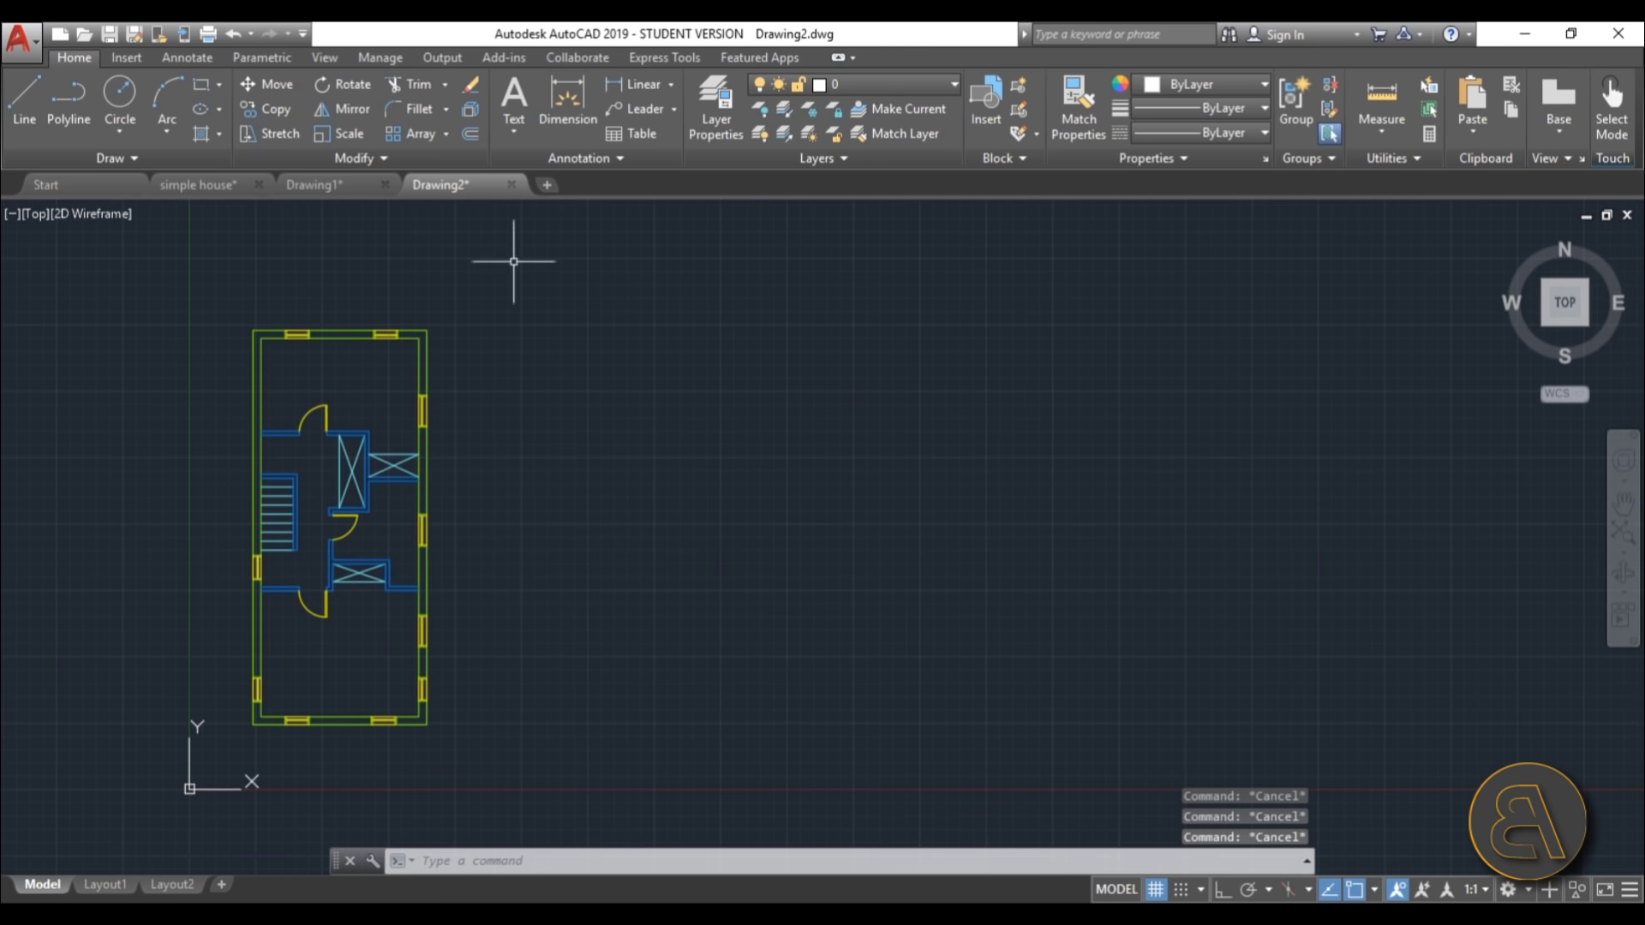
pyautogui.click(322, 190)
pyautogui.moveTo(800, 660); pyautogui.dragTo(791, 614, button='middle')
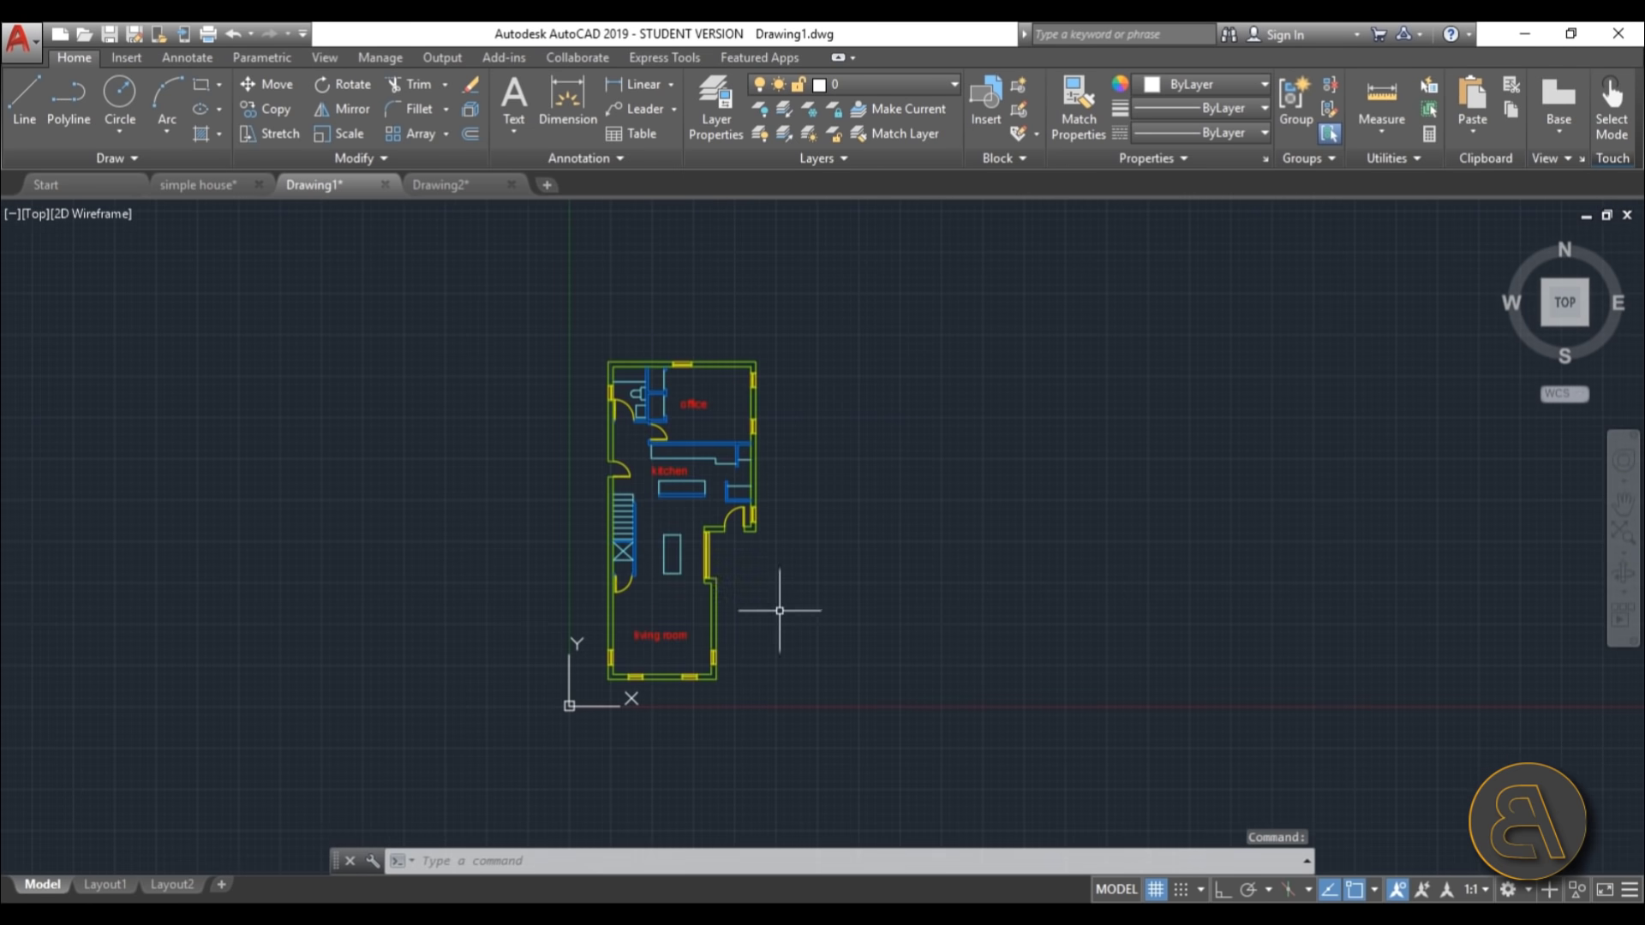
pyautogui.click(183, 189)
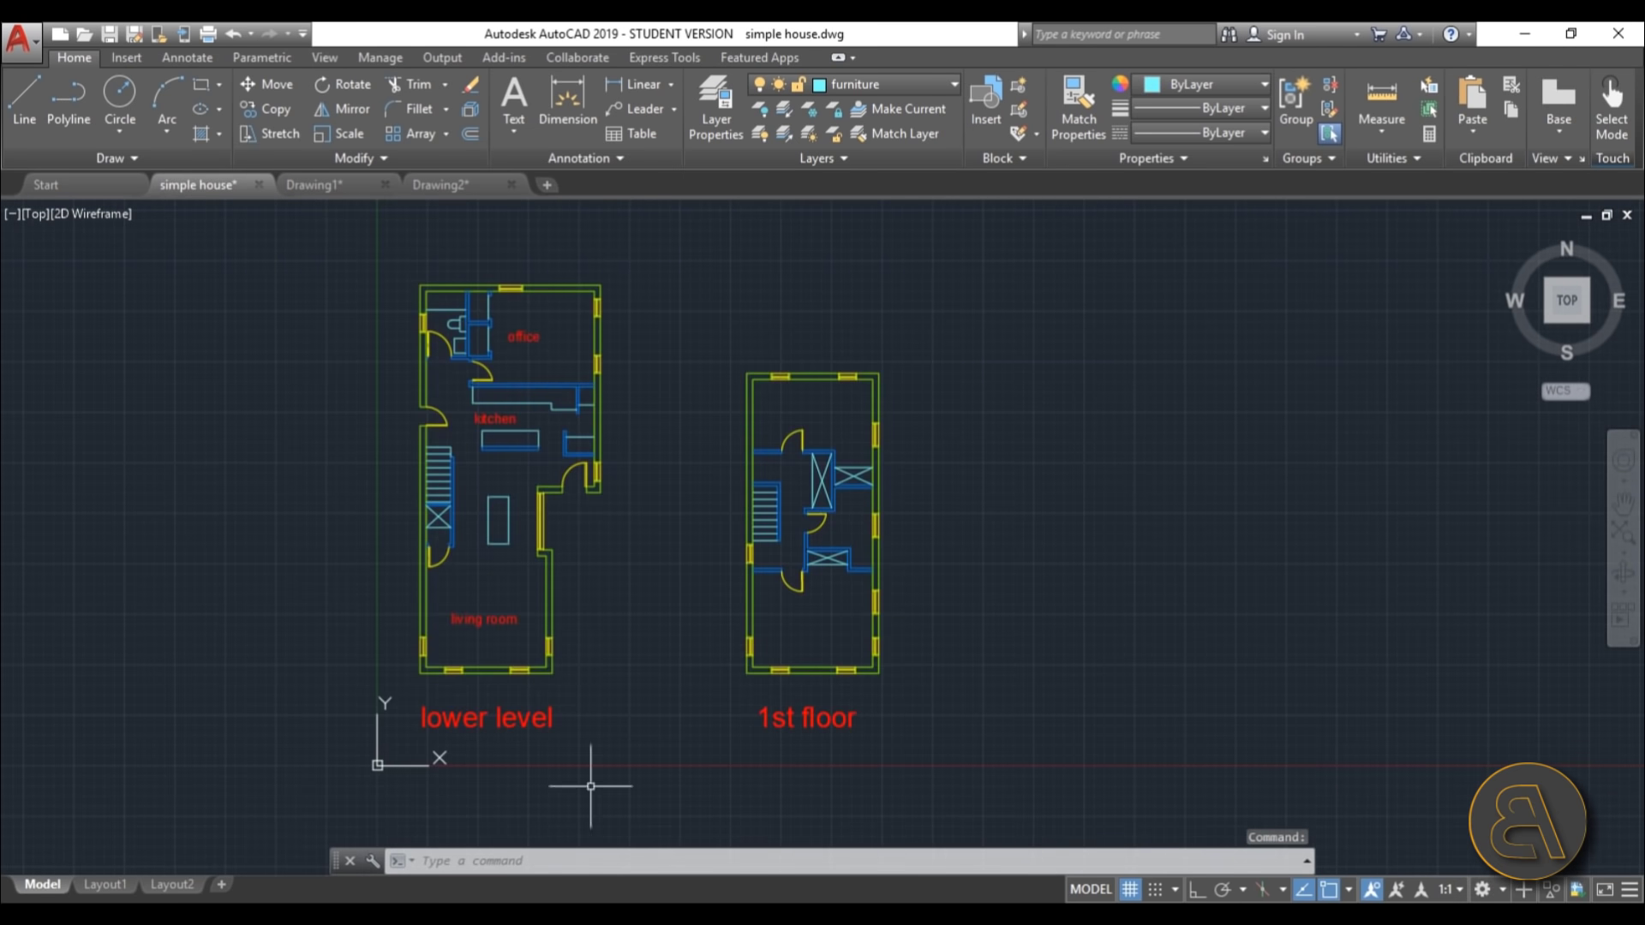
pyautogui.scroll(4, 415, 665)
pyautogui.scroll(-4, 631, 525)
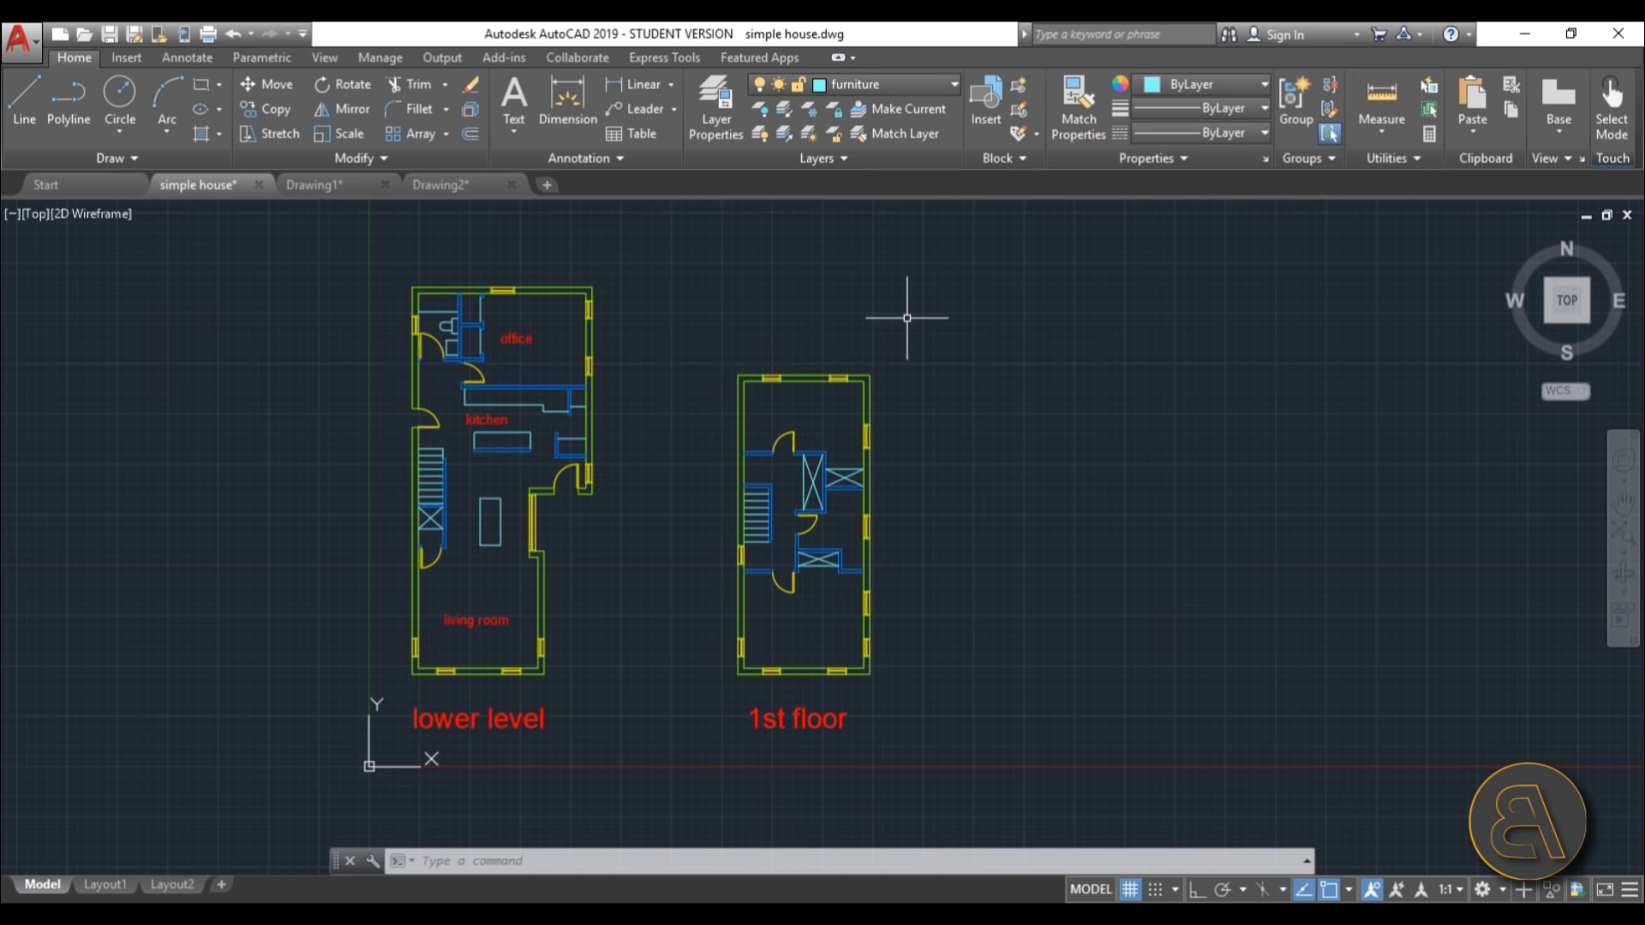
pyautogui.scroll(2, 412, 676)
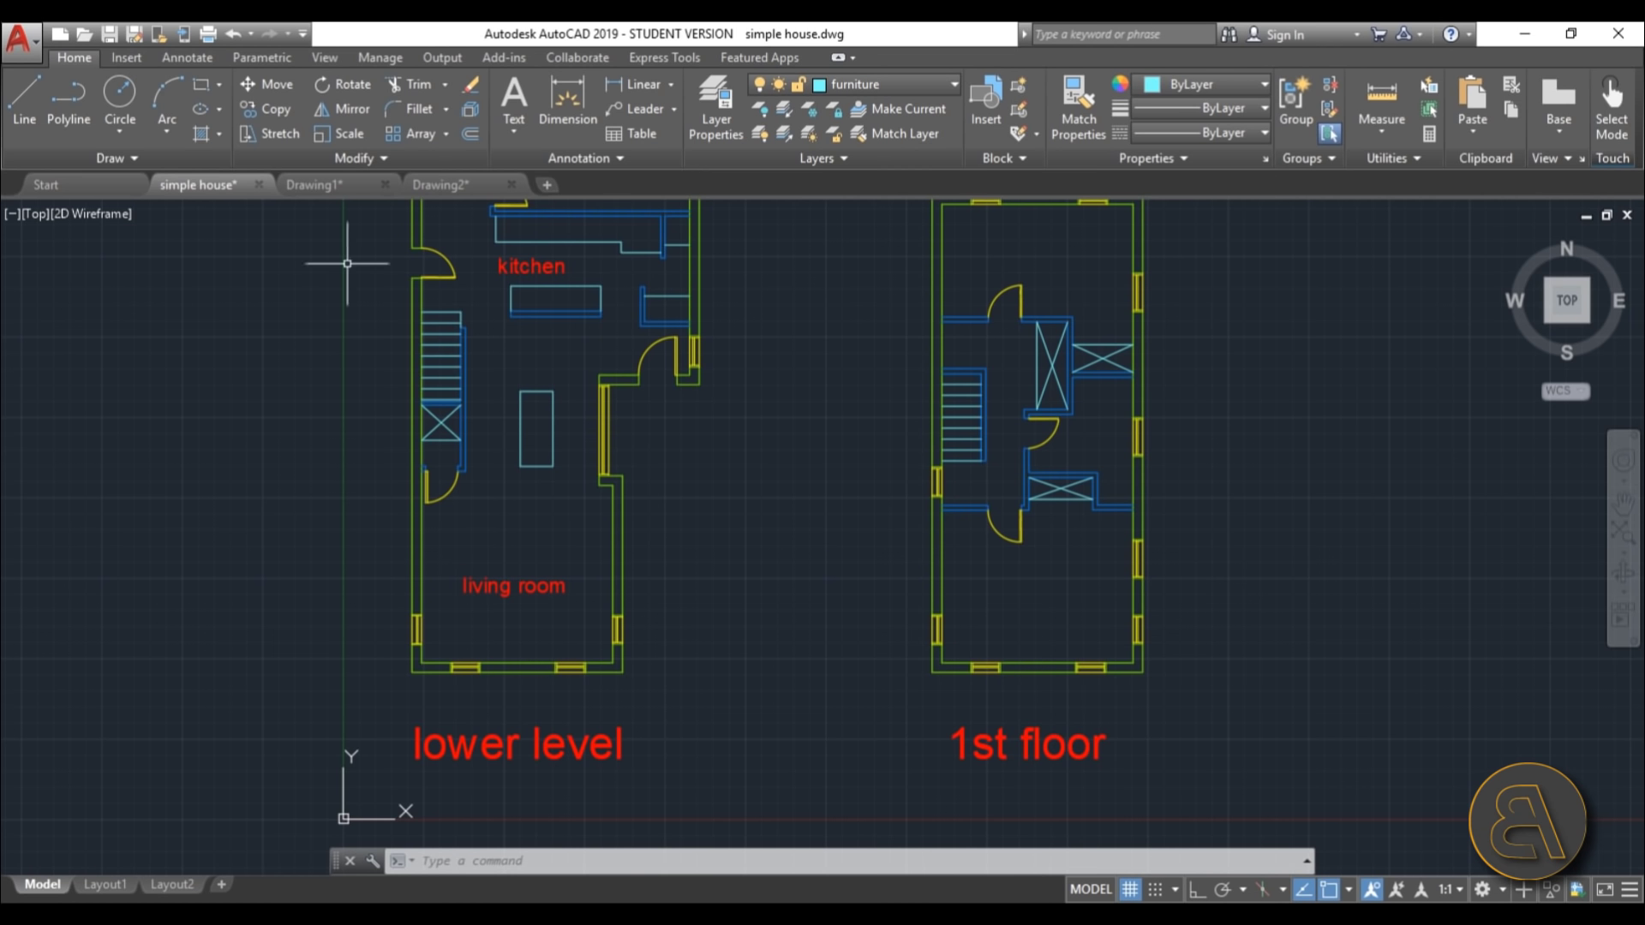
# In Drawing1, move the UCS origin to the lower-left outer wall corner of the lower level plan.
pyautogui.click(314, 185)
pyautogui.scroll(4, 631, 715)
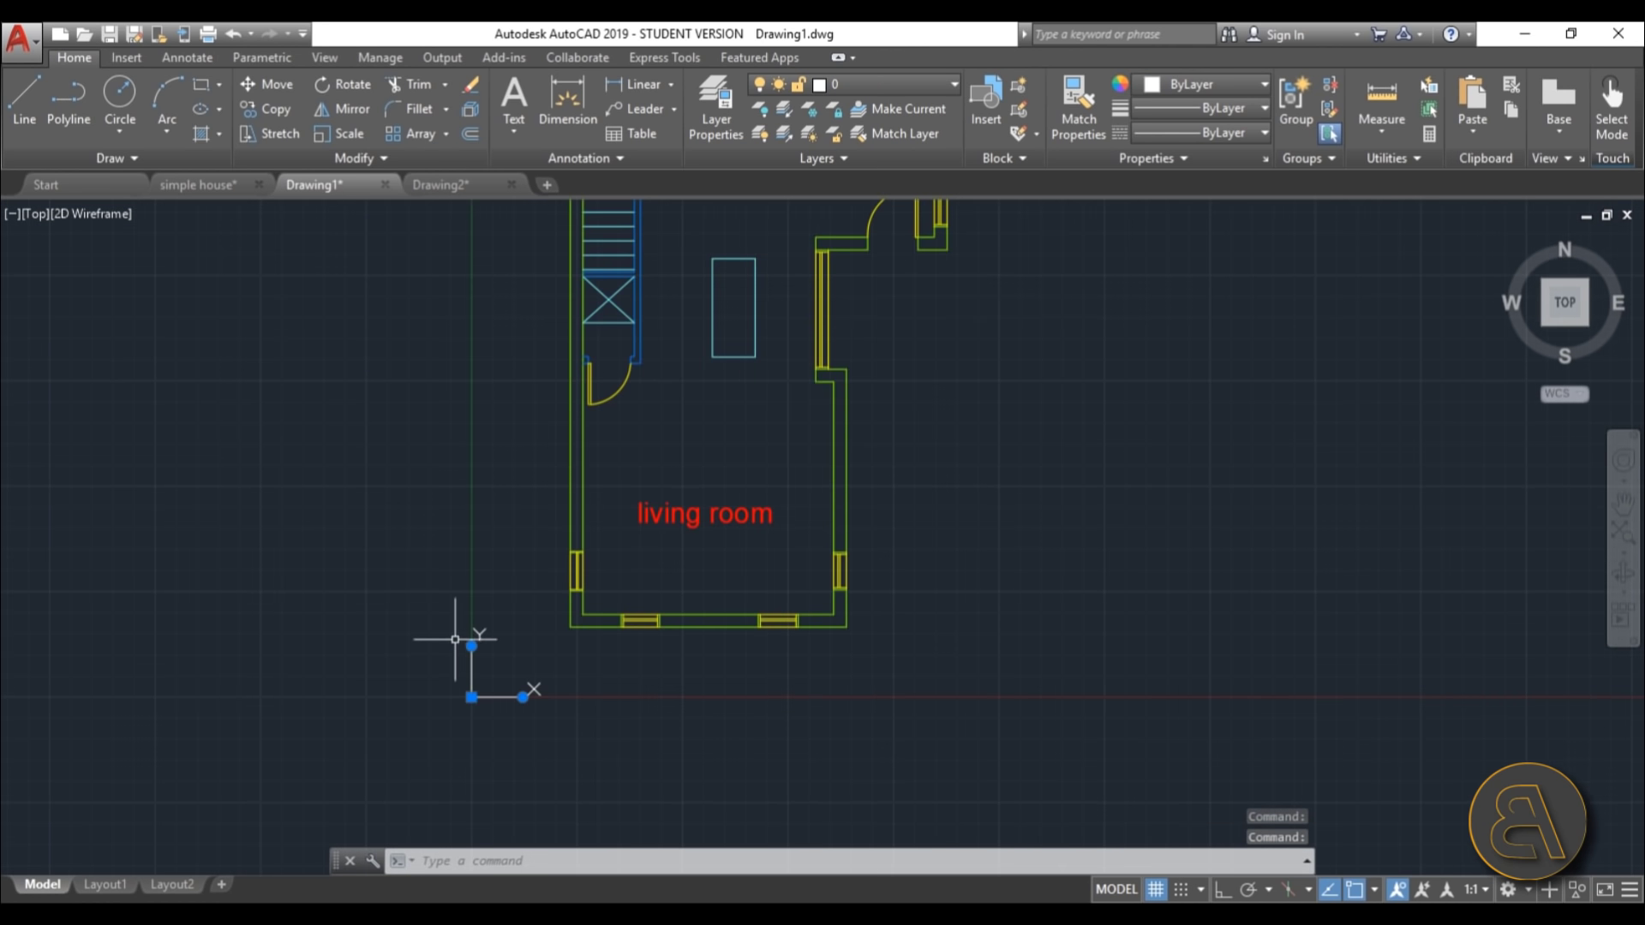
pyautogui.moveTo(472, 696)
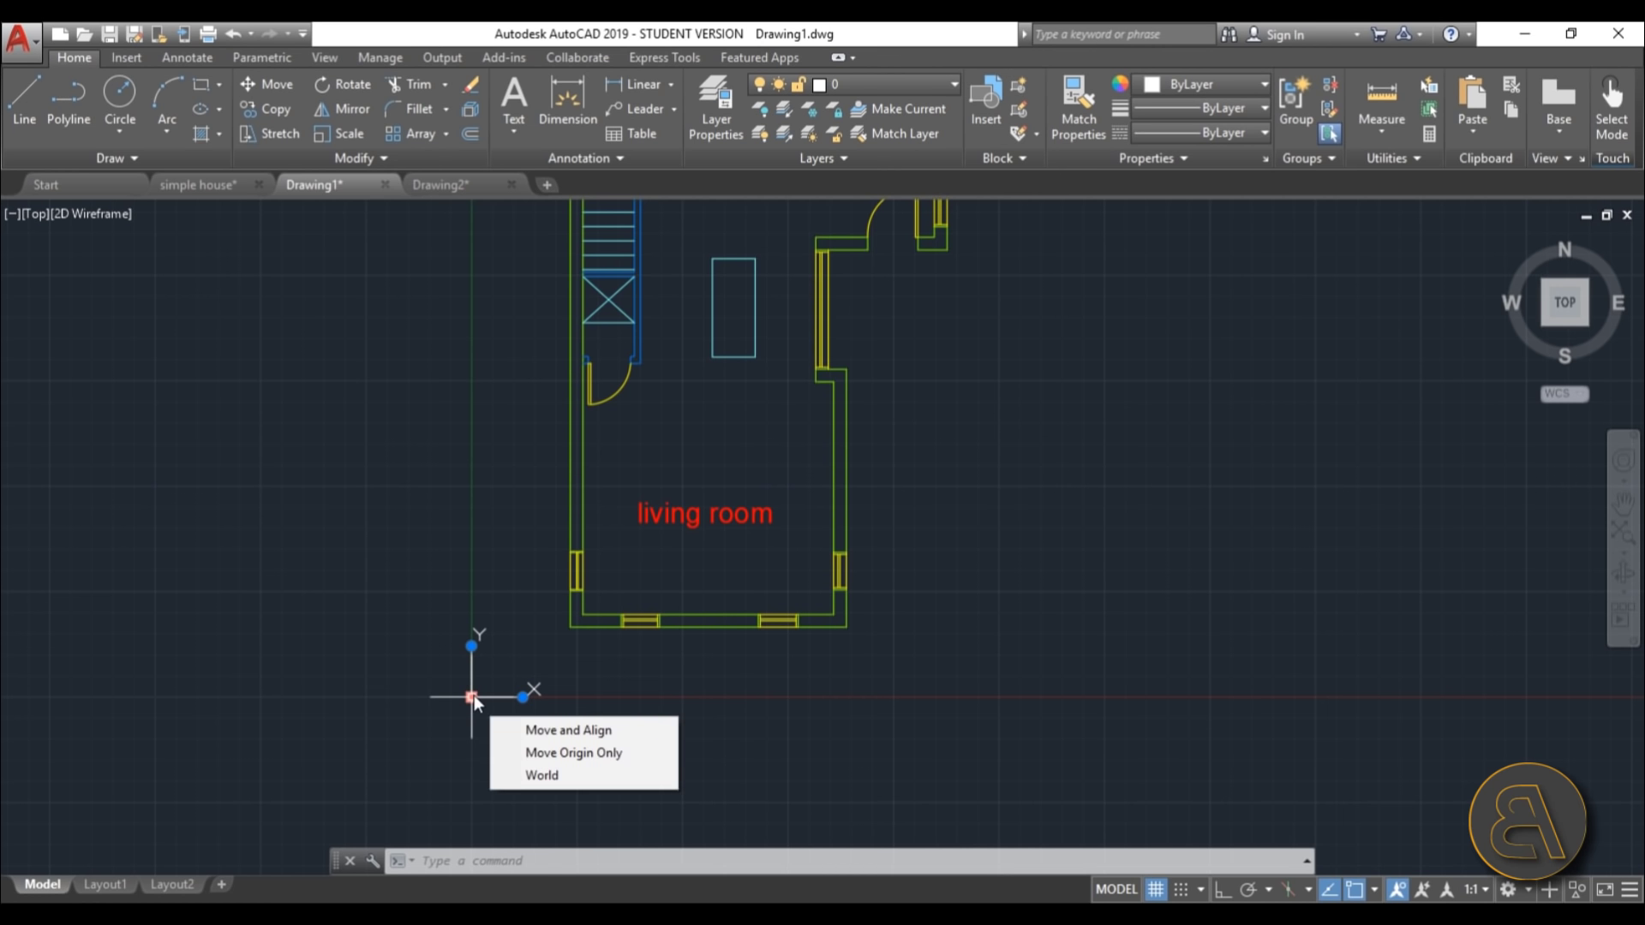
pyautogui.click(473, 697)
pyautogui.click(570, 626)
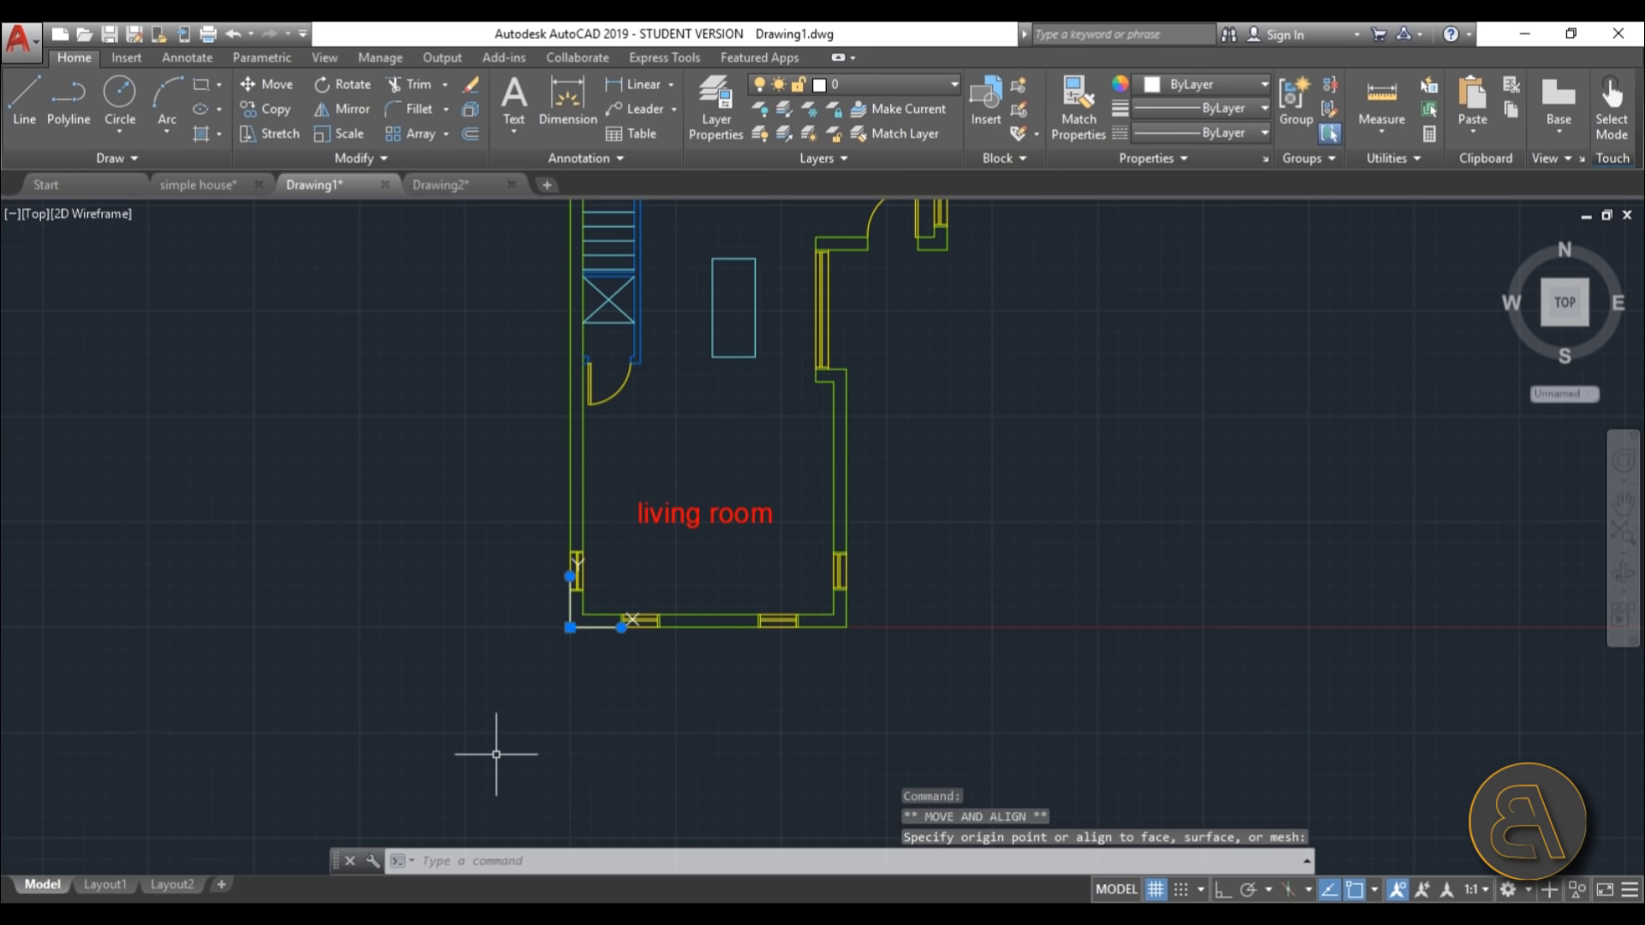
# In Drawing2, move the UCS origin to the lower-left outer wall corner of the 1st floor plan.
pyautogui.click(461, 184)
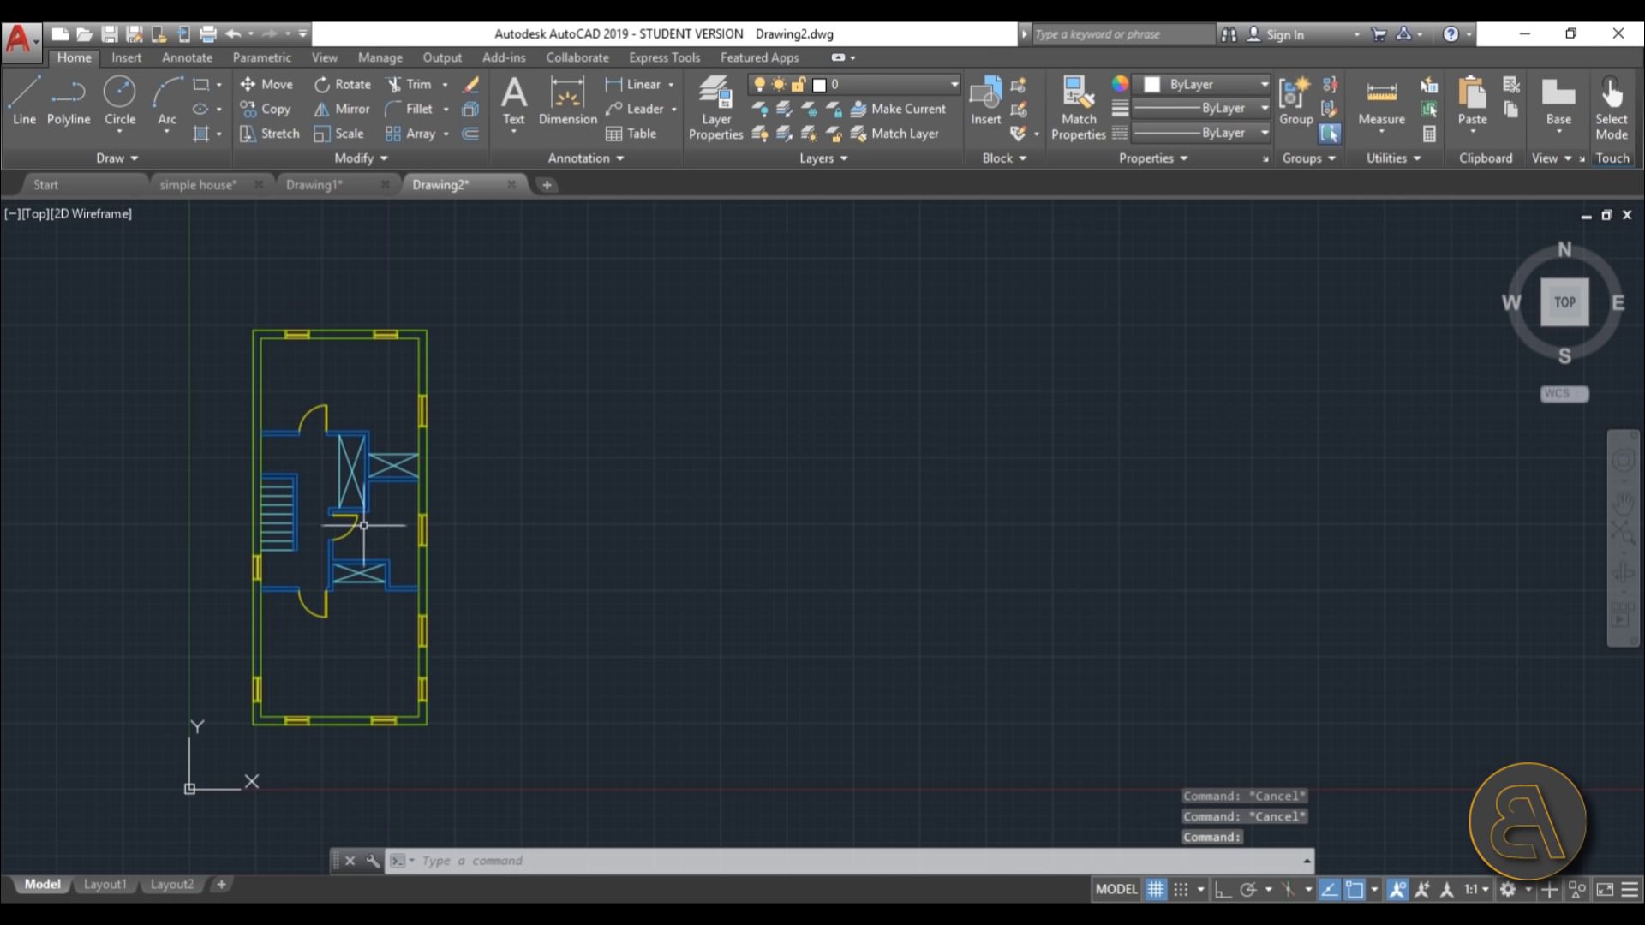
pyautogui.moveTo(264, 779); pyautogui.dragTo(415, 661, button='middle')
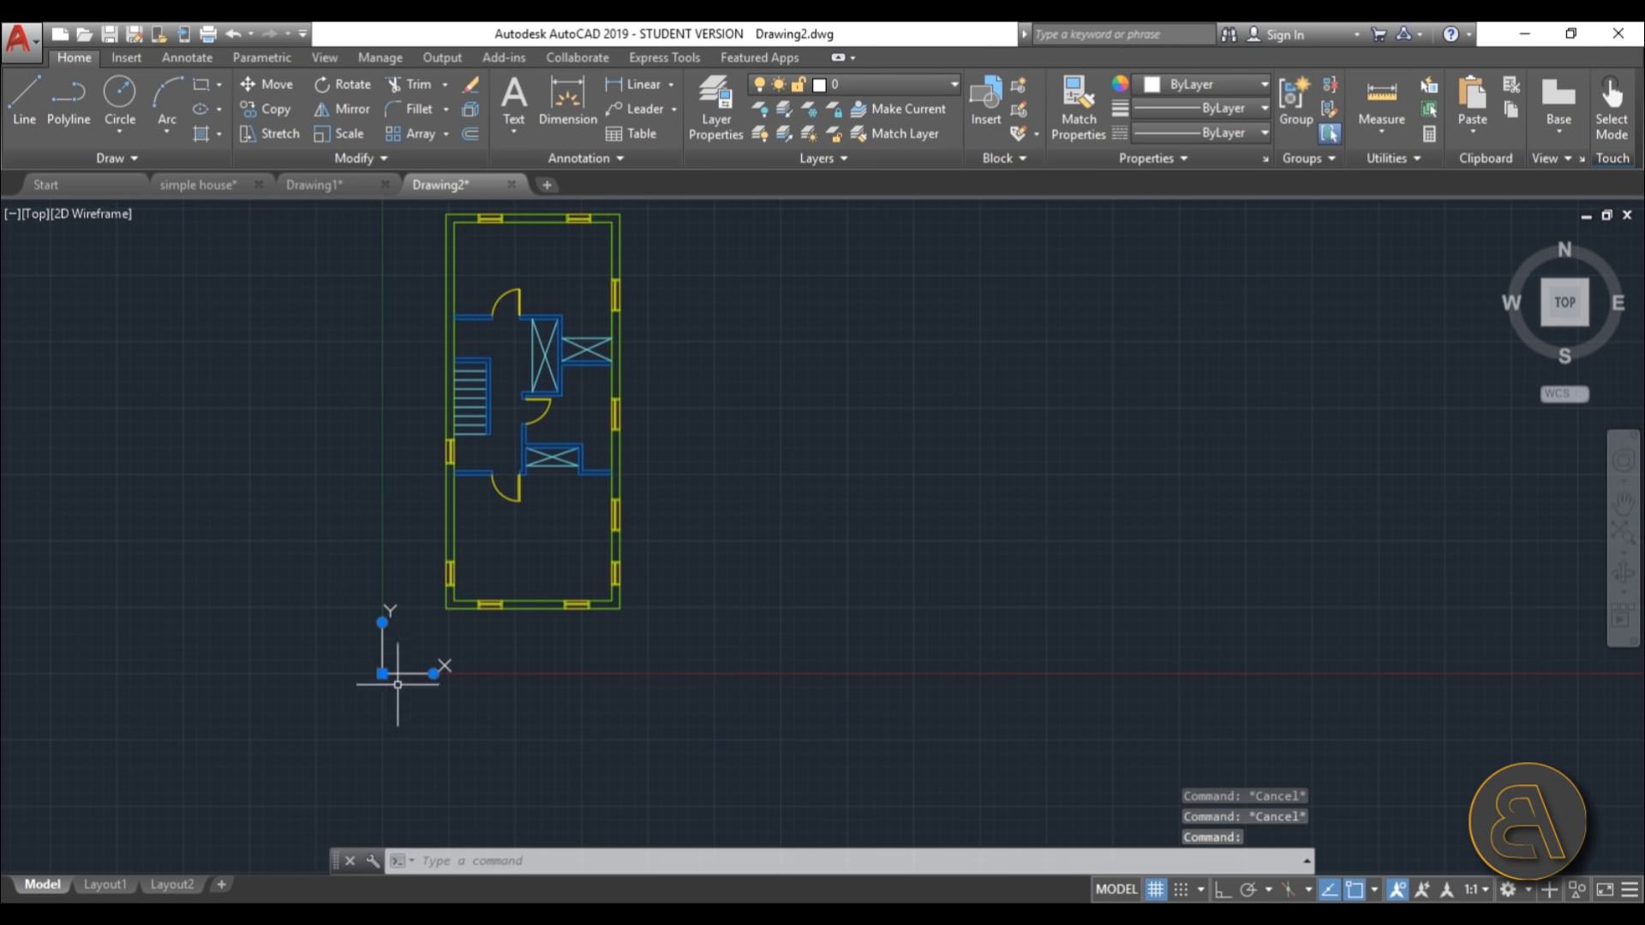
pyautogui.moveTo(383, 673)
pyautogui.click(449, 704)
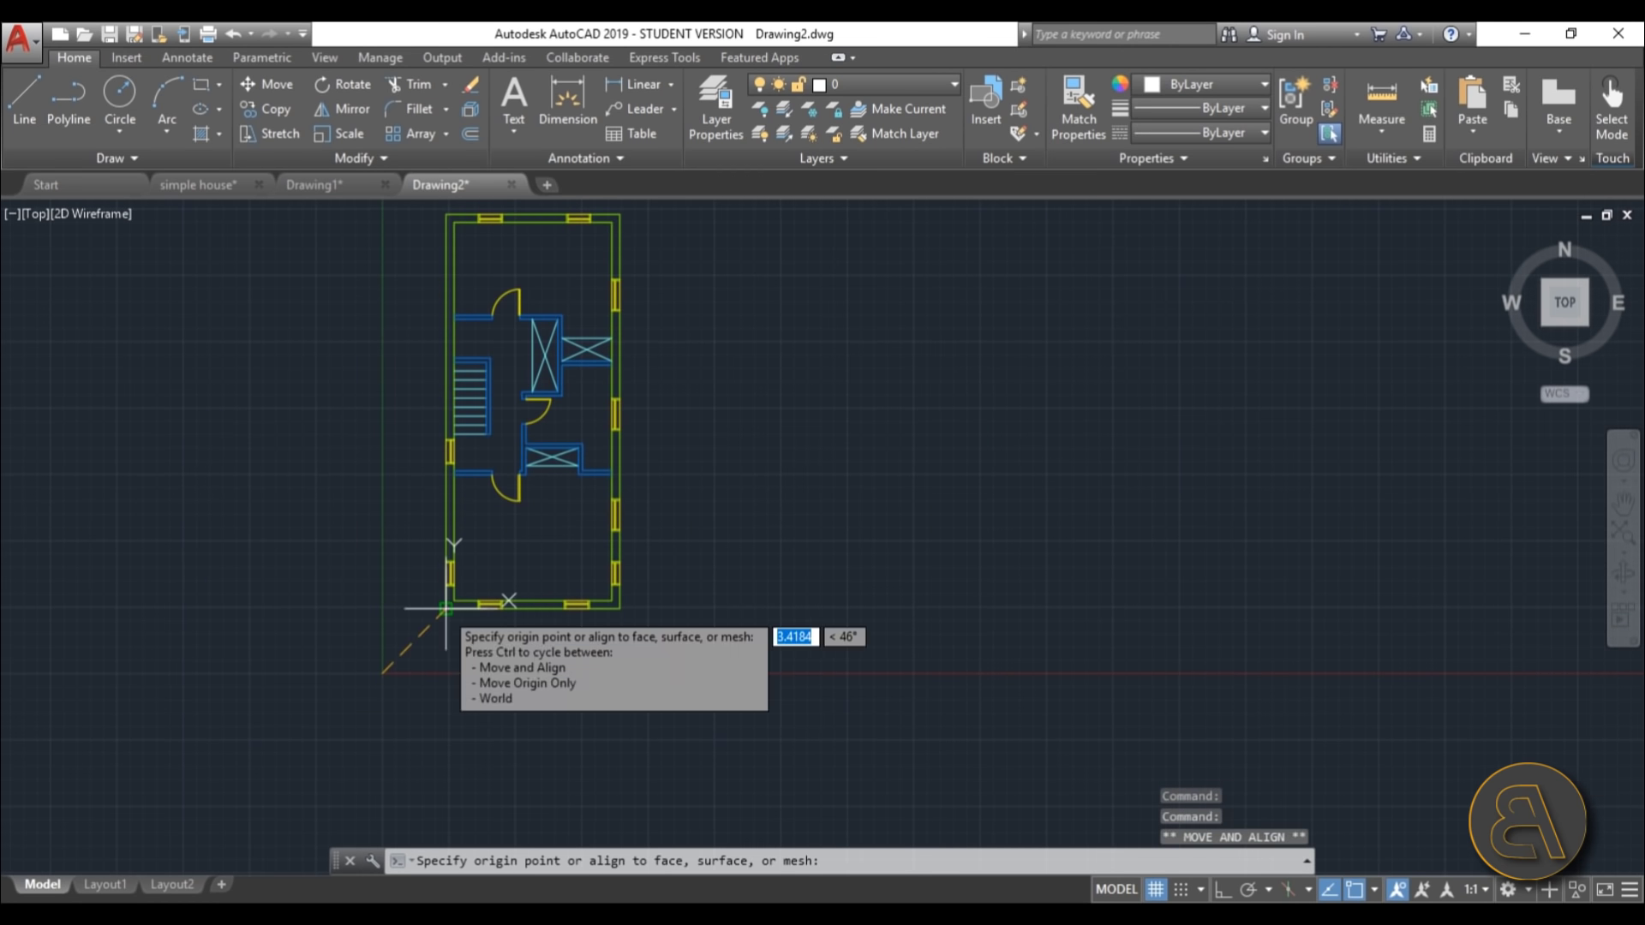
pyautogui.click(444, 610)
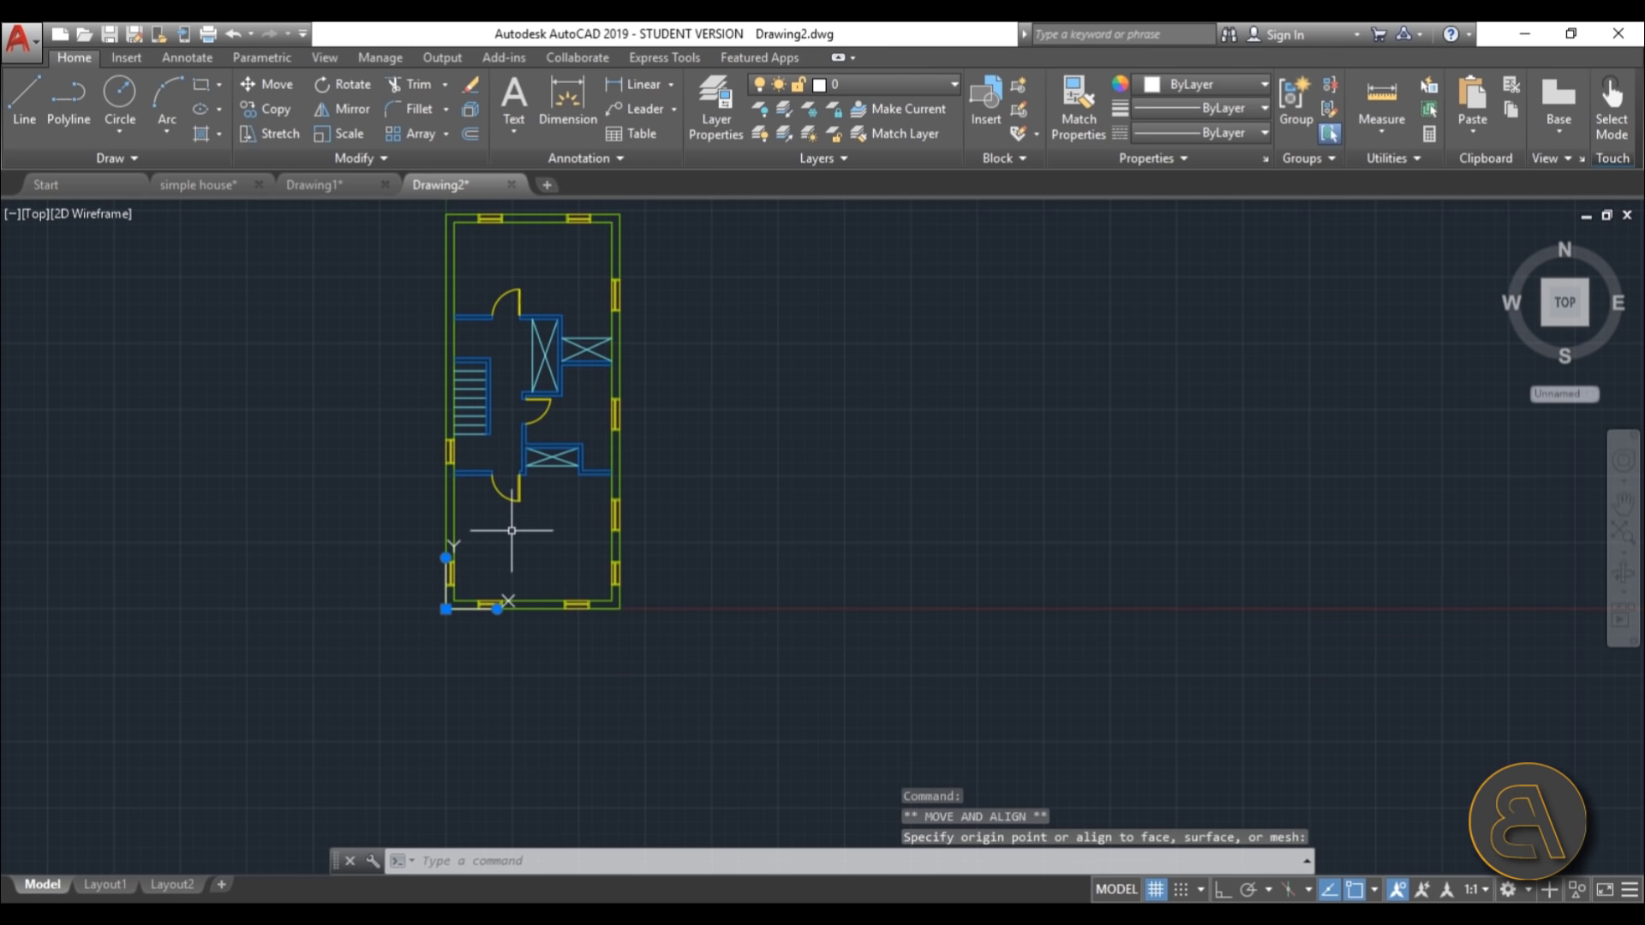
pyautogui.press('Escape')
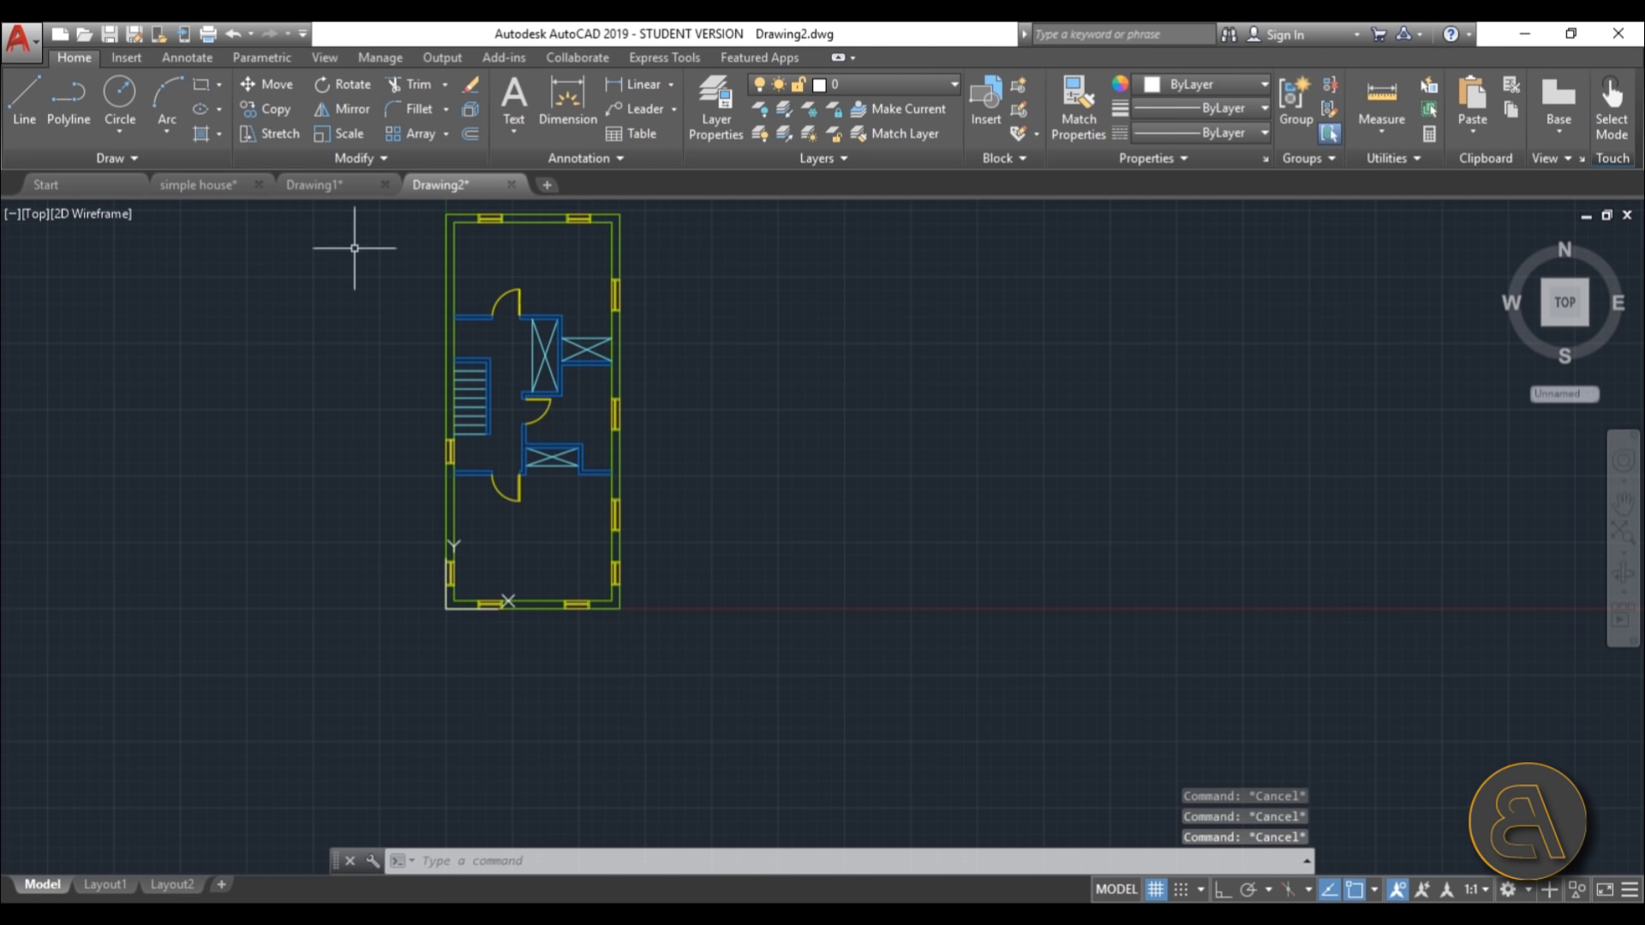
# Compare the UCS origin placement at the outer wall corners in Drawing1 and Drawing2.
pyautogui.click(341, 187)
pyautogui.press('Escape')
pyautogui.press('Escape')
pyautogui.press('Escape')
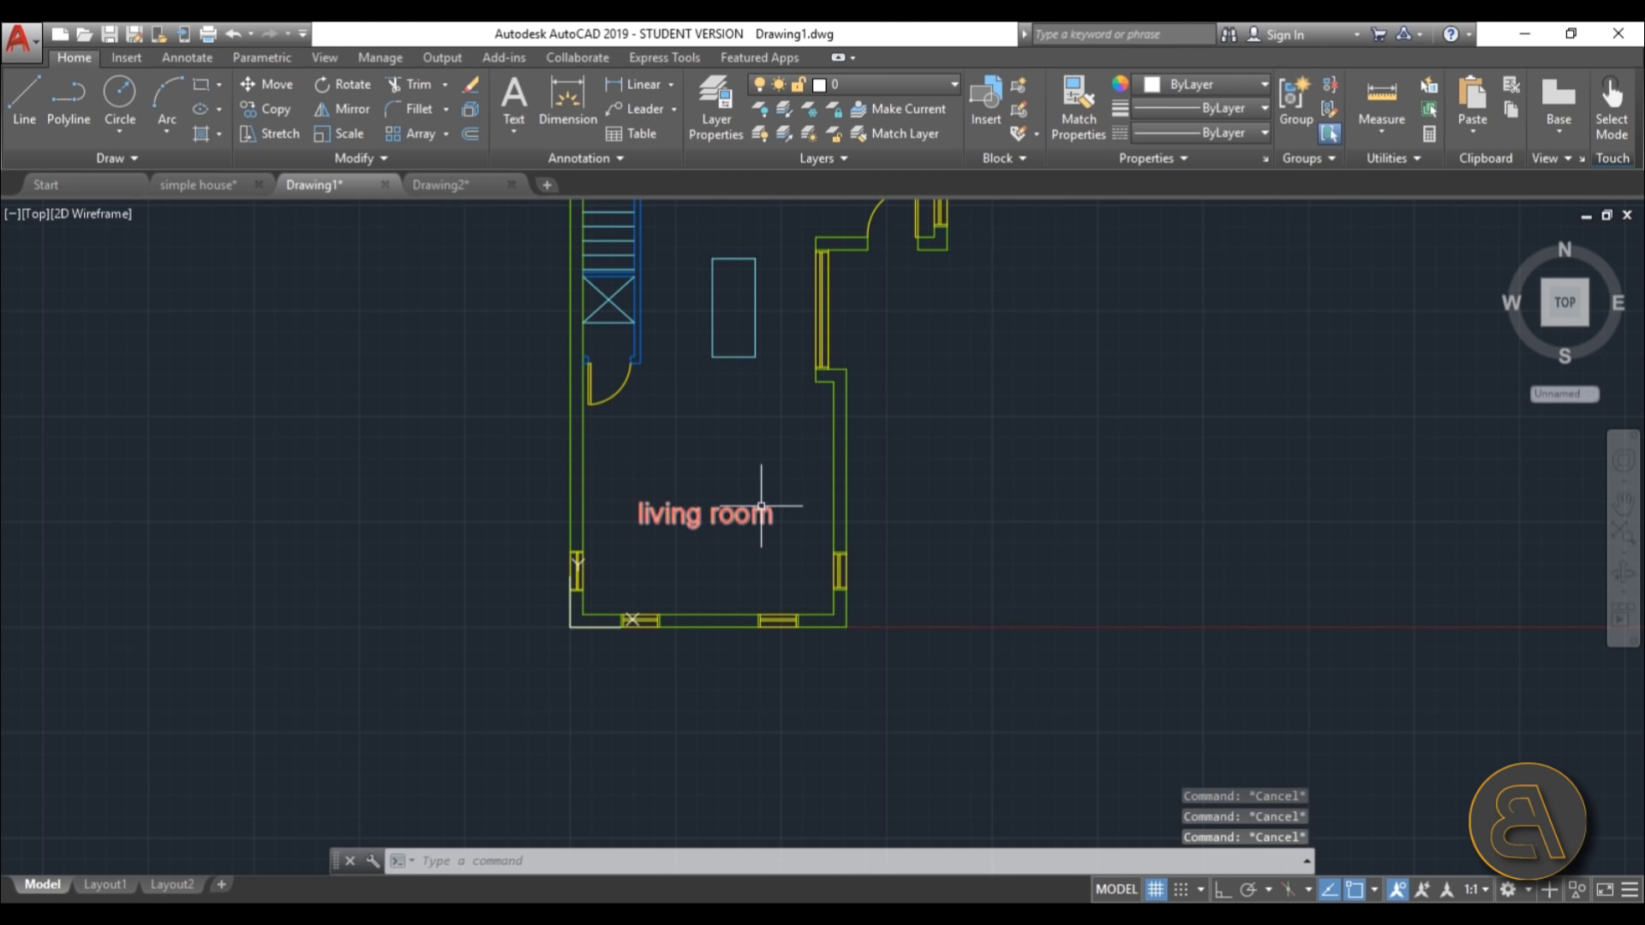
pyautogui.scroll(-4, 702, 549)
pyautogui.click(465, 188)
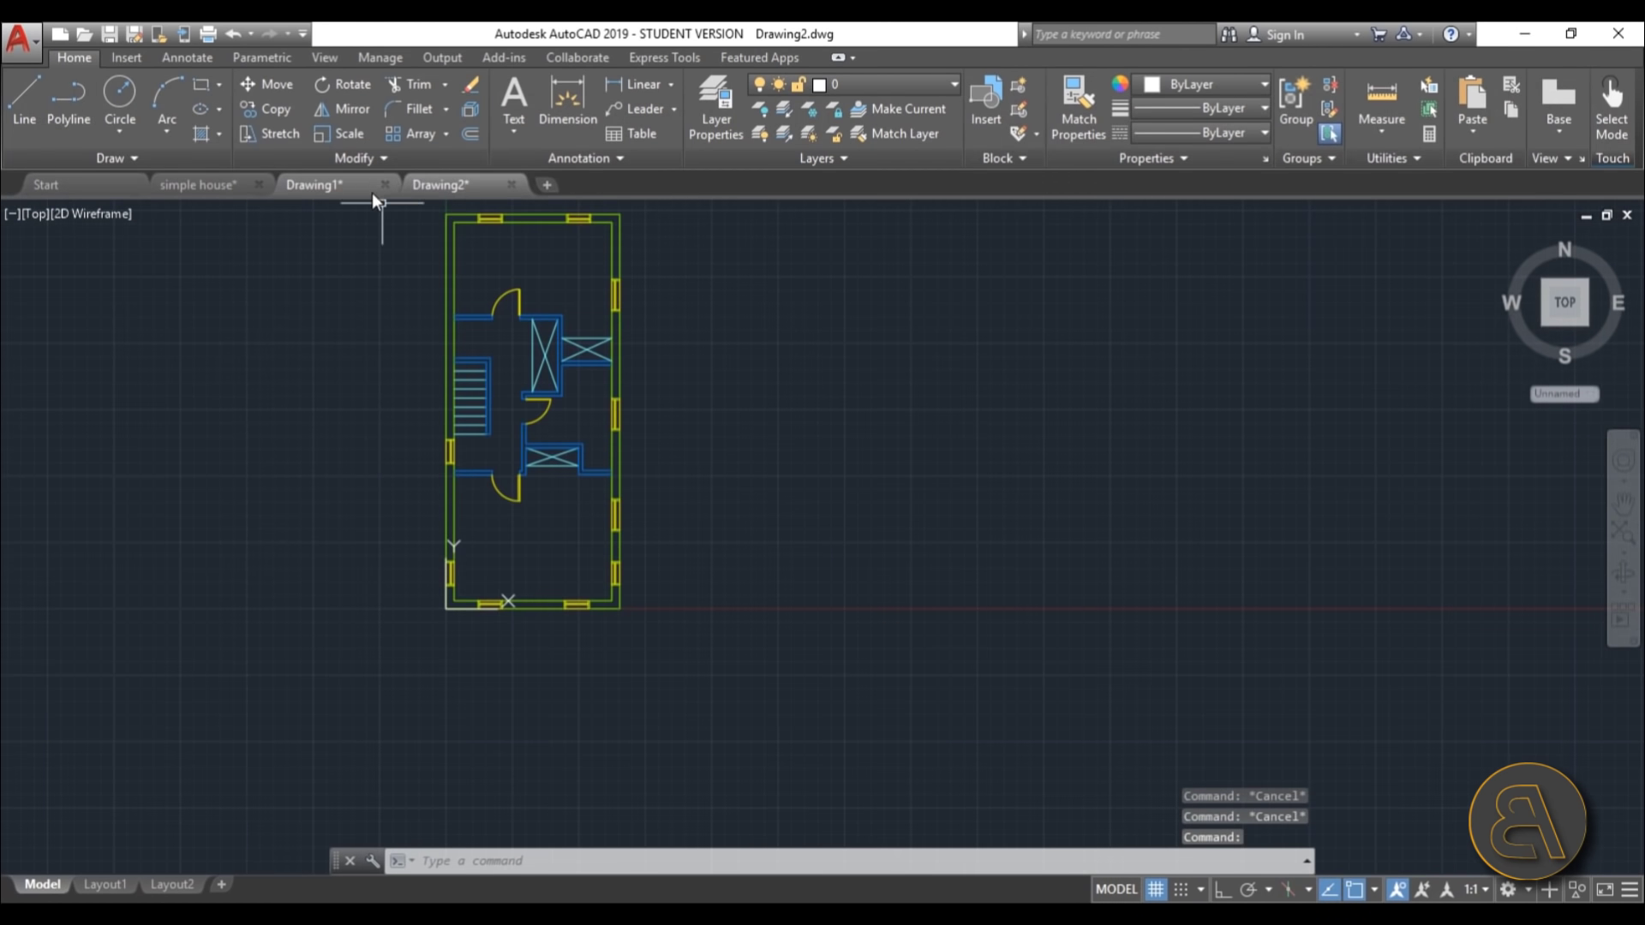
pyautogui.click(360, 189)
pyautogui.scroll(4, 668, 542)
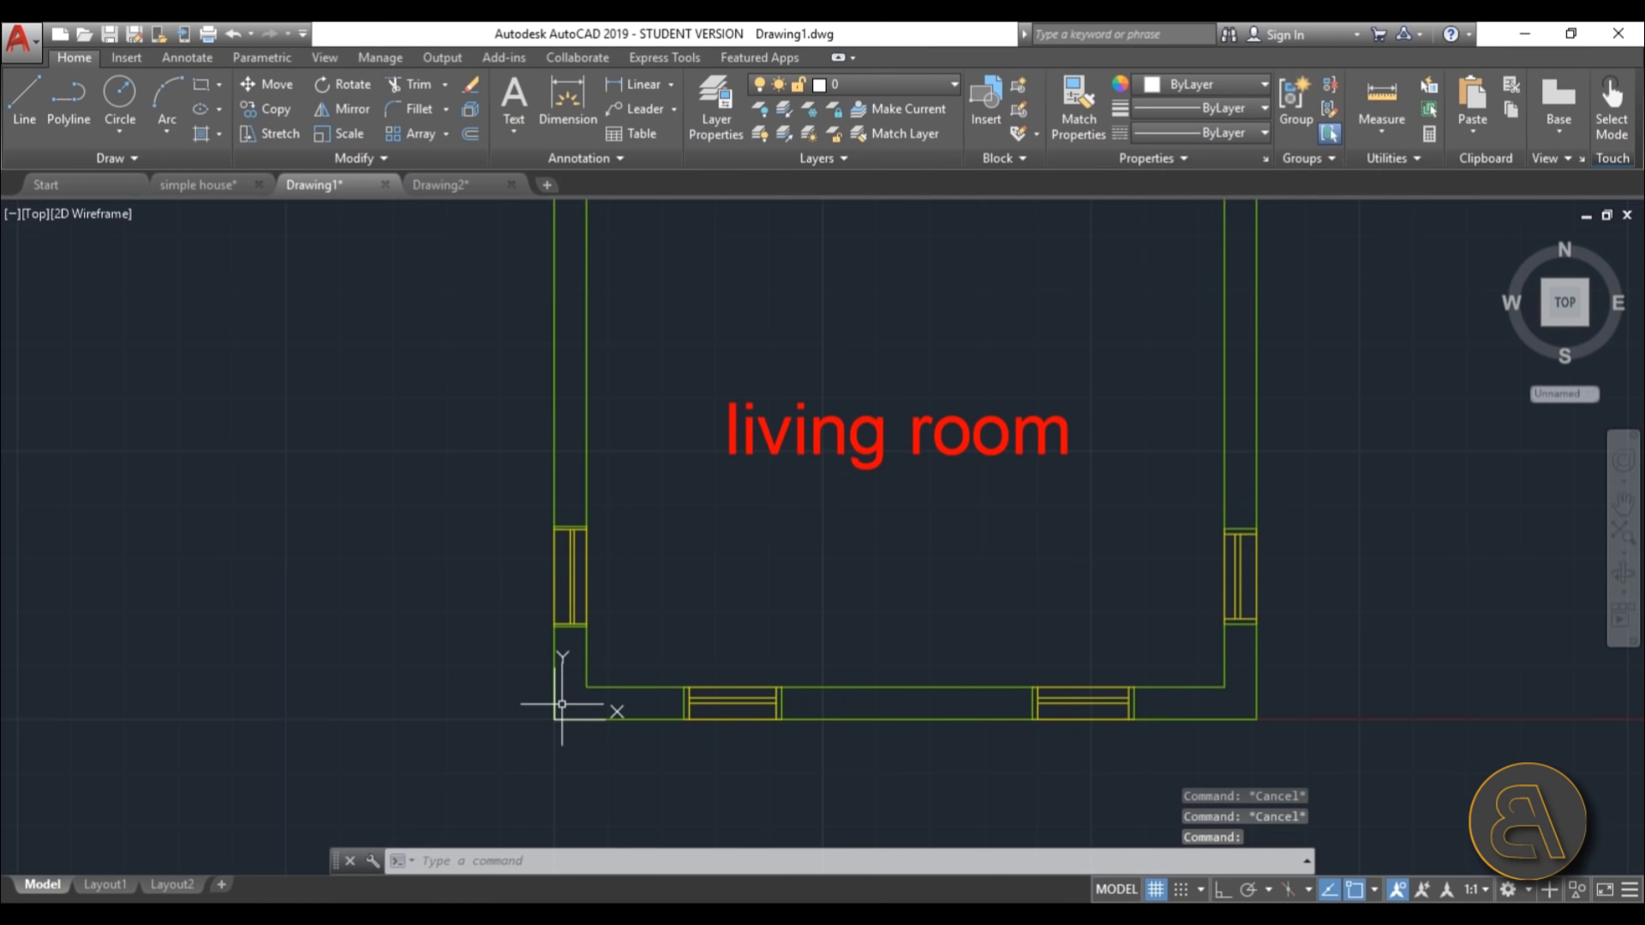
pyautogui.scroll(-3, 631, 697)
pyautogui.moveTo(688, 596); pyautogui.dragTo(672, 622, button='middle')
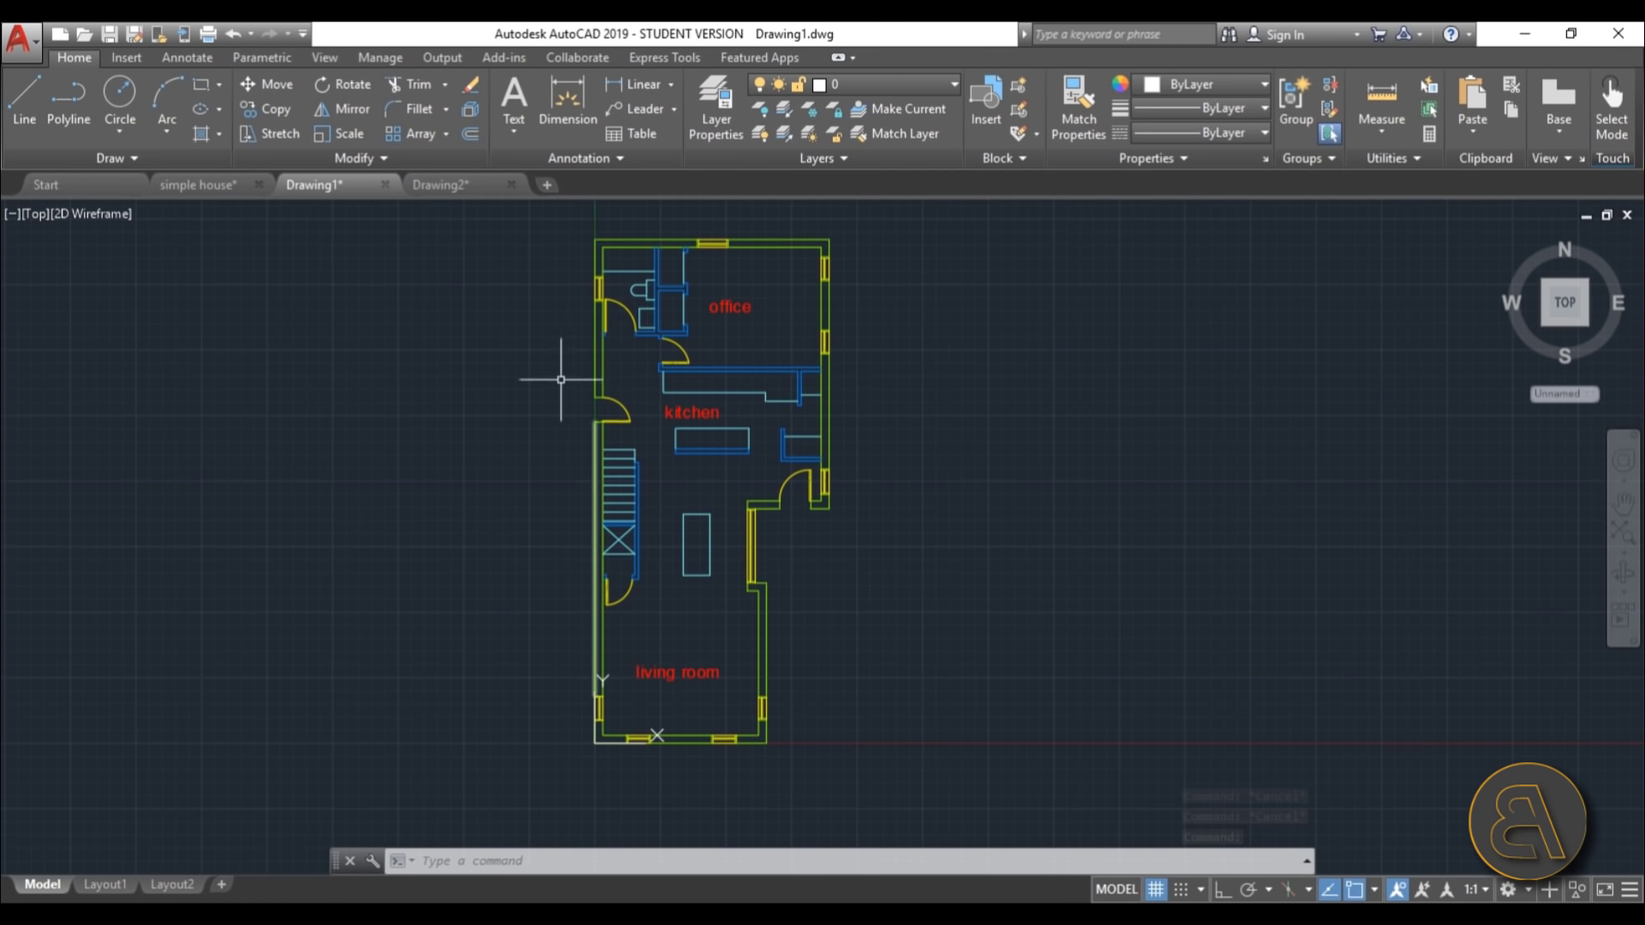
# Delete the living room, kitchen and office text labels from the lower level plan.
pyautogui.moveTo(688, 626); pyautogui.dragTo(663, 625, button='middle')
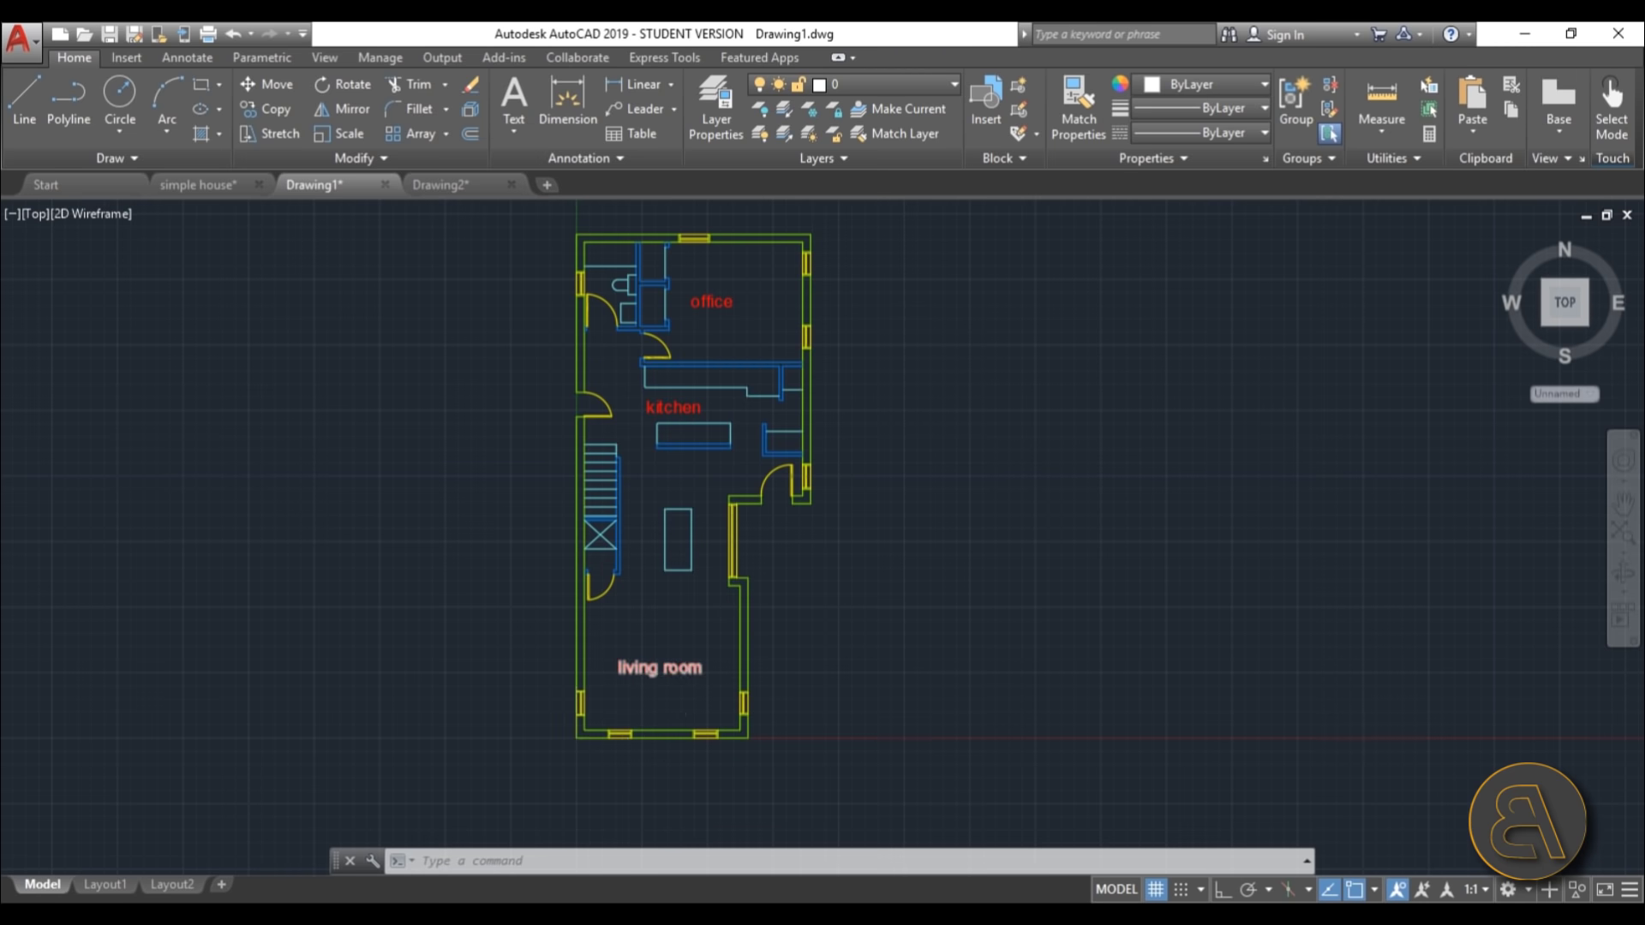
pyautogui.scroll(4, 682, 672)
pyautogui.click(686, 702)
pyautogui.scroll(-5, 683, 711)
pyautogui.scroll(3, 651, 428)
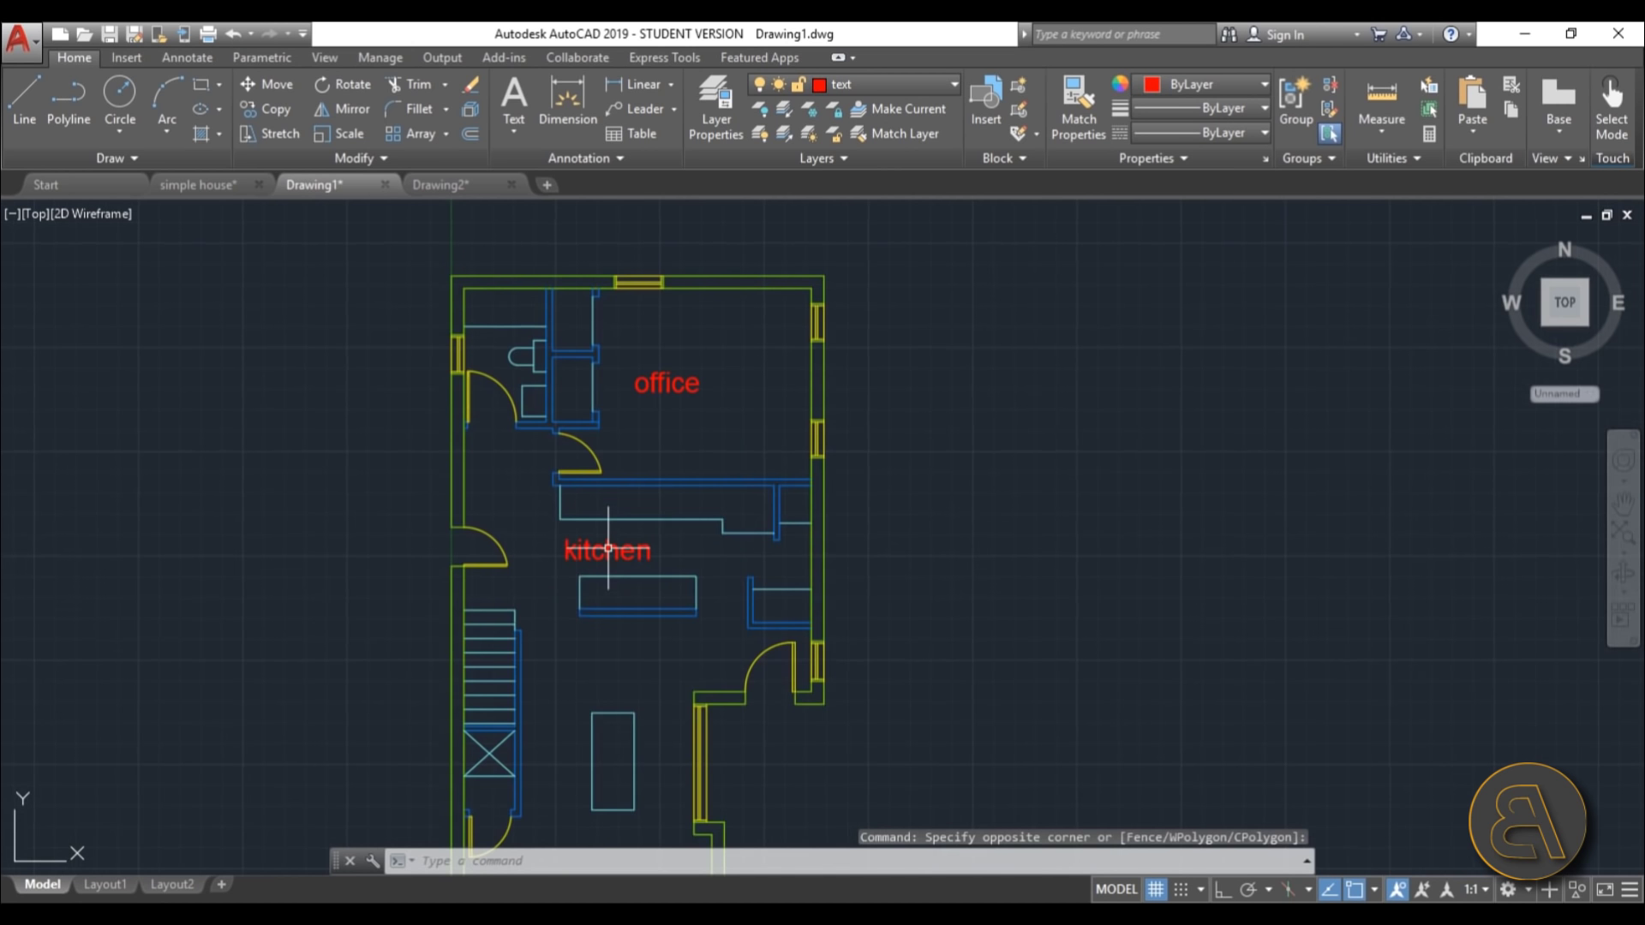
pyautogui.click(608, 548)
pyautogui.moveTo(740, 426); pyautogui.dragTo(615, 340)
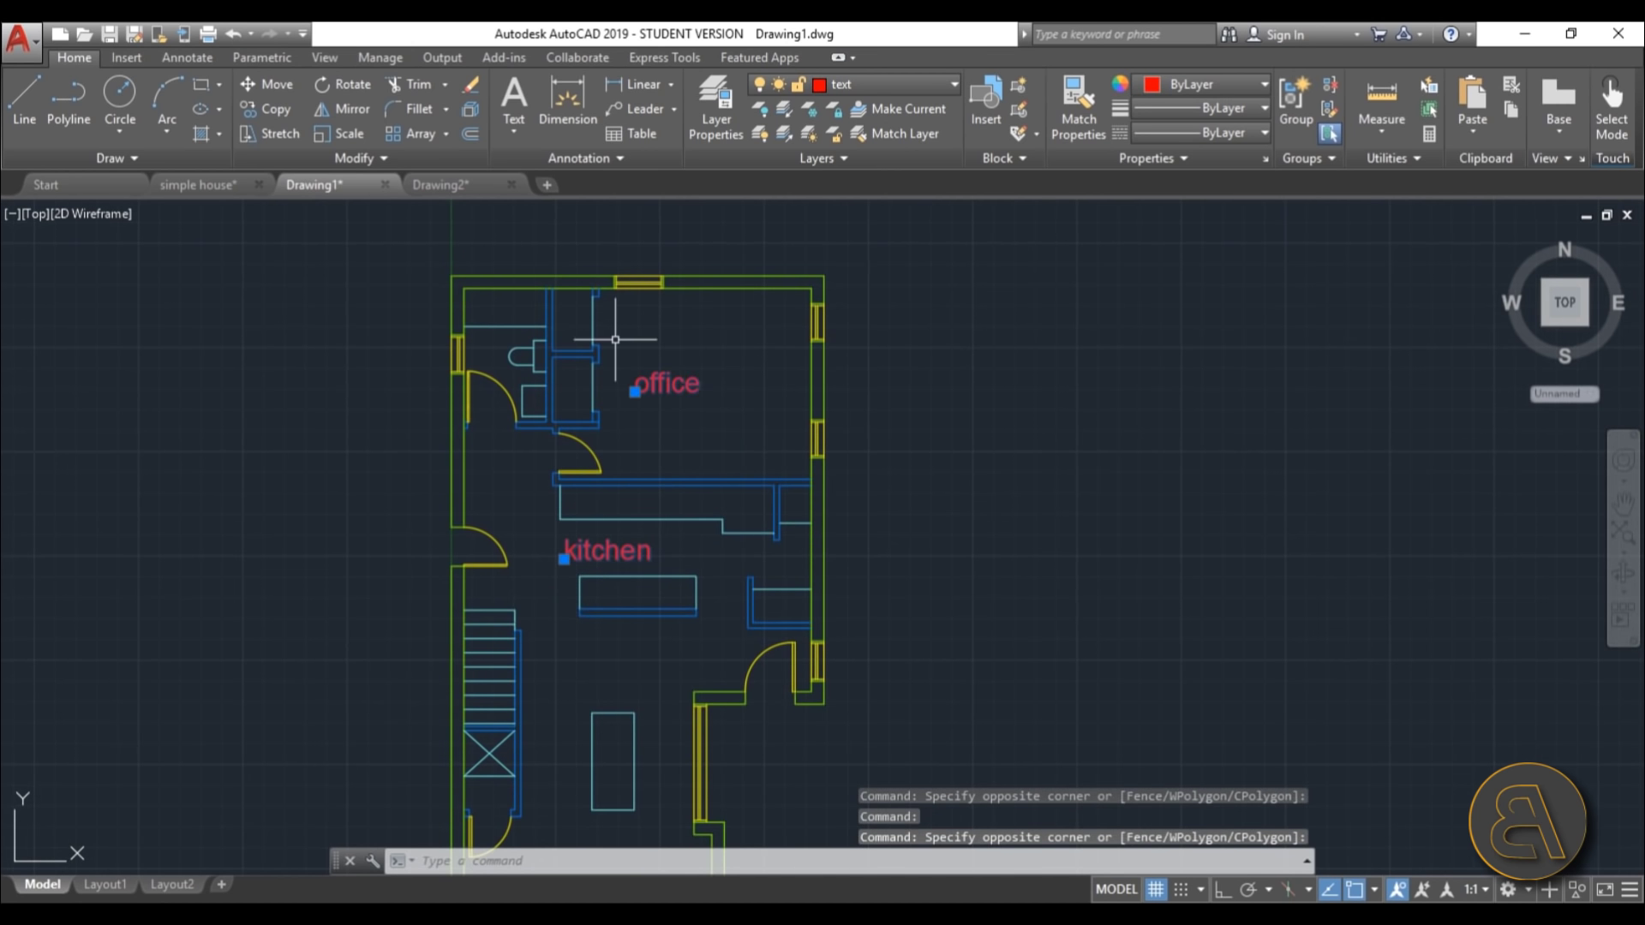
pyautogui.scroll(-5, 615, 340)
pyautogui.scroll(3, 685, 368)
pyautogui.press('Delete')
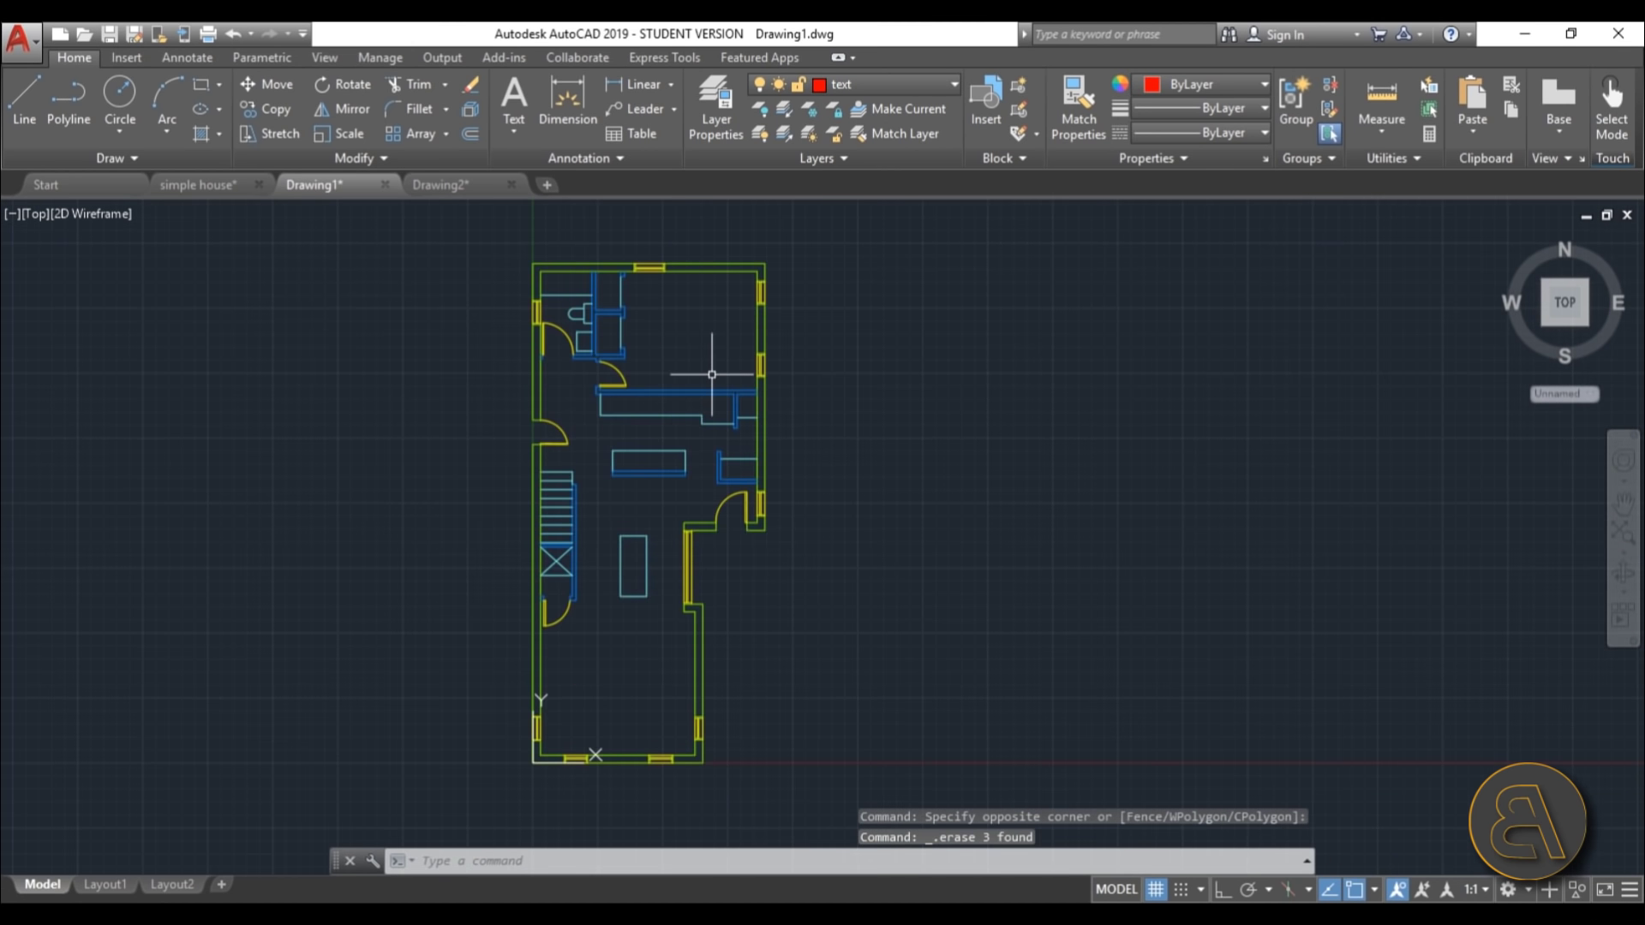
# Delete the toilet, washbasin and shower lines from the bathroom in the lower level plan.
pyautogui.scroll(4, 583, 289)
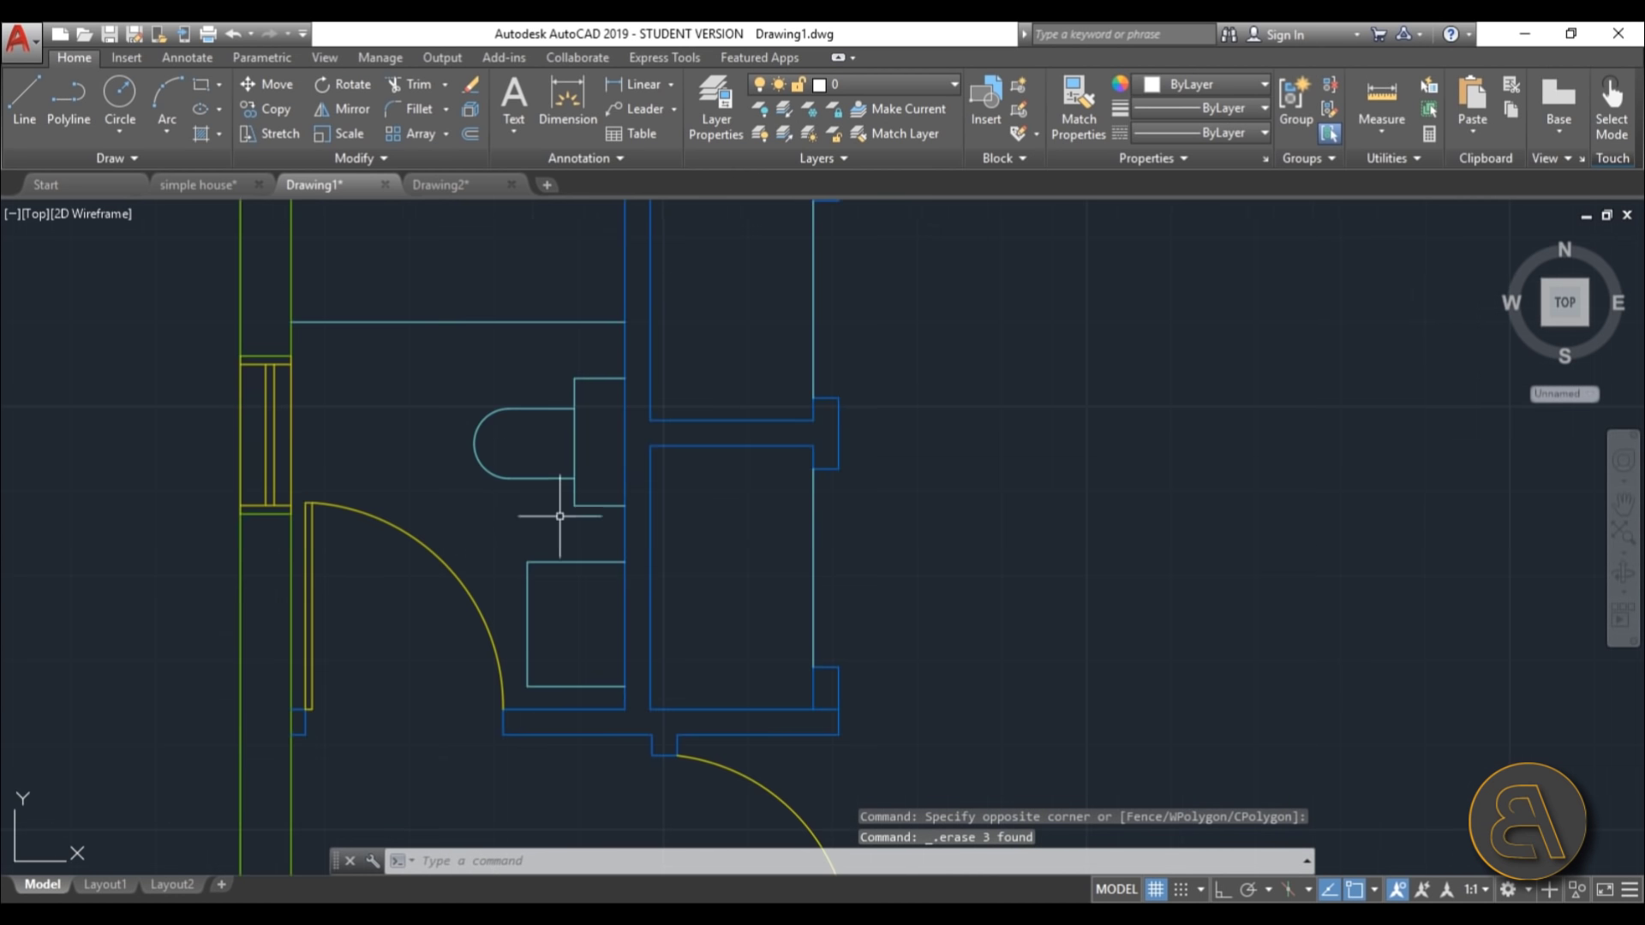
pyautogui.click(599, 606)
pyautogui.click(499, 295)
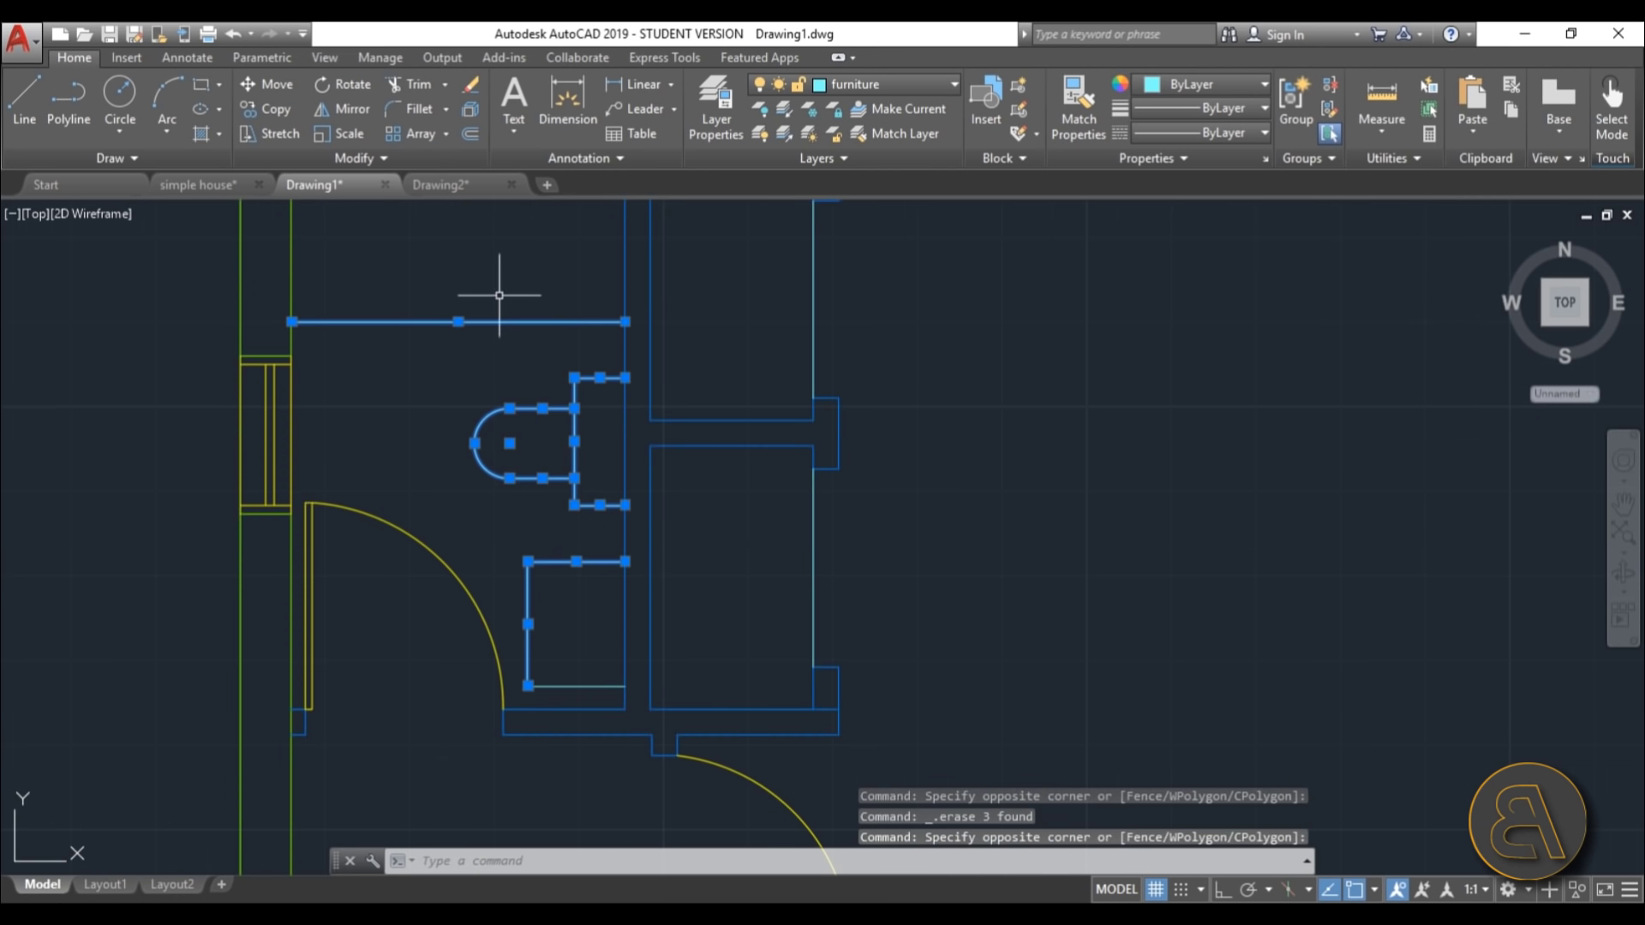
pyautogui.click(604, 698)
pyautogui.click(553, 655)
pyautogui.press('Delete')
pyautogui.scroll(-6, 568, 661)
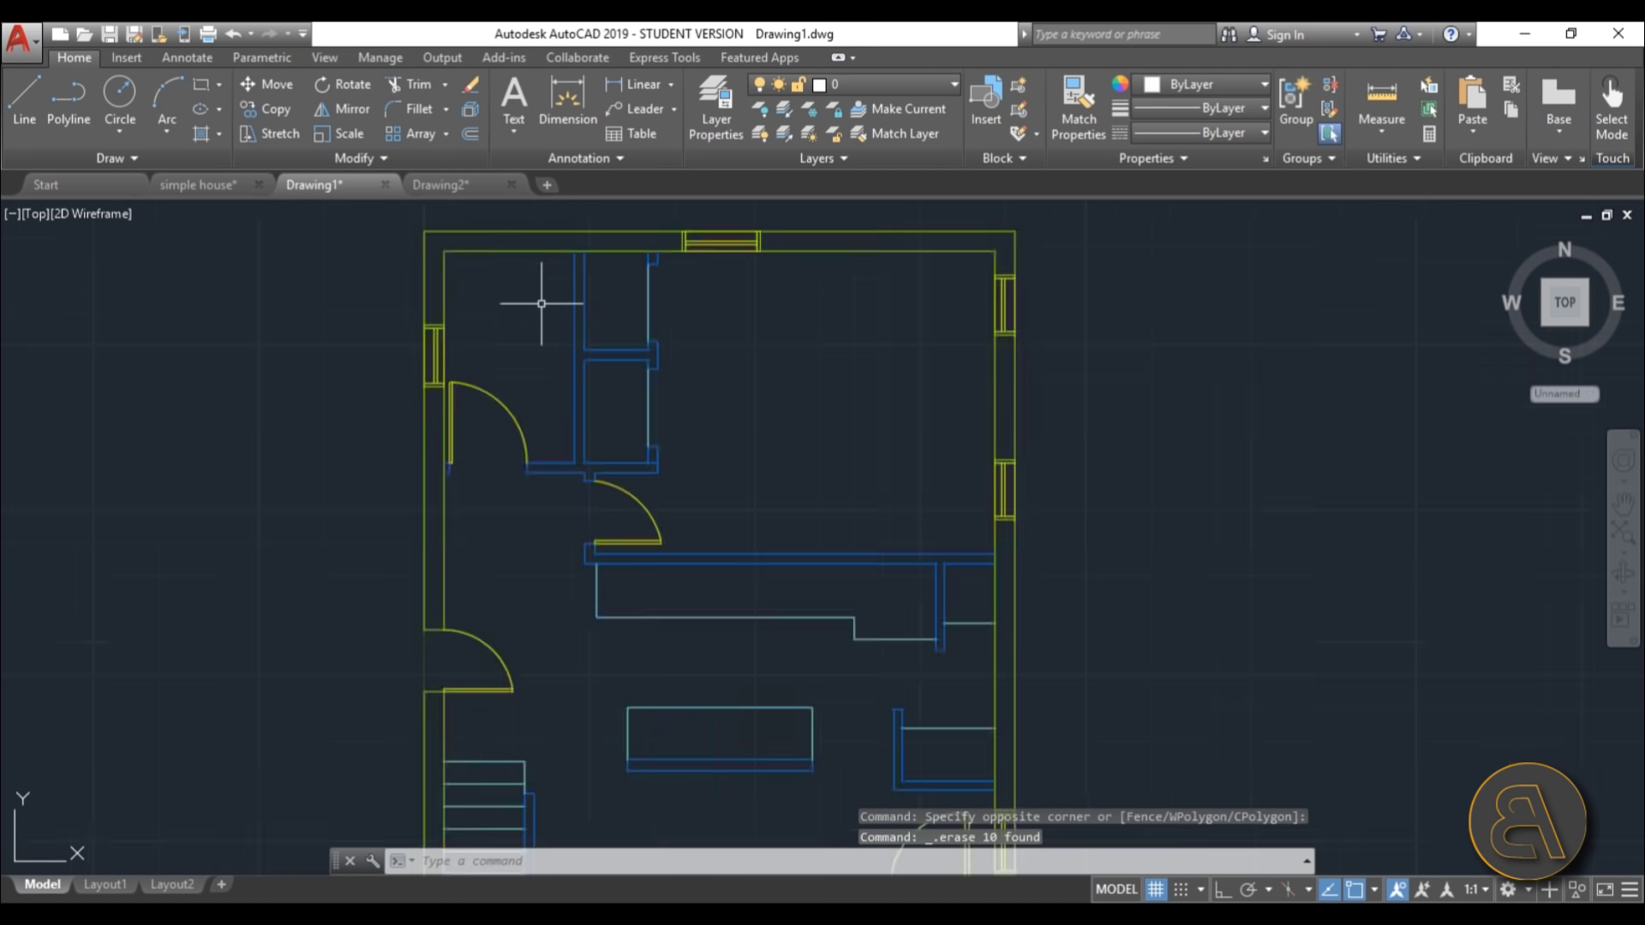
# Check the layer list in Drawing1 and look over the 1st floor plan in Drawing2.
pyautogui.click(886, 84)
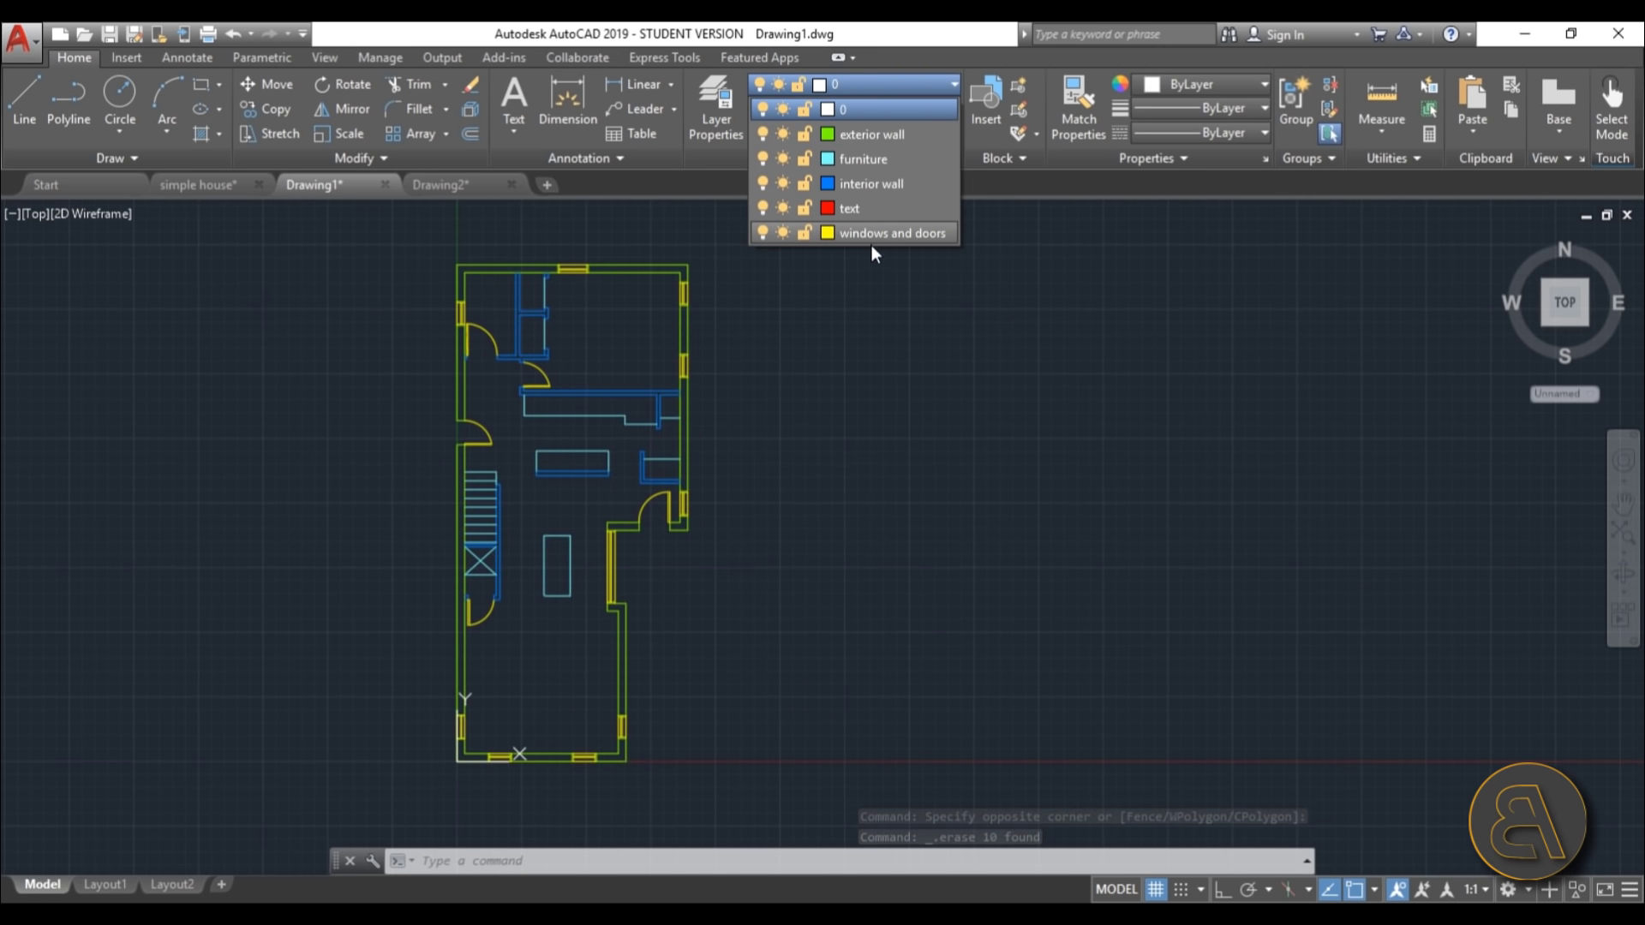
pyautogui.click(439, 187)
pyautogui.scroll(-2, 837, 481)
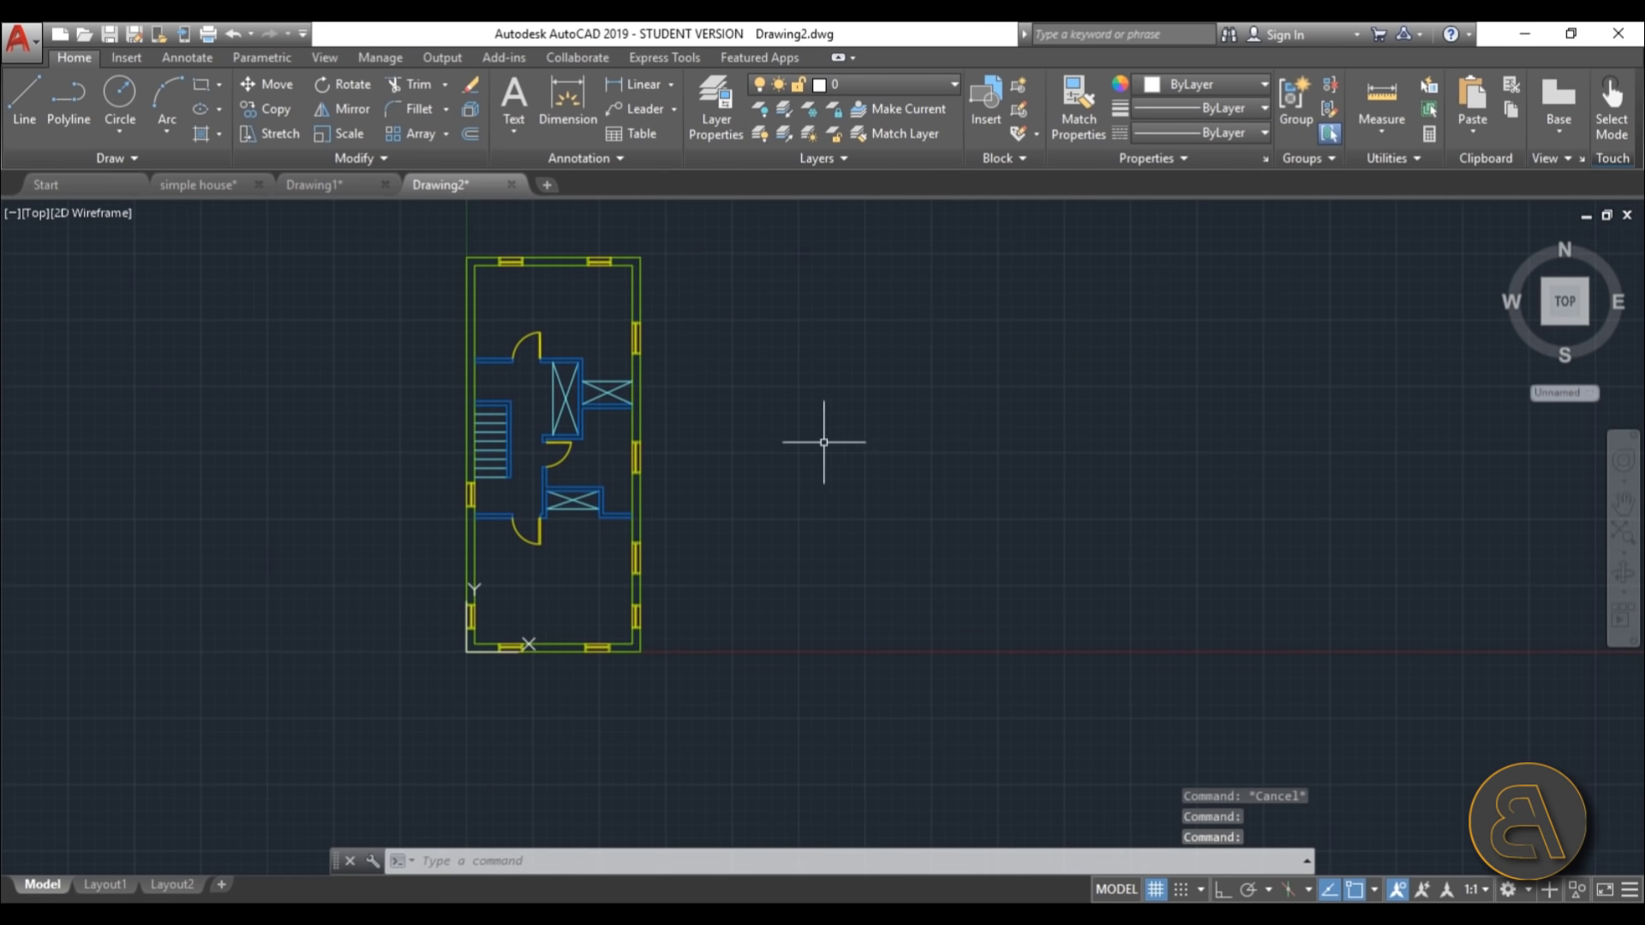
pyautogui.moveTo(300, 193)
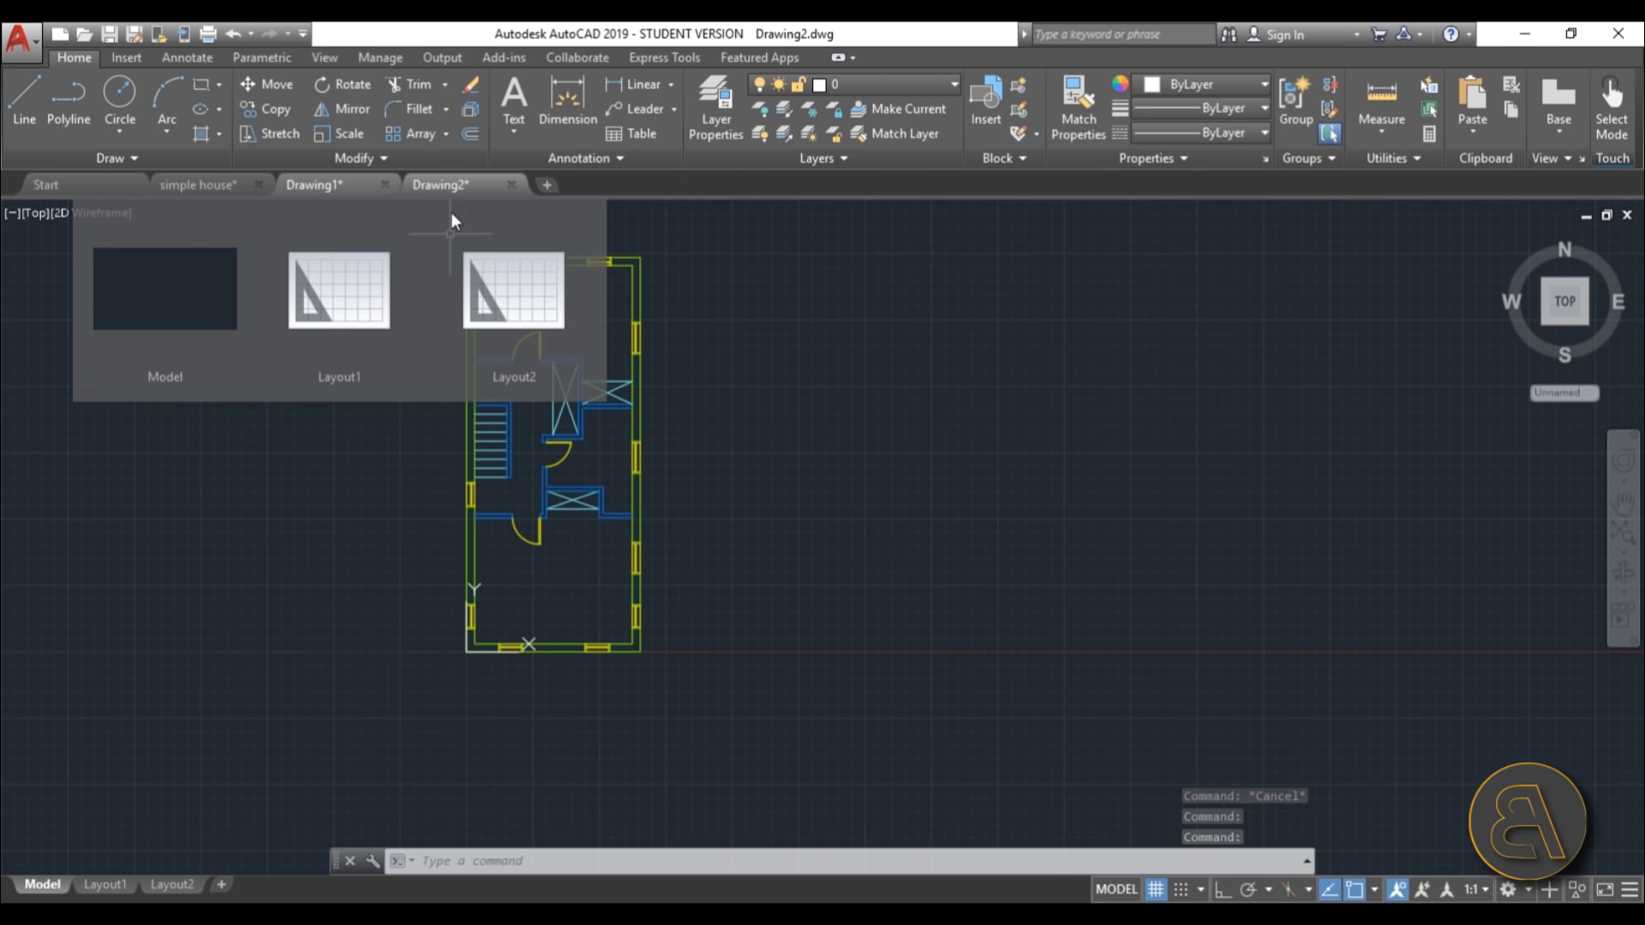
pyautogui.click(900, 343)
pyautogui.click(808, 448)
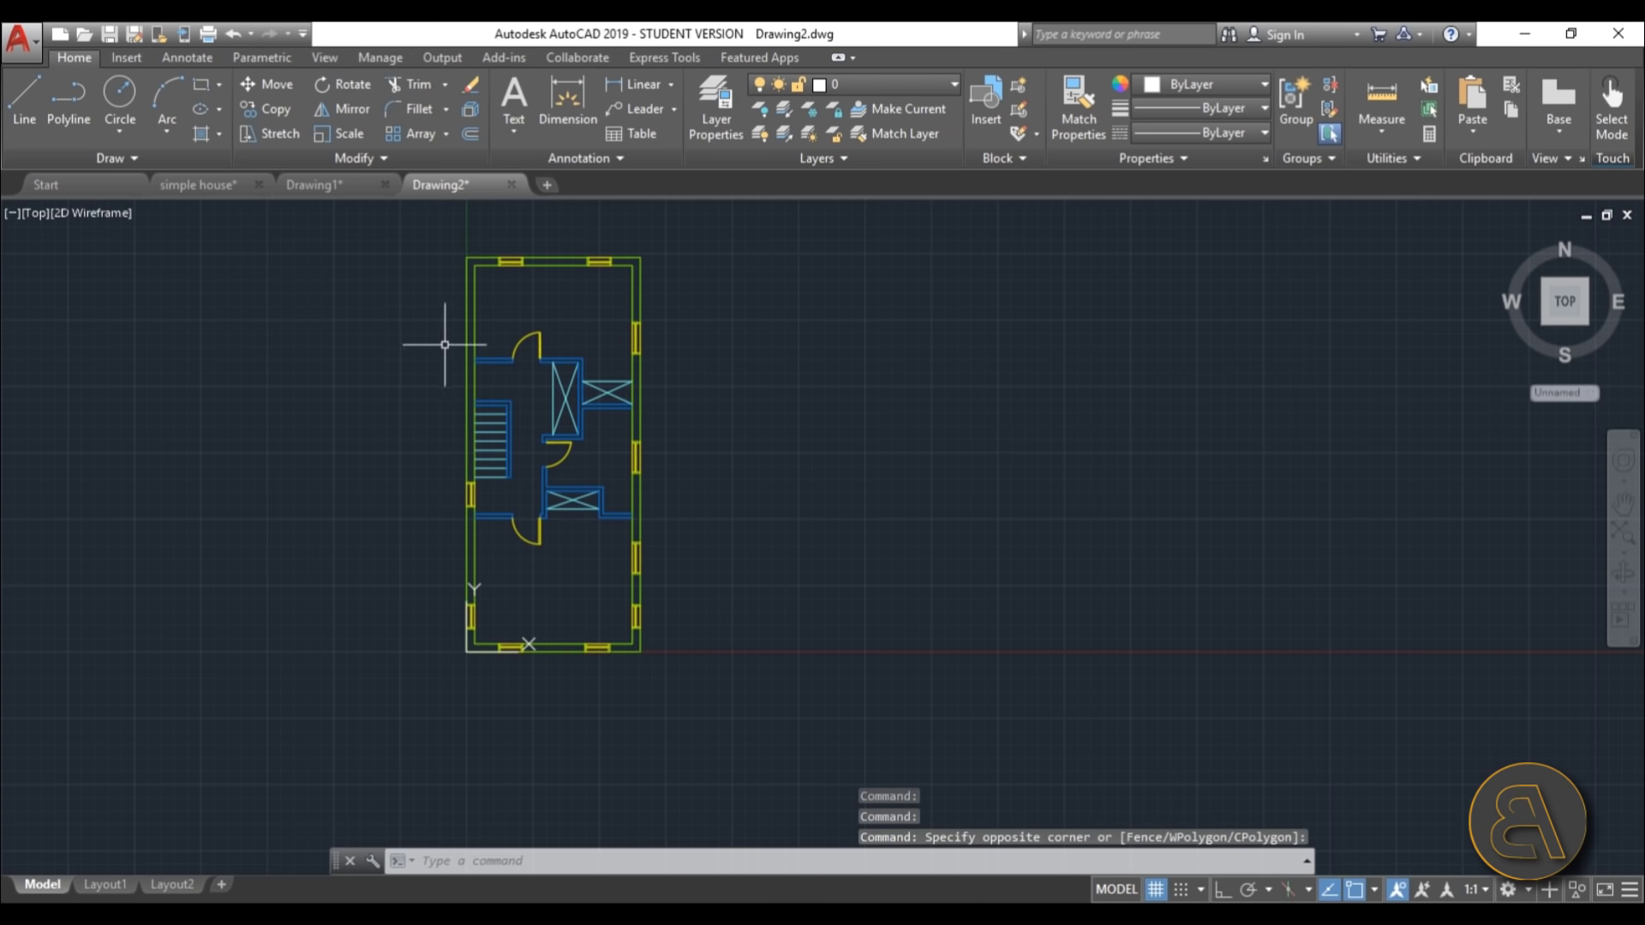
# Save the lower level drawing to the Desktop as Drawing1.dwg in AutoCAD 2018 format.
pyautogui.click(314, 185)
pyautogui.click(108, 35)
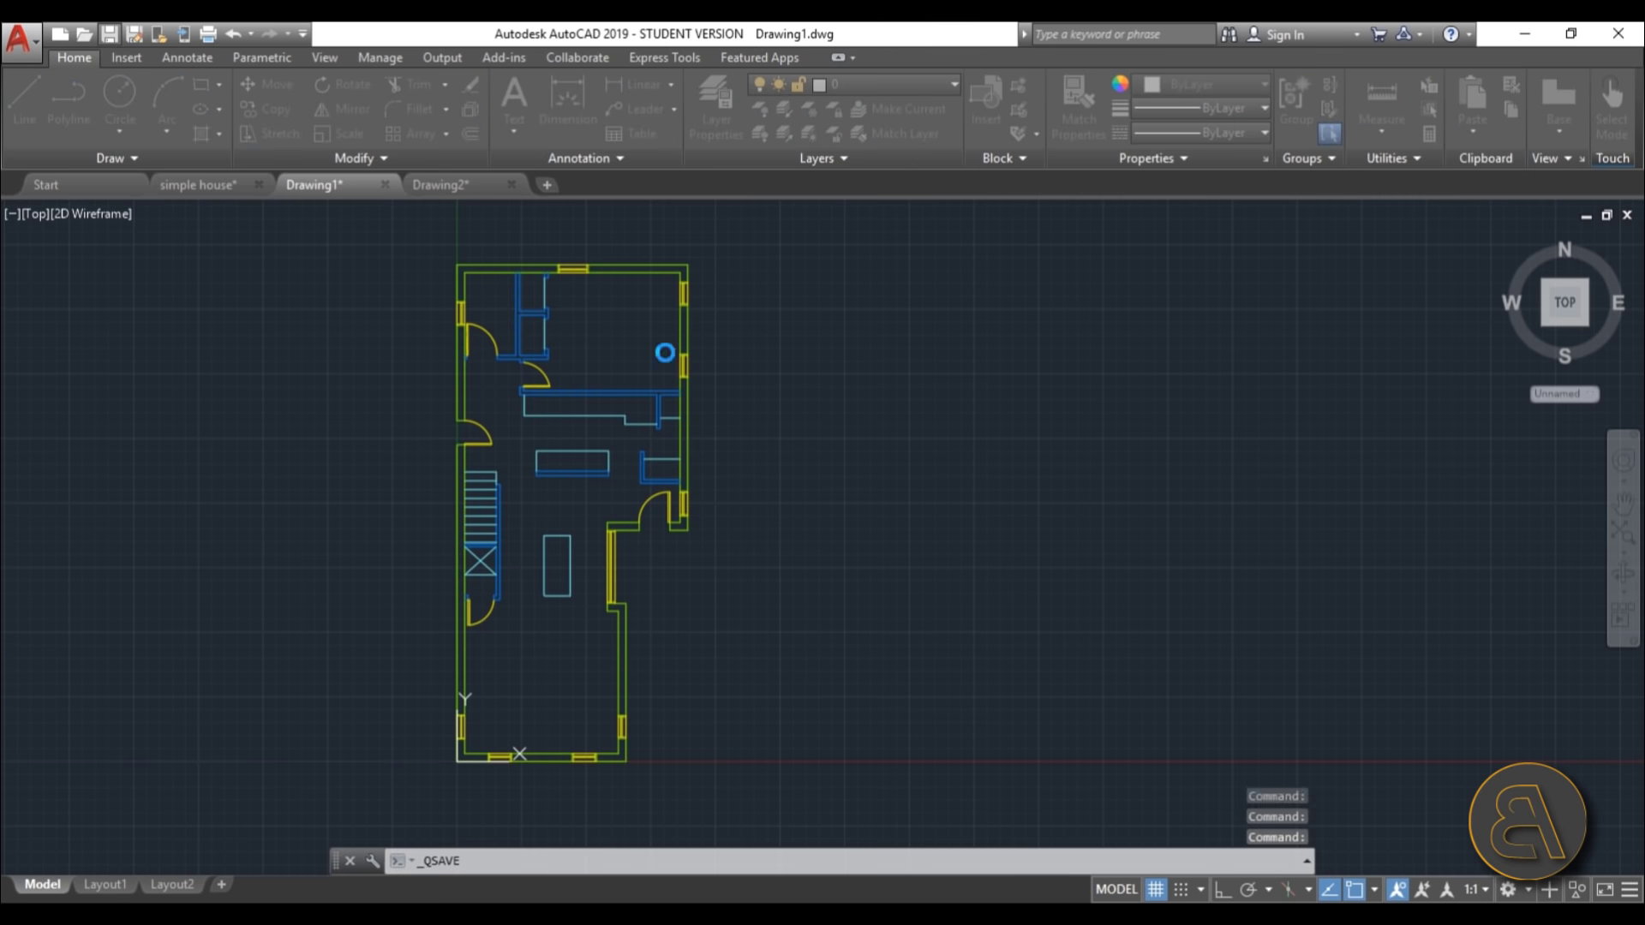
pyautogui.click(1038, 629)
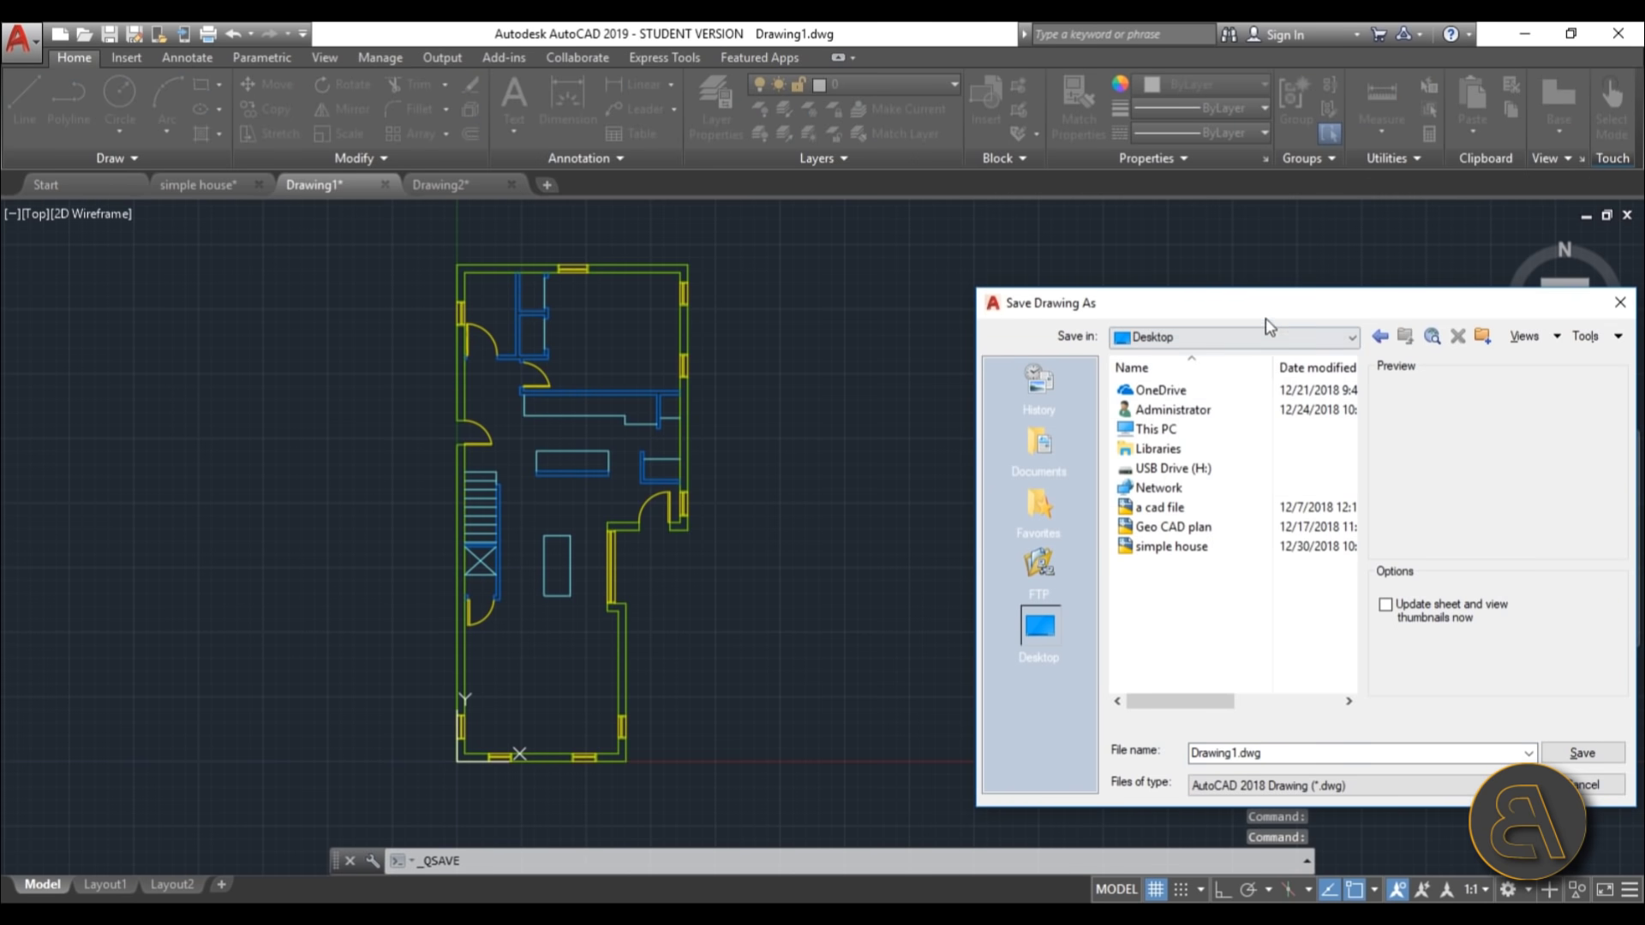
pyautogui.moveTo(1266, 309); pyautogui.dragTo(907, 208)
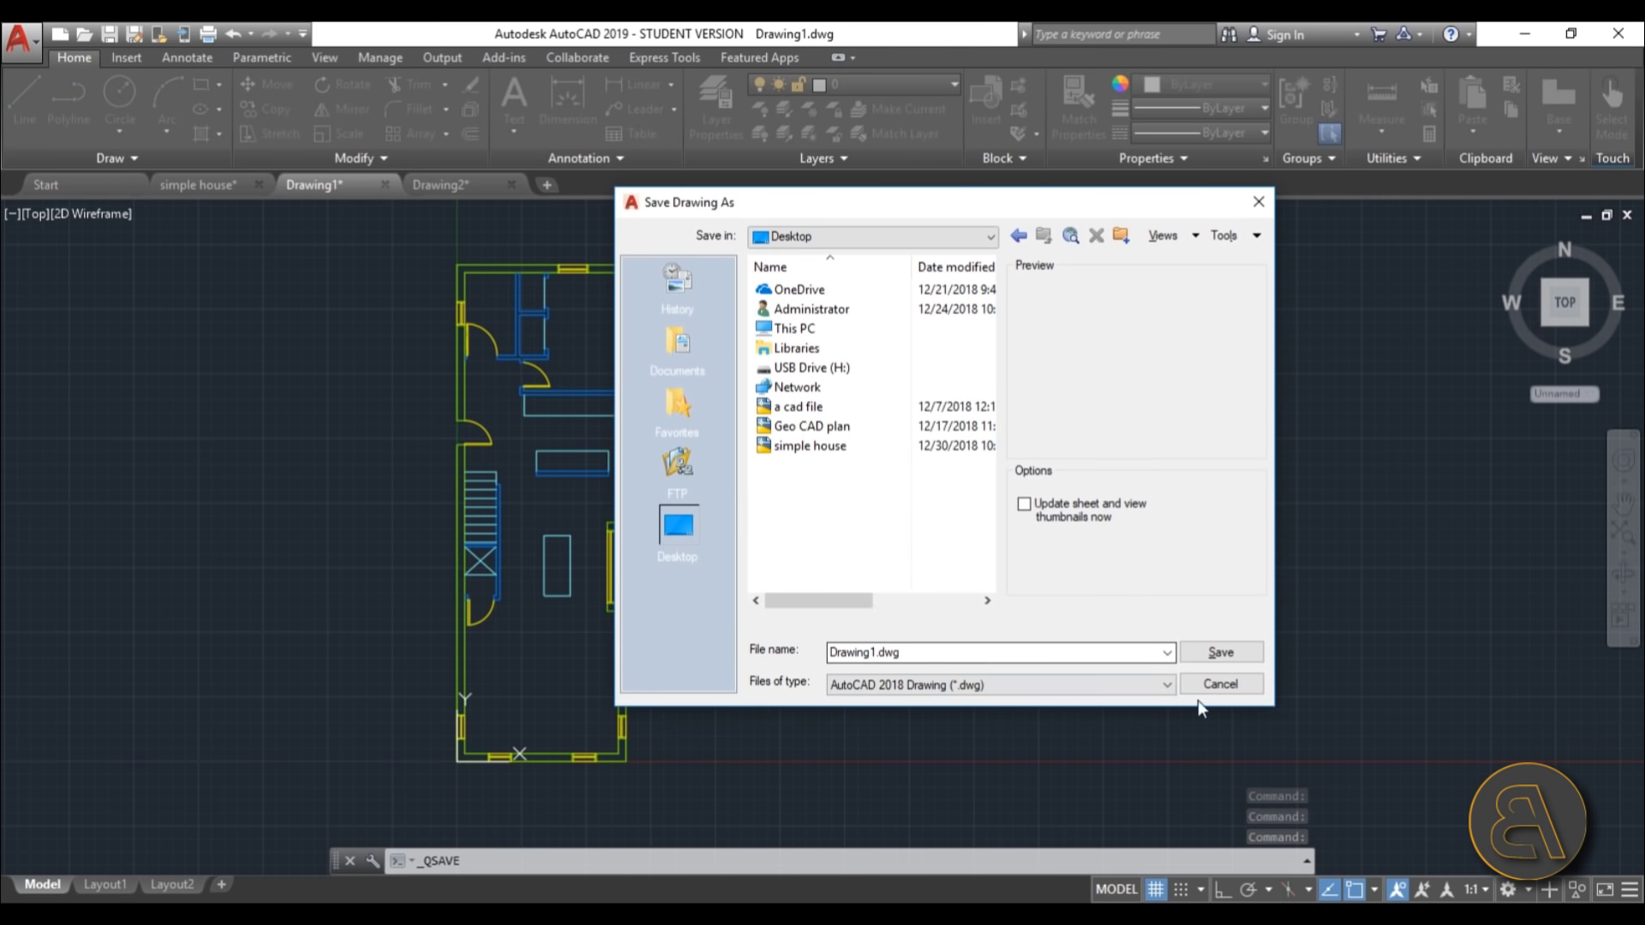
pyautogui.click(1227, 650)
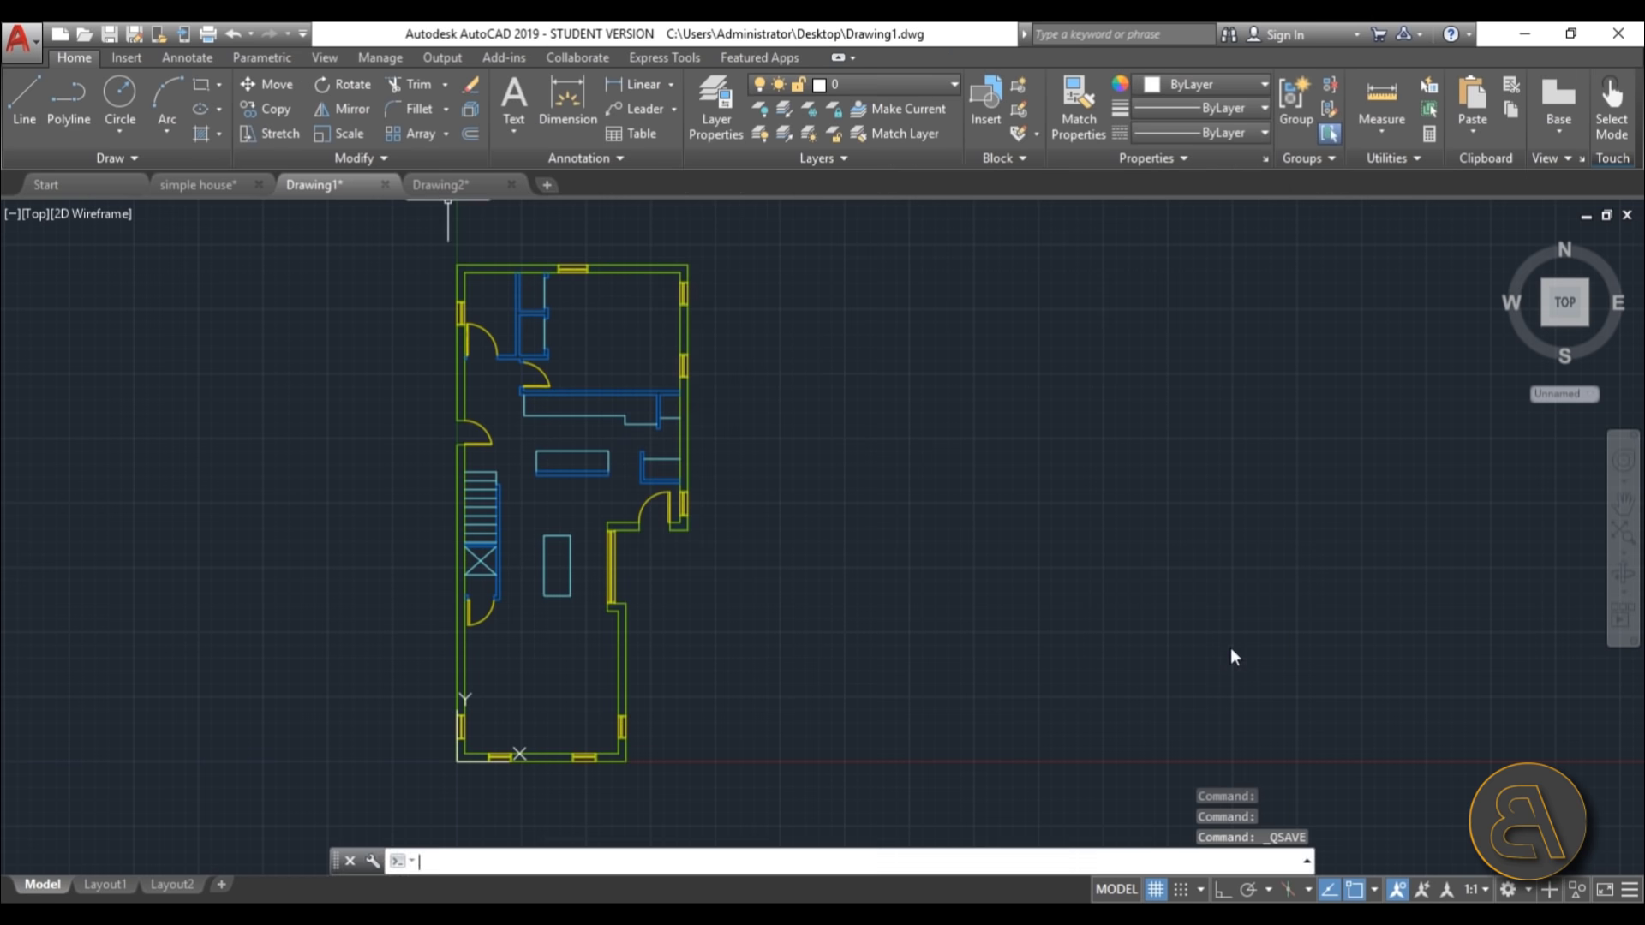
# Save the 1st floor drawing to the Desktop as Drawing2.dwg in AutoCAD 2018 format.
pyautogui.click(454, 192)
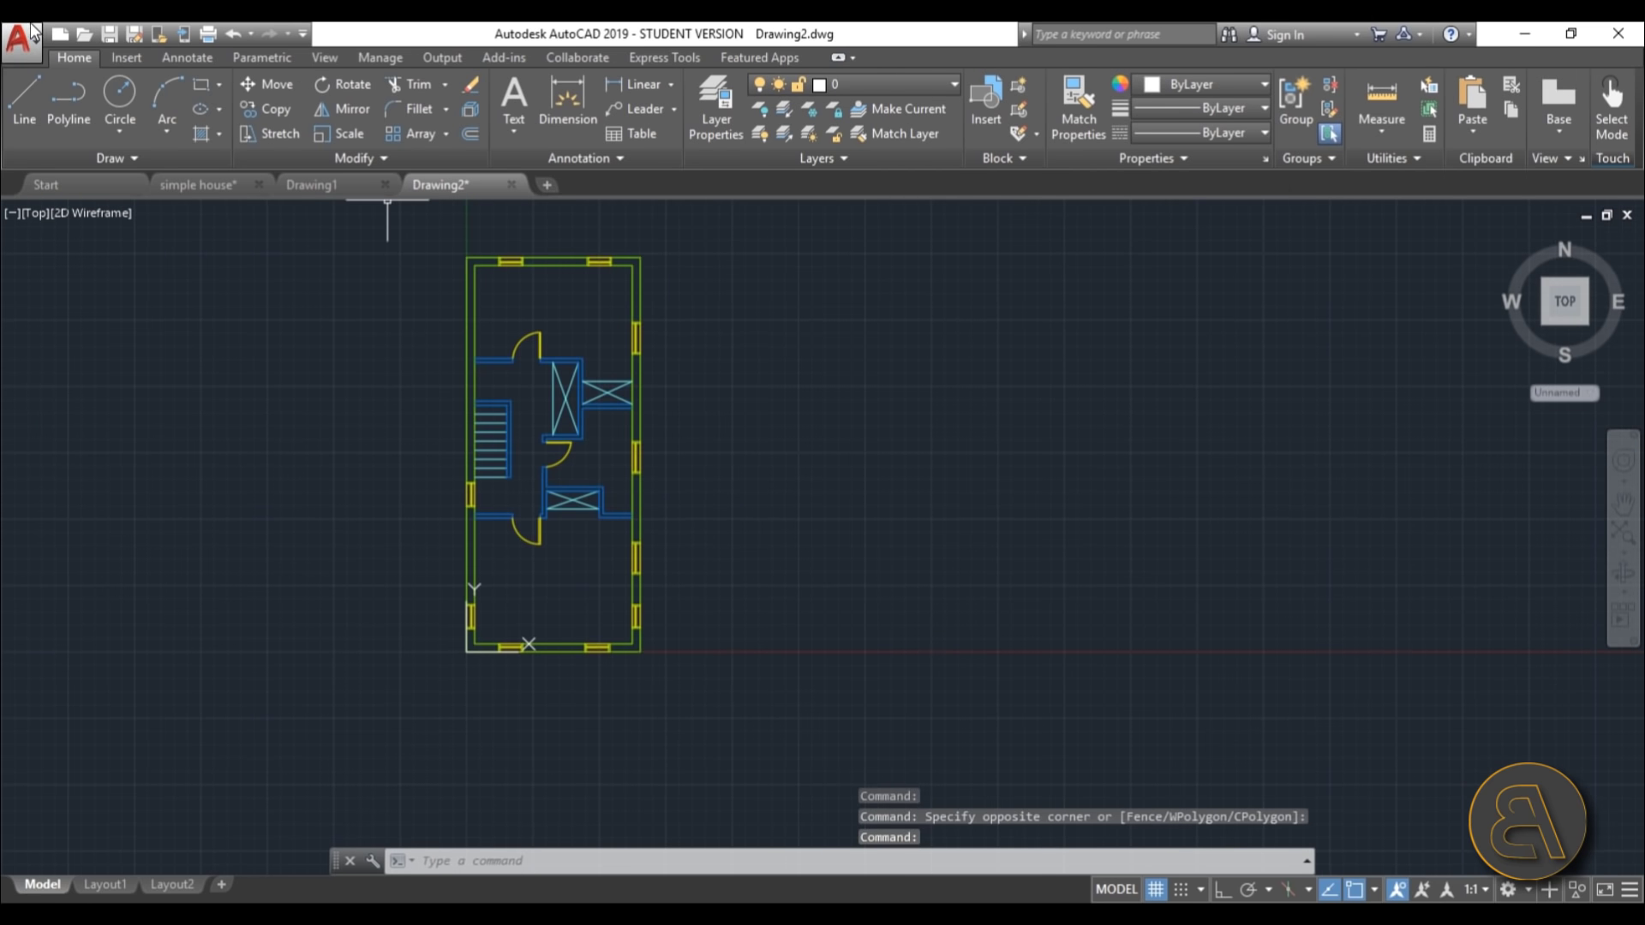
pyautogui.click(115, 40)
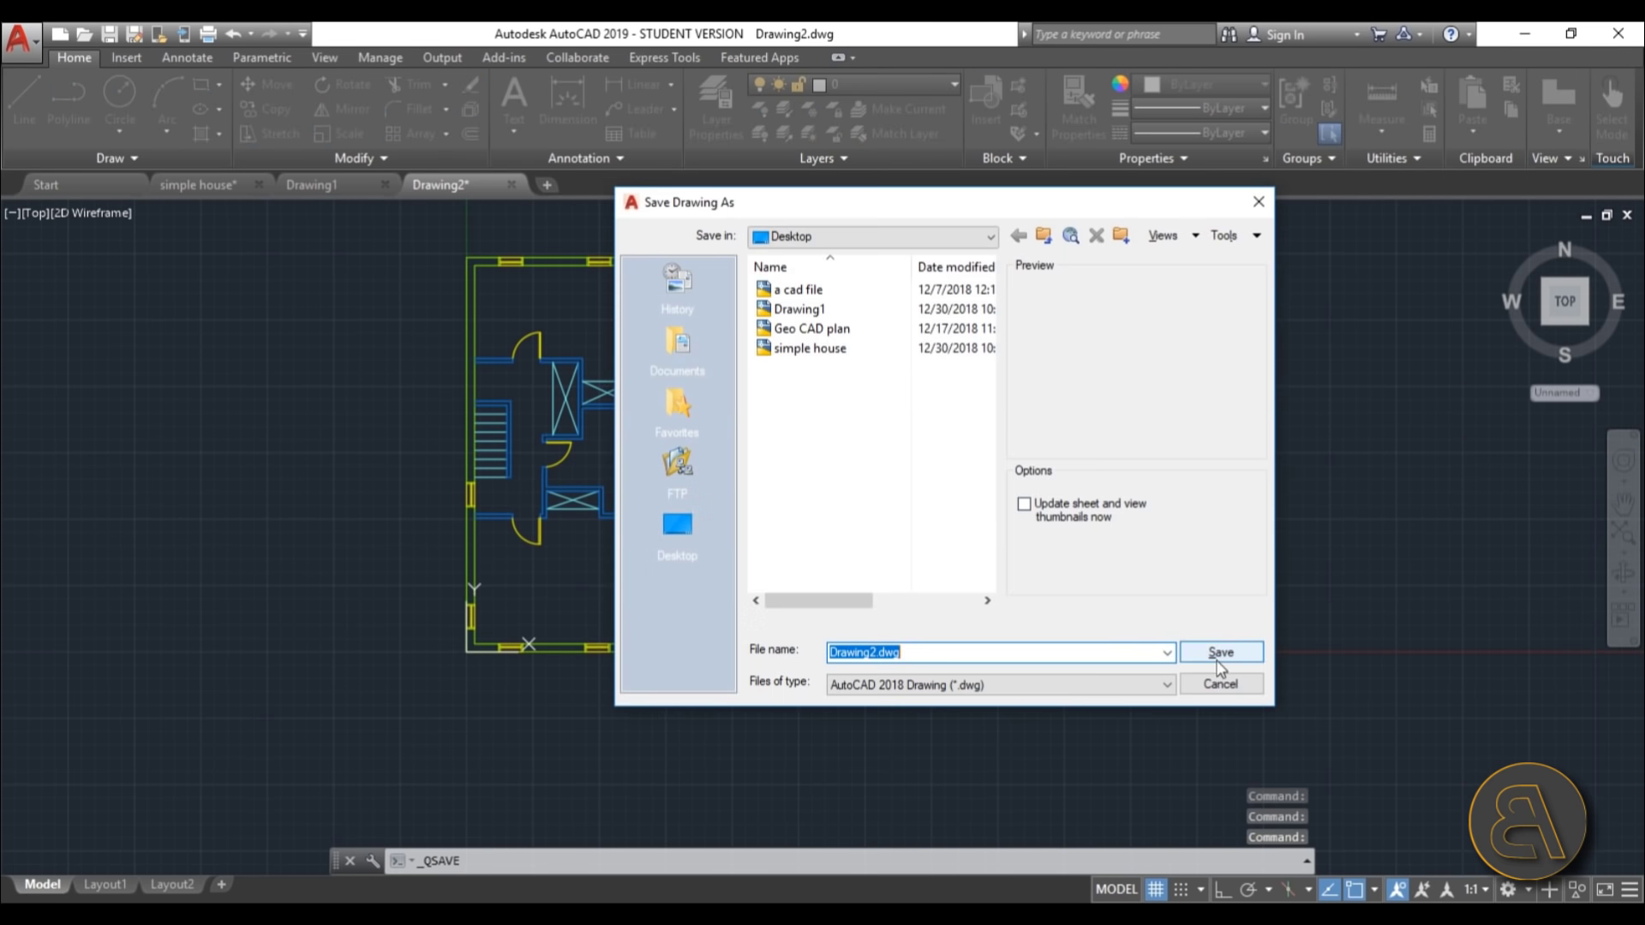
pyautogui.click(1220, 653)
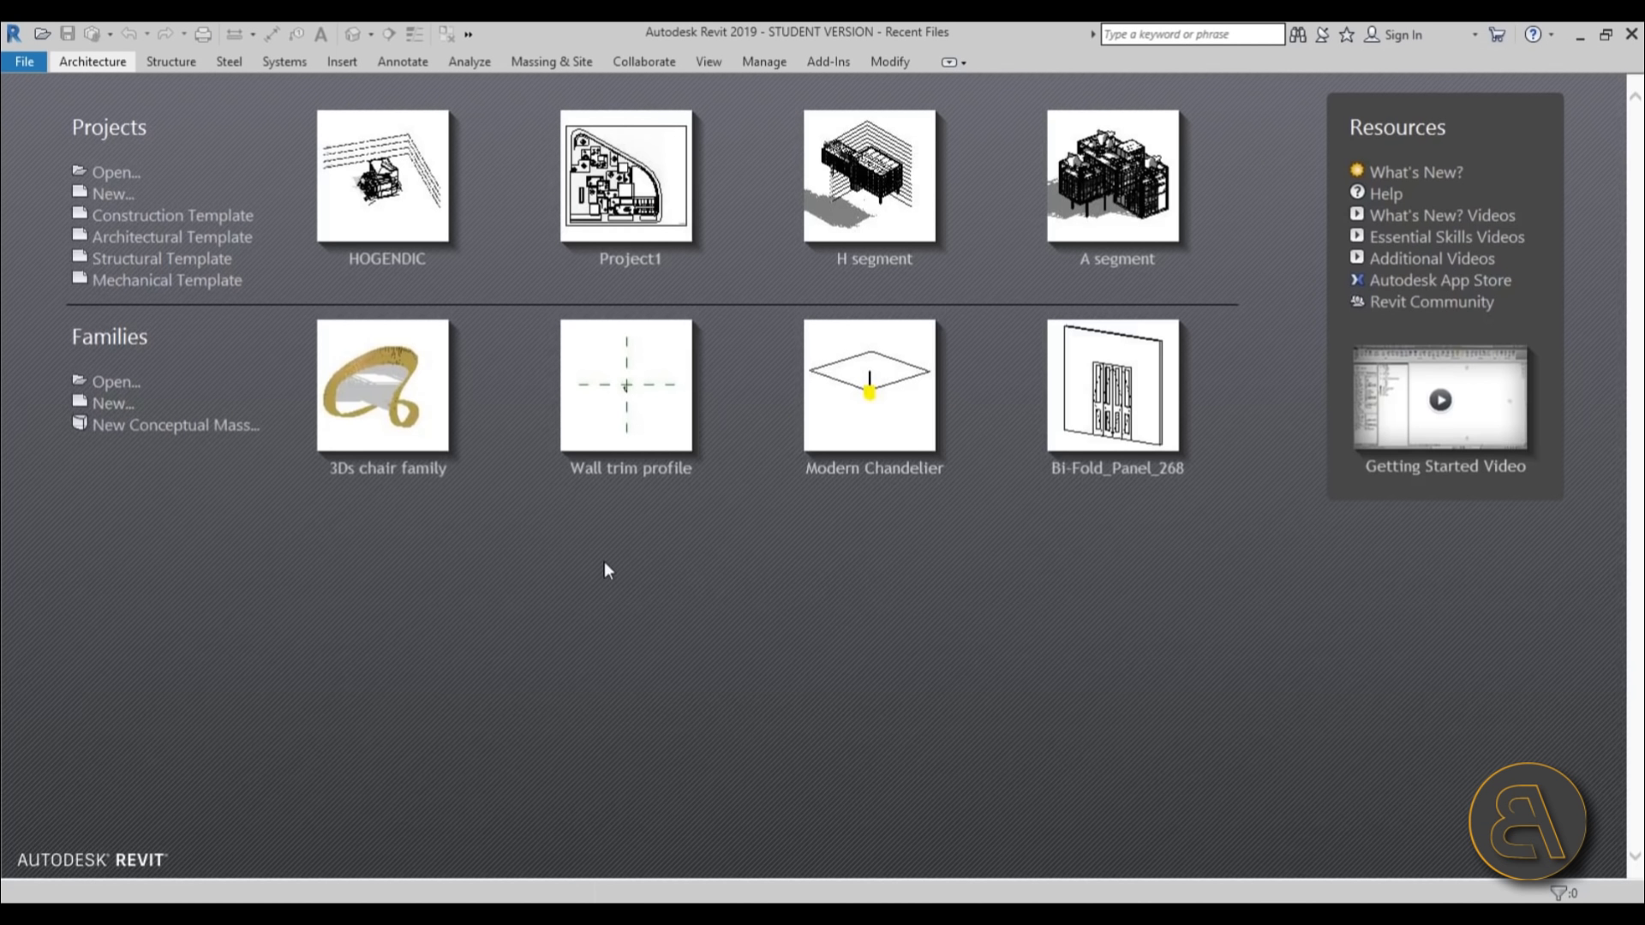
# In Revit, create a project from the Architectural Template, view the Level 2 floor plan and return to Level 1.
pyautogui.click(128, 240)
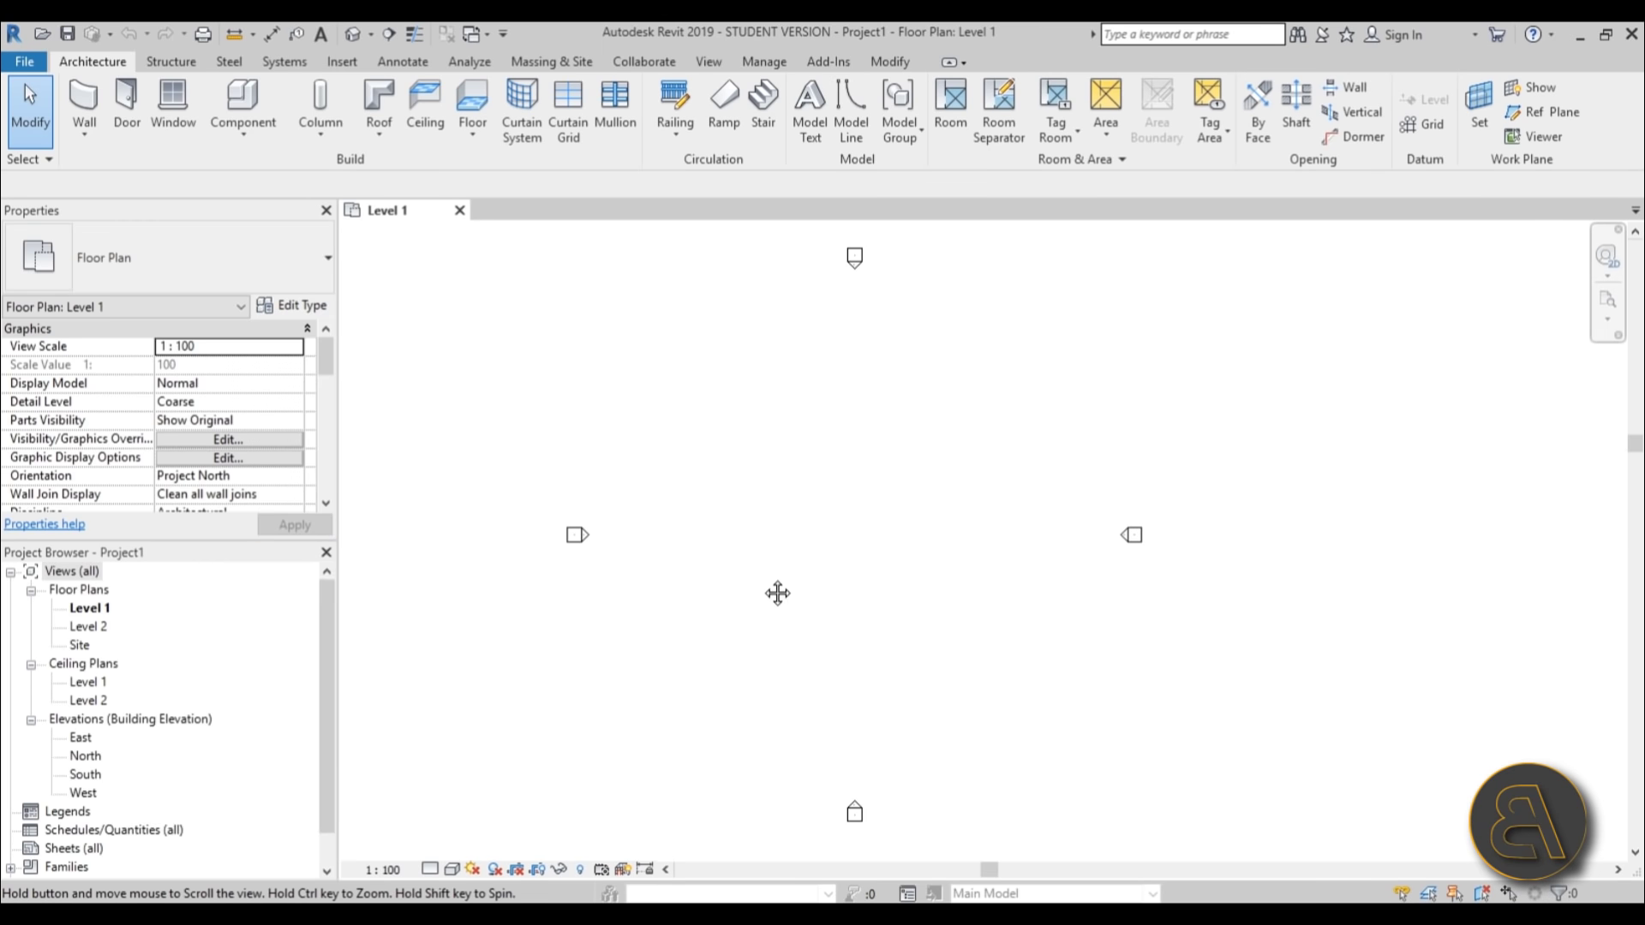
pyautogui.moveTo(870, 585); pyautogui.dragTo(812, 598, button='middle')
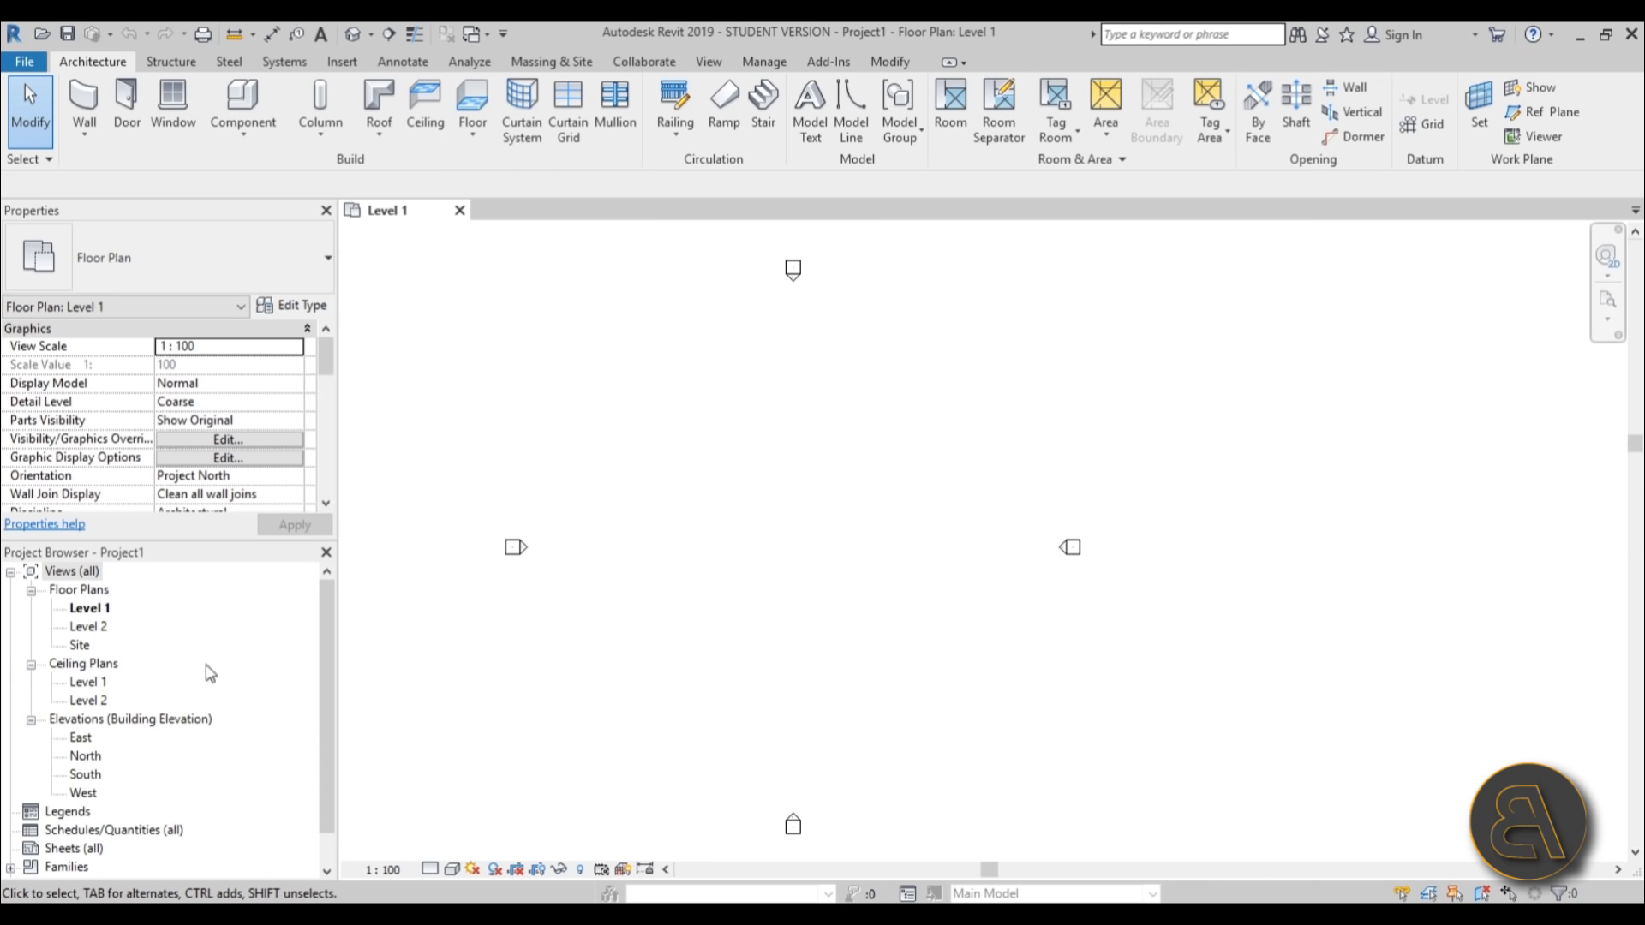
pyautogui.doubleClick(88, 626)
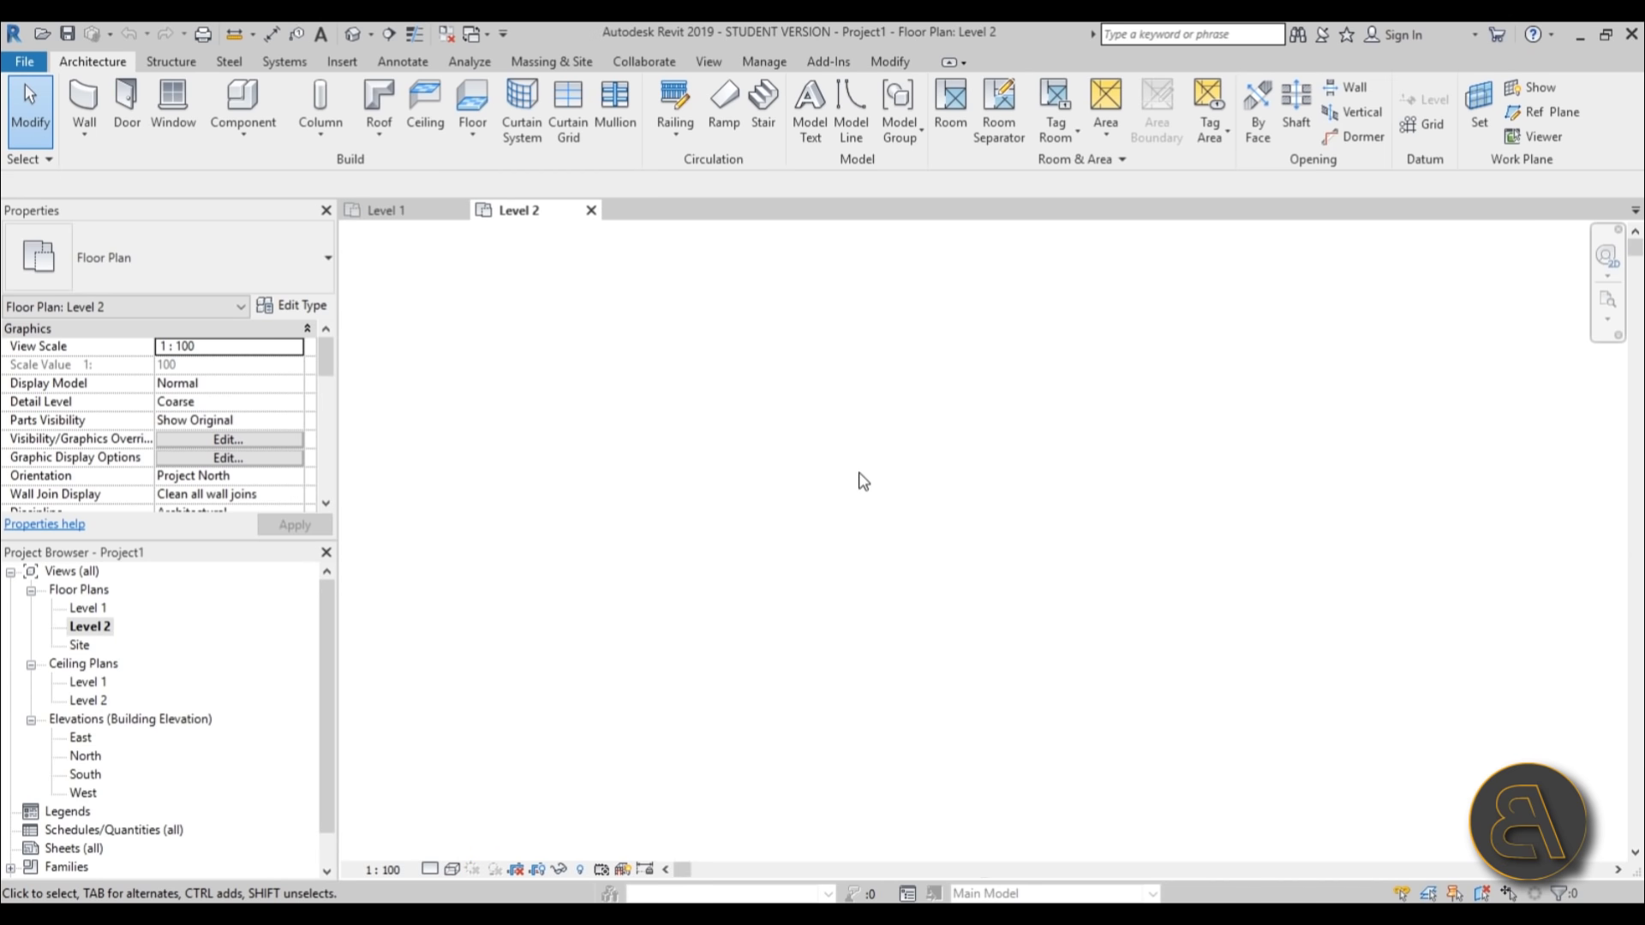
pyautogui.doubleClick(86, 608)
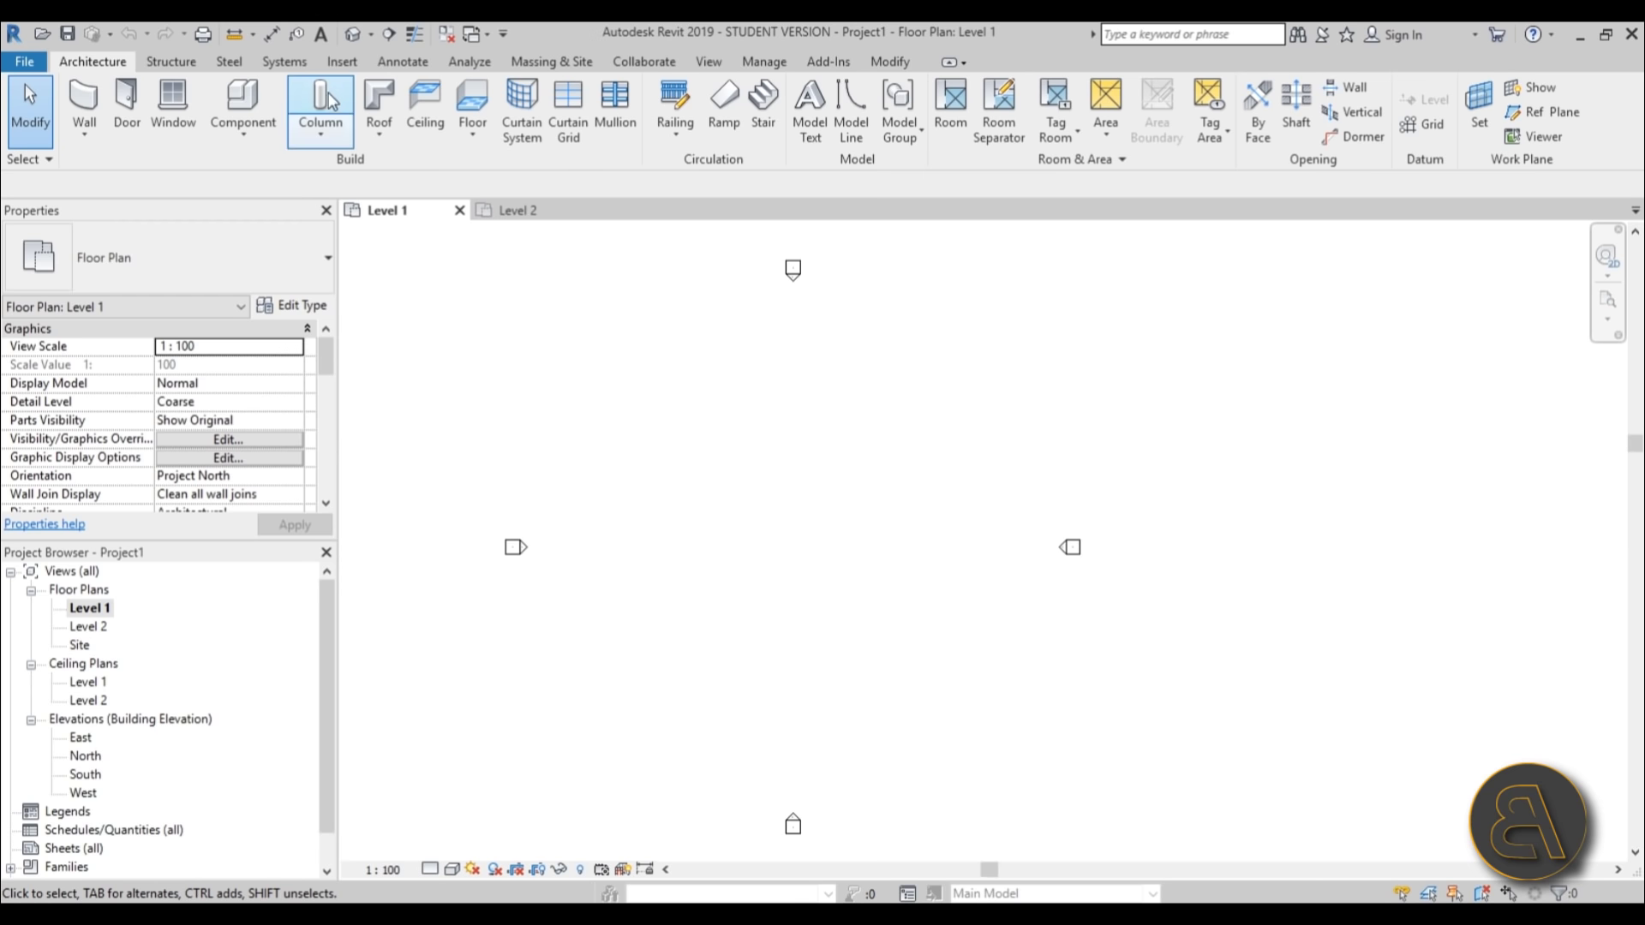
# Start a CAD import on Level 1 and choose Drawing1.dwg from the Desktop as the source file.
pyautogui.click(341, 62)
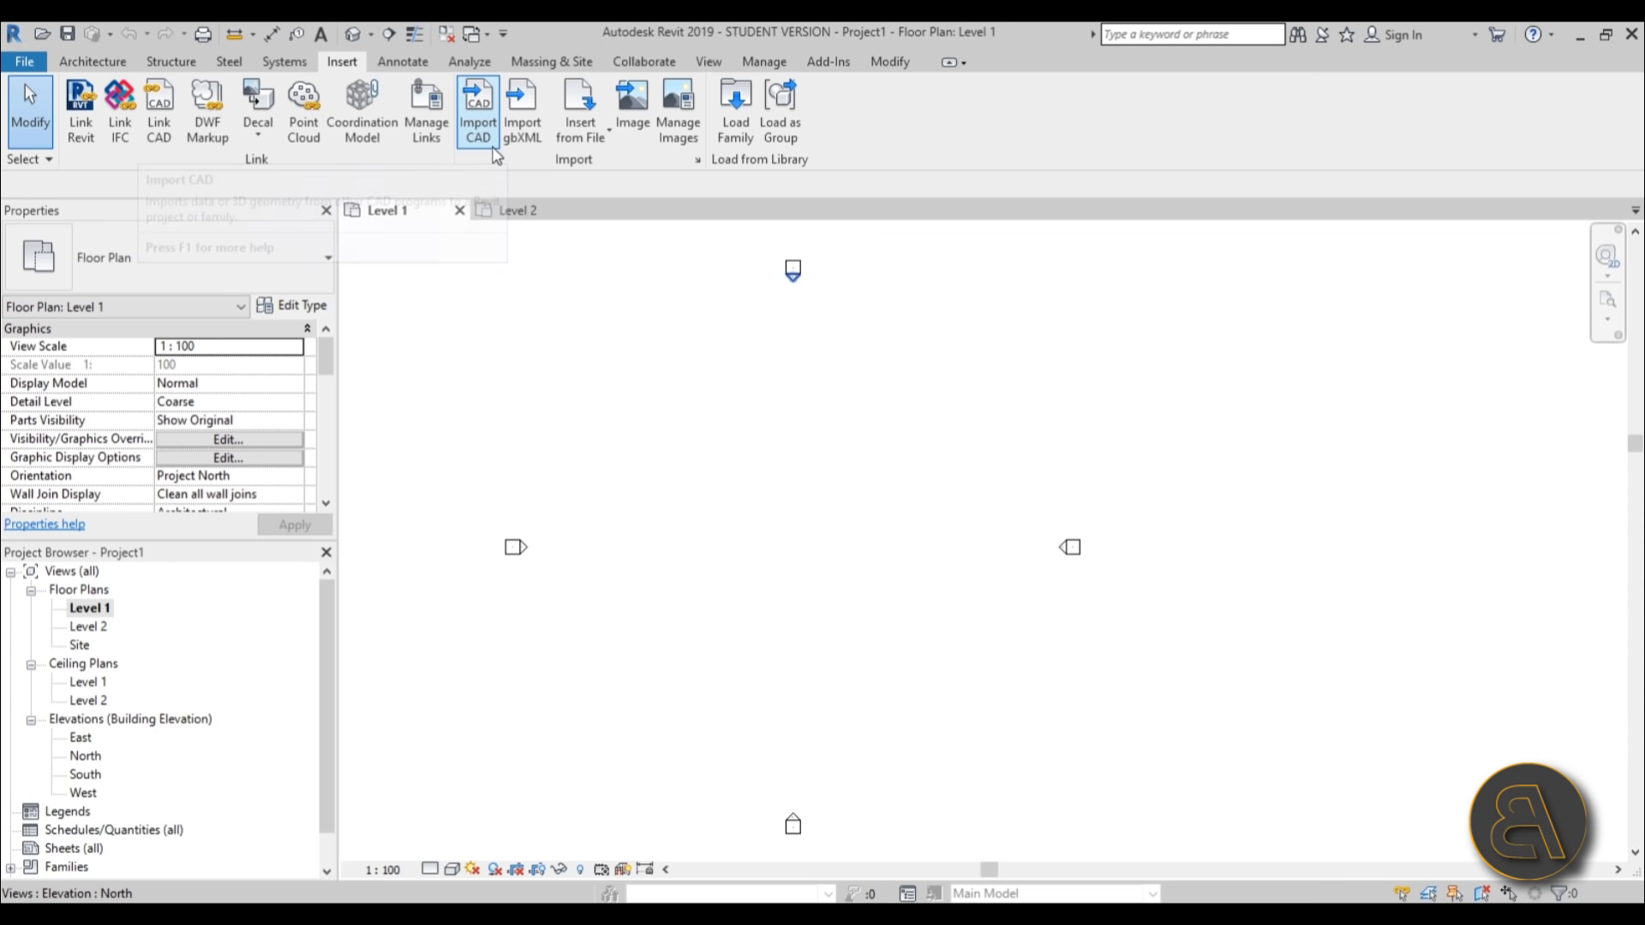
pyautogui.click(499, 144)
pyautogui.moveTo(801, 274); pyautogui.dragTo(723, 104)
pyautogui.click(570, 492)
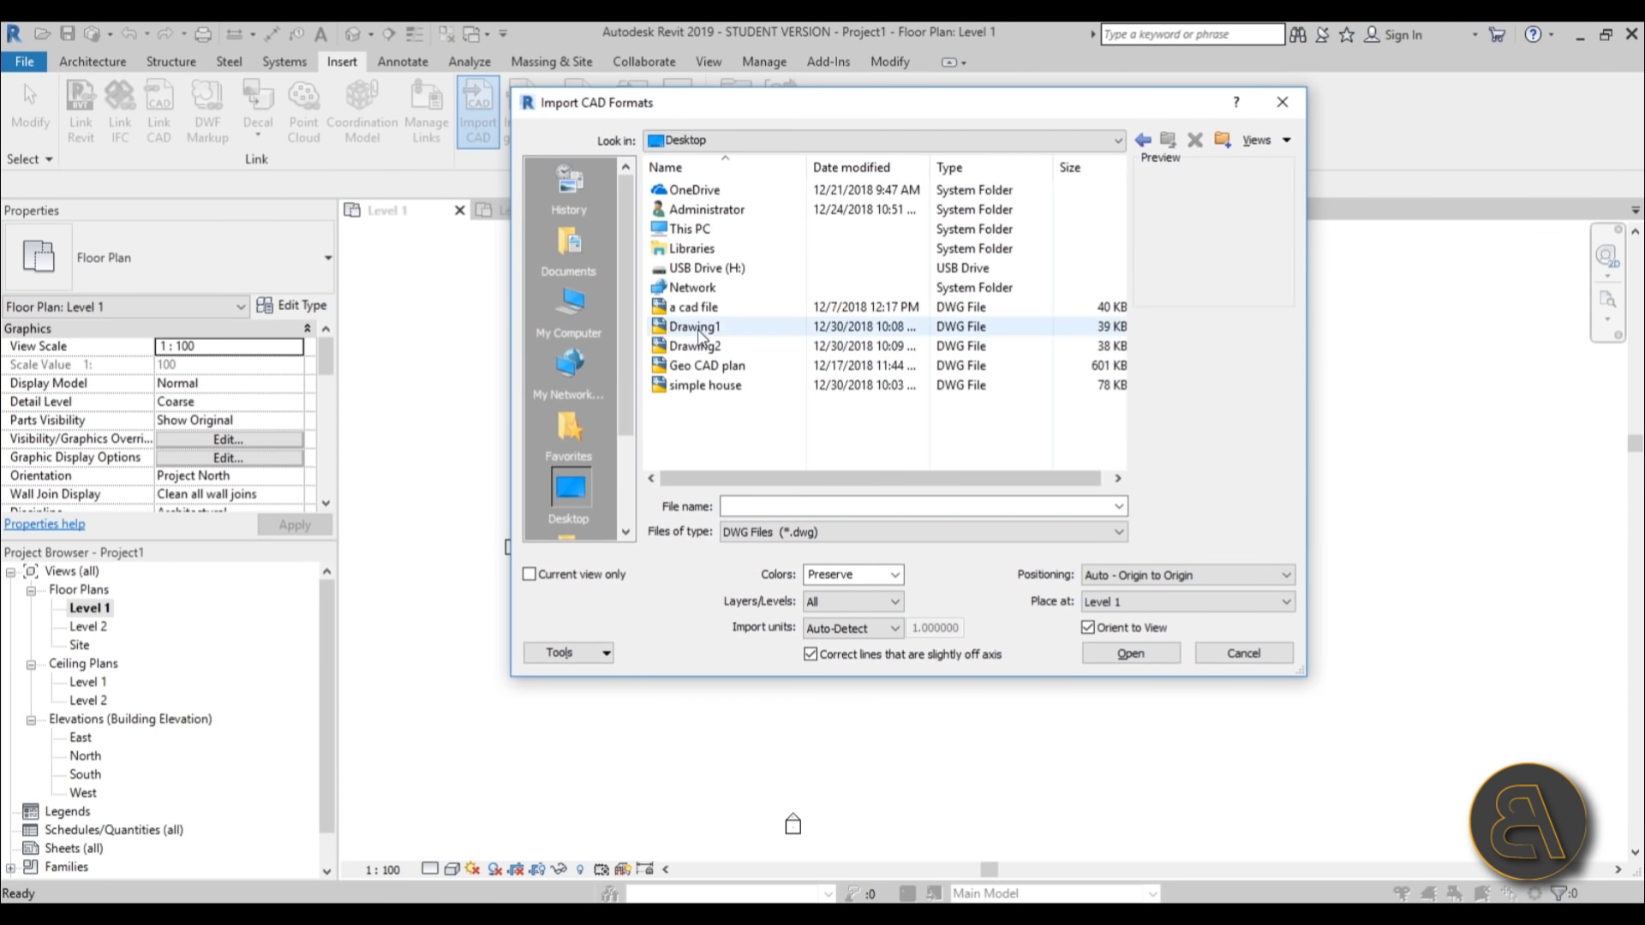
pyautogui.click(891, 326)
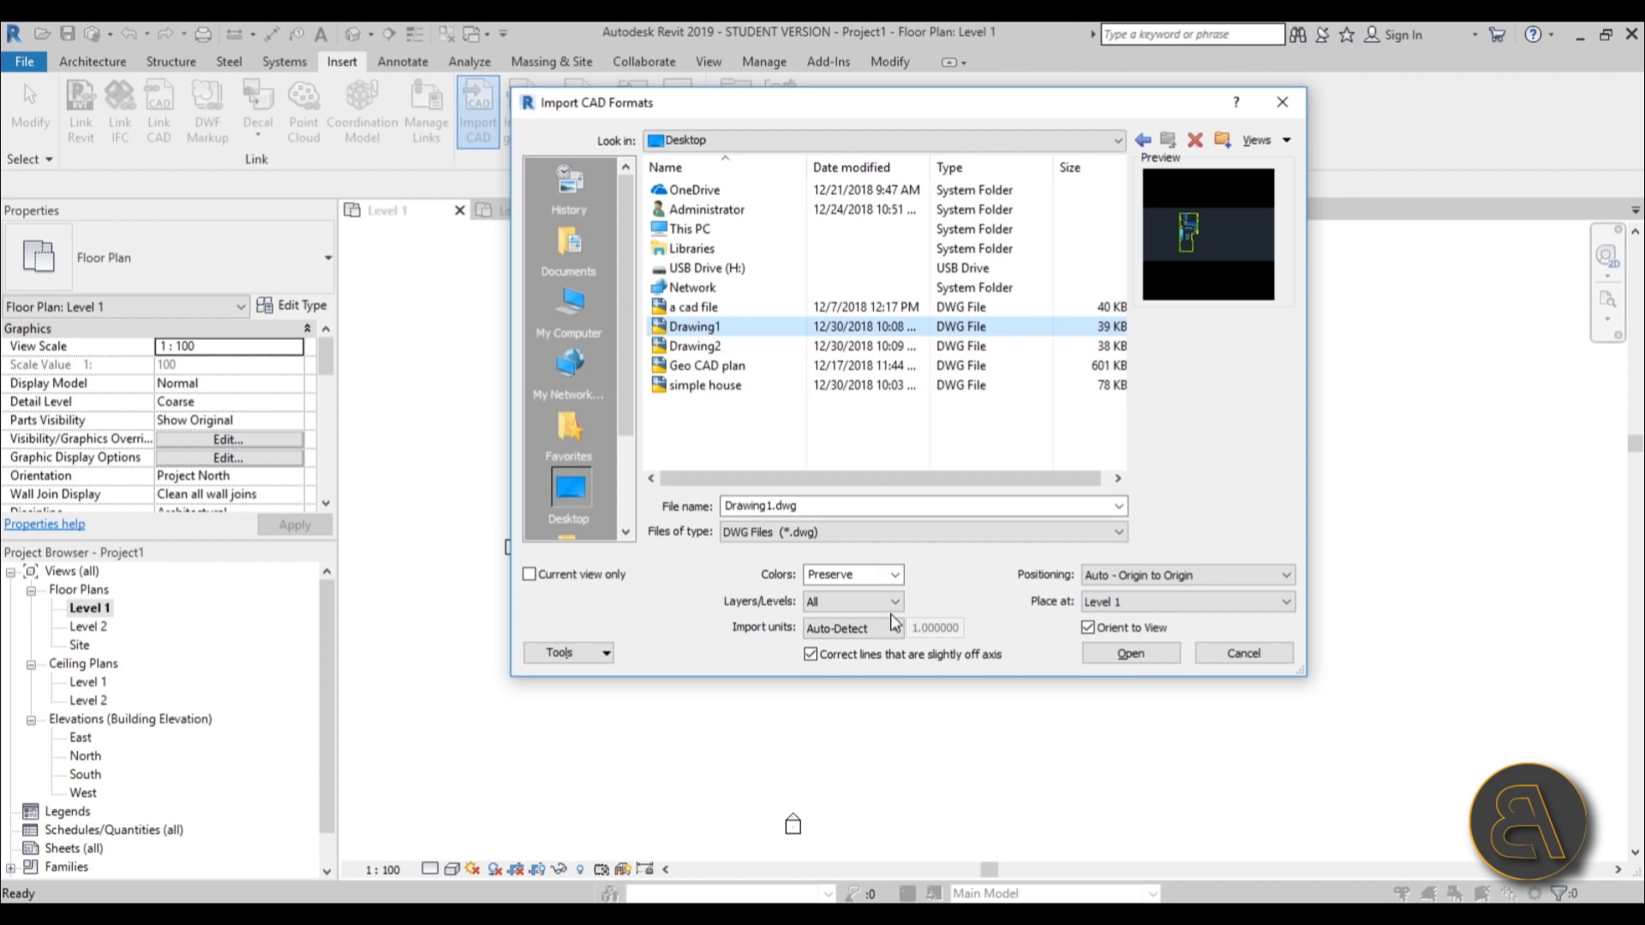
# Set the import colors to Black and White, keep layers at All, and review the import unit options.
pyautogui.click(857, 574)
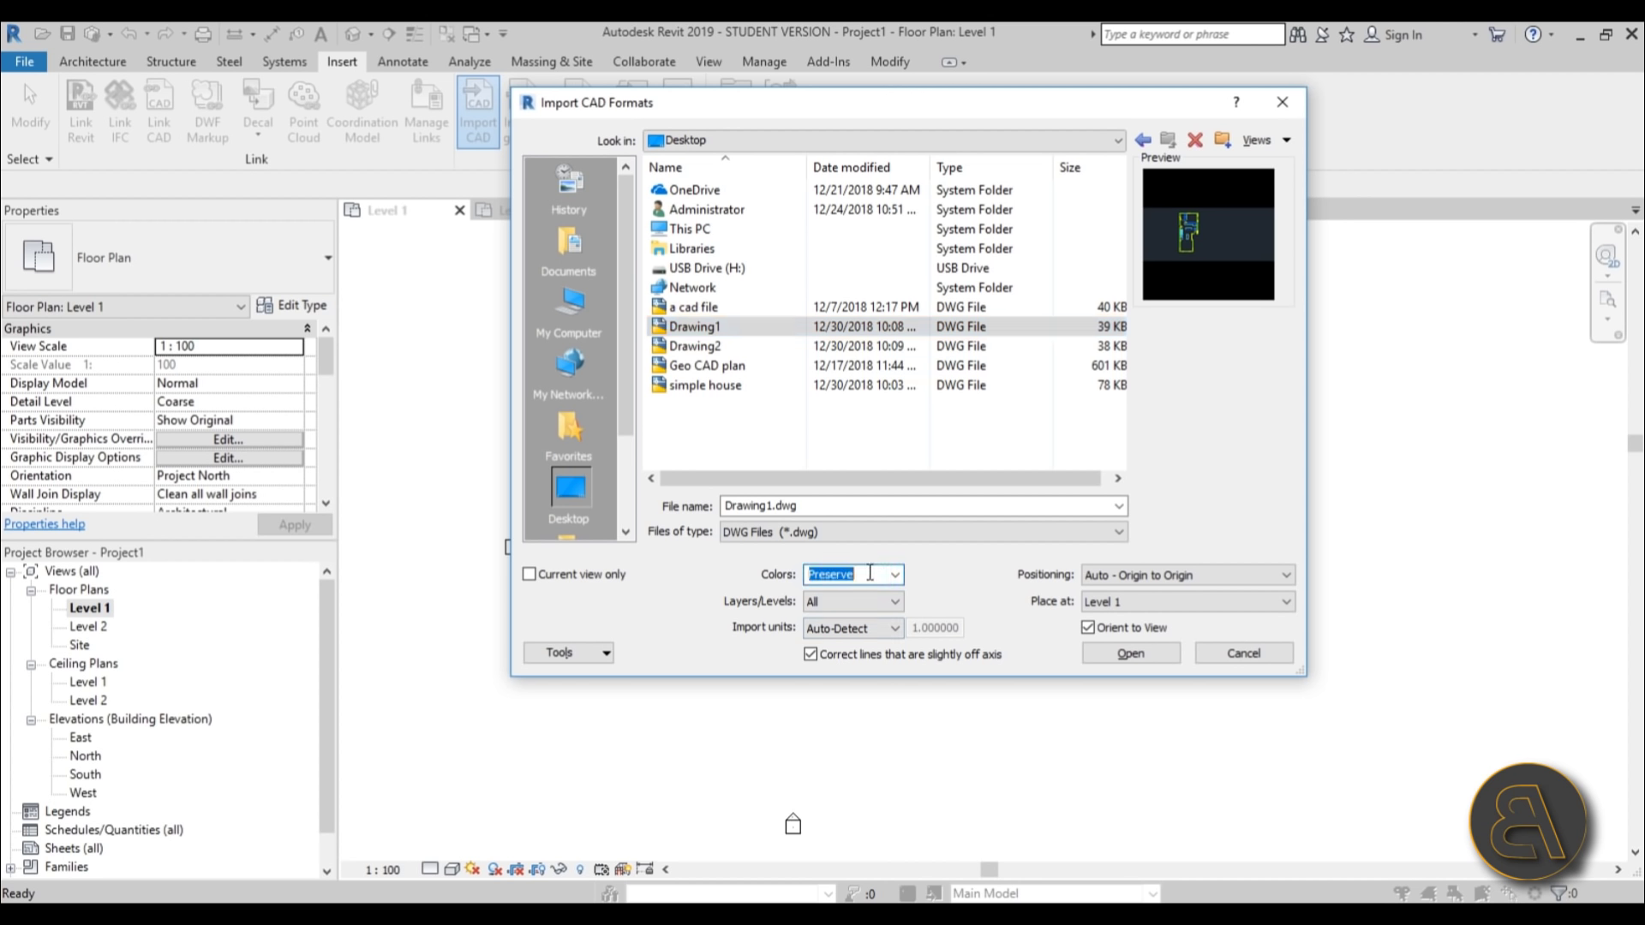
pyautogui.click(895, 575)
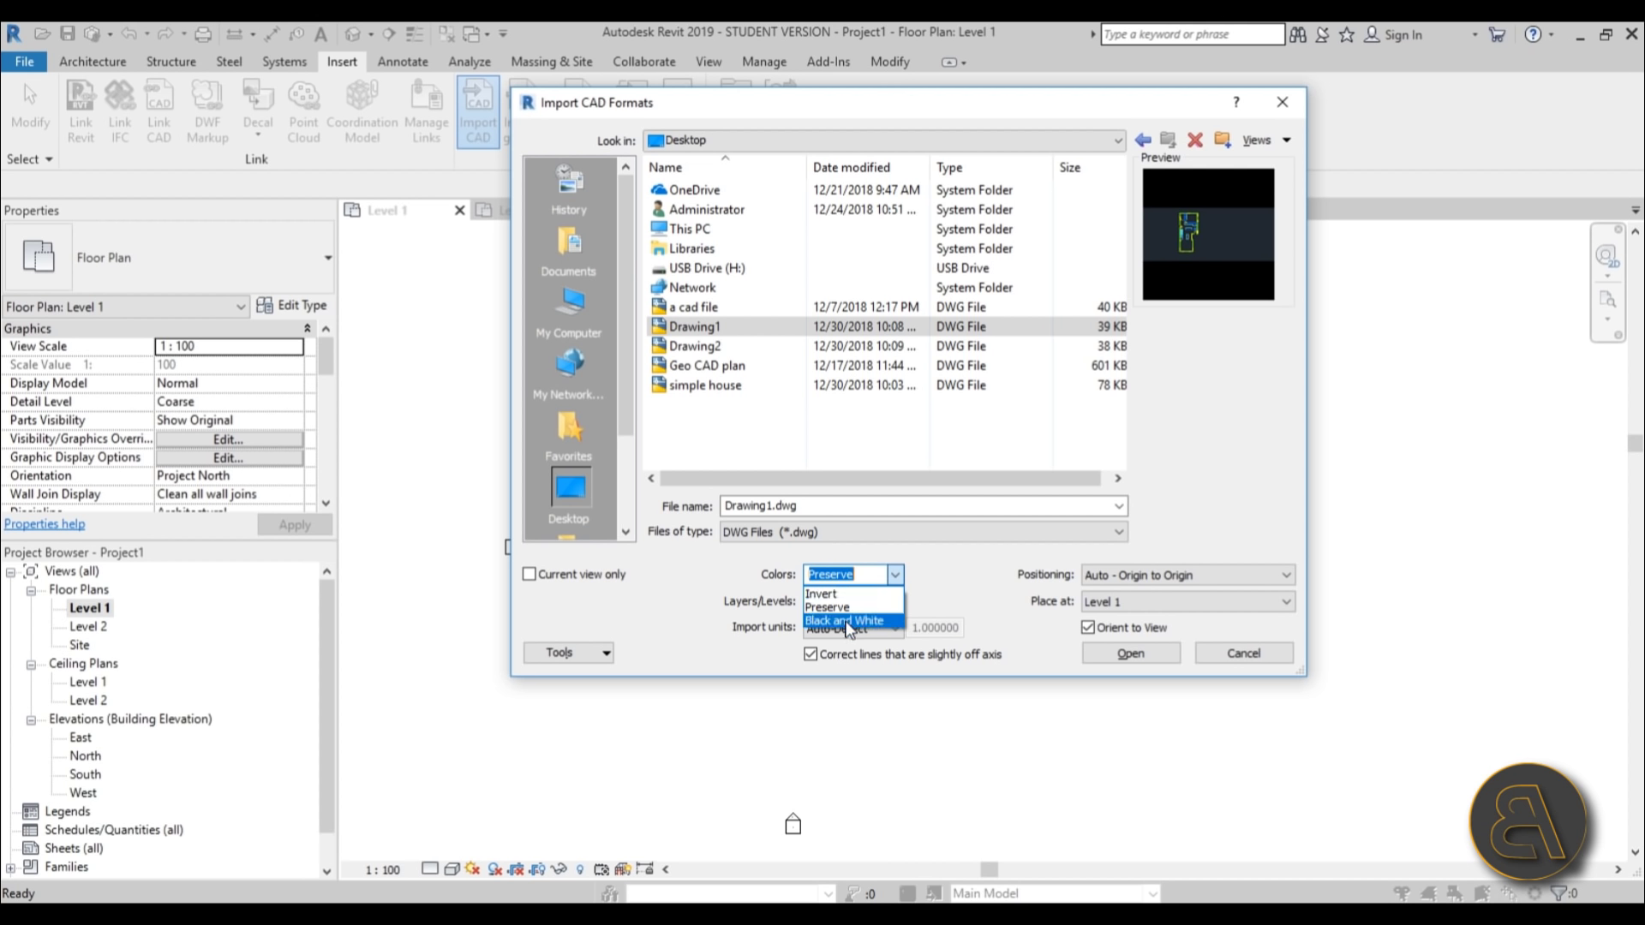
pyautogui.click(823, 620)
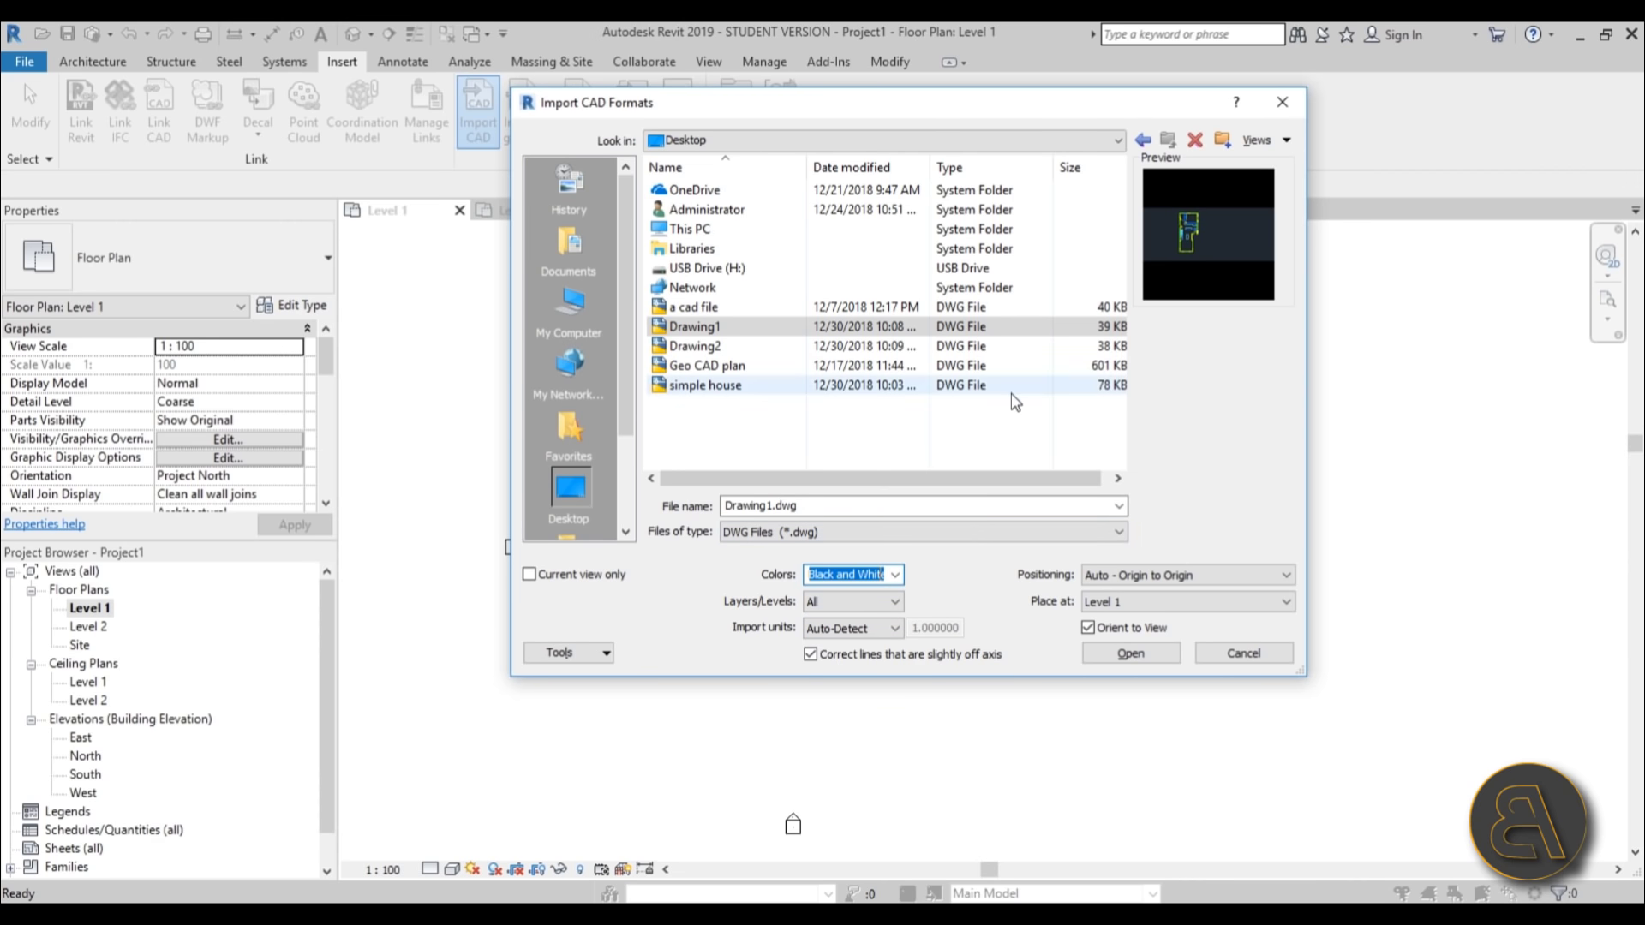
pyautogui.click(852, 601)
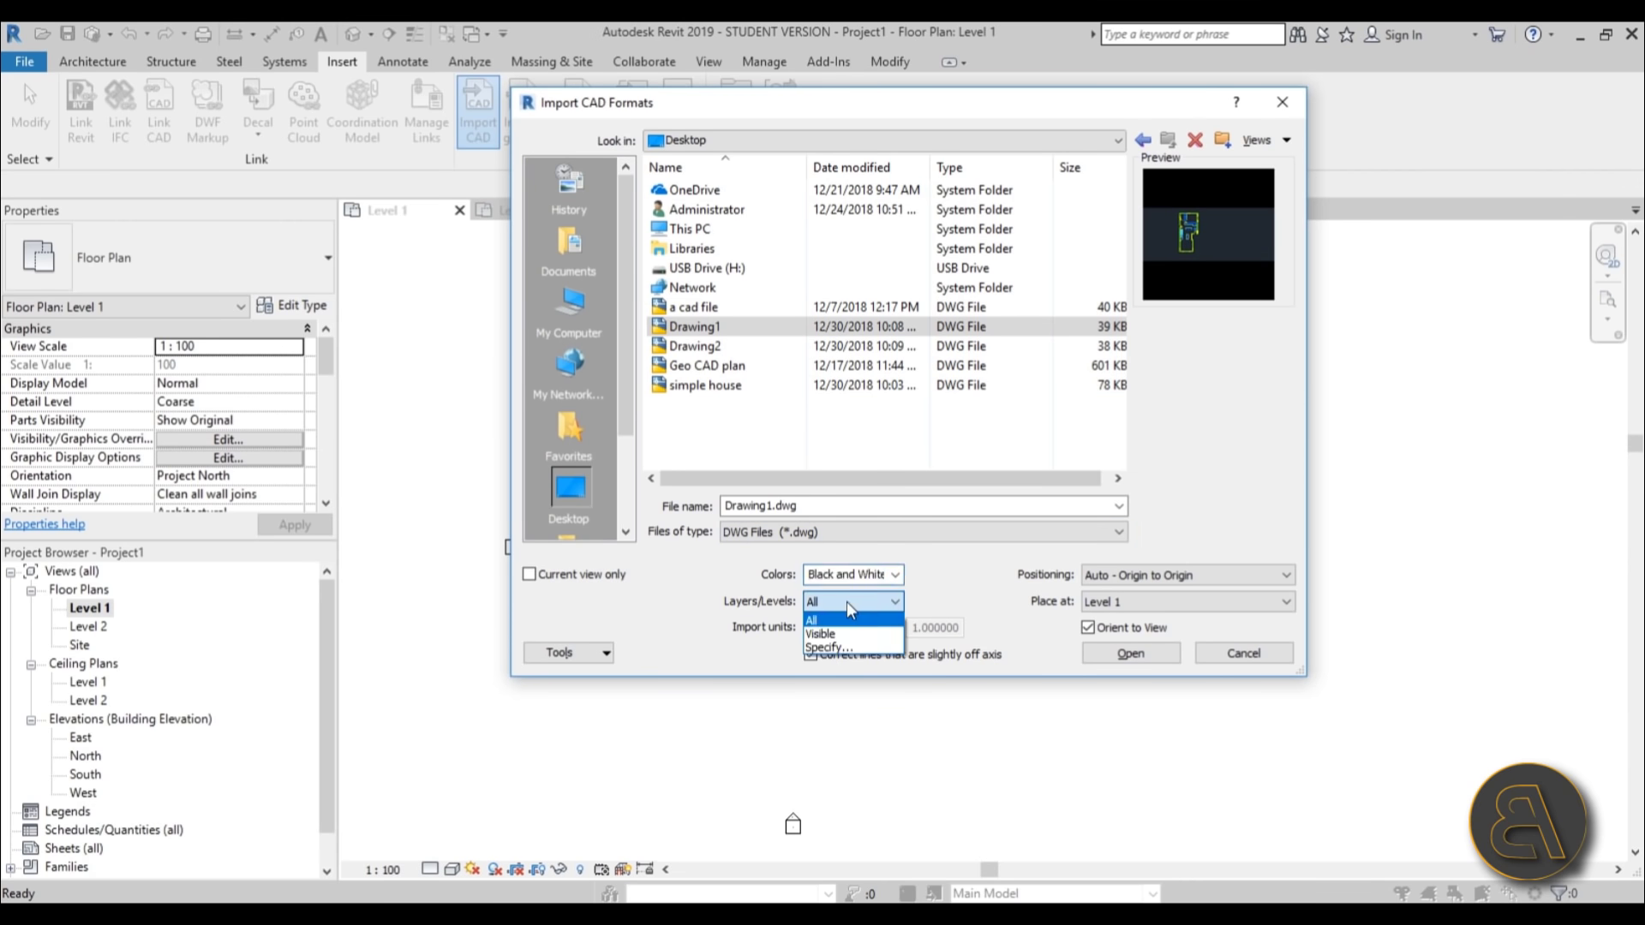
pyautogui.click(899, 604)
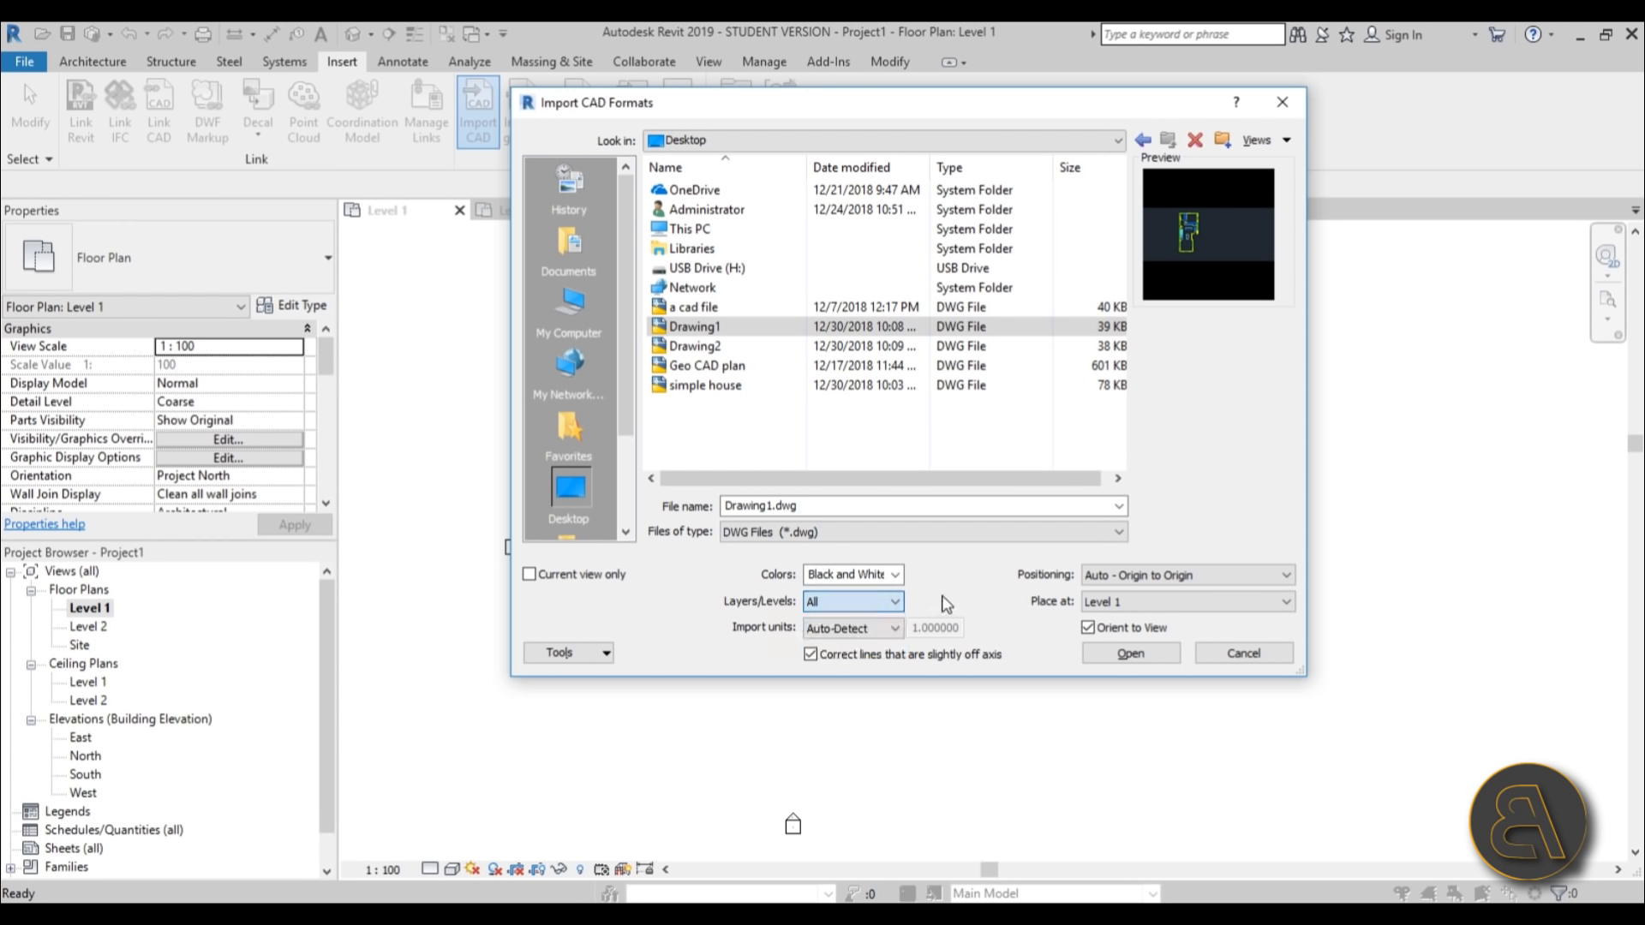
pyautogui.click(834, 631)
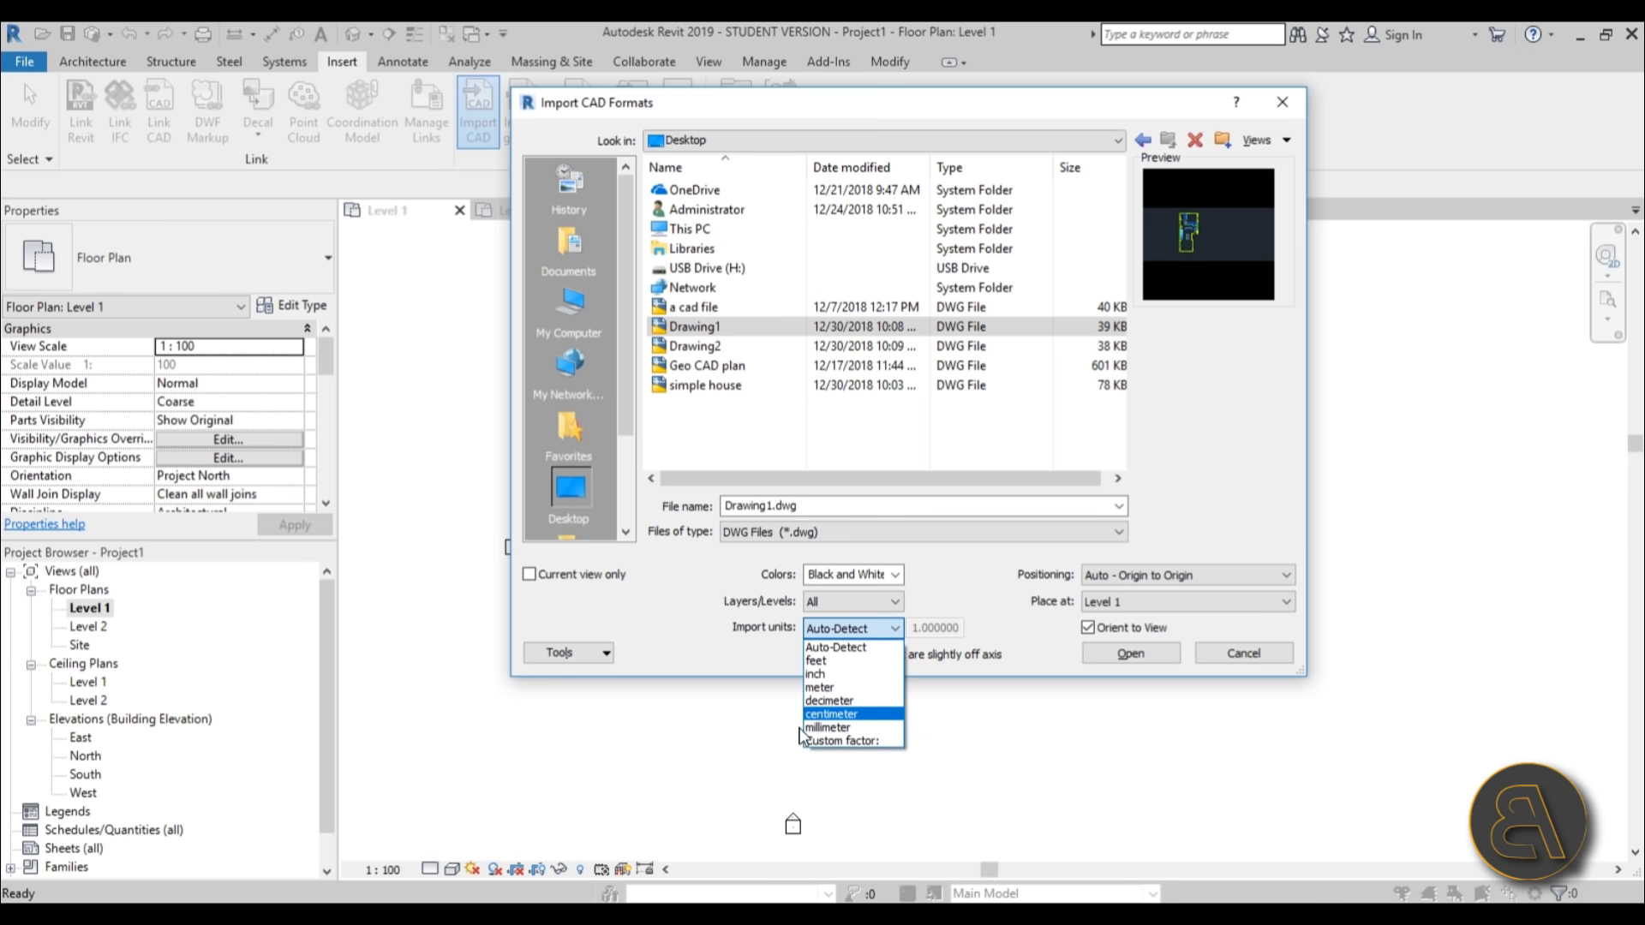
# Switch to simple house.dwg in AutoCAD and measure the width of the lower level stair flight to check the drawing units.
pyautogui.click(632, 917)
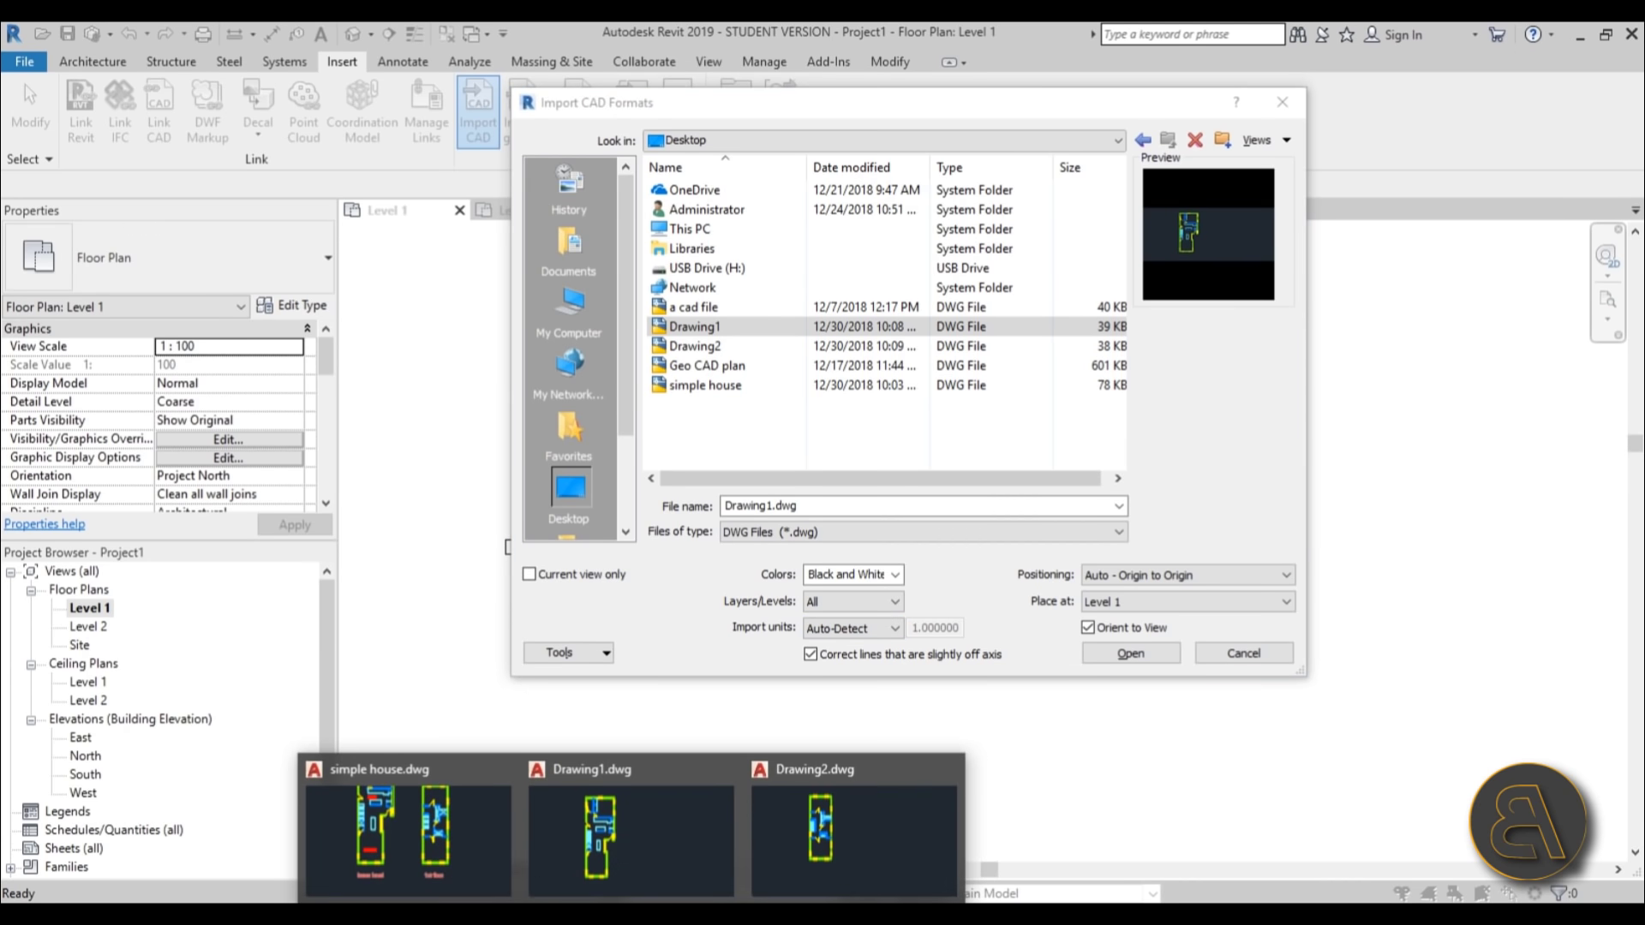
pyautogui.click(462, 857)
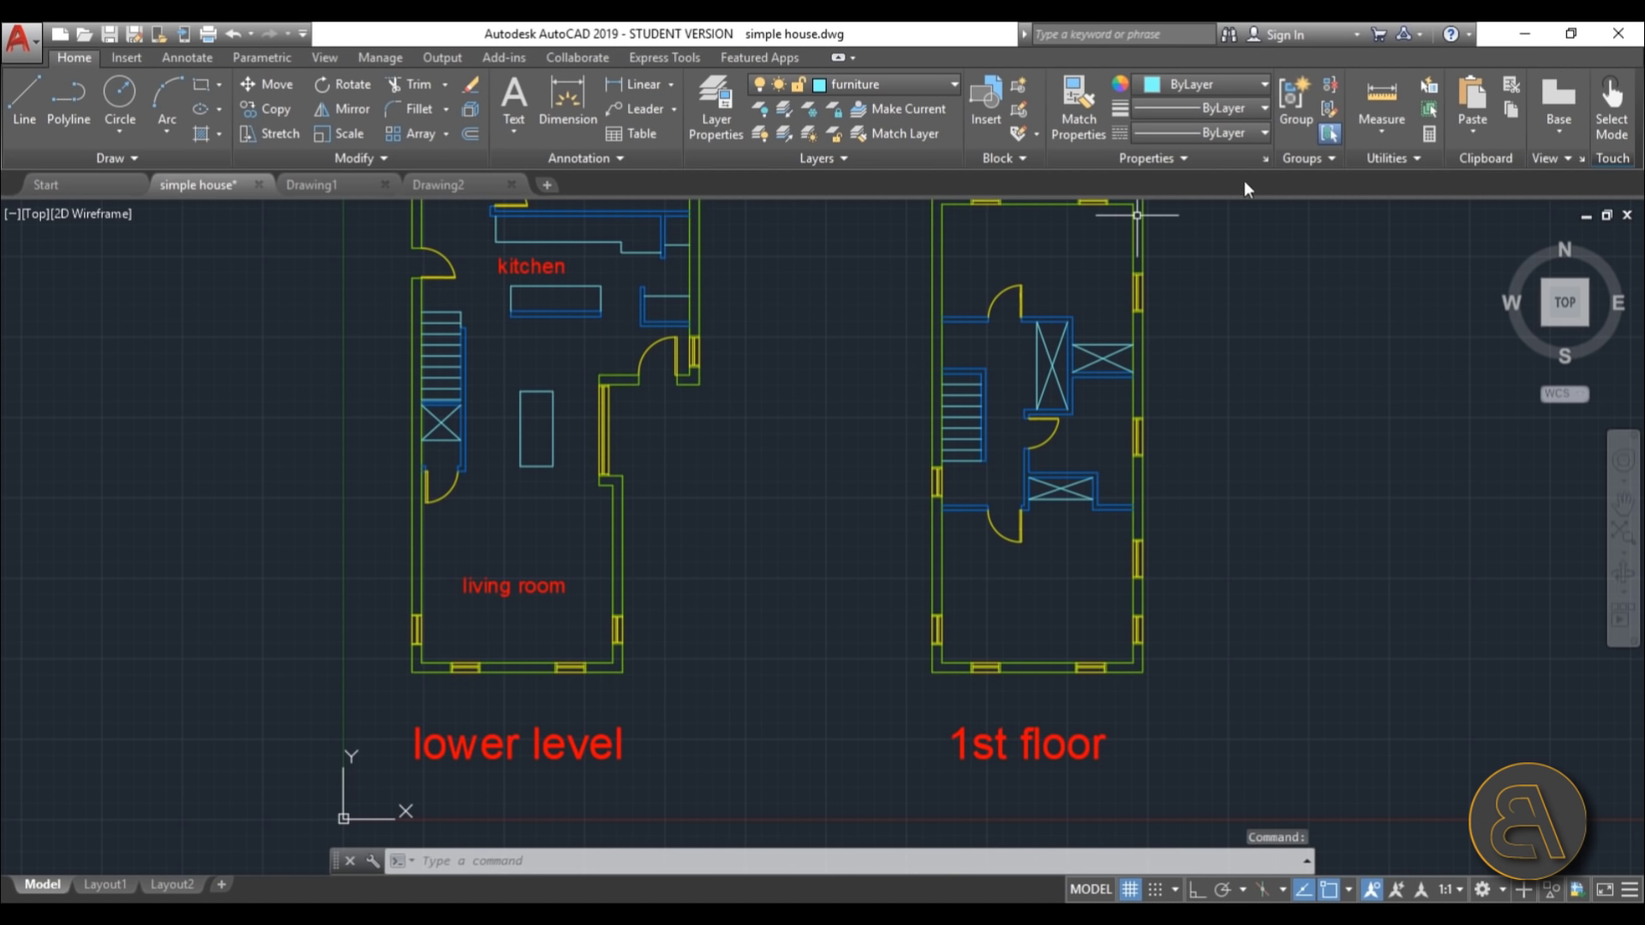
pyautogui.click(1374, 105)
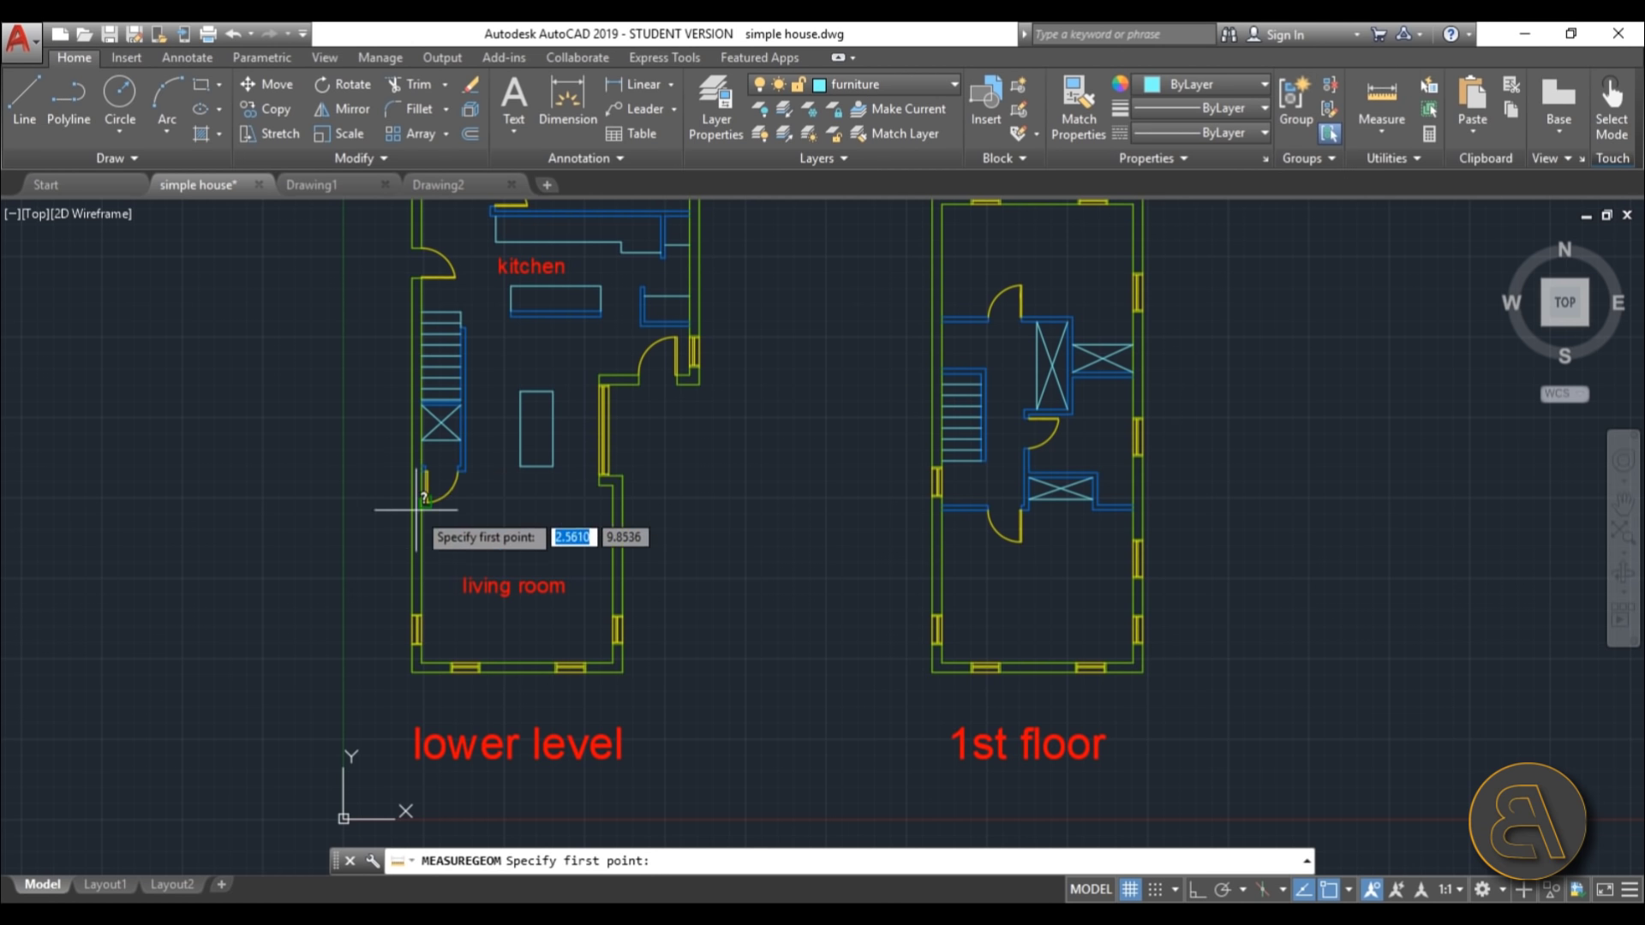
pyautogui.scroll(2, 417, 499)
pyautogui.scroll(3, 426, 266)
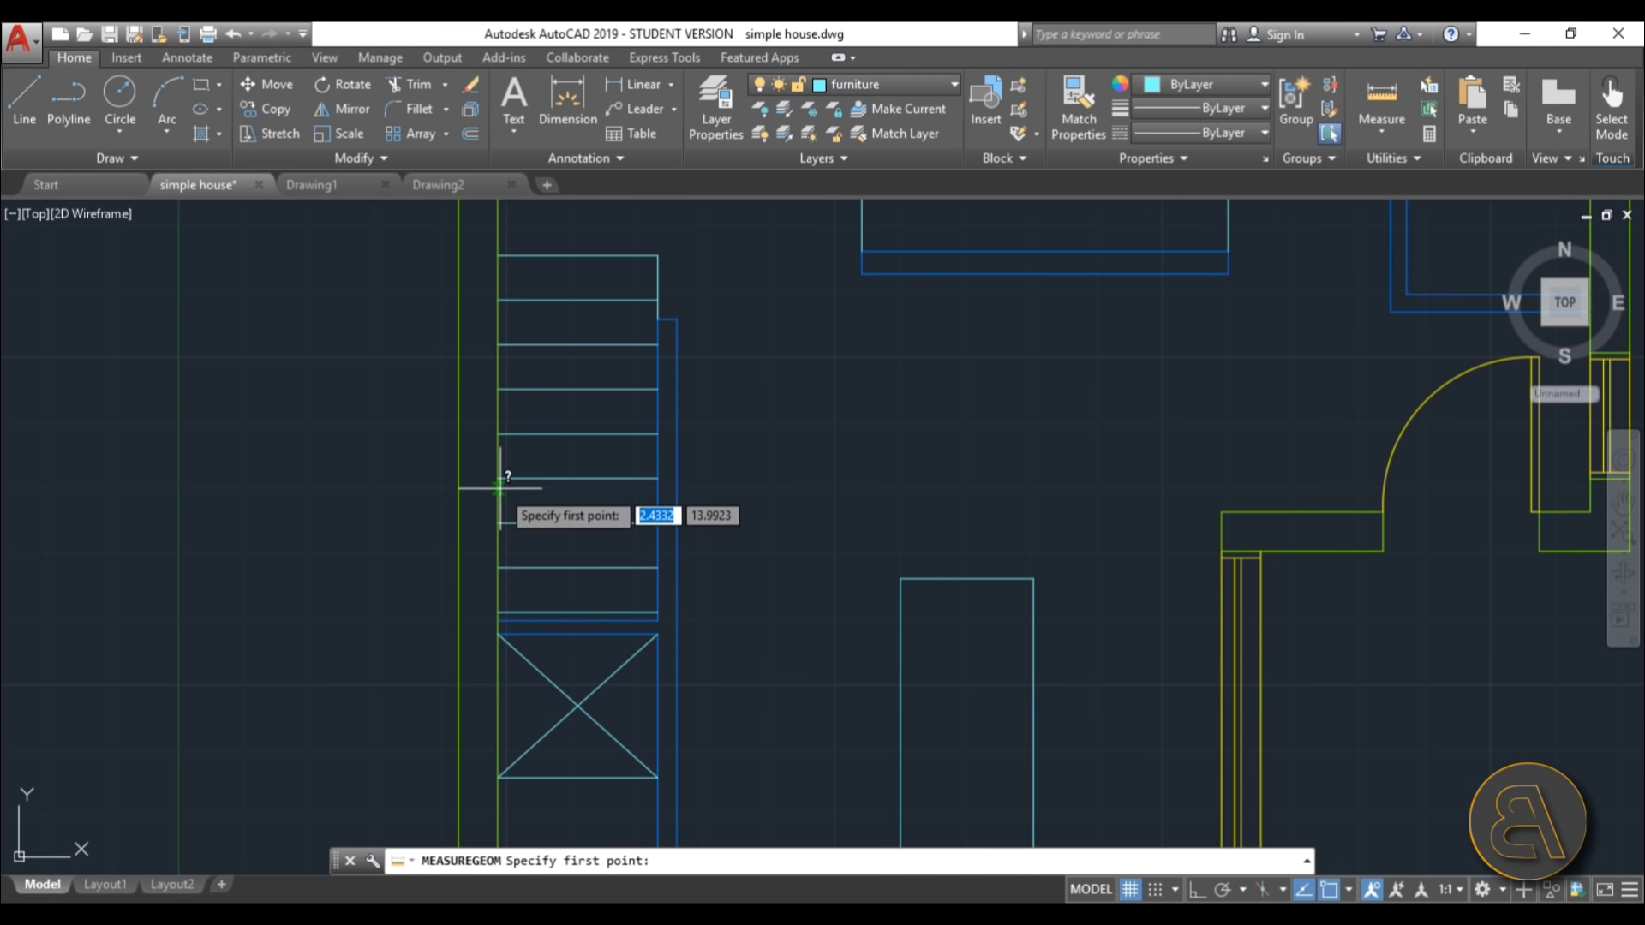
pyautogui.click(504, 484)
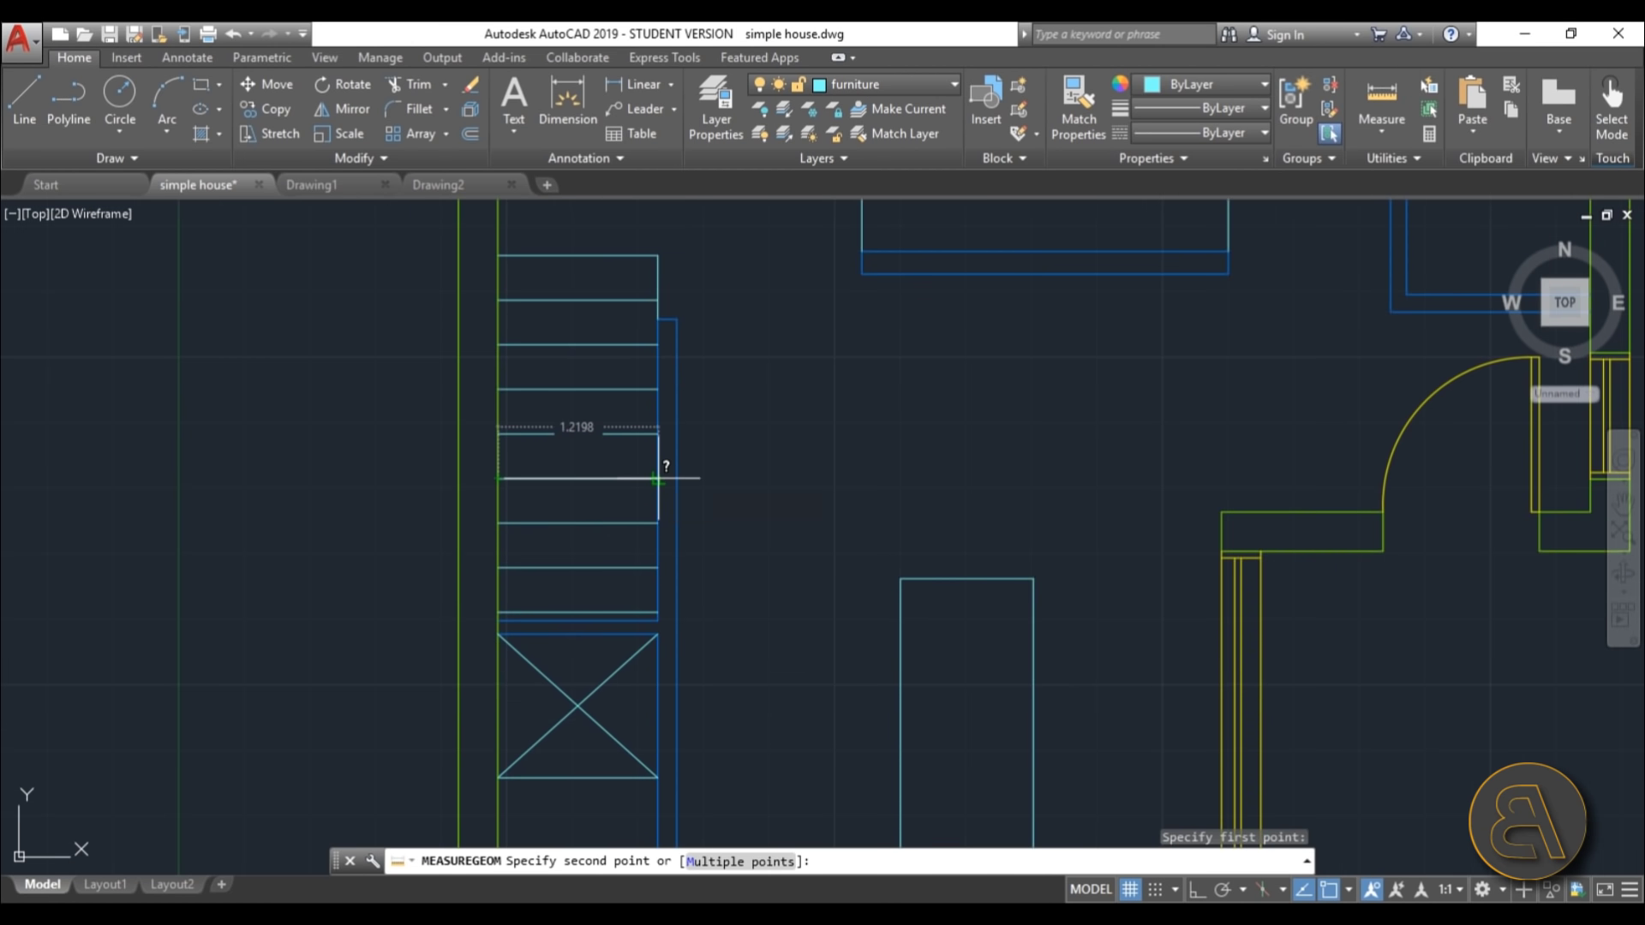
pyautogui.press('Escape')
pyautogui.press('Escape')
pyautogui.press('Escape')
pyautogui.press('Escape')
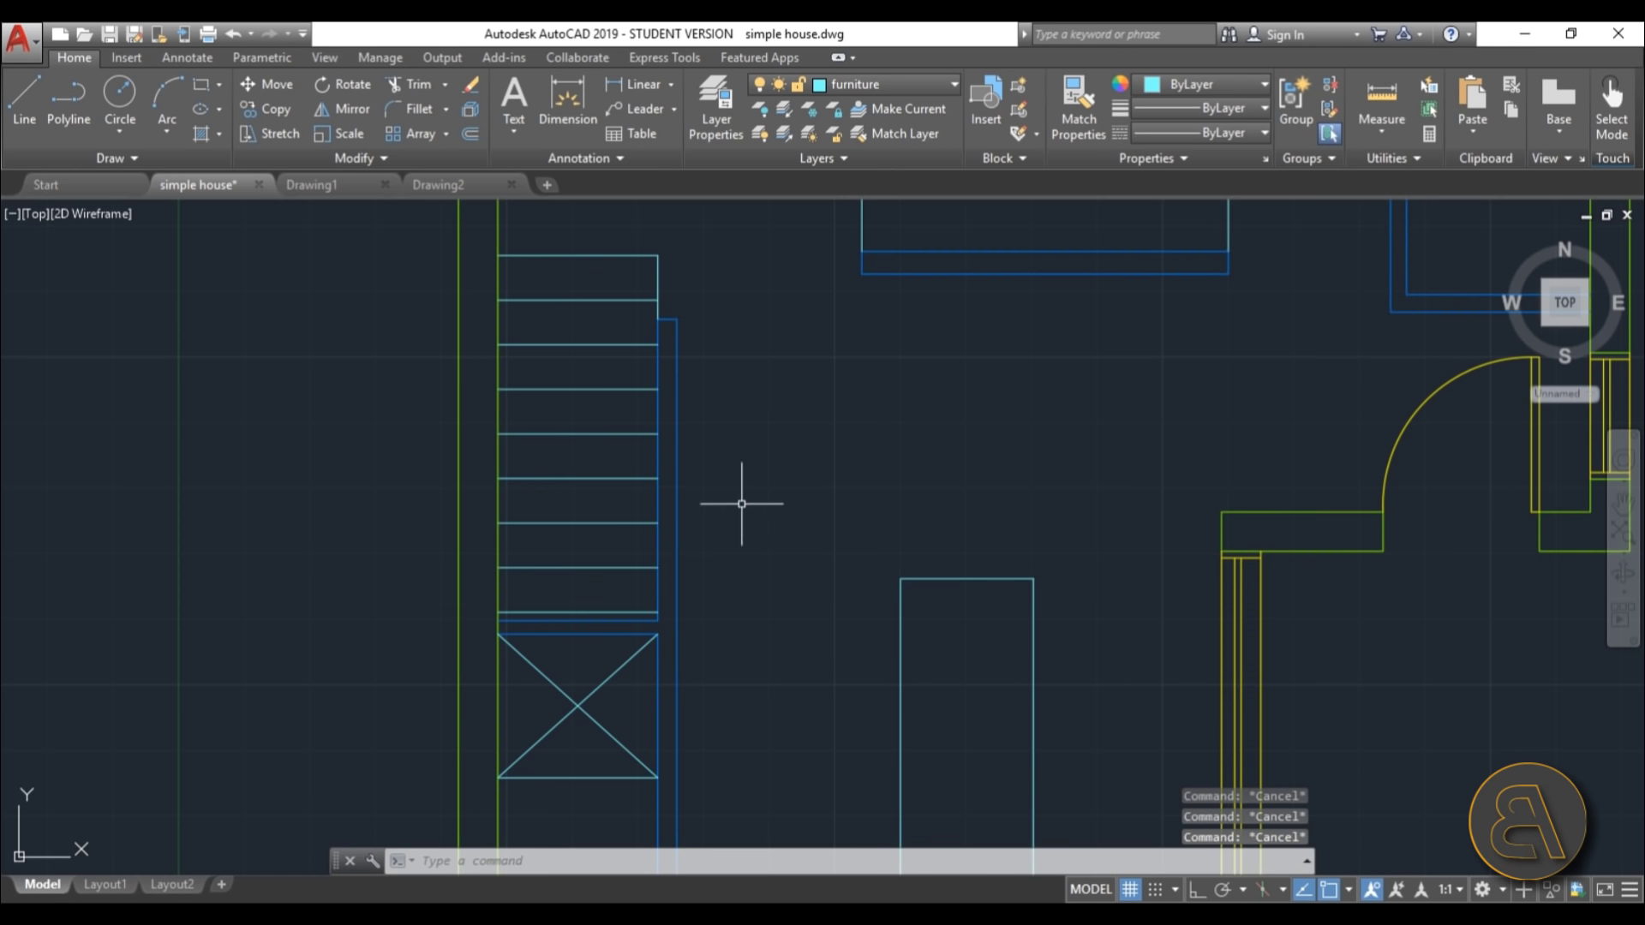
pyautogui.scroll(-3, 717, 569)
pyautogui.scroll(-2, 685, 506)
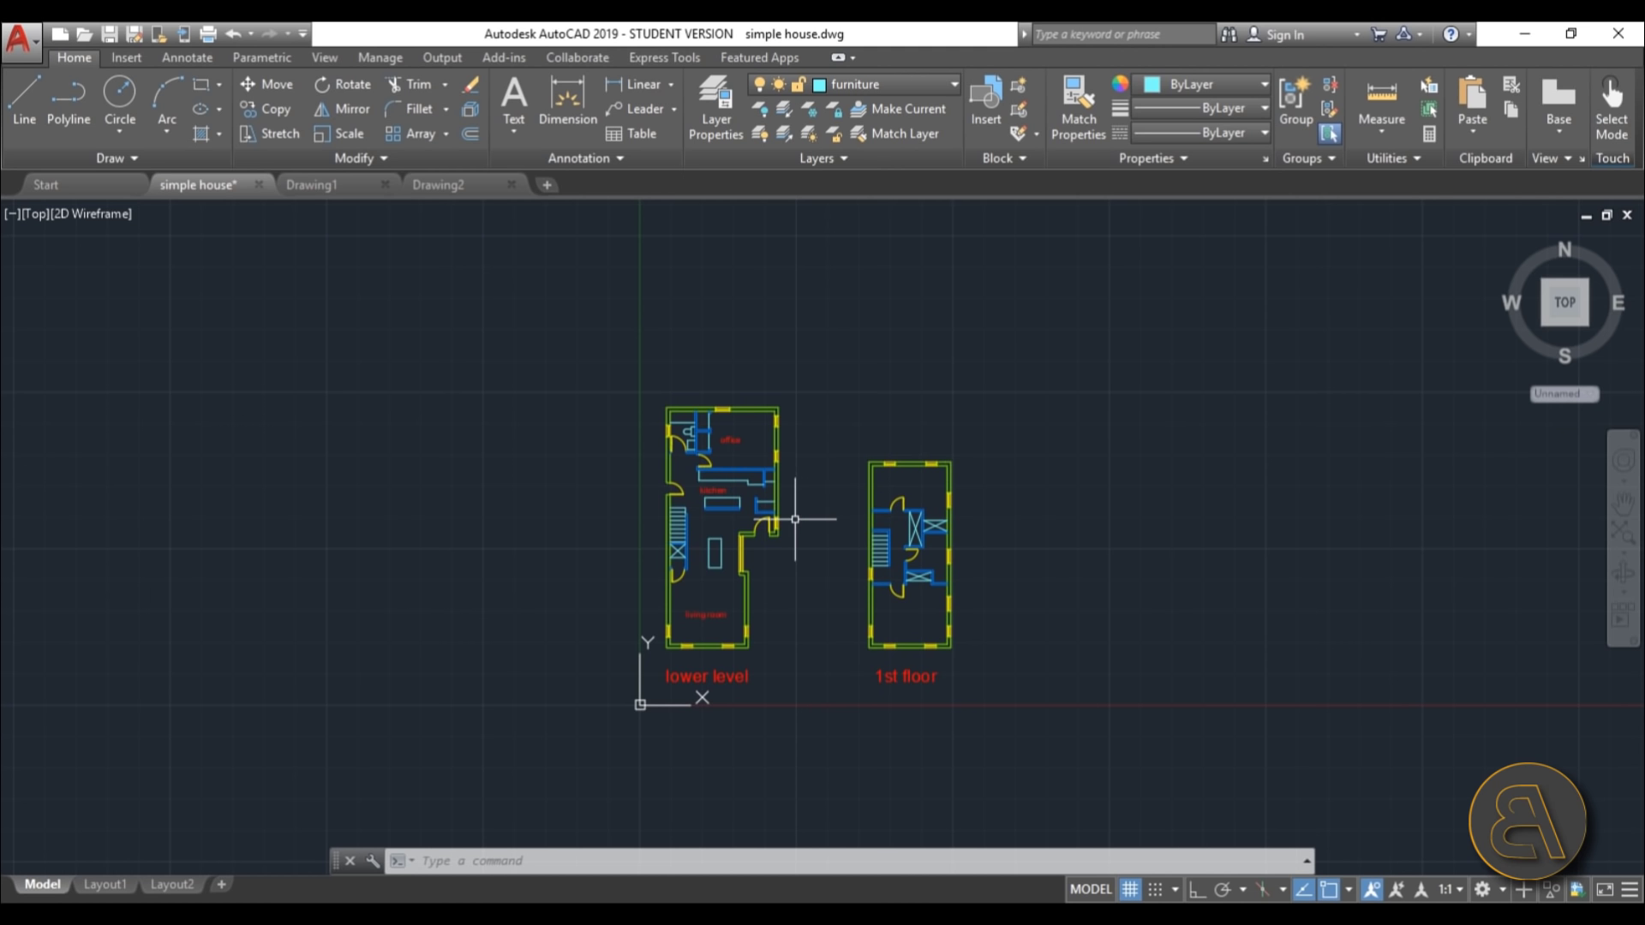
pyautogui.moveTo(788, 593); pyautogui.dragTo(775, 594, button='middle')
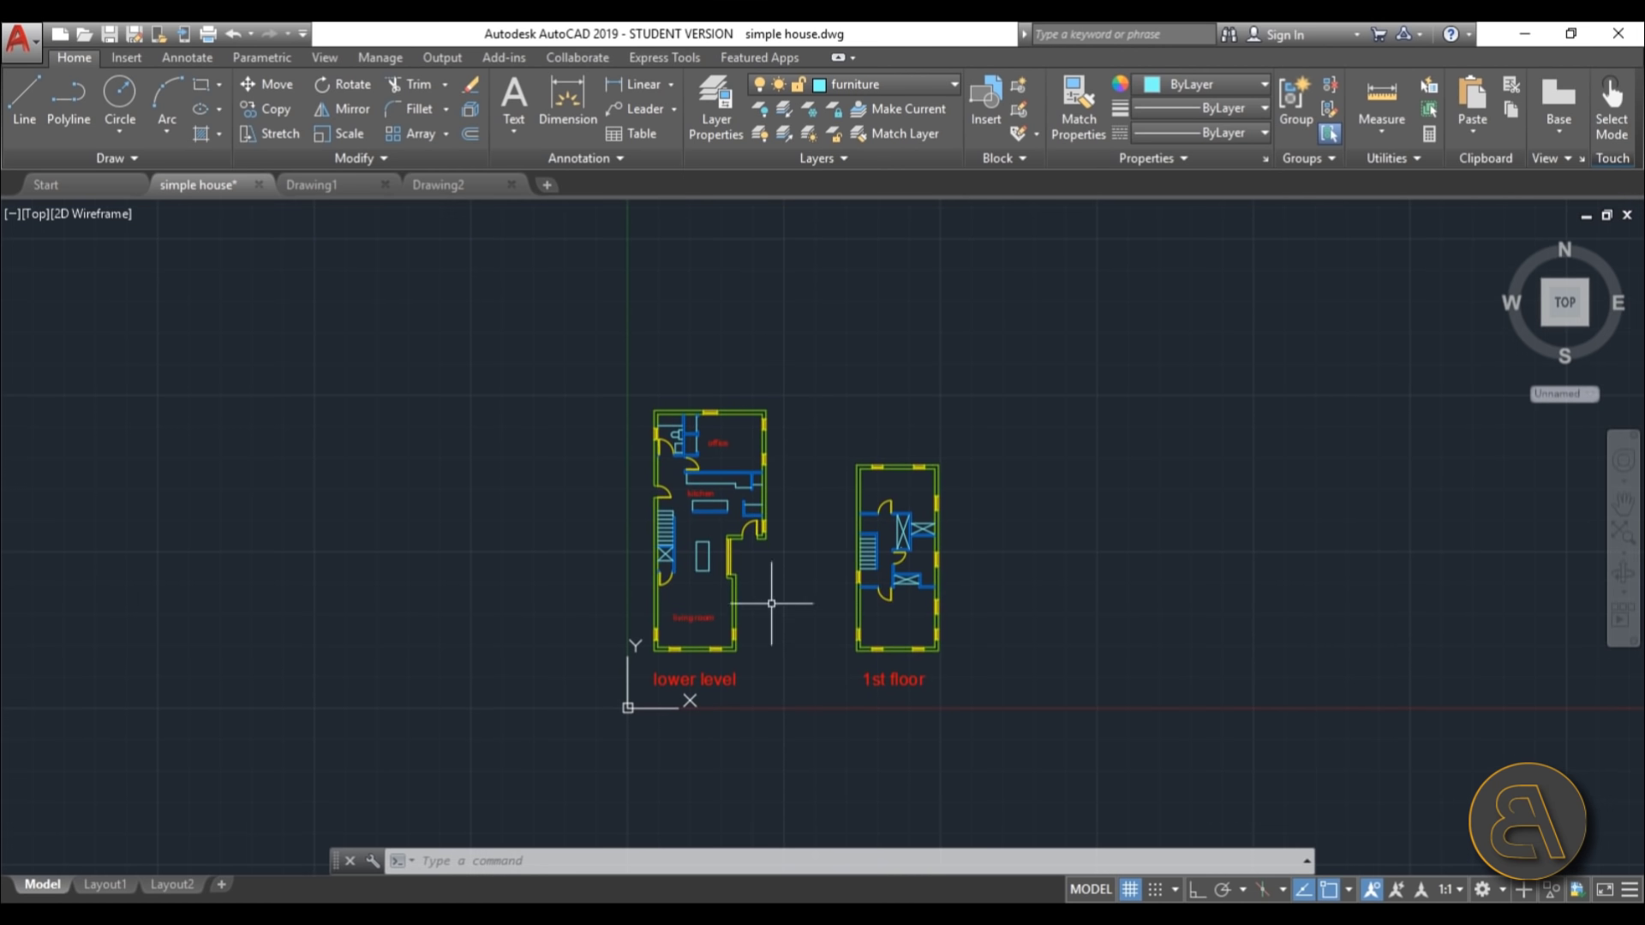
# Switch to Drawing1 in AutoCAD and examine the lower level plan's placement at the origin in a southeast isometric view.
pyautogui.click(337, 180)
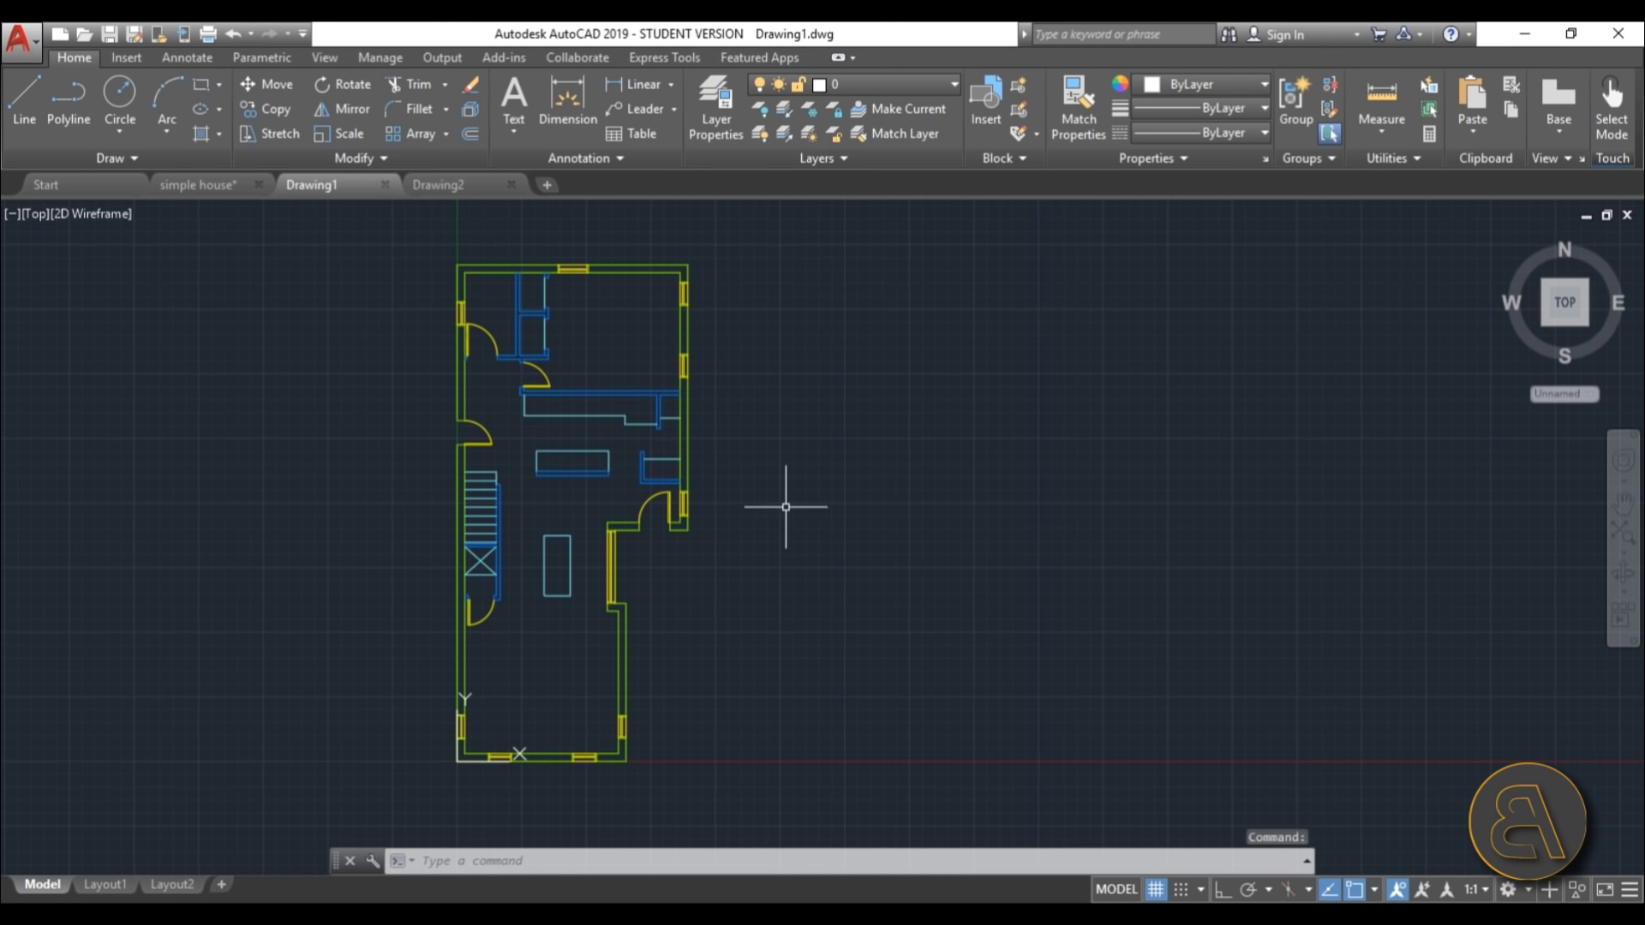
pyautogui.moveTo(779, 507); pyautogui.dragTo(860, 521, button='middle')
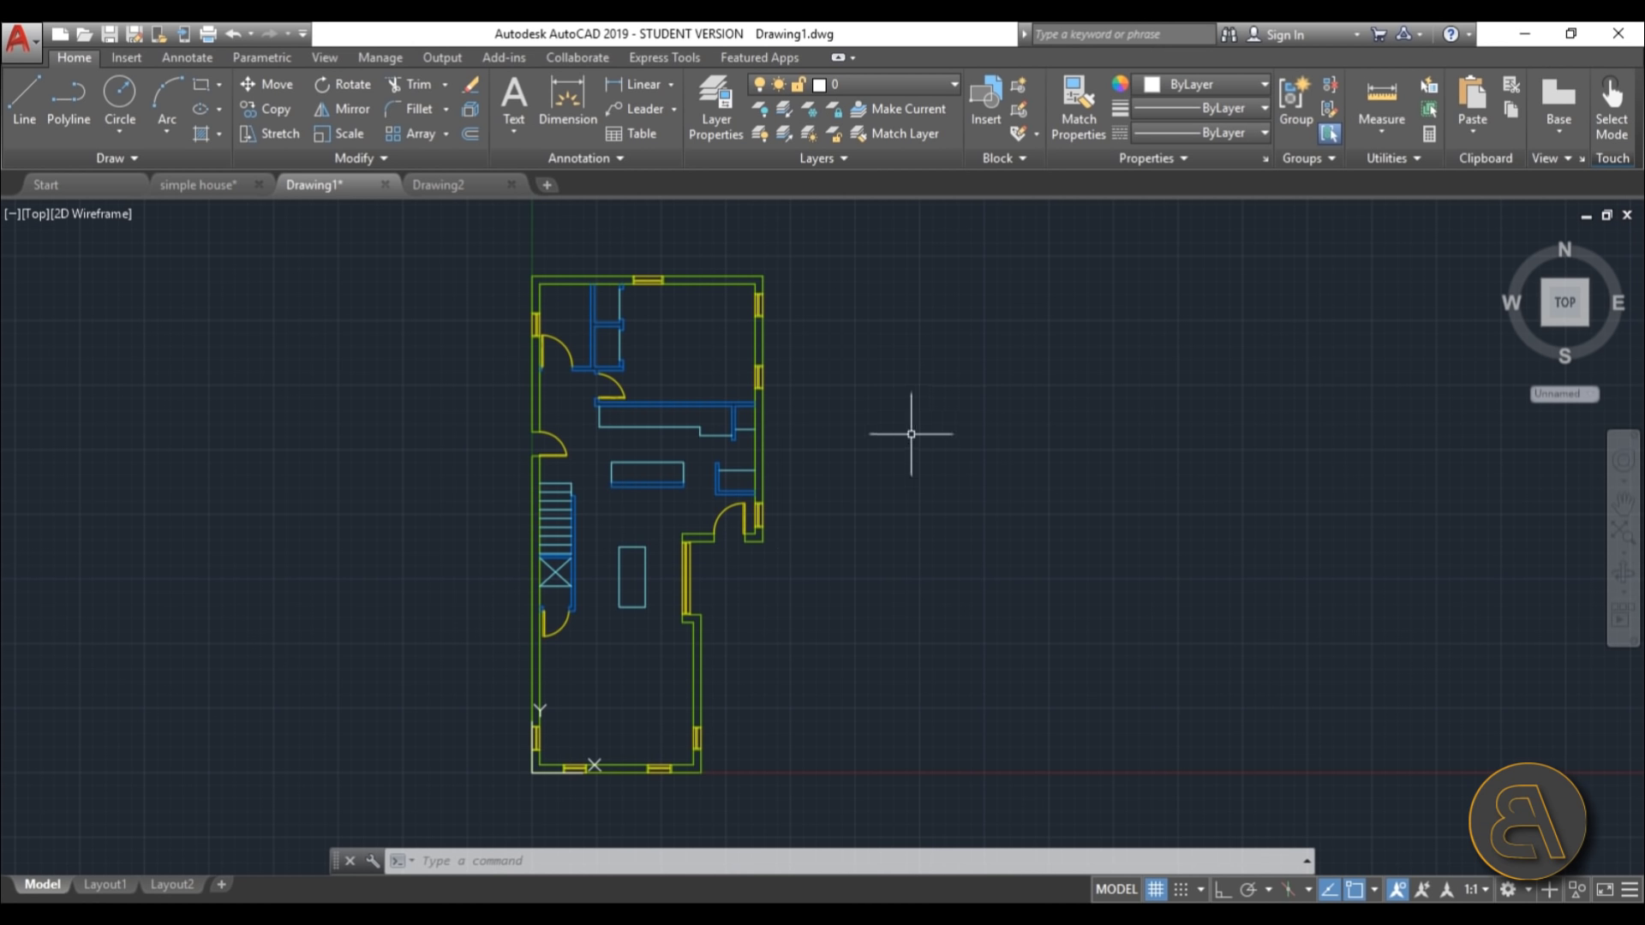
pyautogui.scroll(-2, 802, 553)
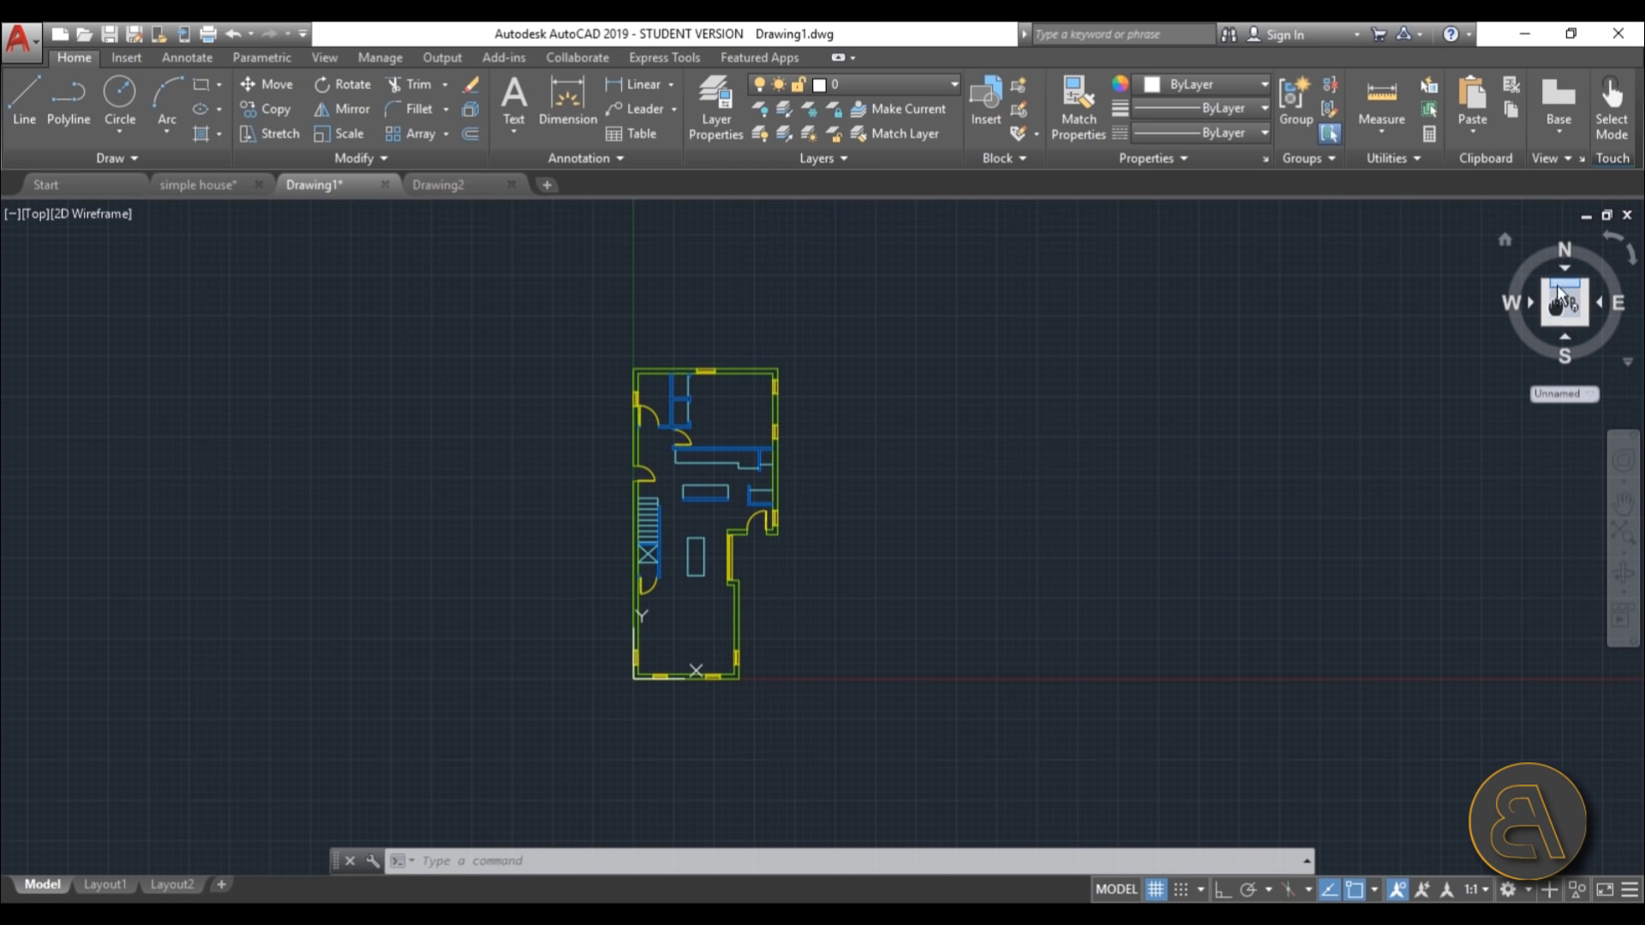
pyautogui.keyDown('shift'); pyautogui.moveTo(1518, 227); pyautogui.dragTo(1504, 233, button='middle'); pyautogui.keyUp('shift')
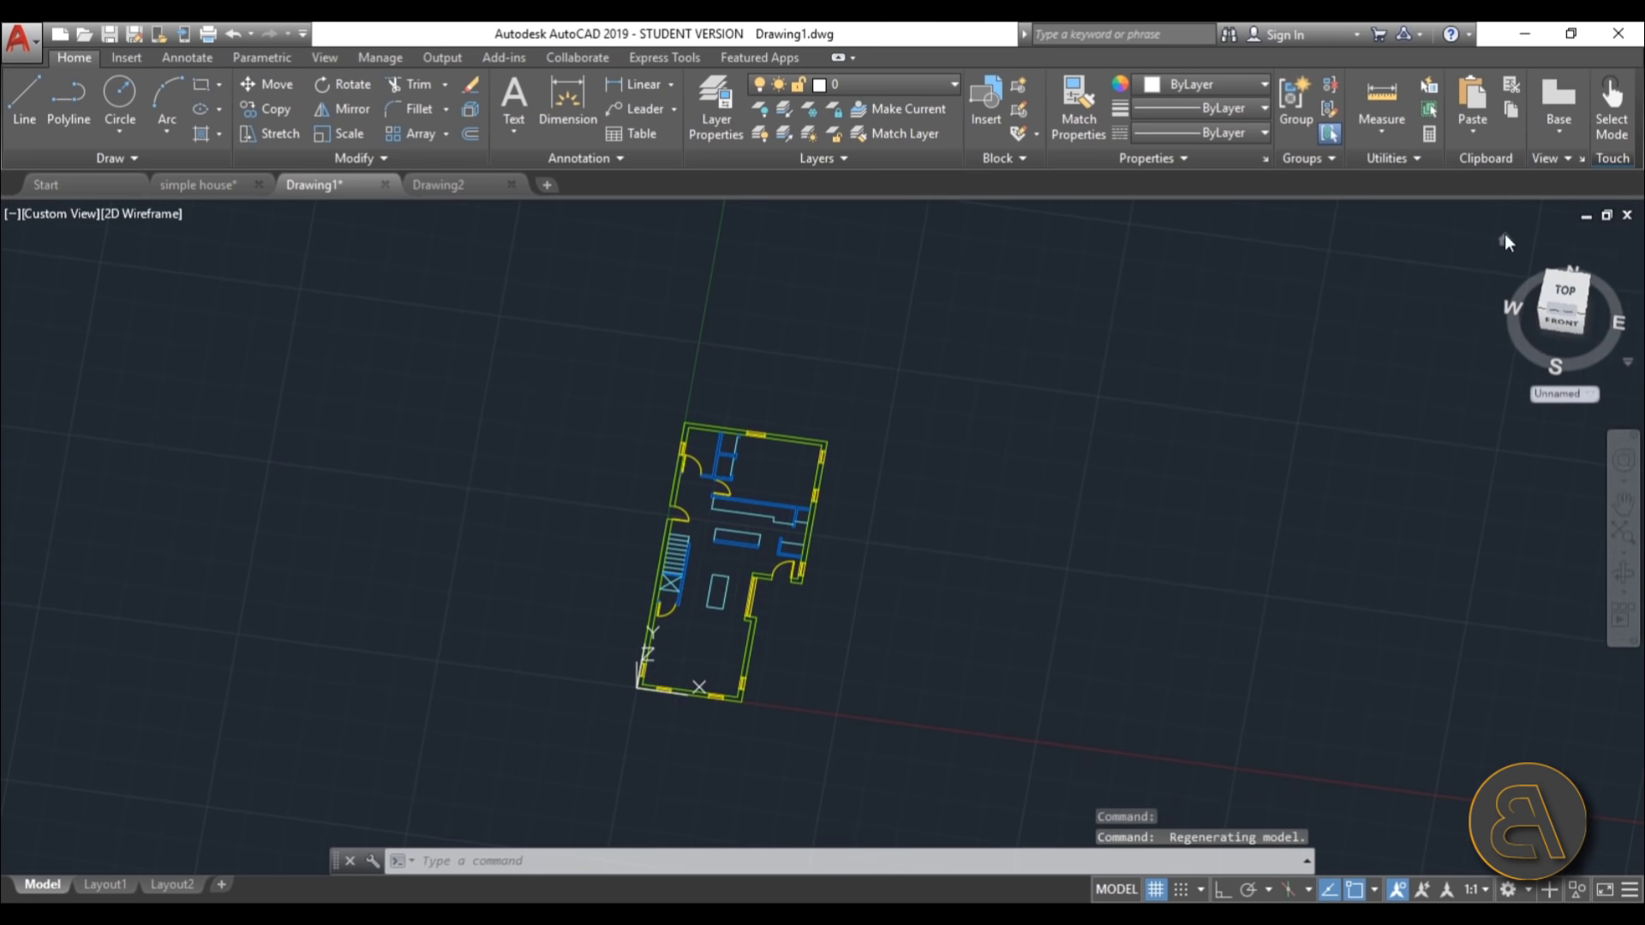
pyautogui.click(1579, 313)
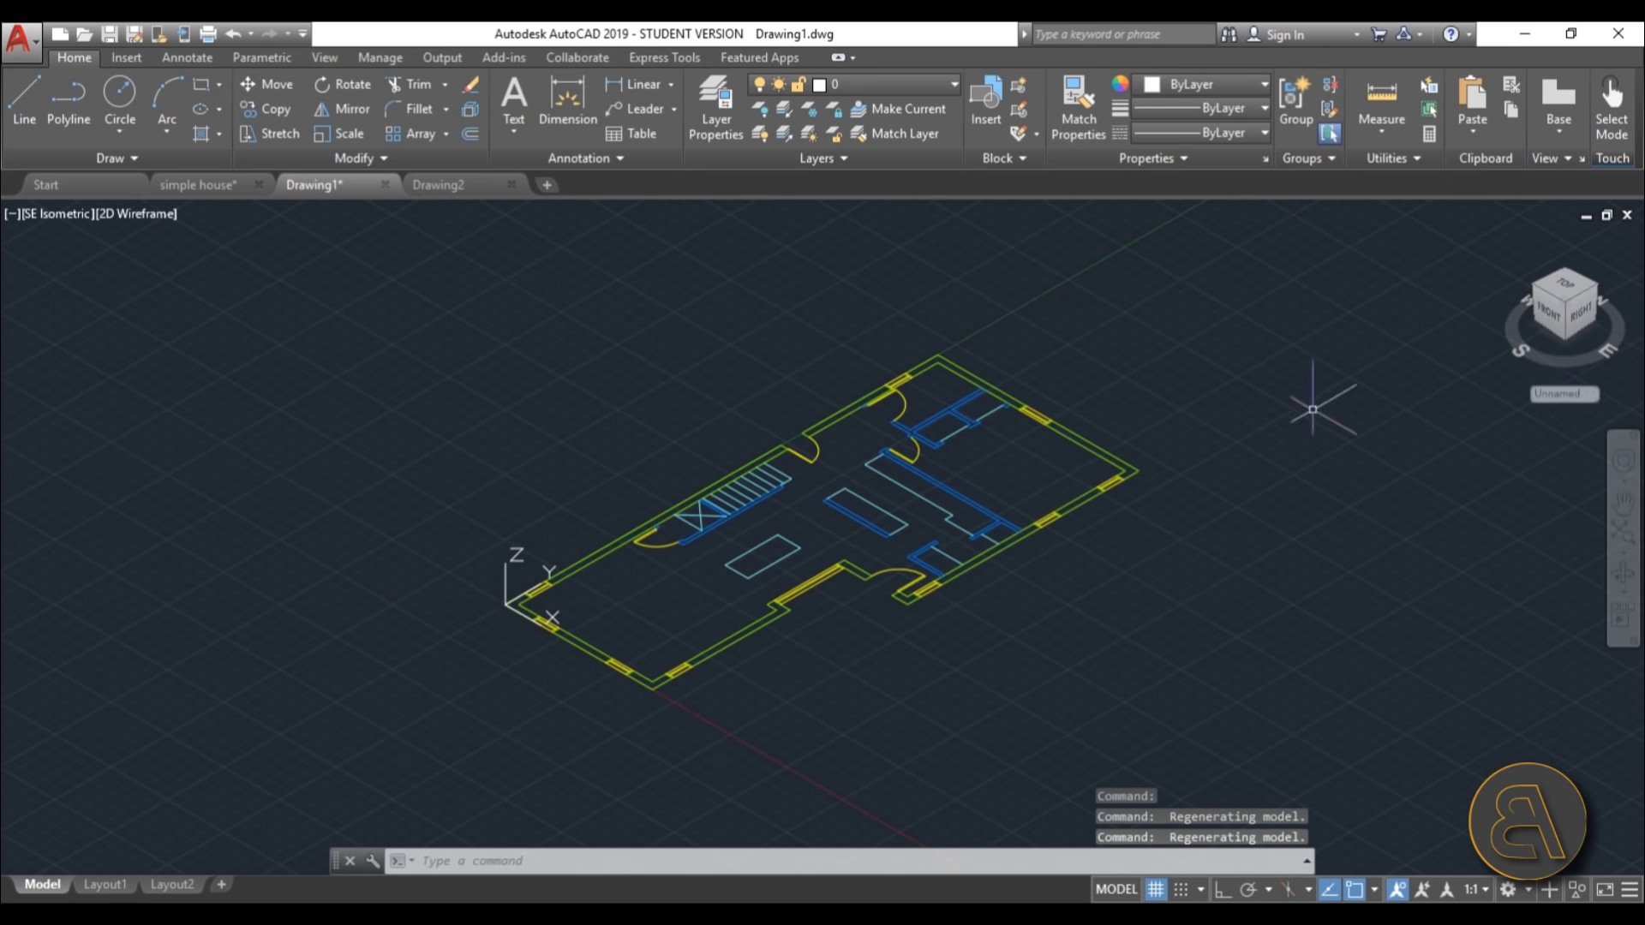
pyautogui.scroll(-3, 749, 630)
pyautogui.moveTo(761, 664)
pyautogui.mouseDown(button='middle')
pyautogui.moveTo(783, 549)
pyautogui.moveTo(771, 475)
pyautogui.moveTo(749, 526)
pyautogui.moveTo(909, 556)
pyautogui.moveTo(1197, 514)
pyautogui.moveTo(1252, 448)
pyautogui.moveTo(1057, 580)
pyautogui.moveTo(773, 592)
pyautogui.moveTo(746, 463)
pyautogui.moveTo(771, 569)
pyautogui.moveTo(809, 568)
pyautogui.moveTo(776, 641)
pyautogui.mouseUp(button='middle')
pyautogui.scroll(4, 761, 612)
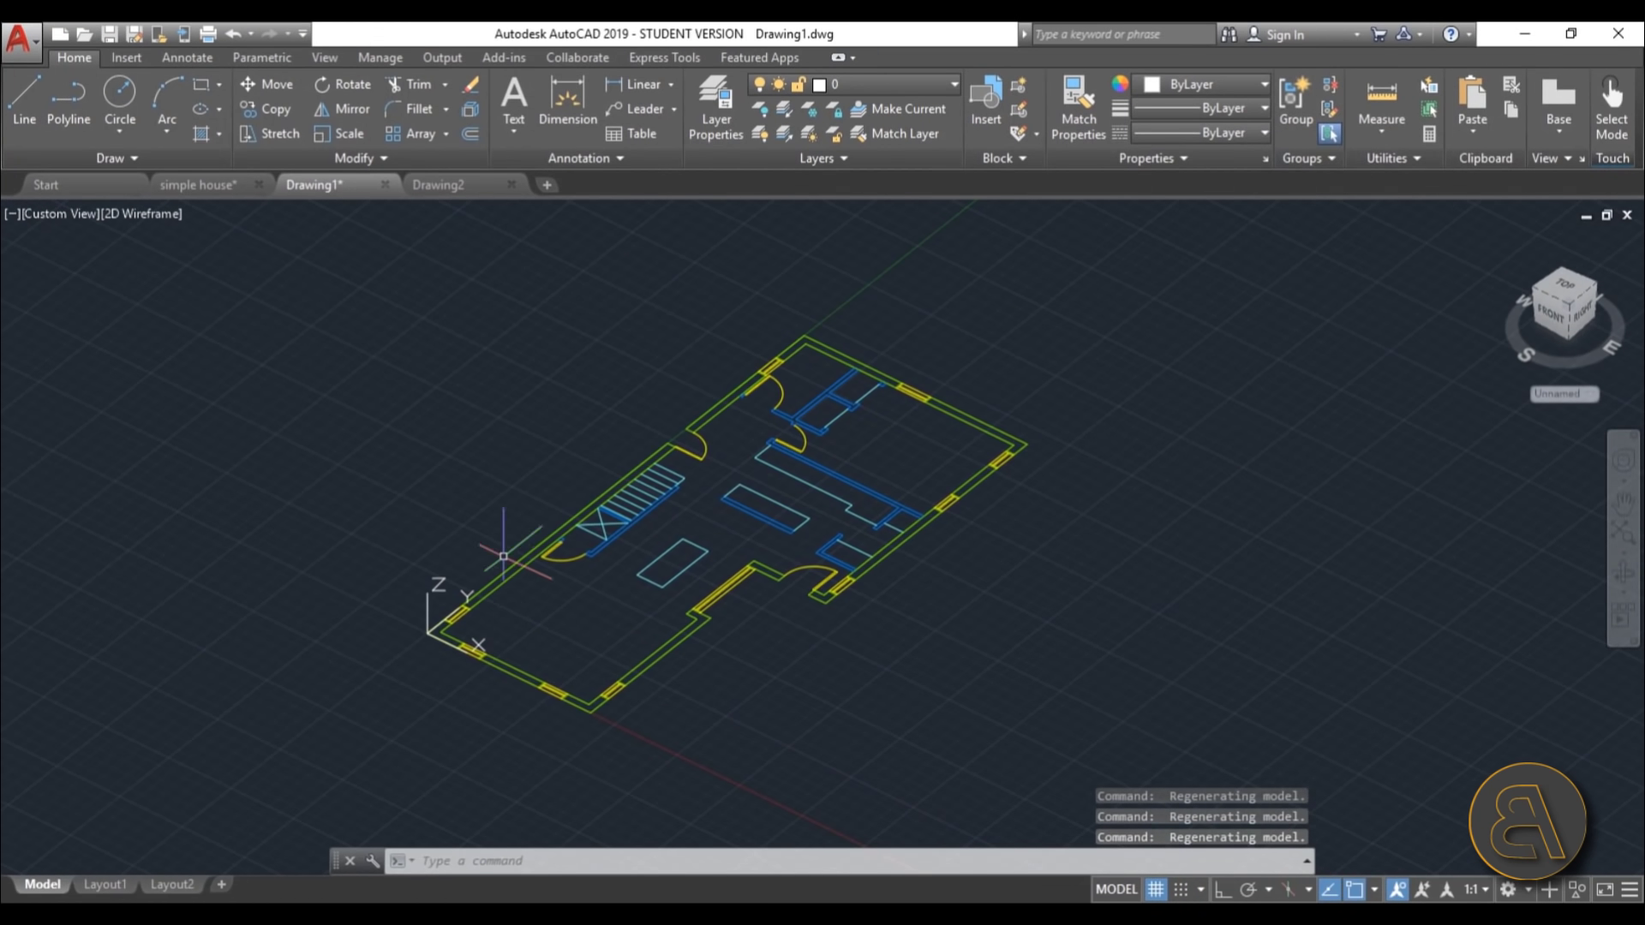
pyautogui.click(492, 590)
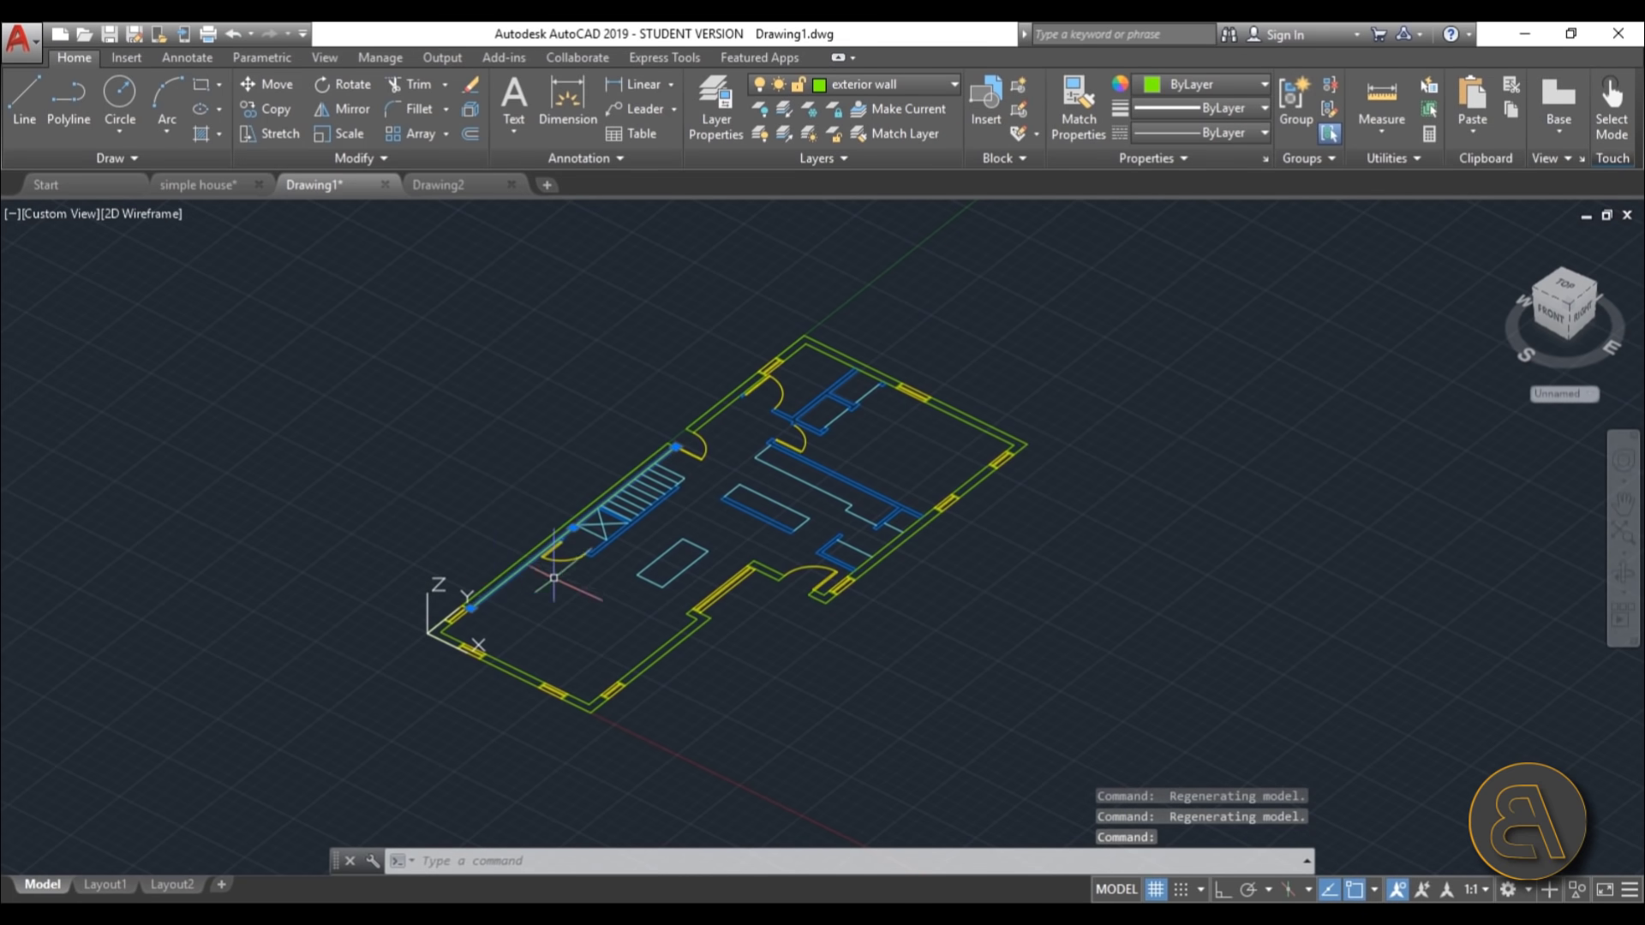
pyautogui.press('Escape')
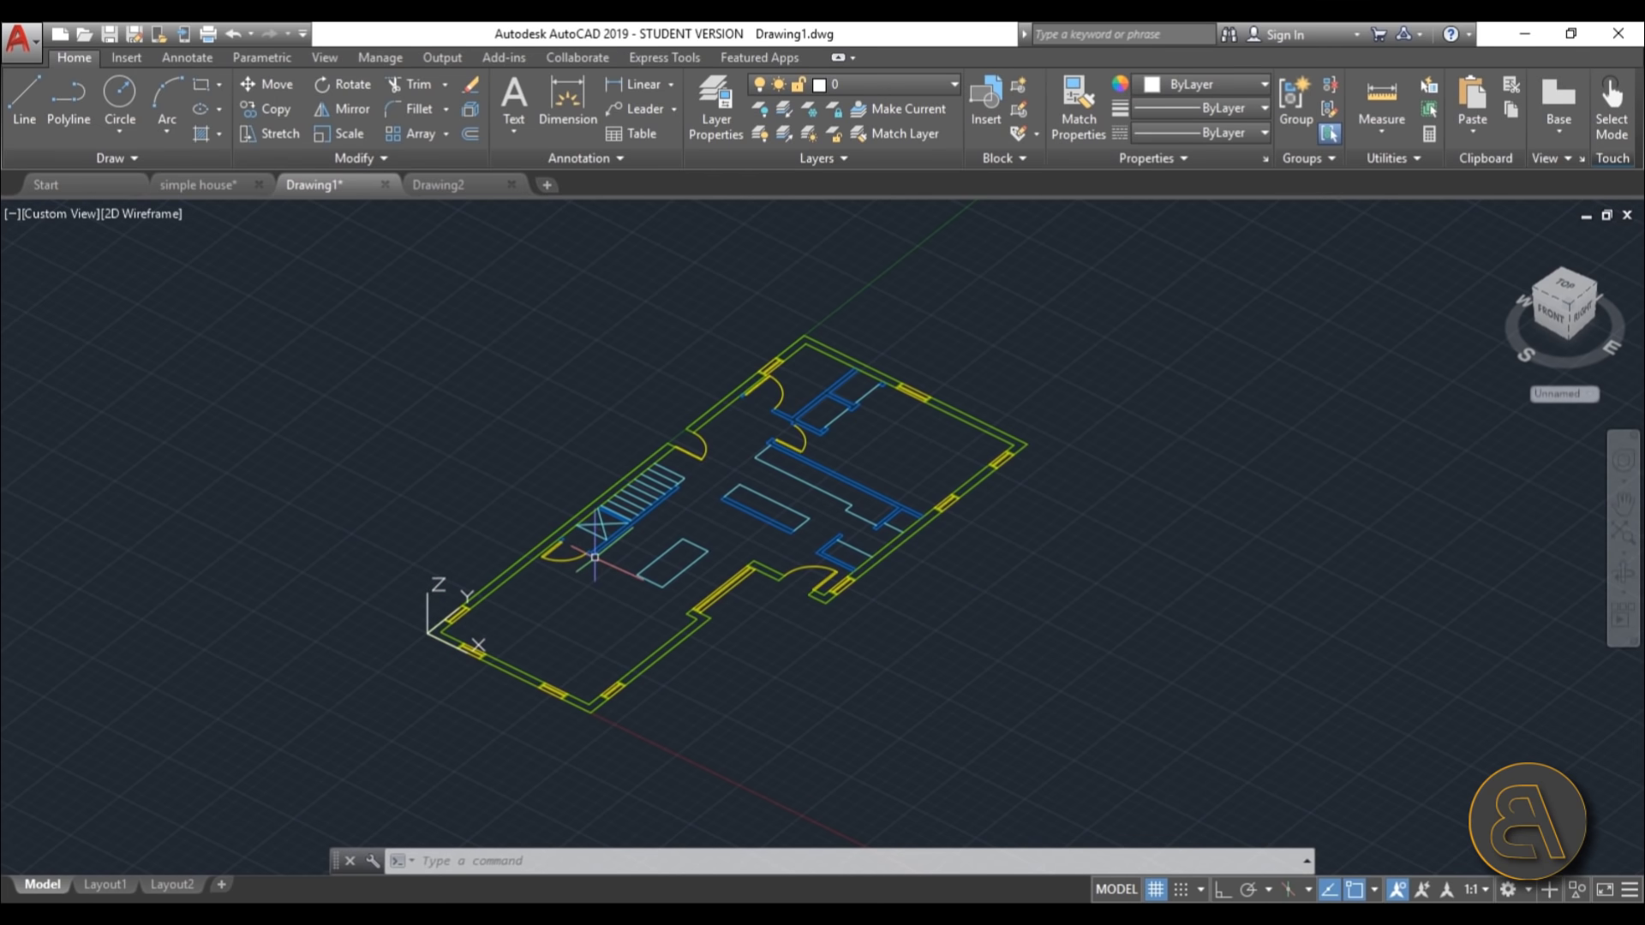
# Back in Revit, import Drawing1.dwg with units set to meter, positioned Auto - Origin to Origin and placed at Level 1.
pyautogui.moveTo(594, 557)
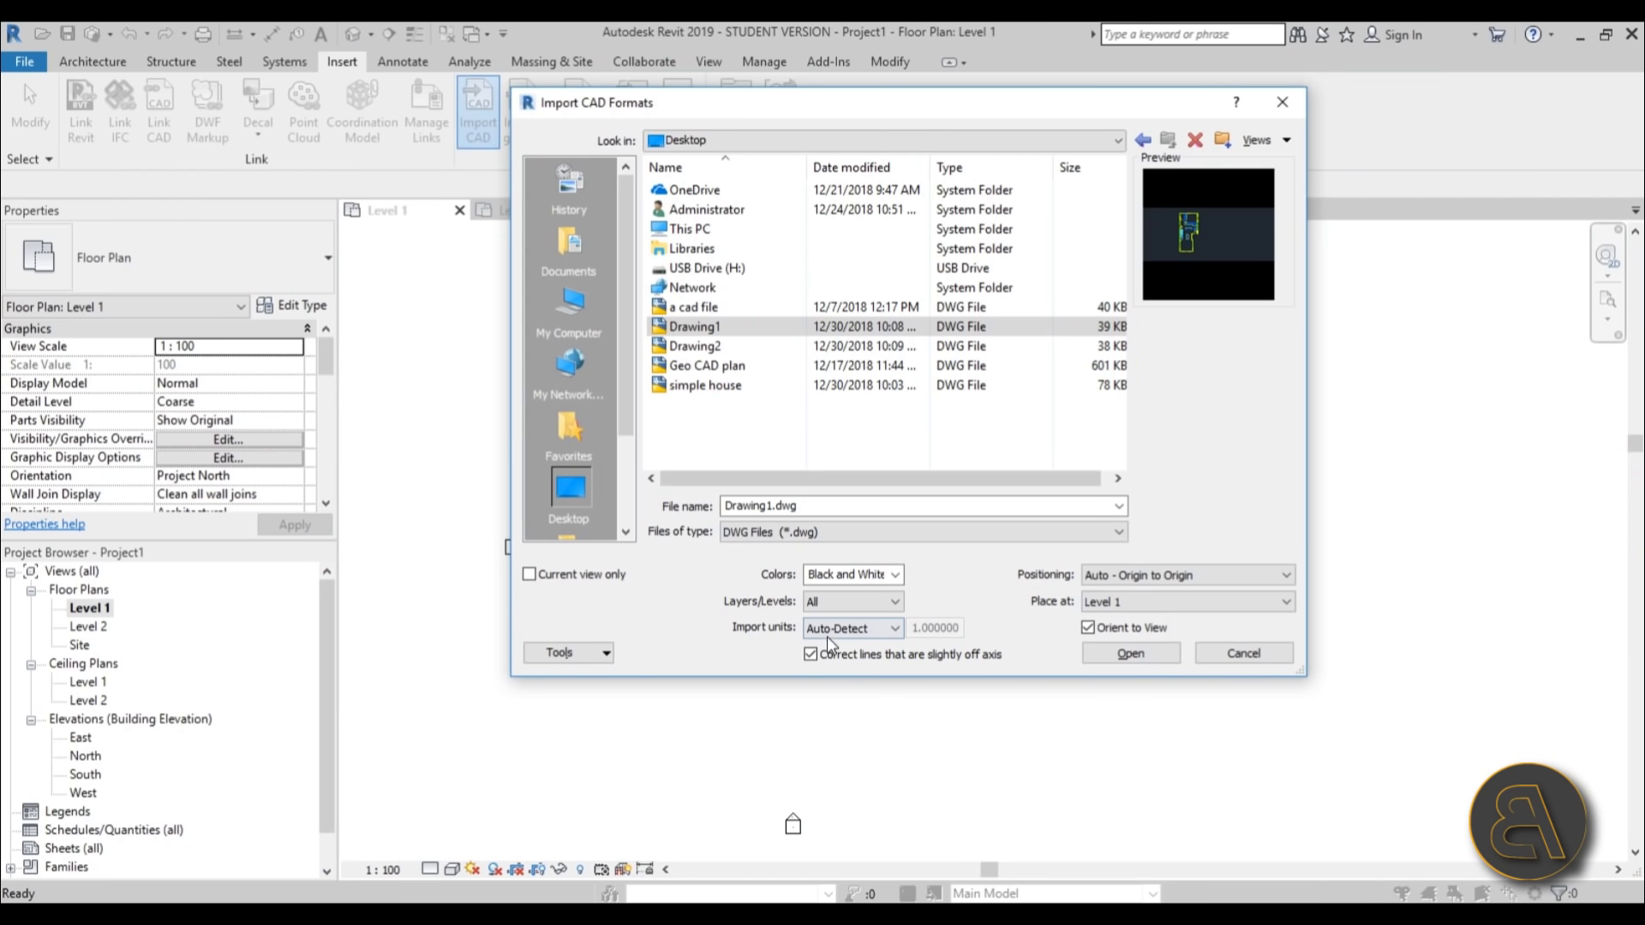
pyautogui.click(826, 635)
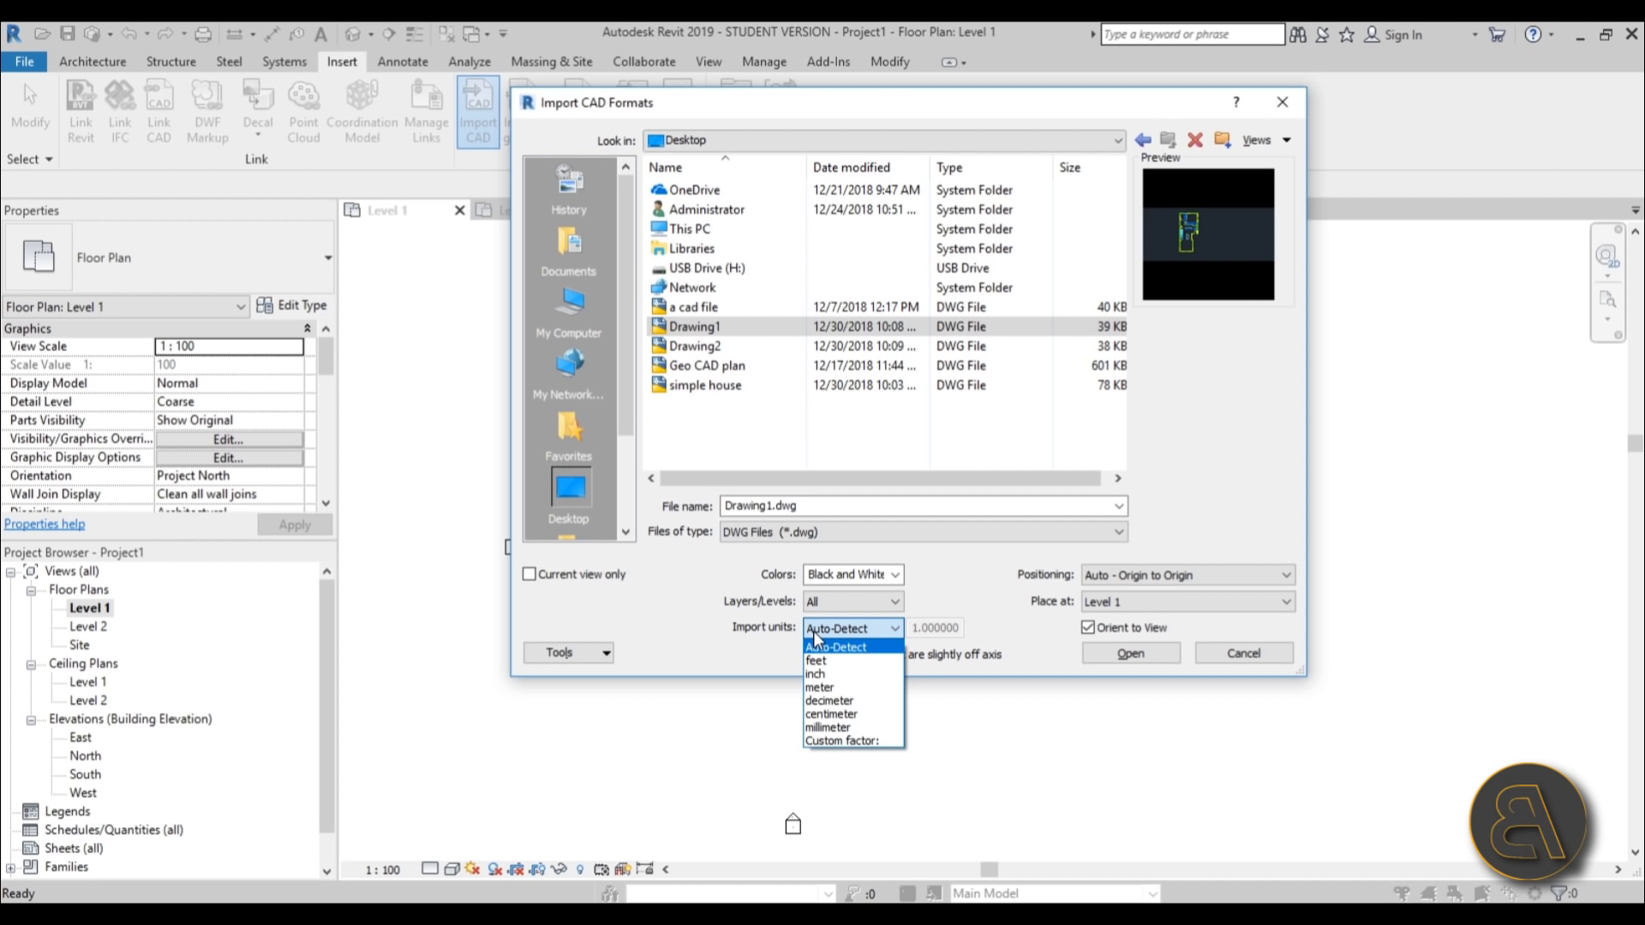
pyautogui.click(820, 687)
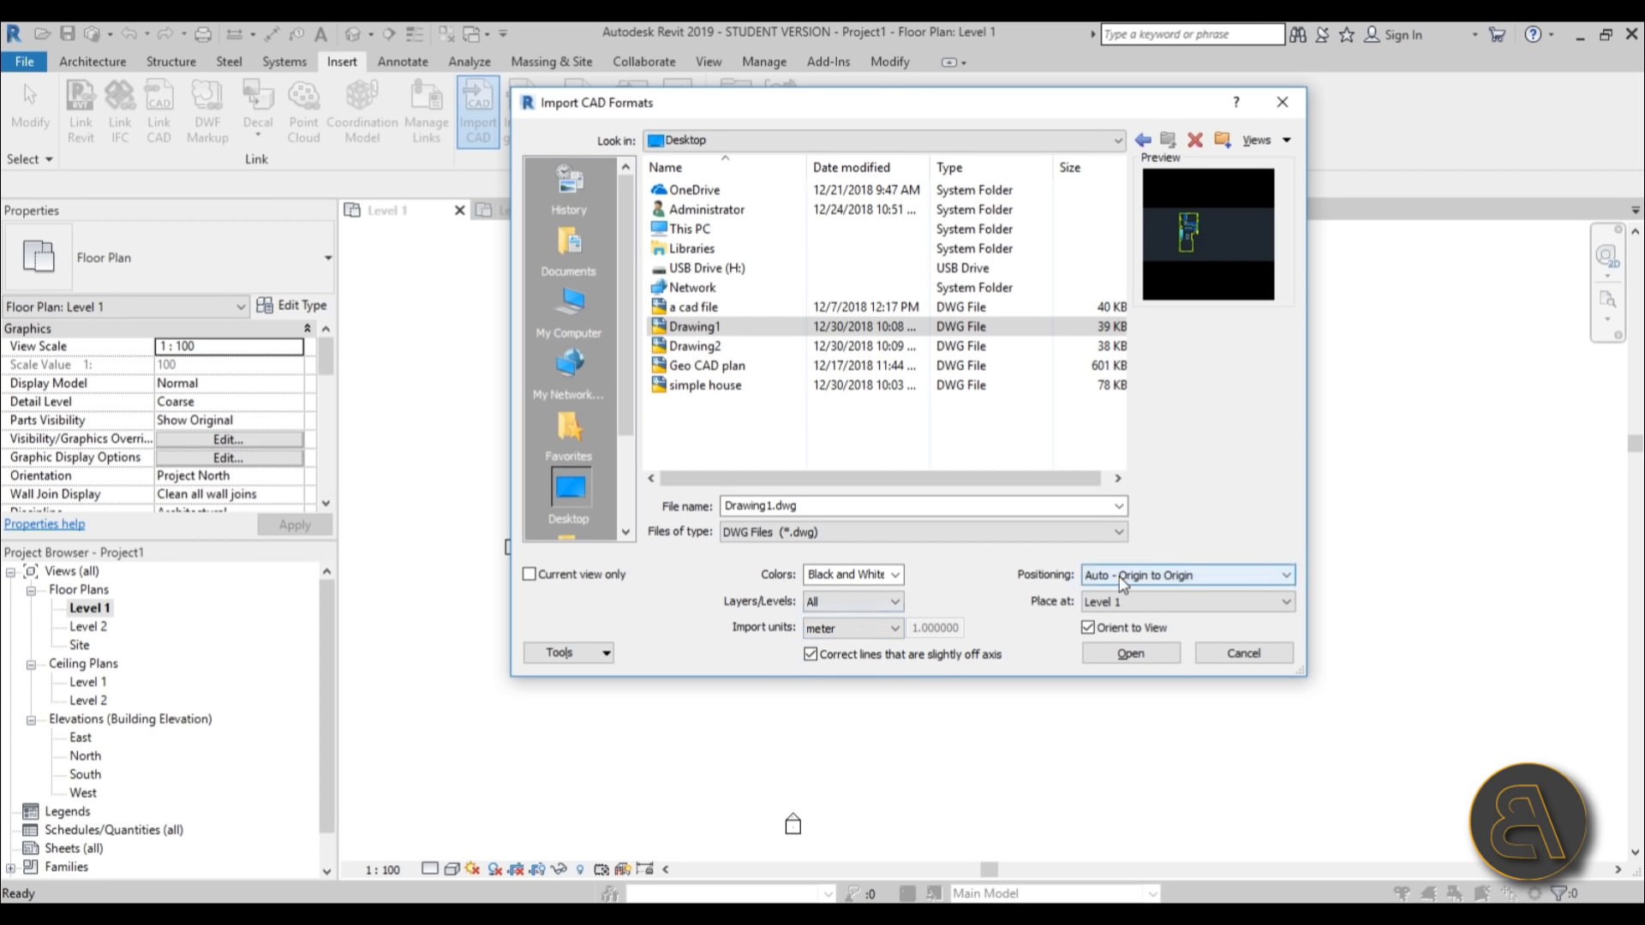
pyautogui.click(1148, 579)
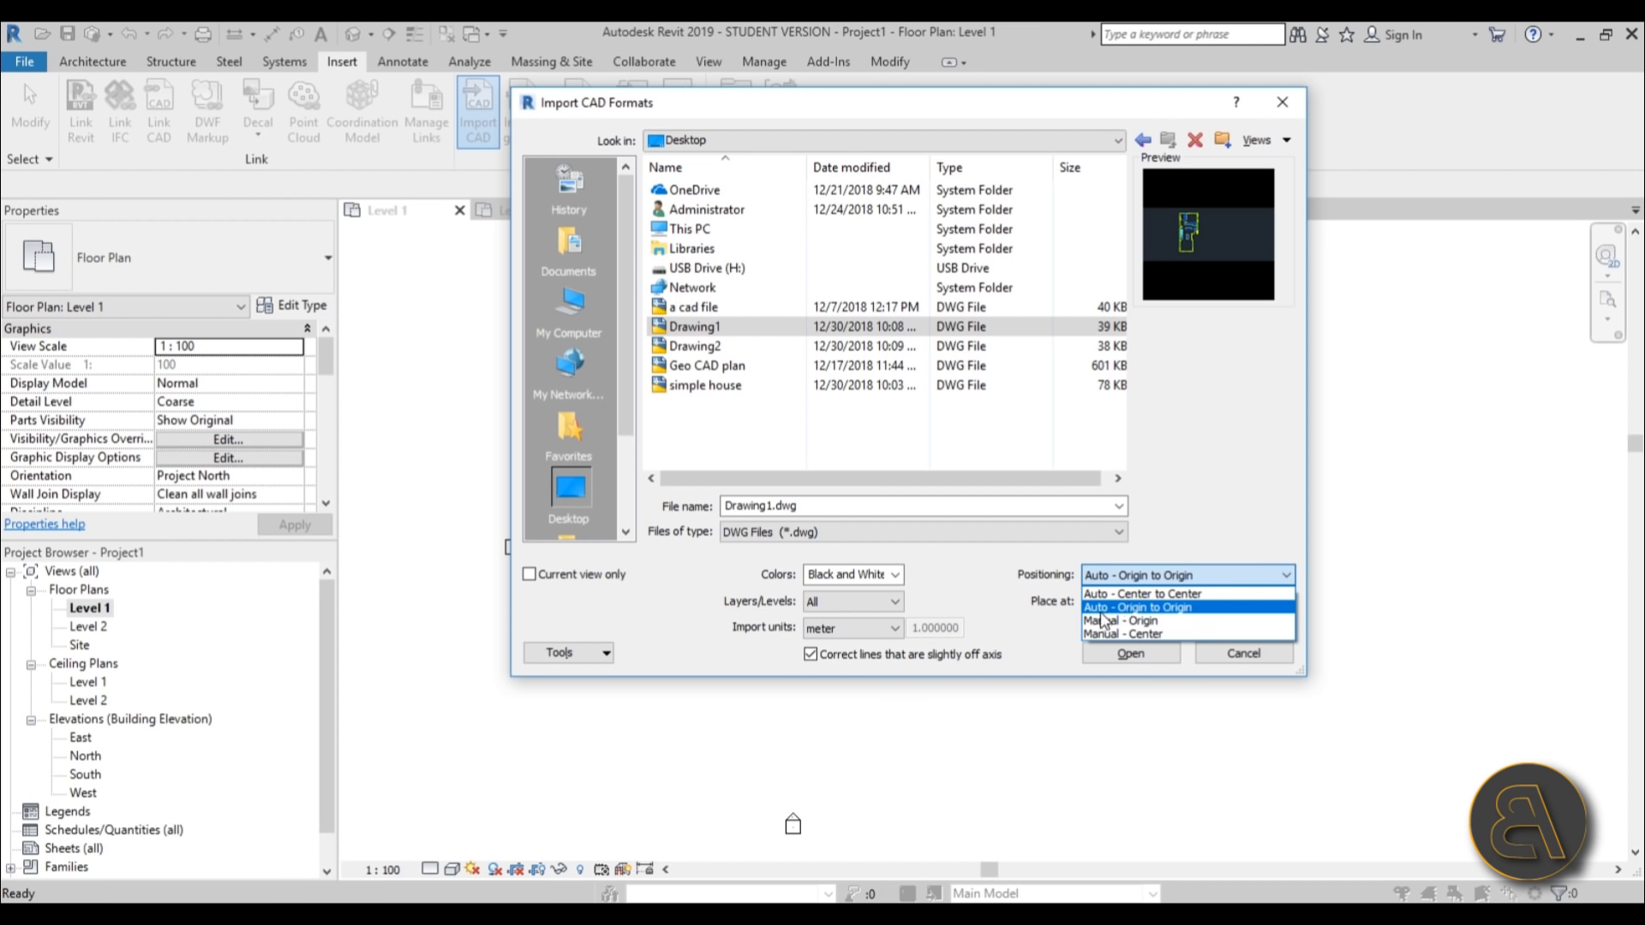
pyautogui.click(999, 599)
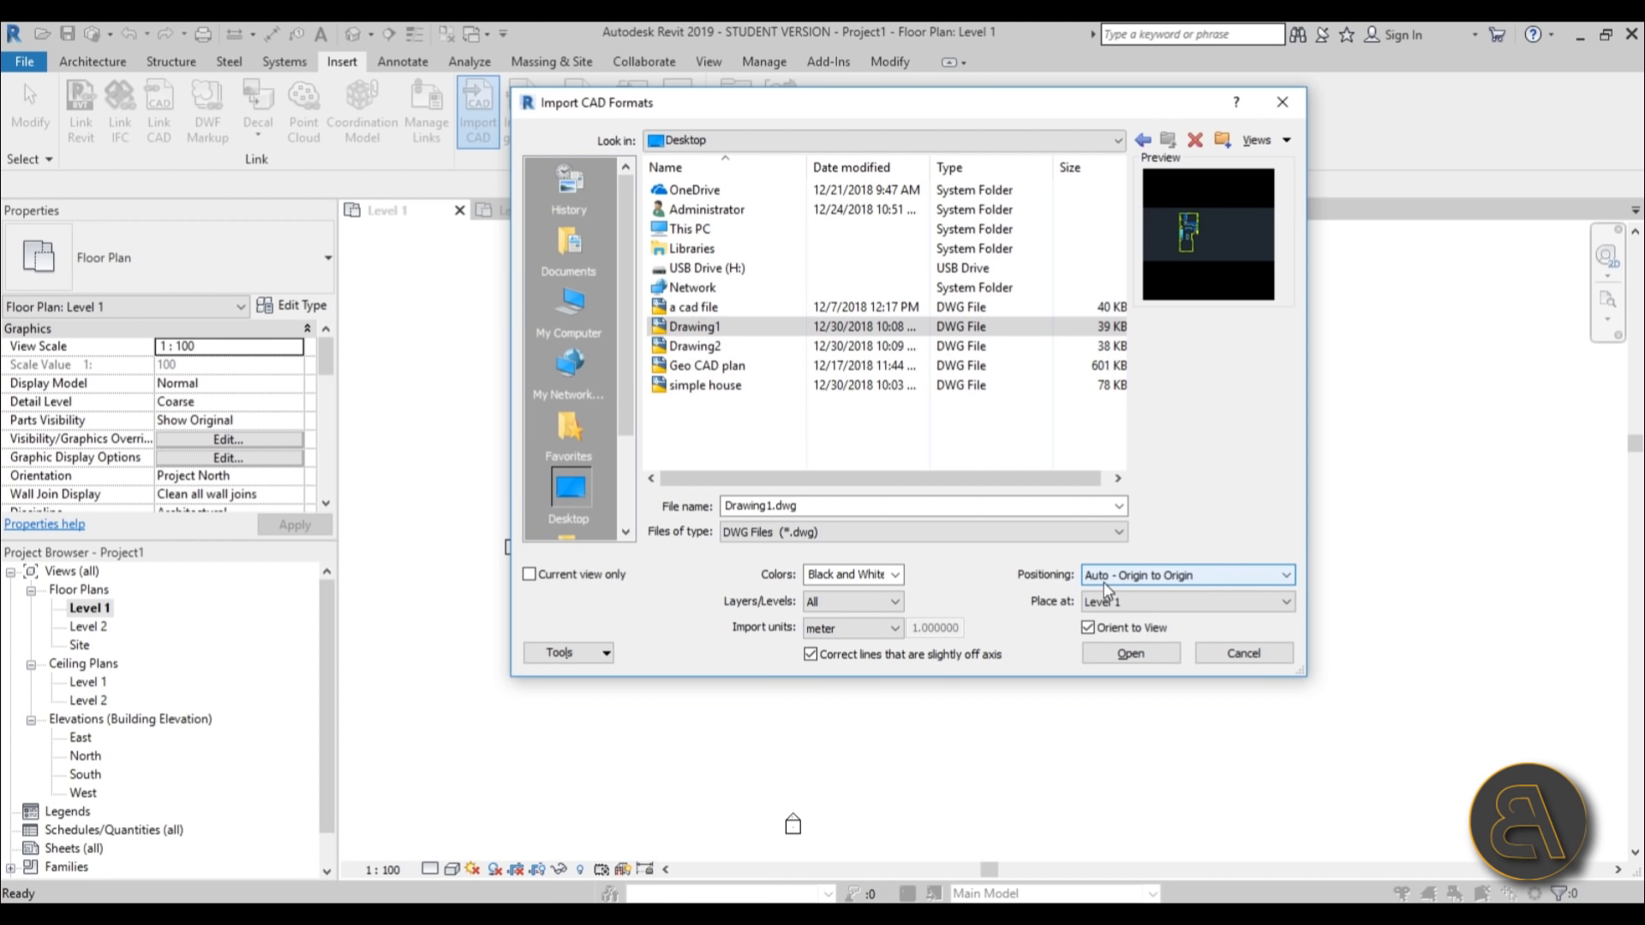
pyautogui.click(1162, 607)
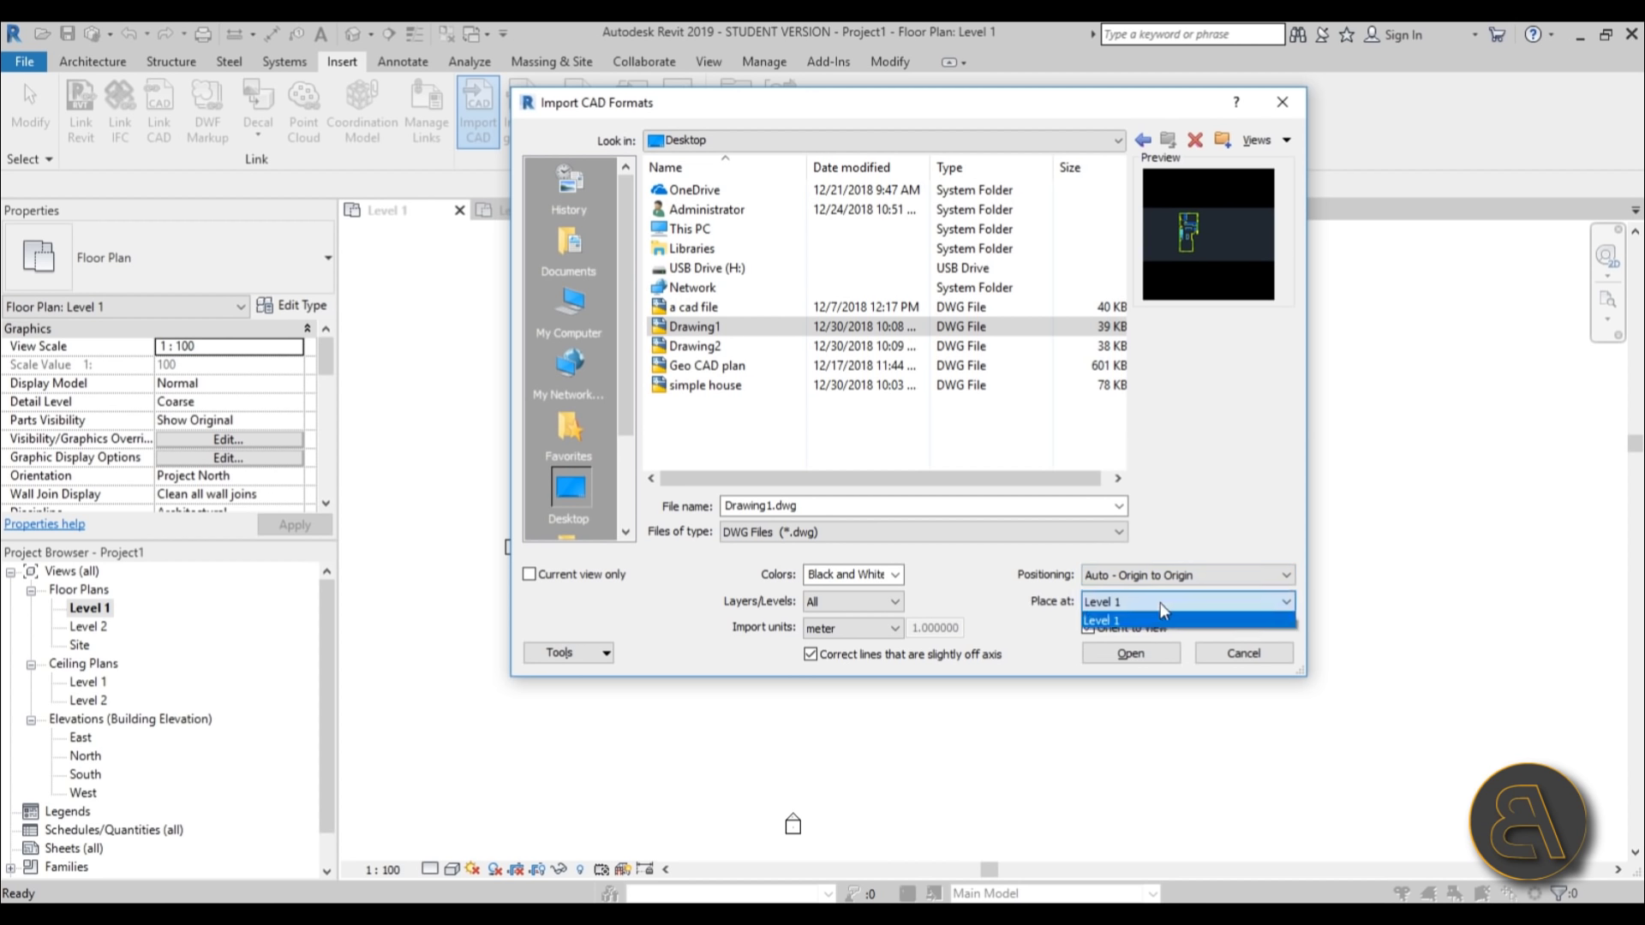
pyautogui.click(1146, 604)
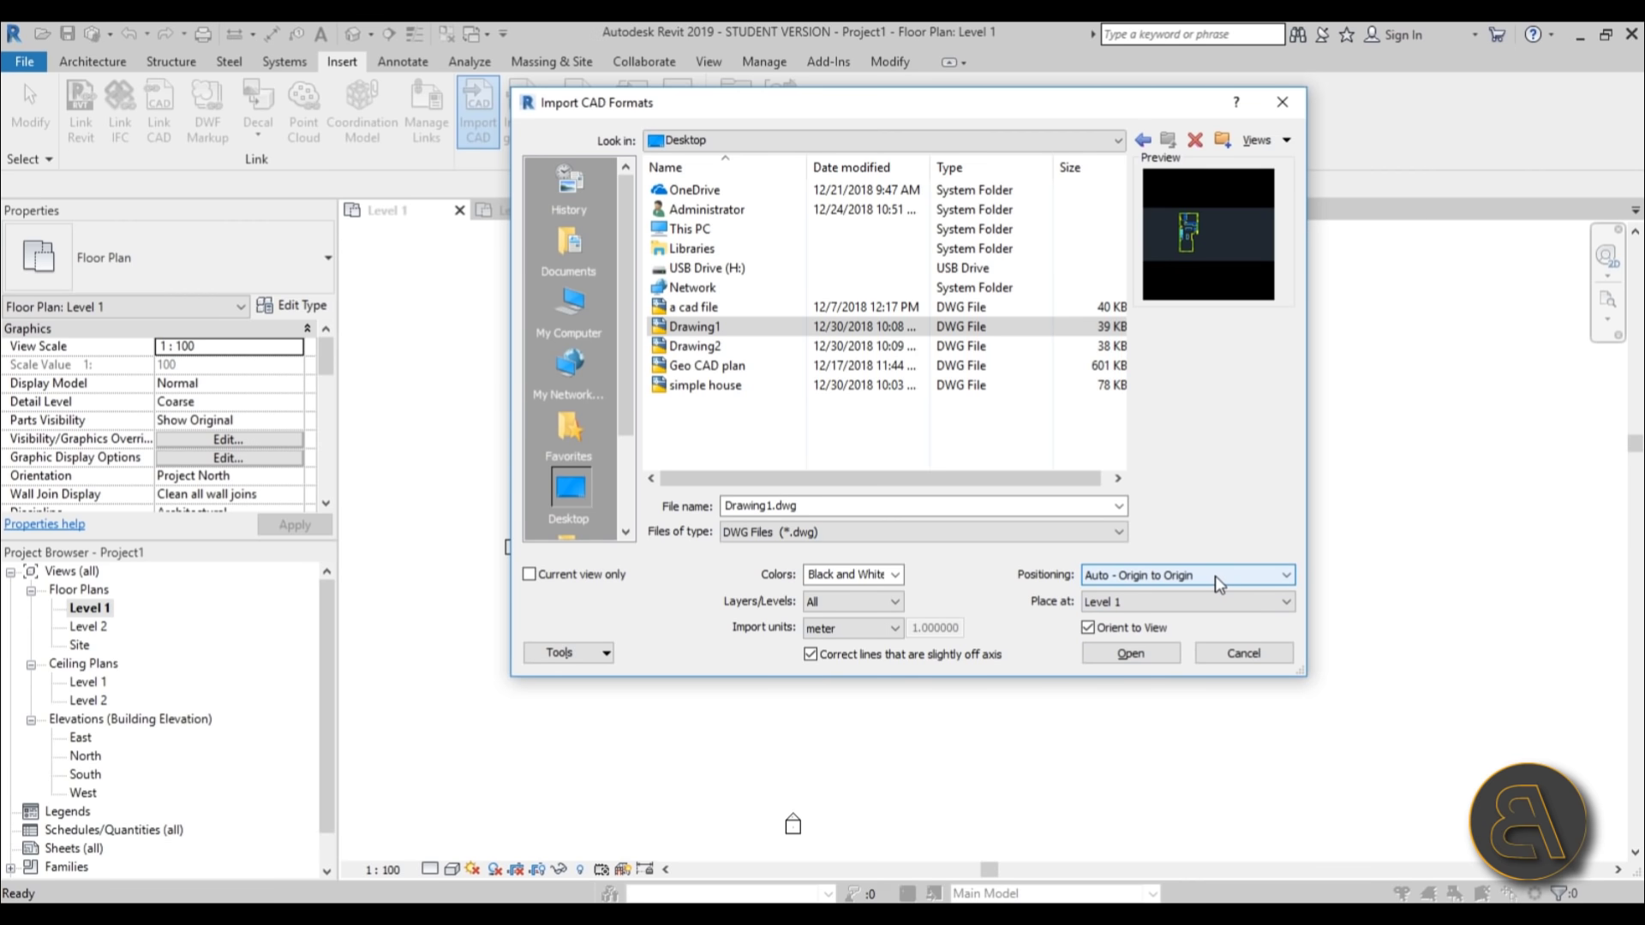
pyautogui.click(1131, 654)
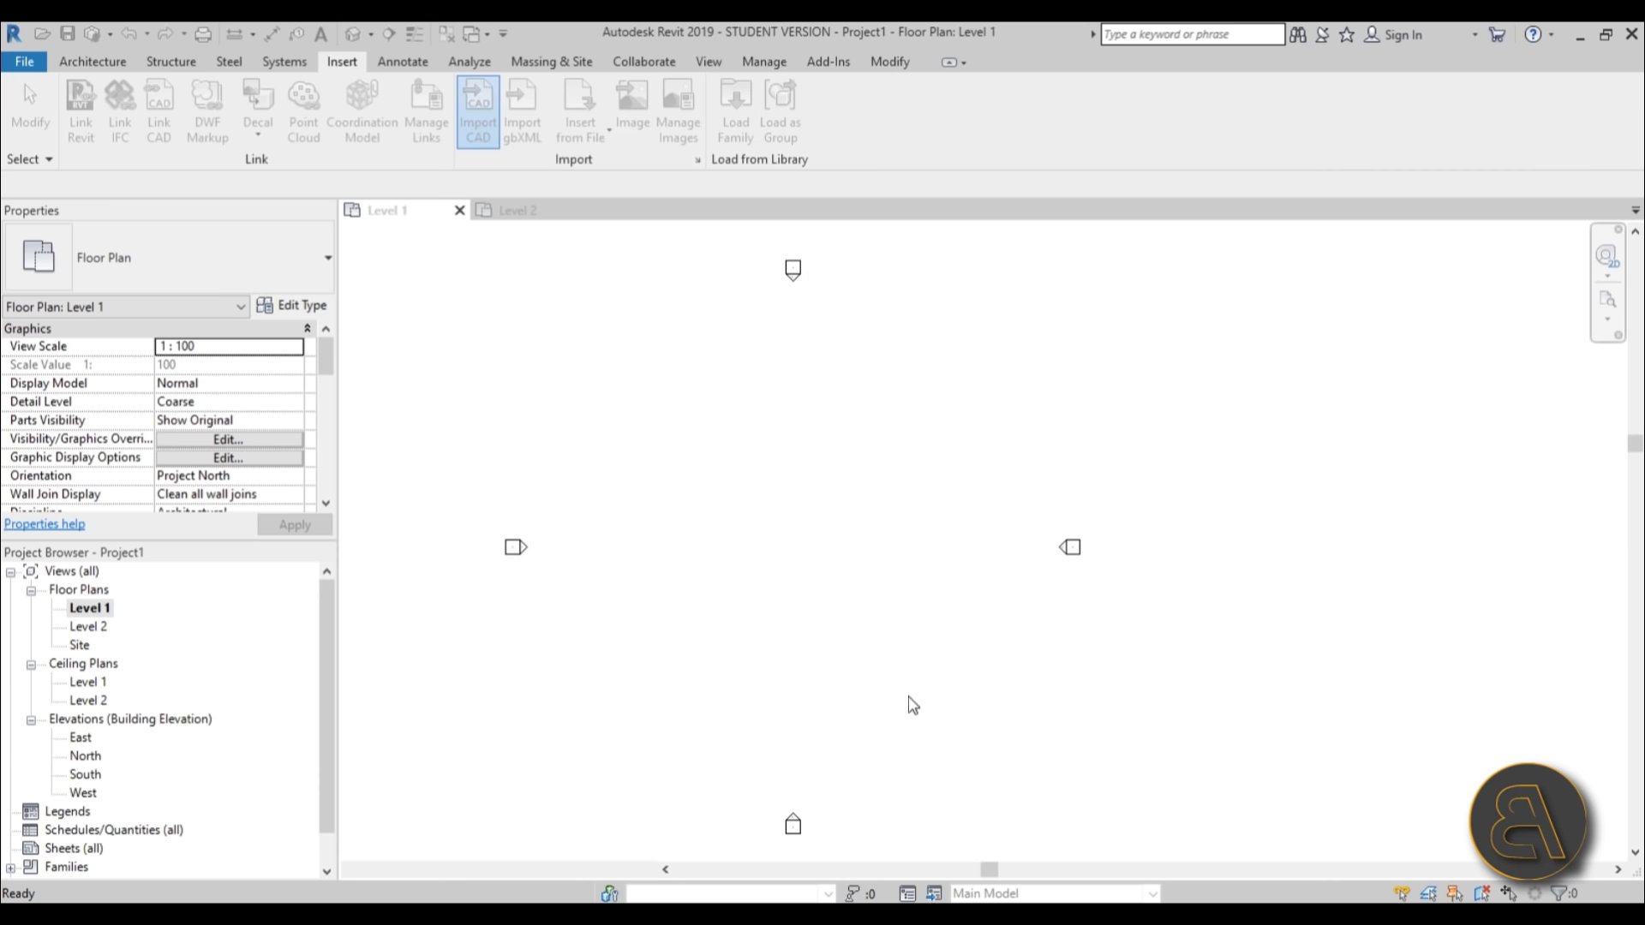
# Examine the imported lower level plan and its position among the elevation markers on Level 1.
pyautogui.click(898, 438)
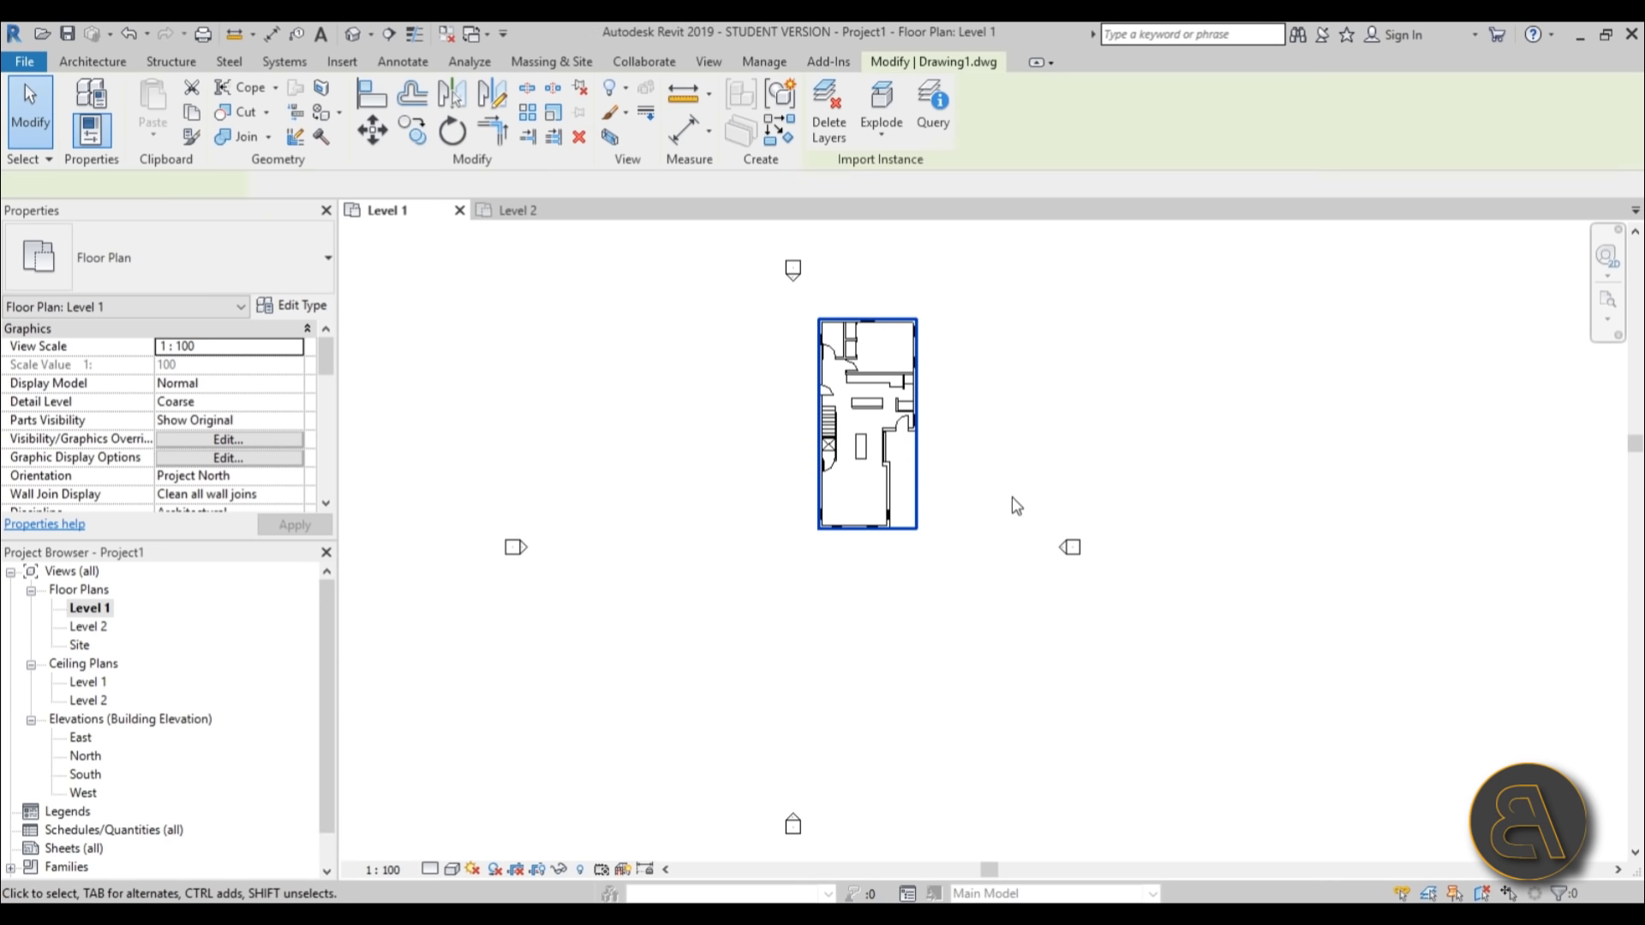
pyautogui.scroll(2, 928, 330)
pyautogui.click(1041, 502)
pyautogui.scroll(1, 945, 401)
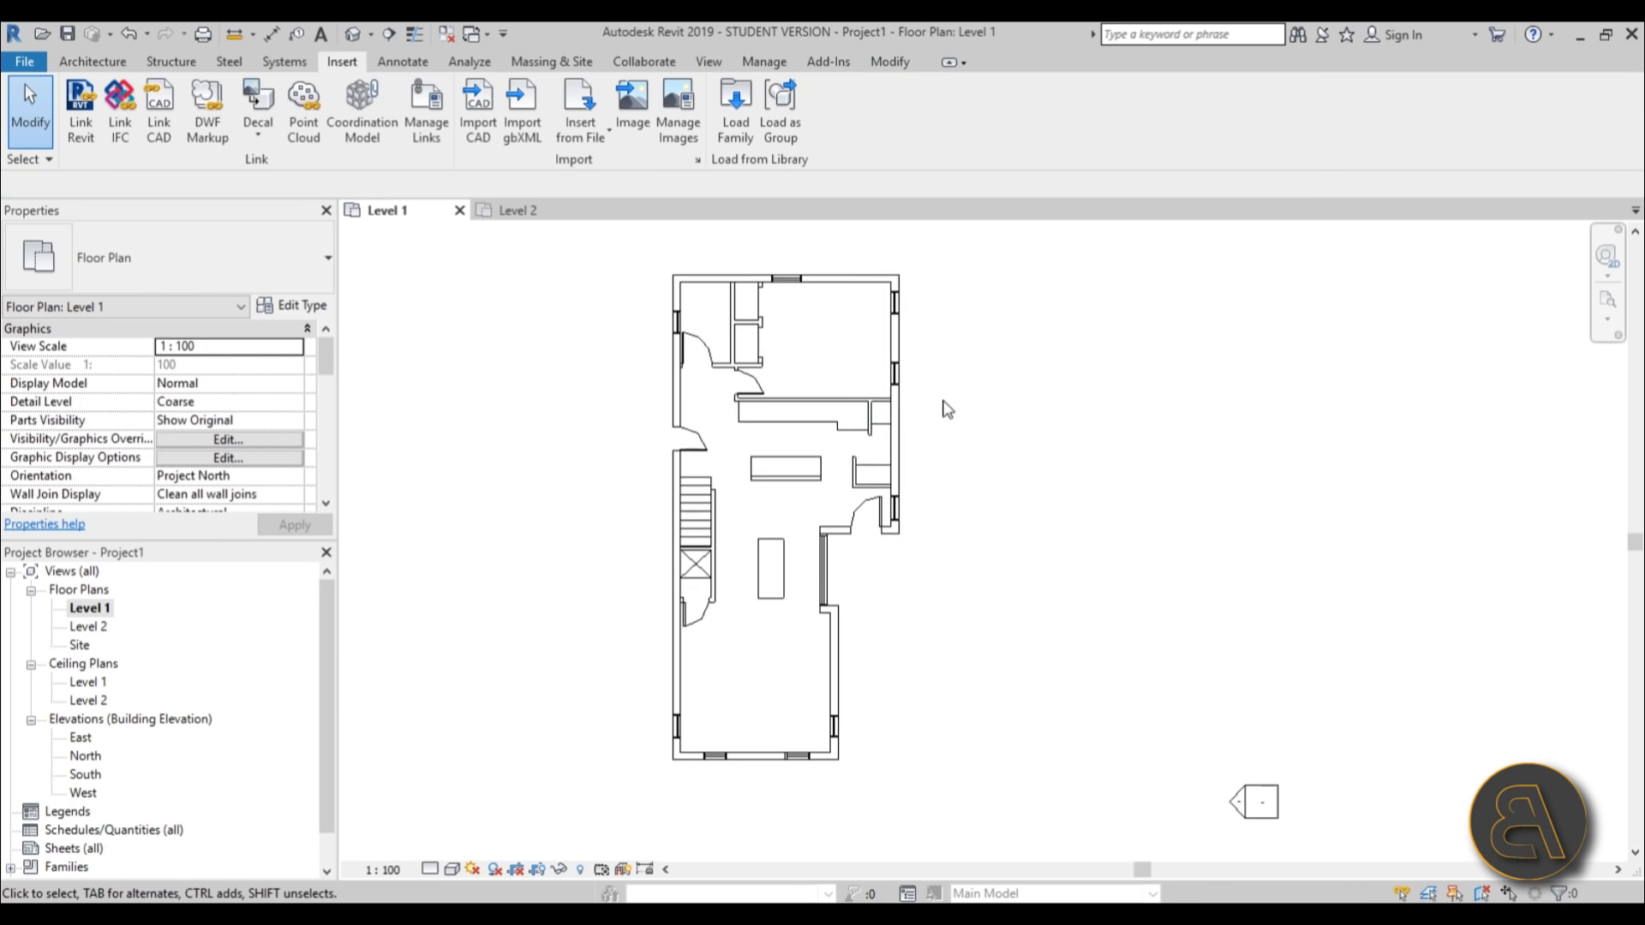
pyautogui.scroll(-3, 894, 410)
pyautogui.scroll(-2, 848, 634)
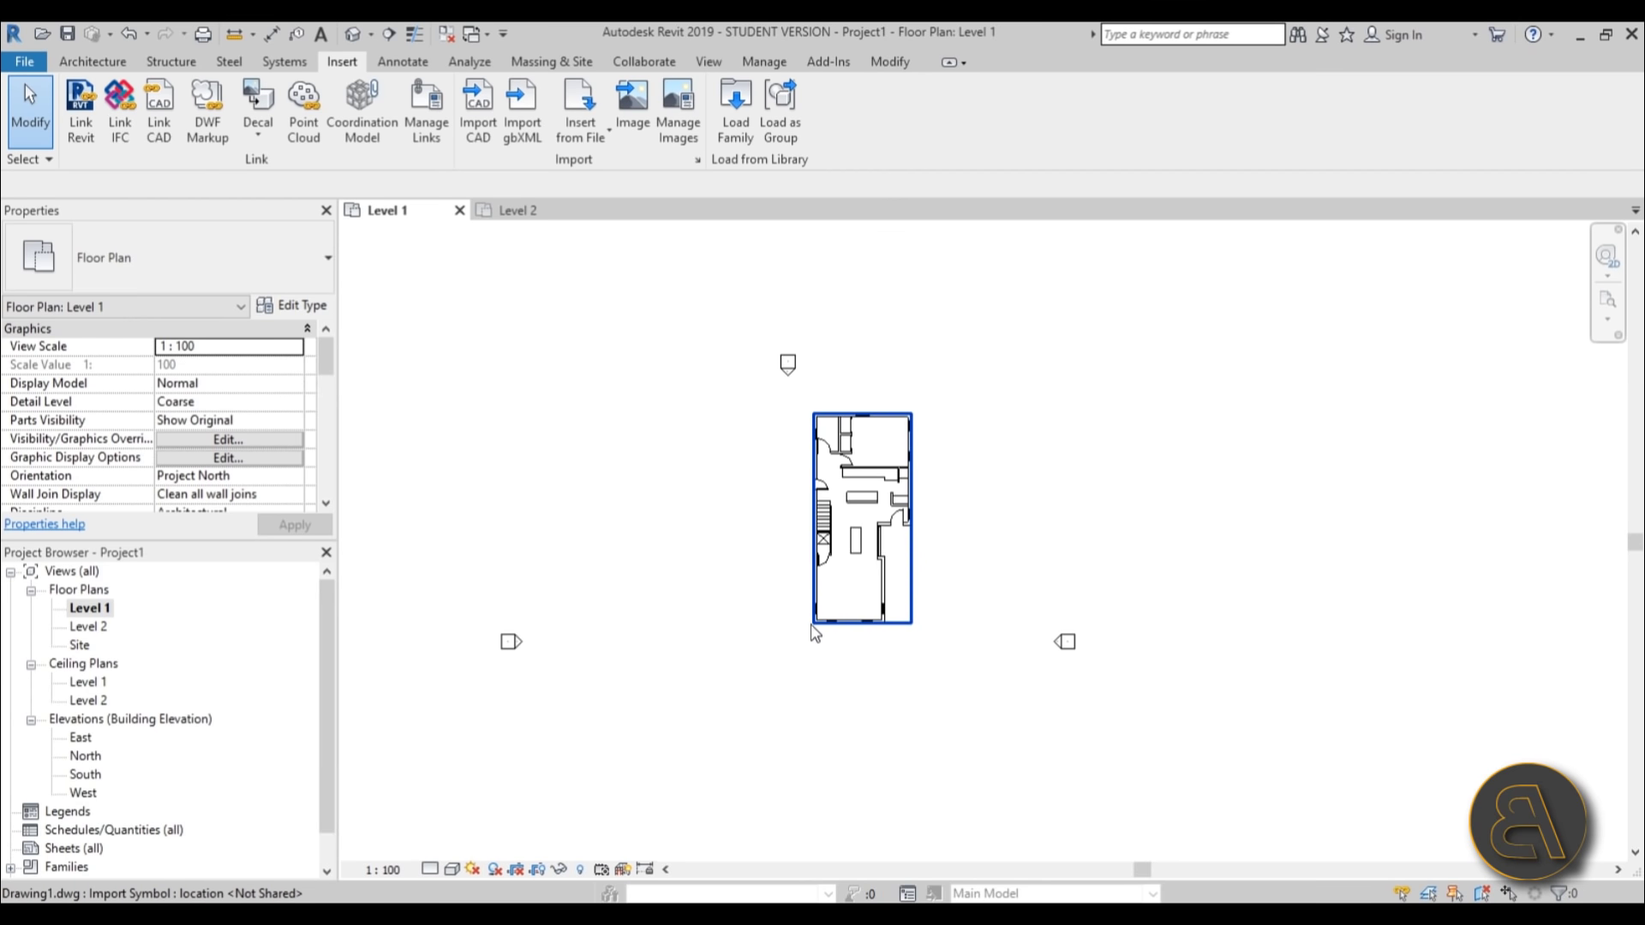
pyautogui.scroll(-2, 867, 364)
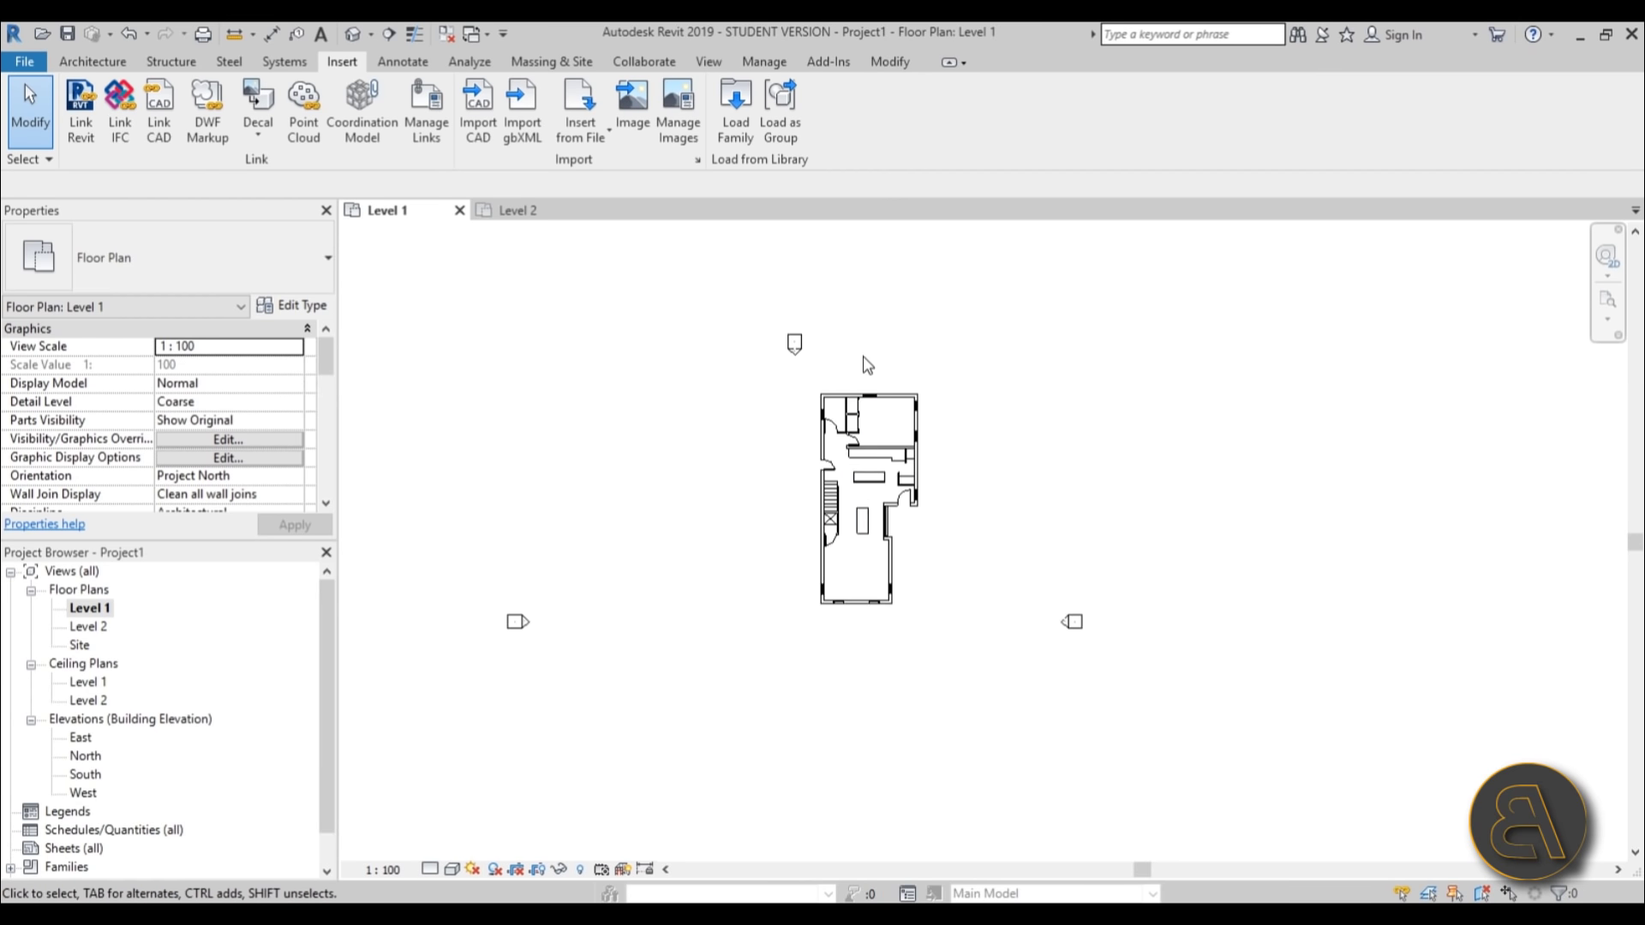
pyautogui.scroll(2, 867, 365)
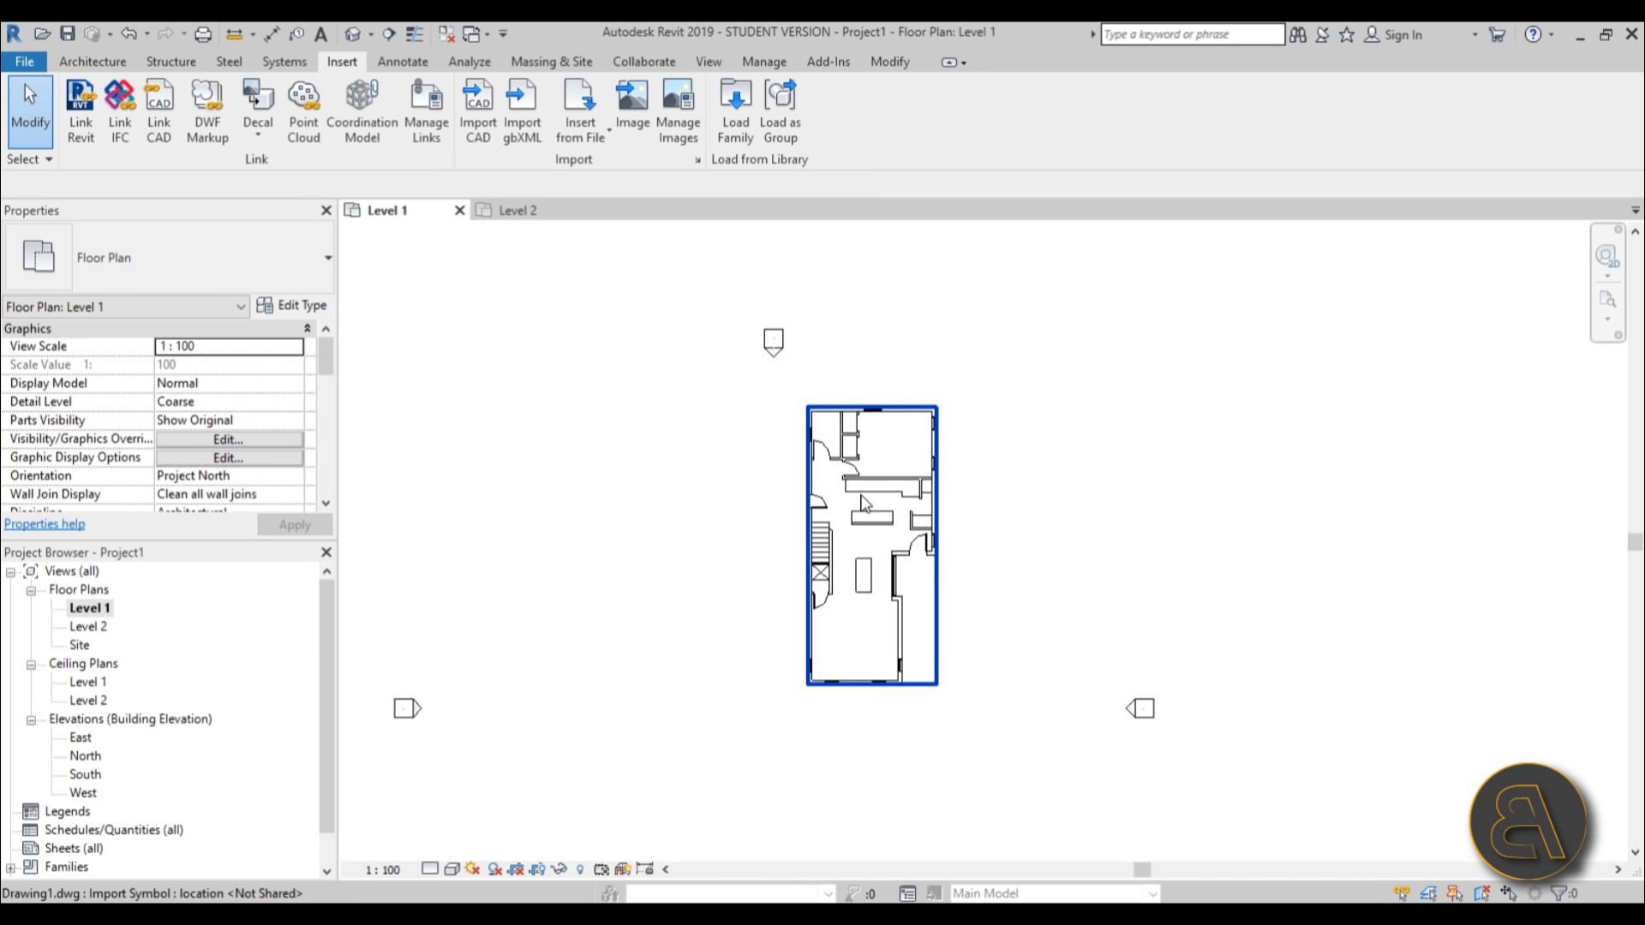
pyautogui.moveTo(858, 500); pyautogui.dragTo(741, 495, button='middle')
pyautogui.scroll(2, 743, 515)
pyautogui.scroll(-2, 743, 515)
# Open the Level 2 floor plan and import Drawing2.dwg there in meters with Auto - Origin to Origin positioning.
pyautogui.doubleClick(91, 627)
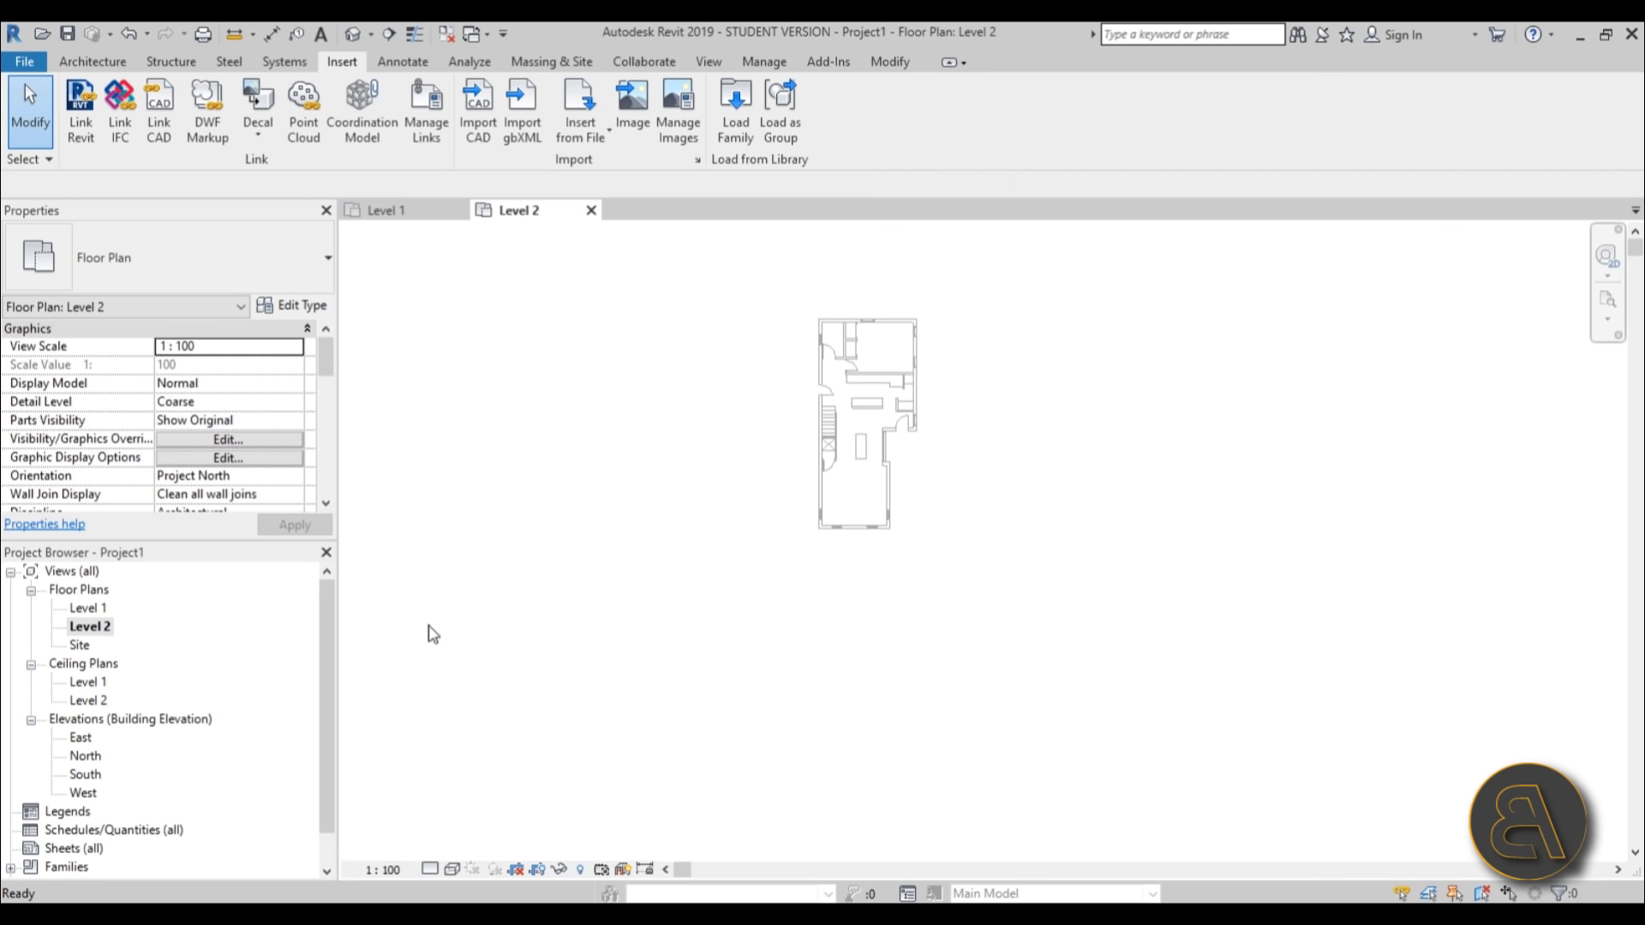
pyautogui.scroll(4, 793, 419)
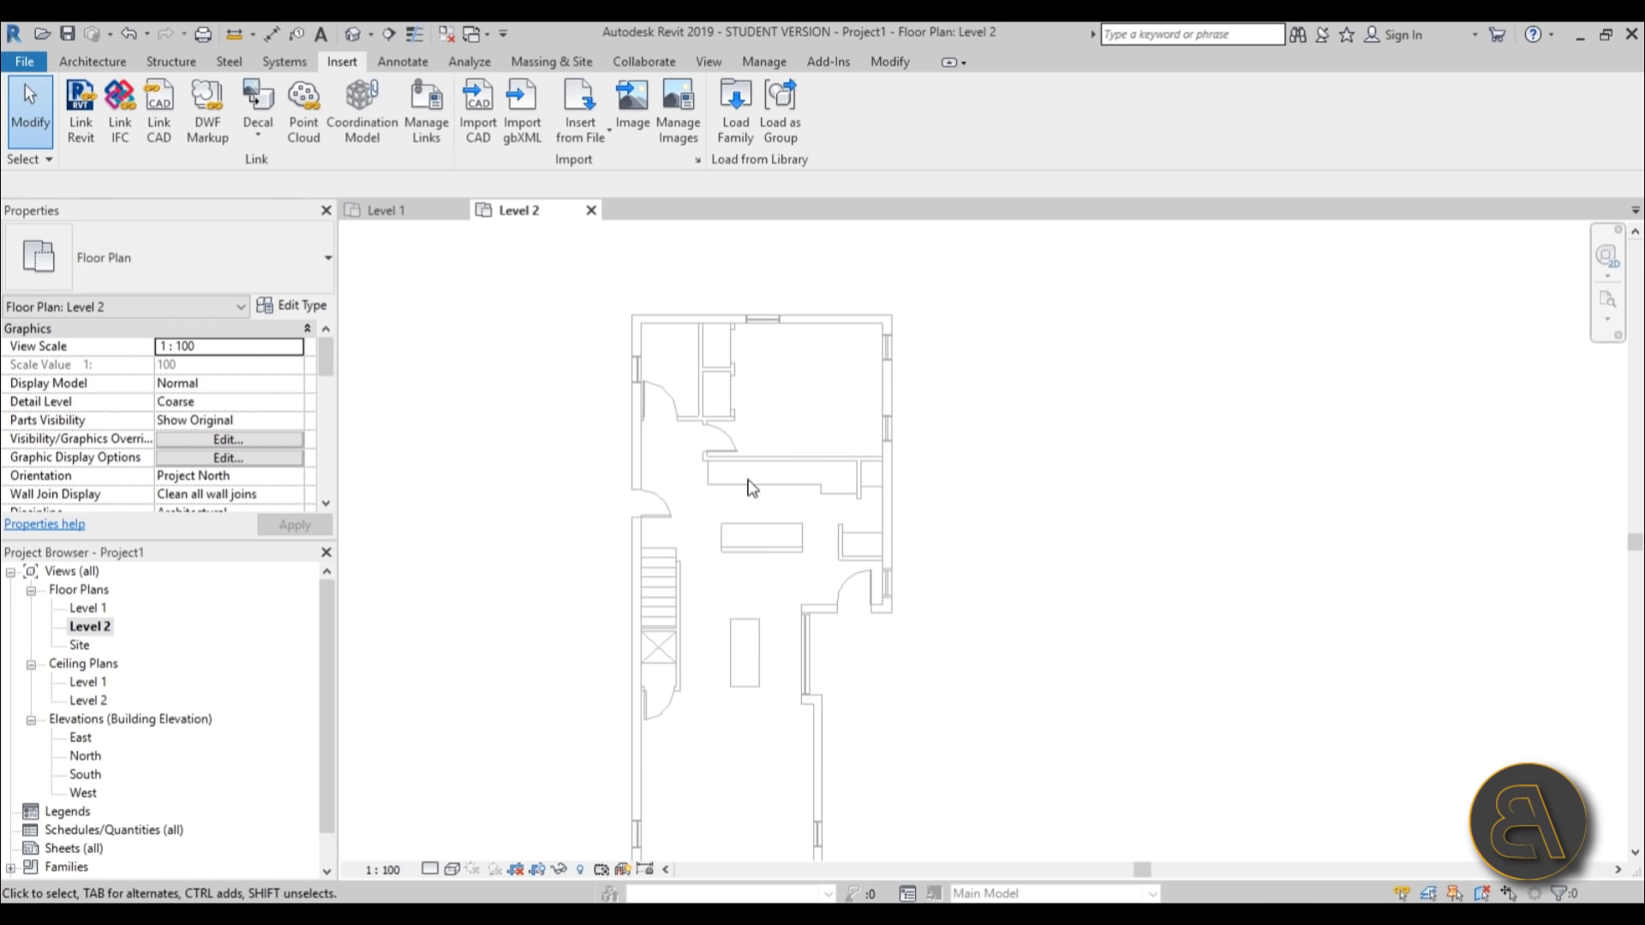
pyautogui.scroll(-2, 752, 487)
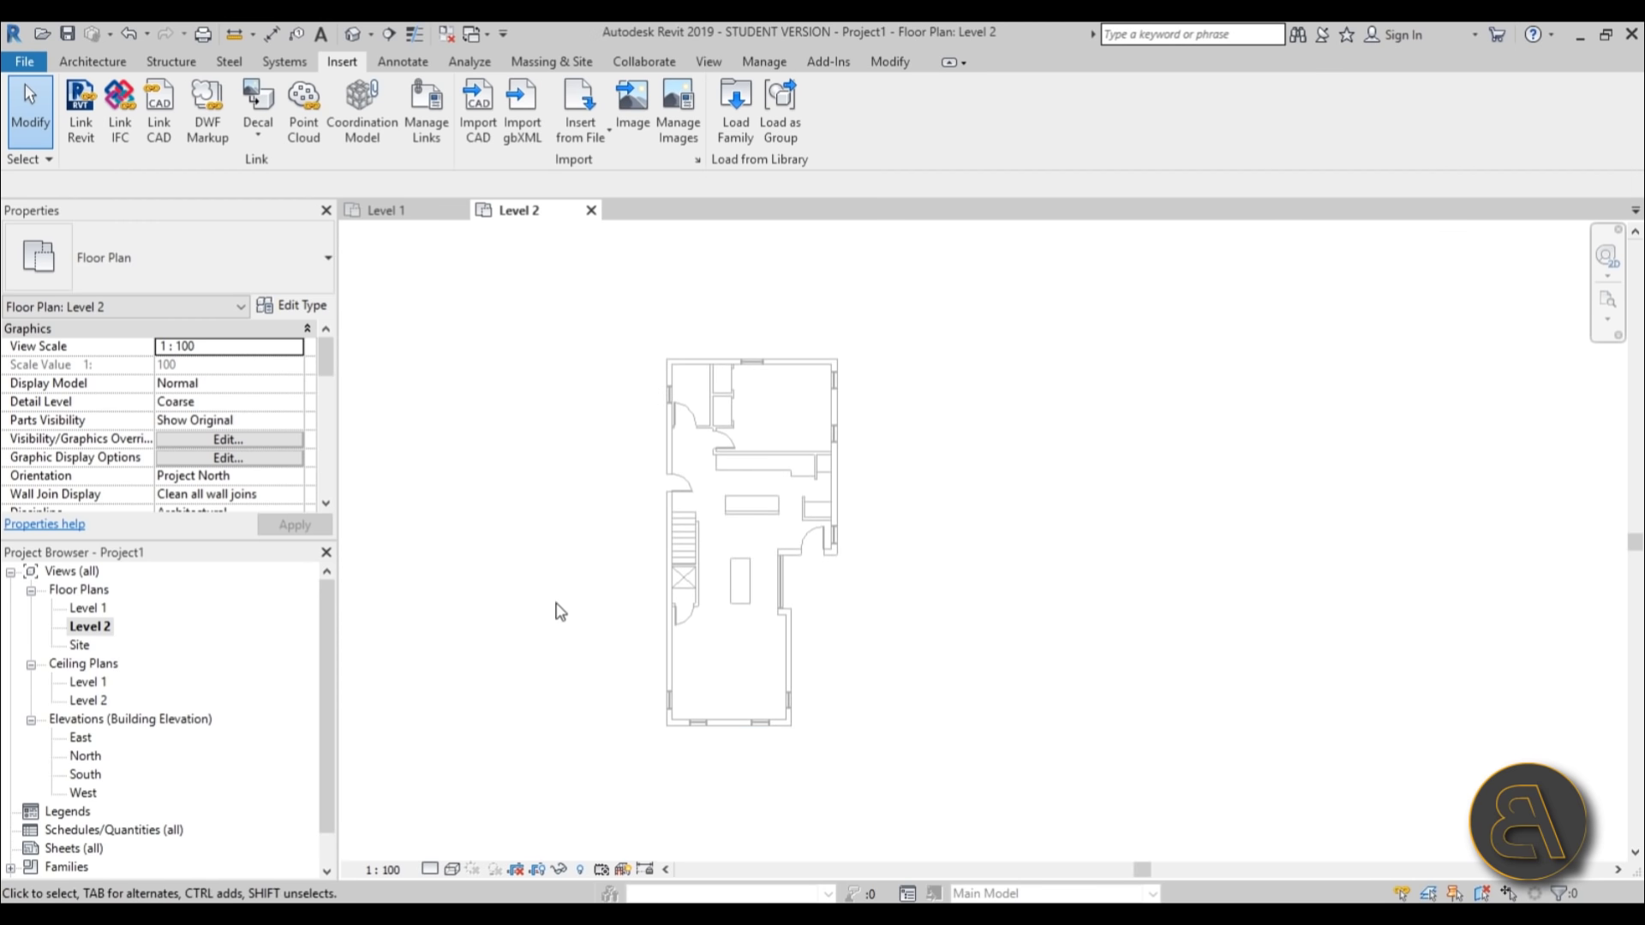
pyautogui.moveTo(562, 617); pyautogui.dragTo(574, 614, button='middle')
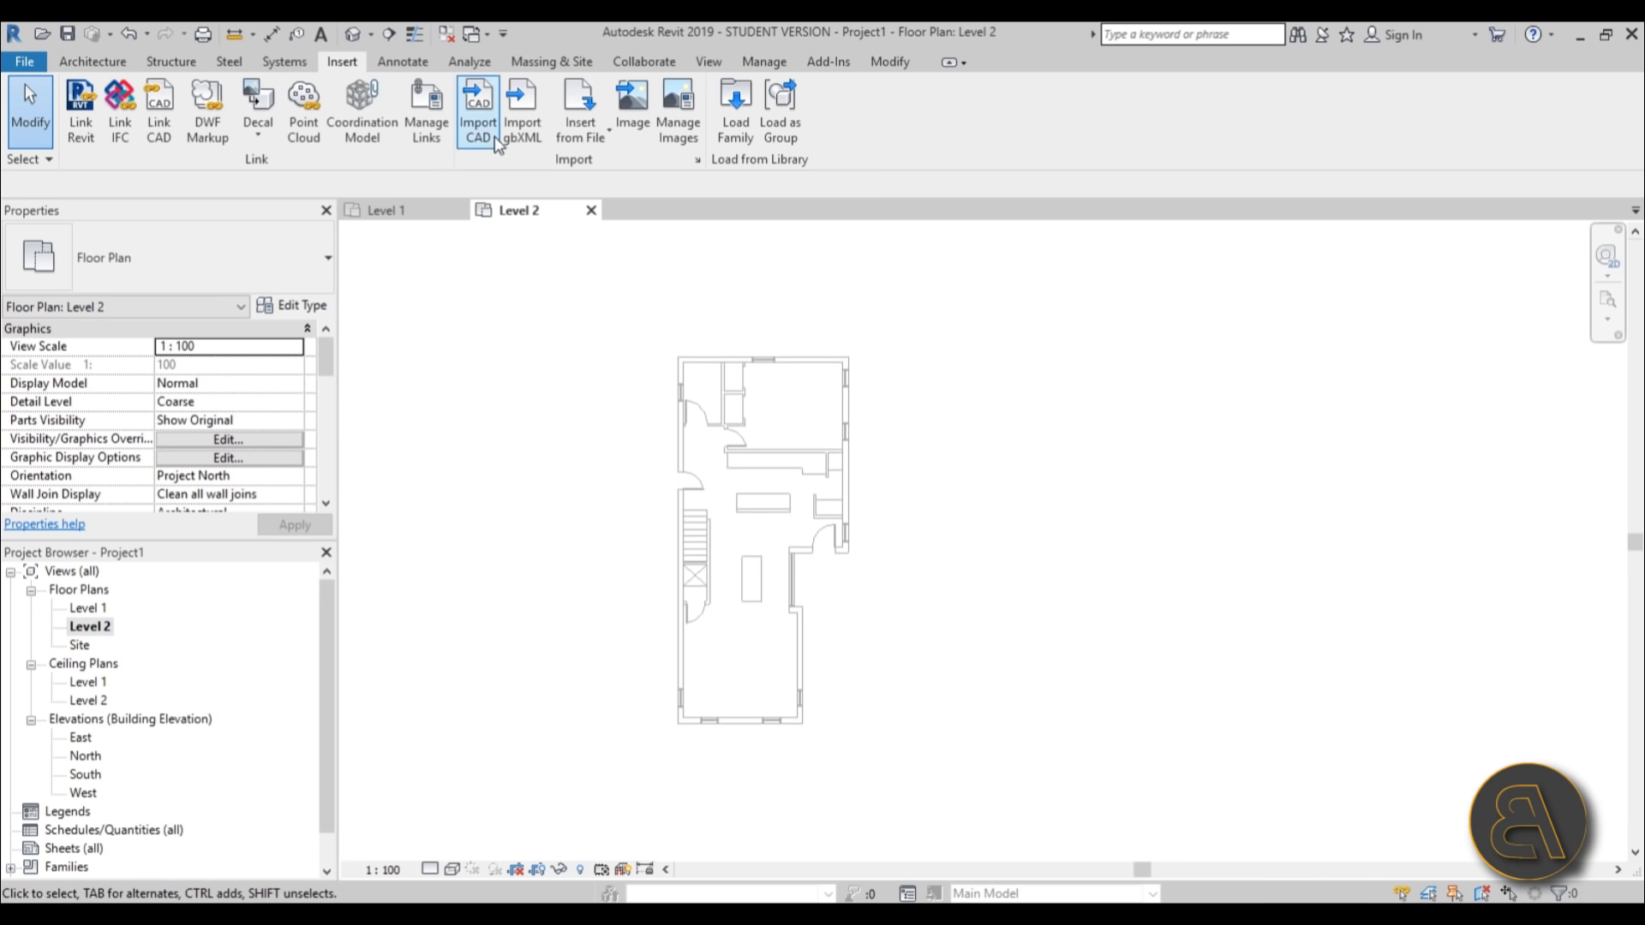
pyautogui.click(485, 127)
pyautogui.click(689, 347)
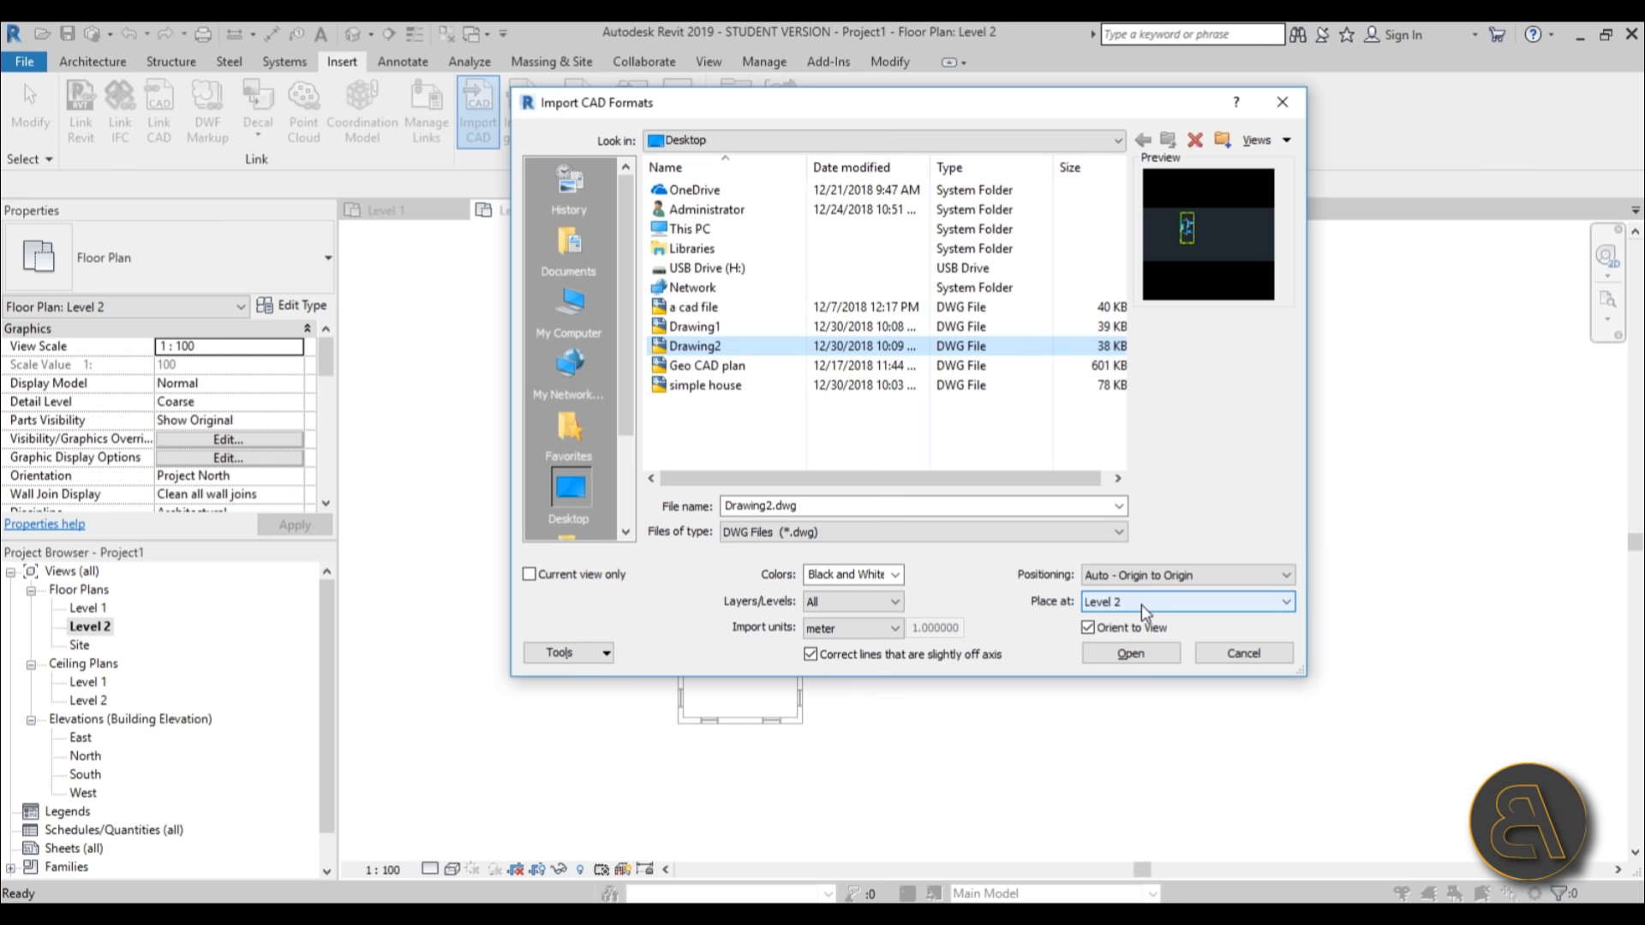
pyautogui.click(1114, 654)
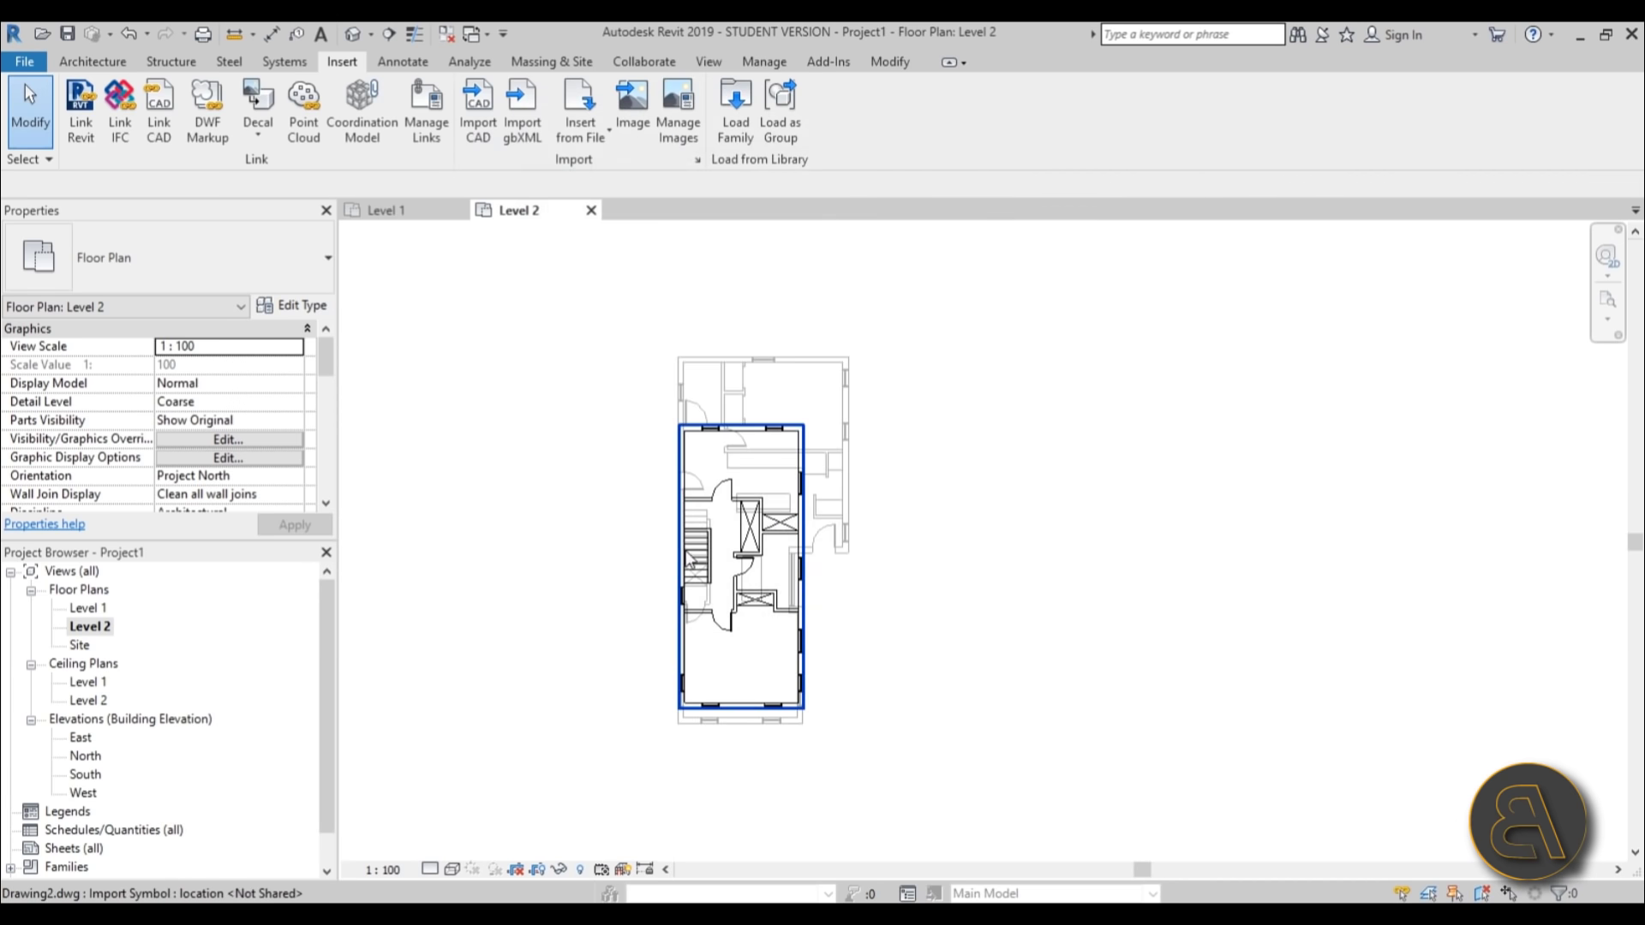
# Examine how the walls and corners of the upper plan line up with the underlying lower level plan.
pyautogui.scroll(3, 885, 528)
pyautogui.moveTo(866, 275); pyautogui.dragTo(892, 470, button='middle')
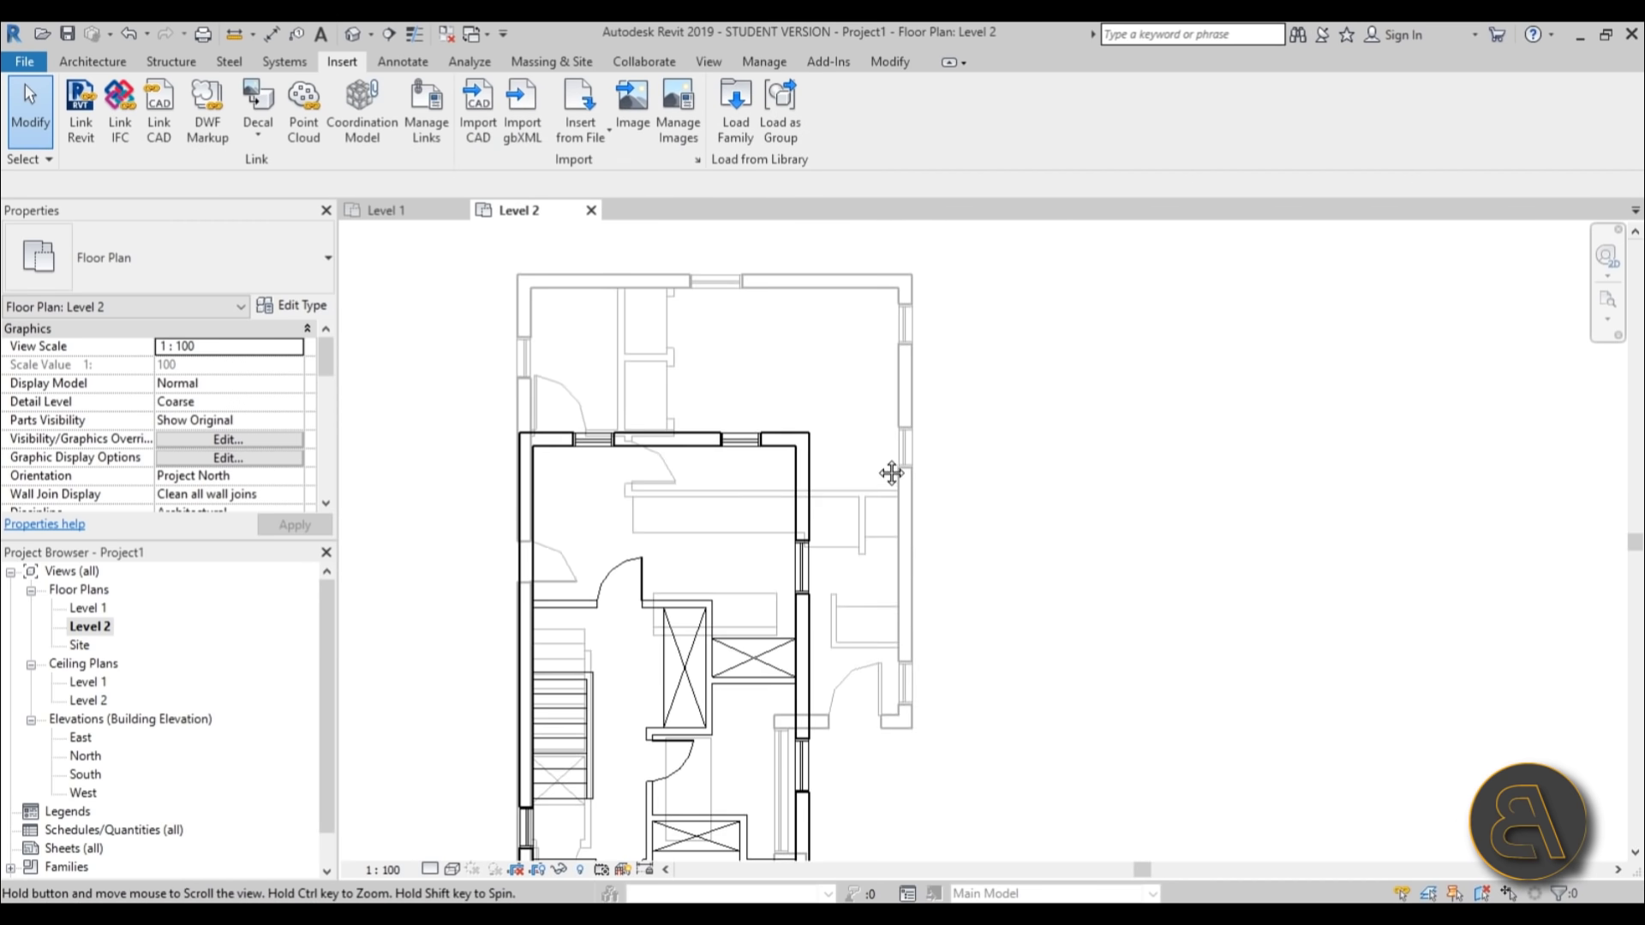
pyautogui.scroll(2, 561, 443)
pyautogui.scroll(-4, 685, 293)
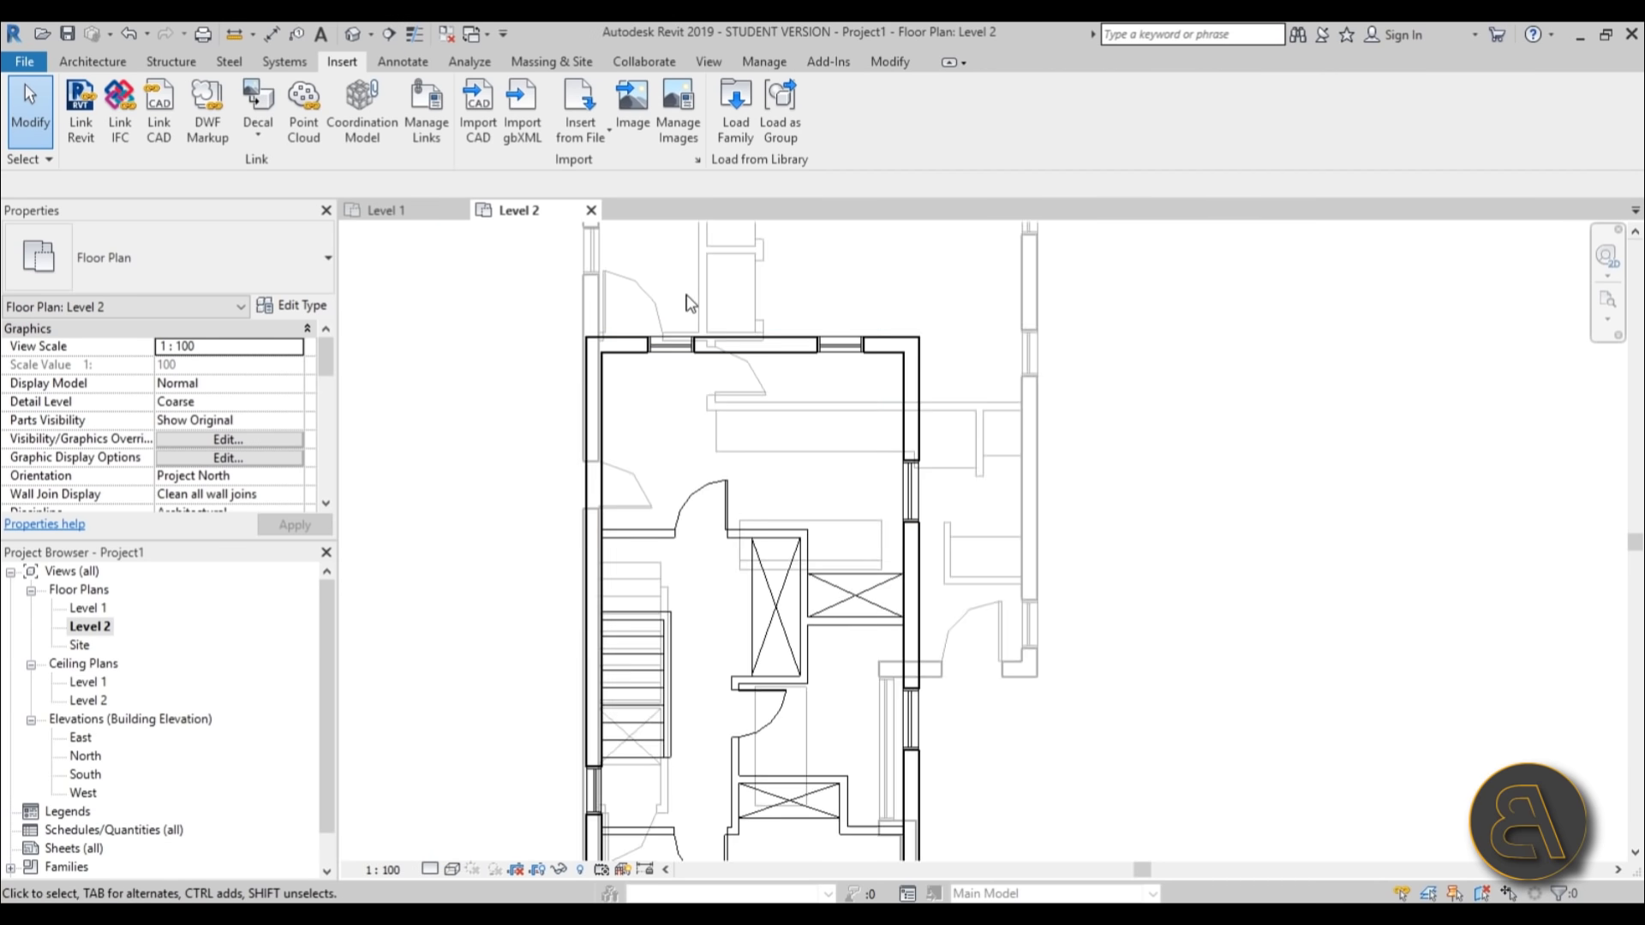
pyautogui.moveTo(690, 276); pyautogui.dragTo(792, 137, button='middle')
pyautogui.scroll(2, 576, 639)
pyautogui.scroll(2, 523, 594)
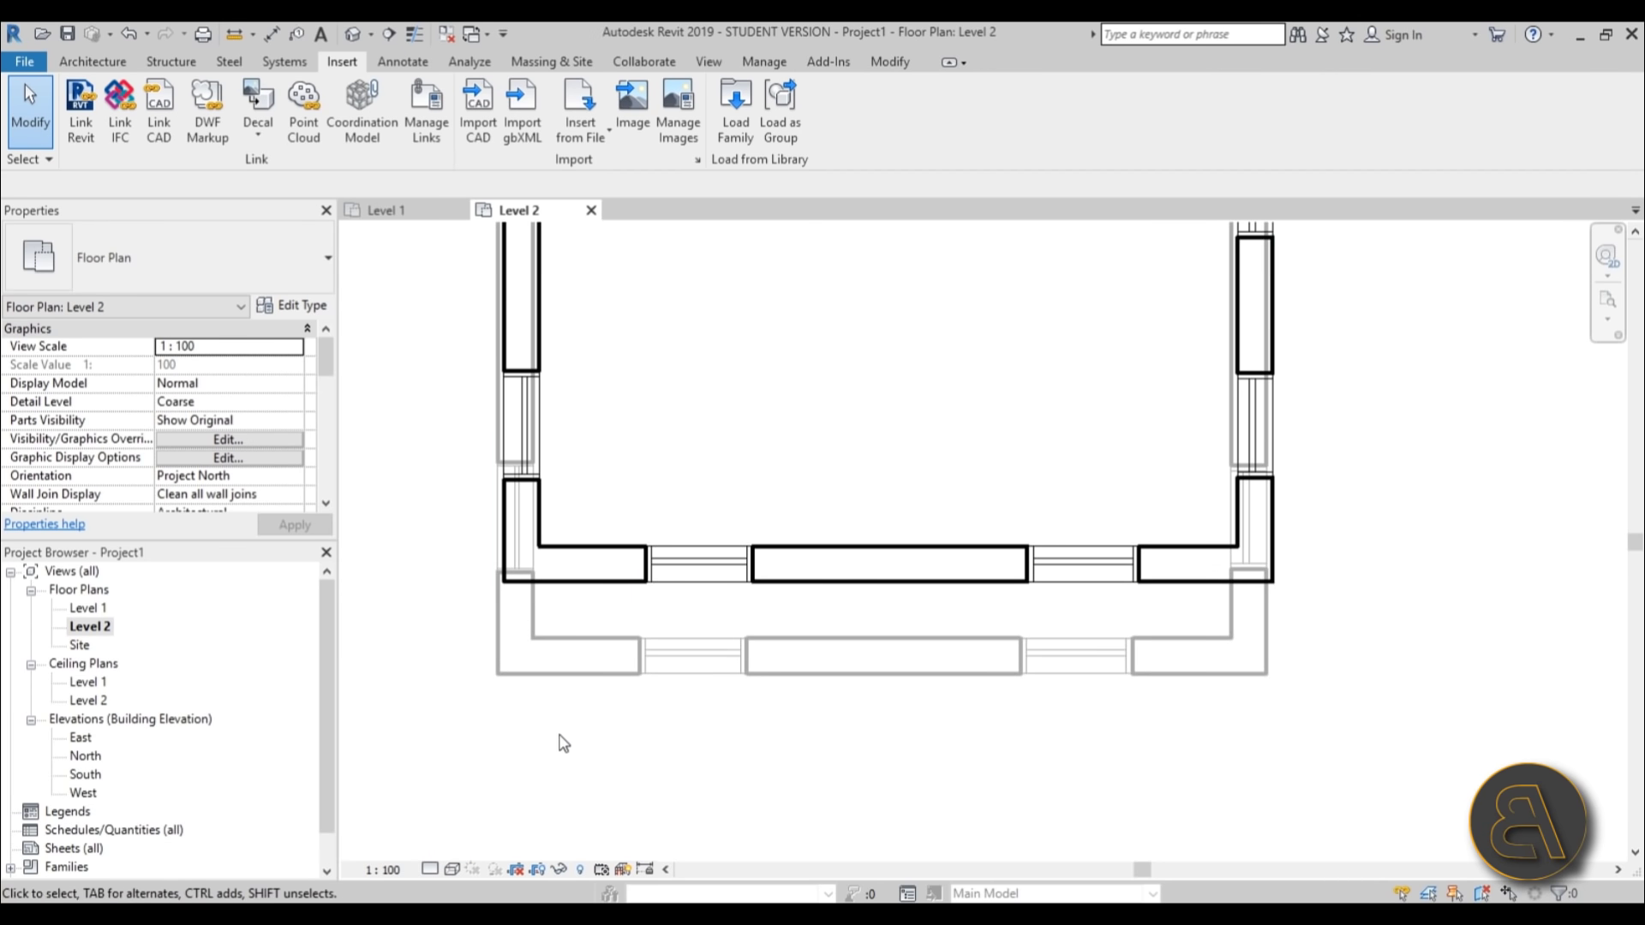
pyautogui.moveTo(563, 744); pyautogui.dragTo(663, 678, button='middle')
# Unpin the imported Drawing2.dwg plan on Level 2 and move it freely to the right and slightly upward.
pyautogui.click(724, 507)
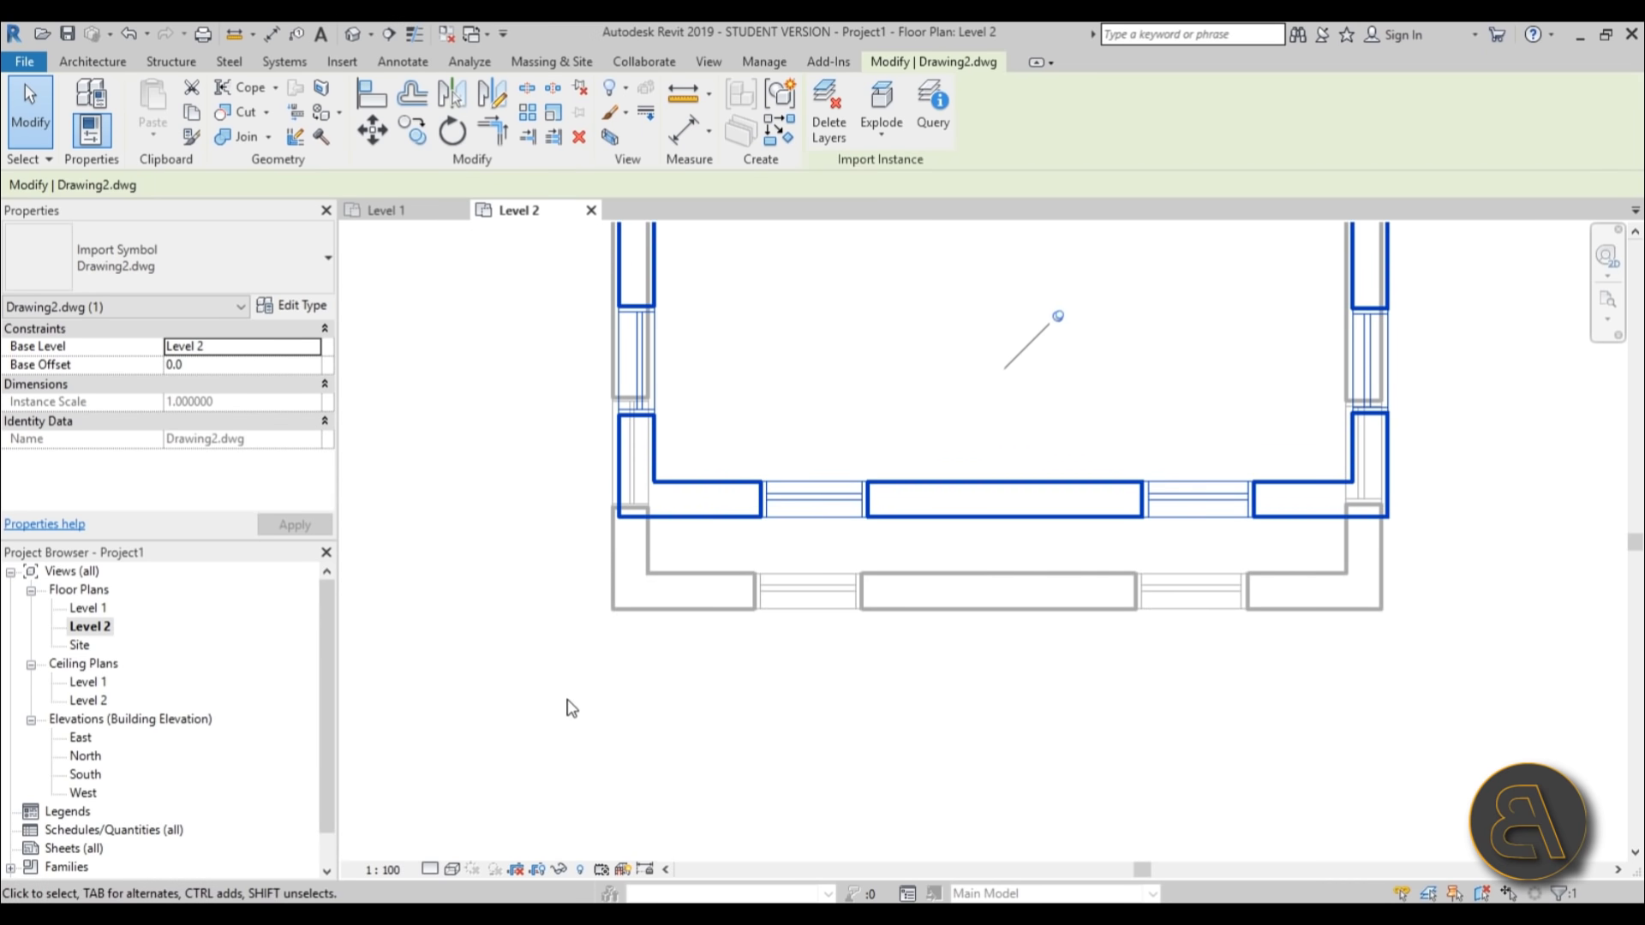
pyautogui.scroll(-3, 690, 651)
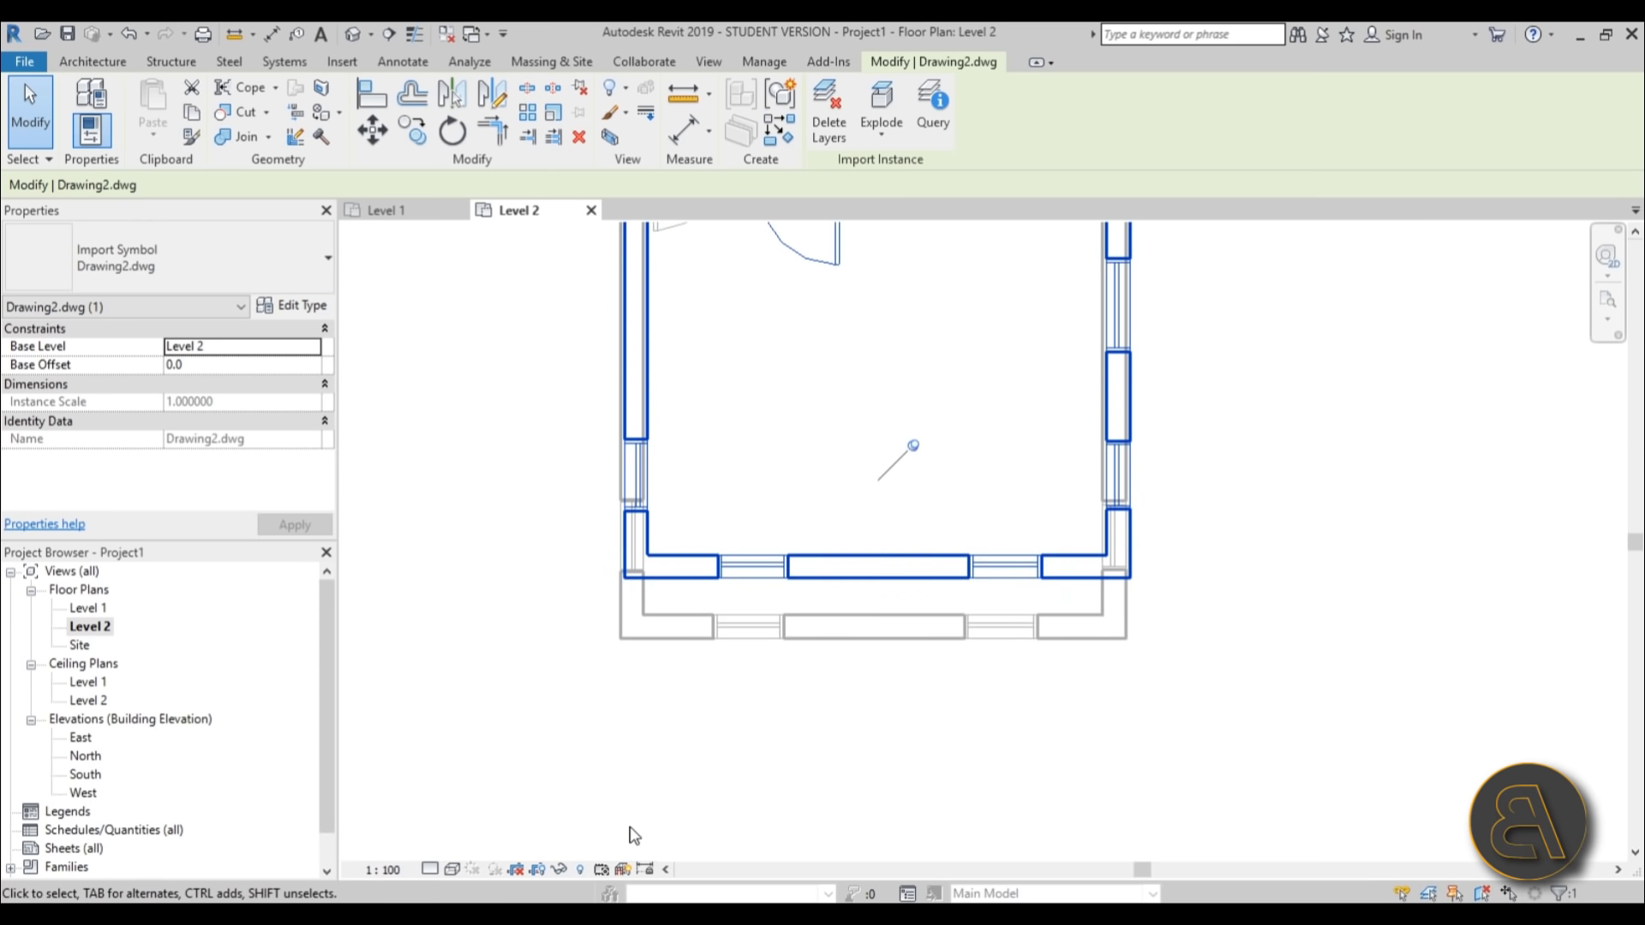
pyautogui.scroll(-3, 718, 692)
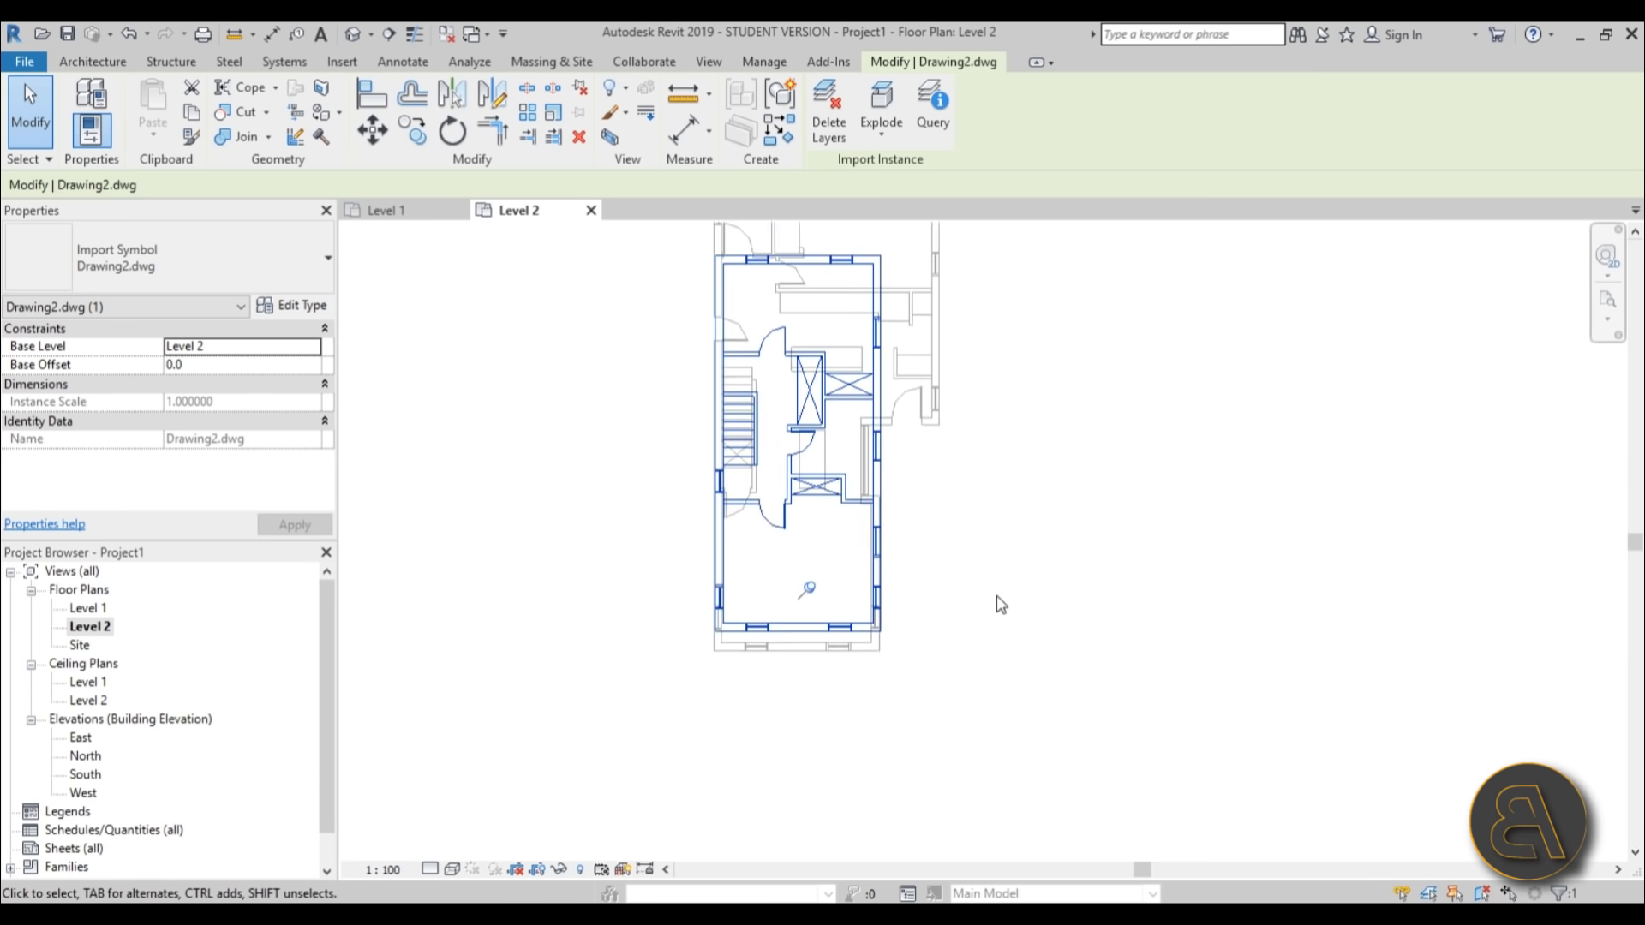
pyautogui.scroll(2, 754, 728)
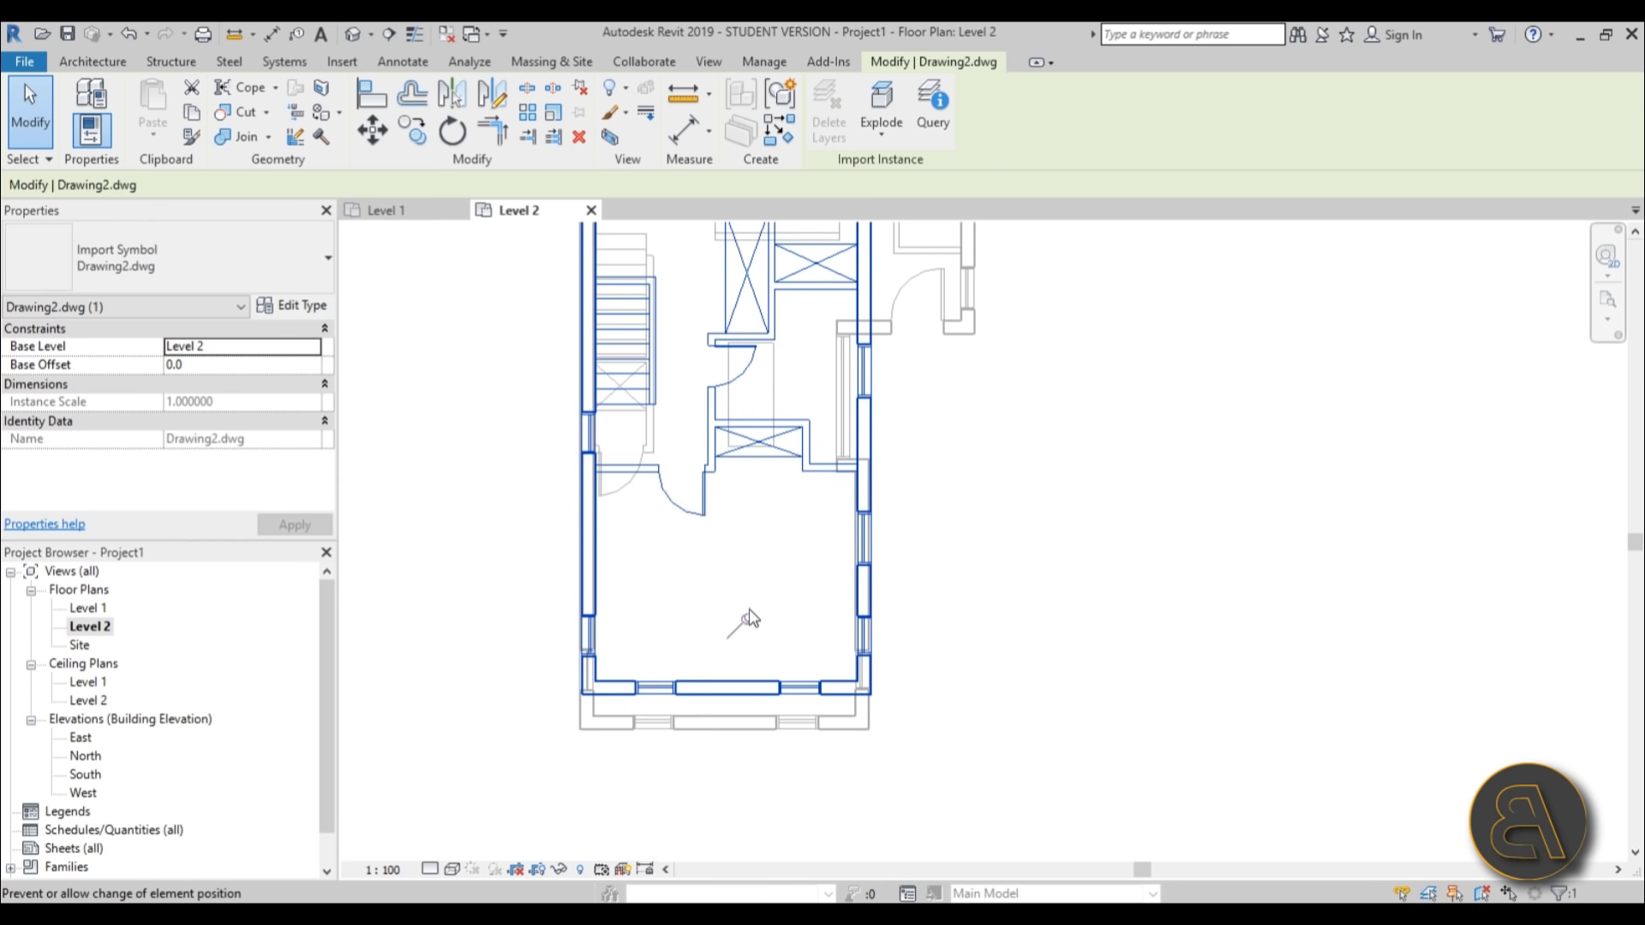
pyautogui.click(747, 619)
pyautogui.moveTo(781, 409); pyautogui.dragTo(824, 417)
pyautogui.click(1085, 593)
pyautogui.scroll(2, 712, 672)
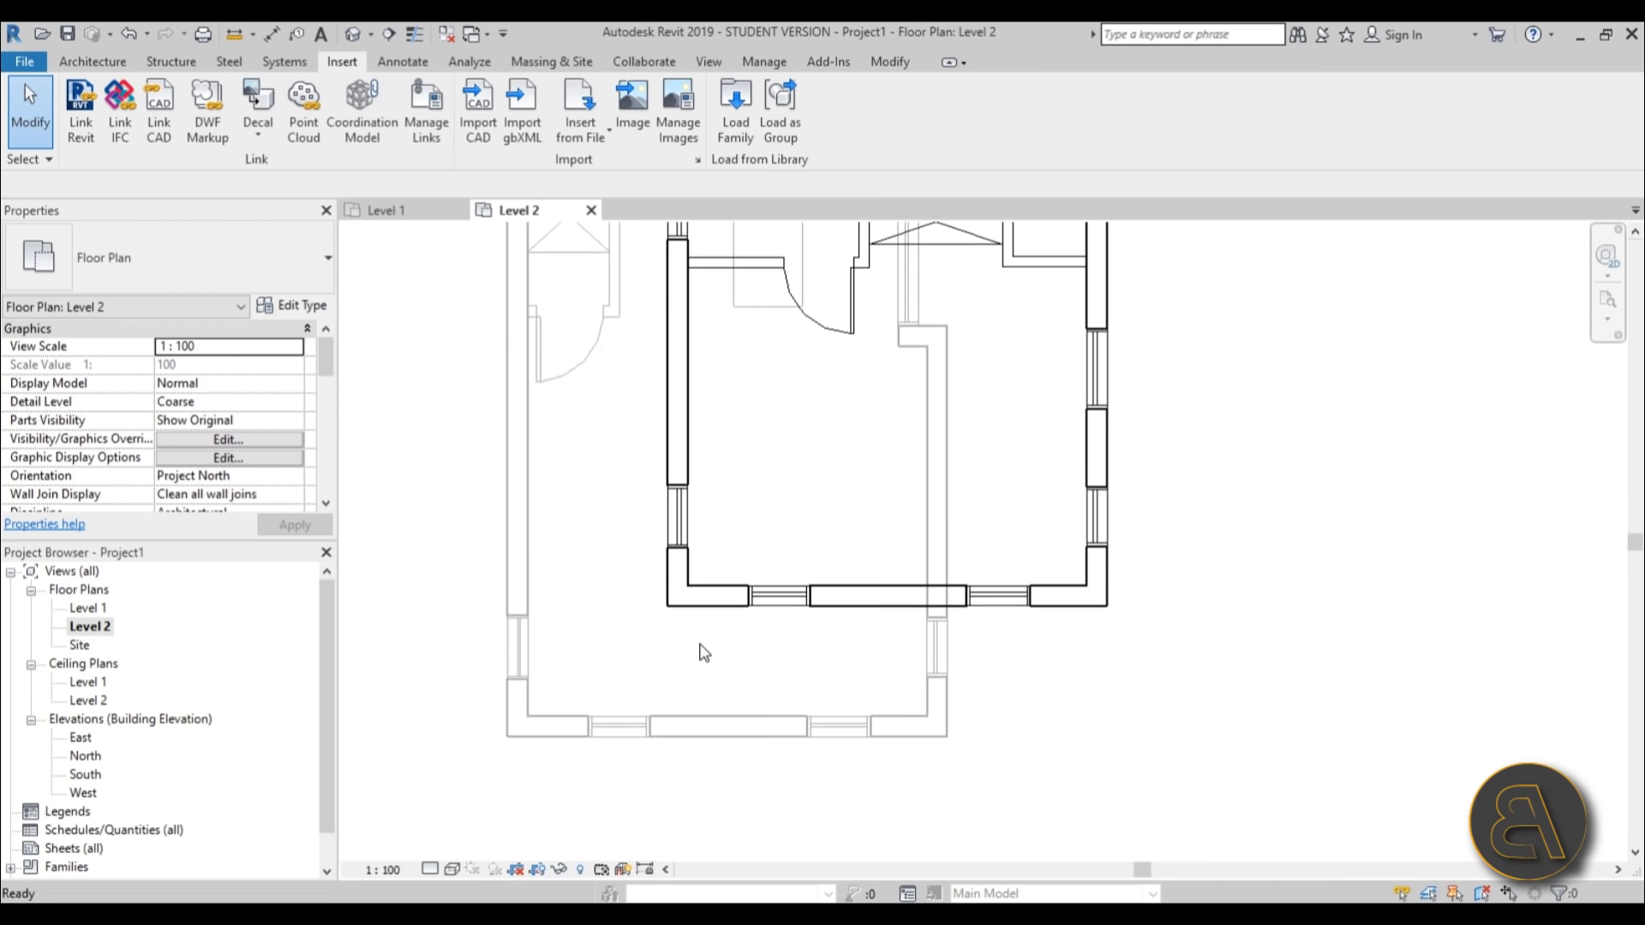
# Align the upper plan's bottom and left exterior wall faces with the matching faces of the underlying lower plan on Level 2.
pyautogui.press('a')
pyautogui.press('l')
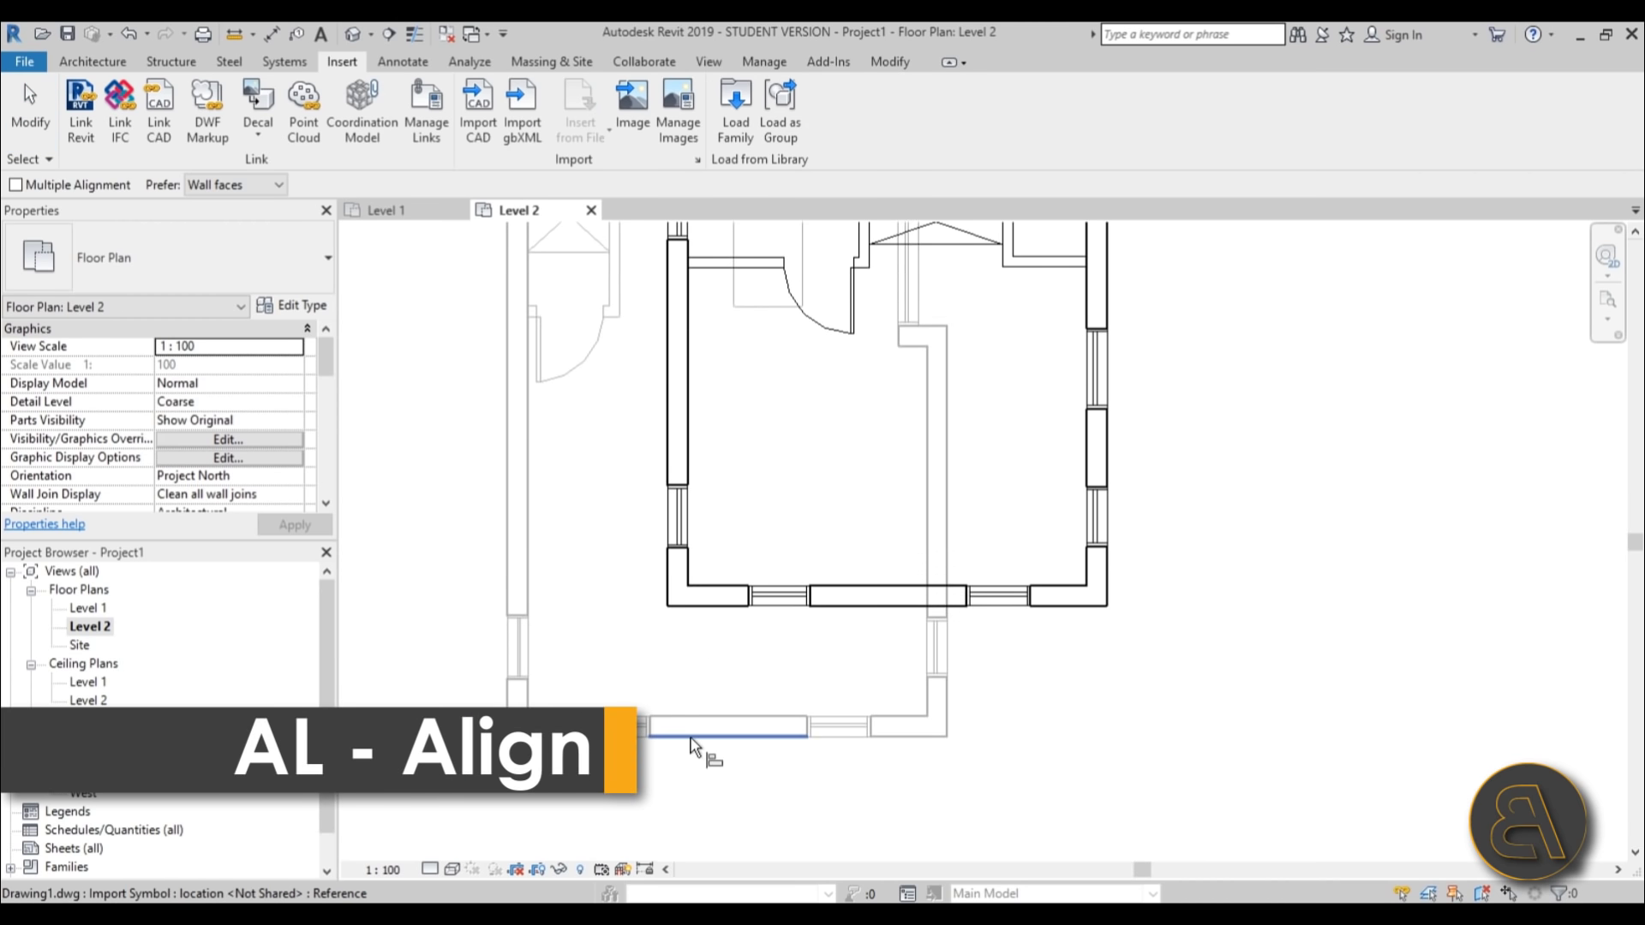
pyautogui.click(693, 737)
pyautogui.click(720, 606)
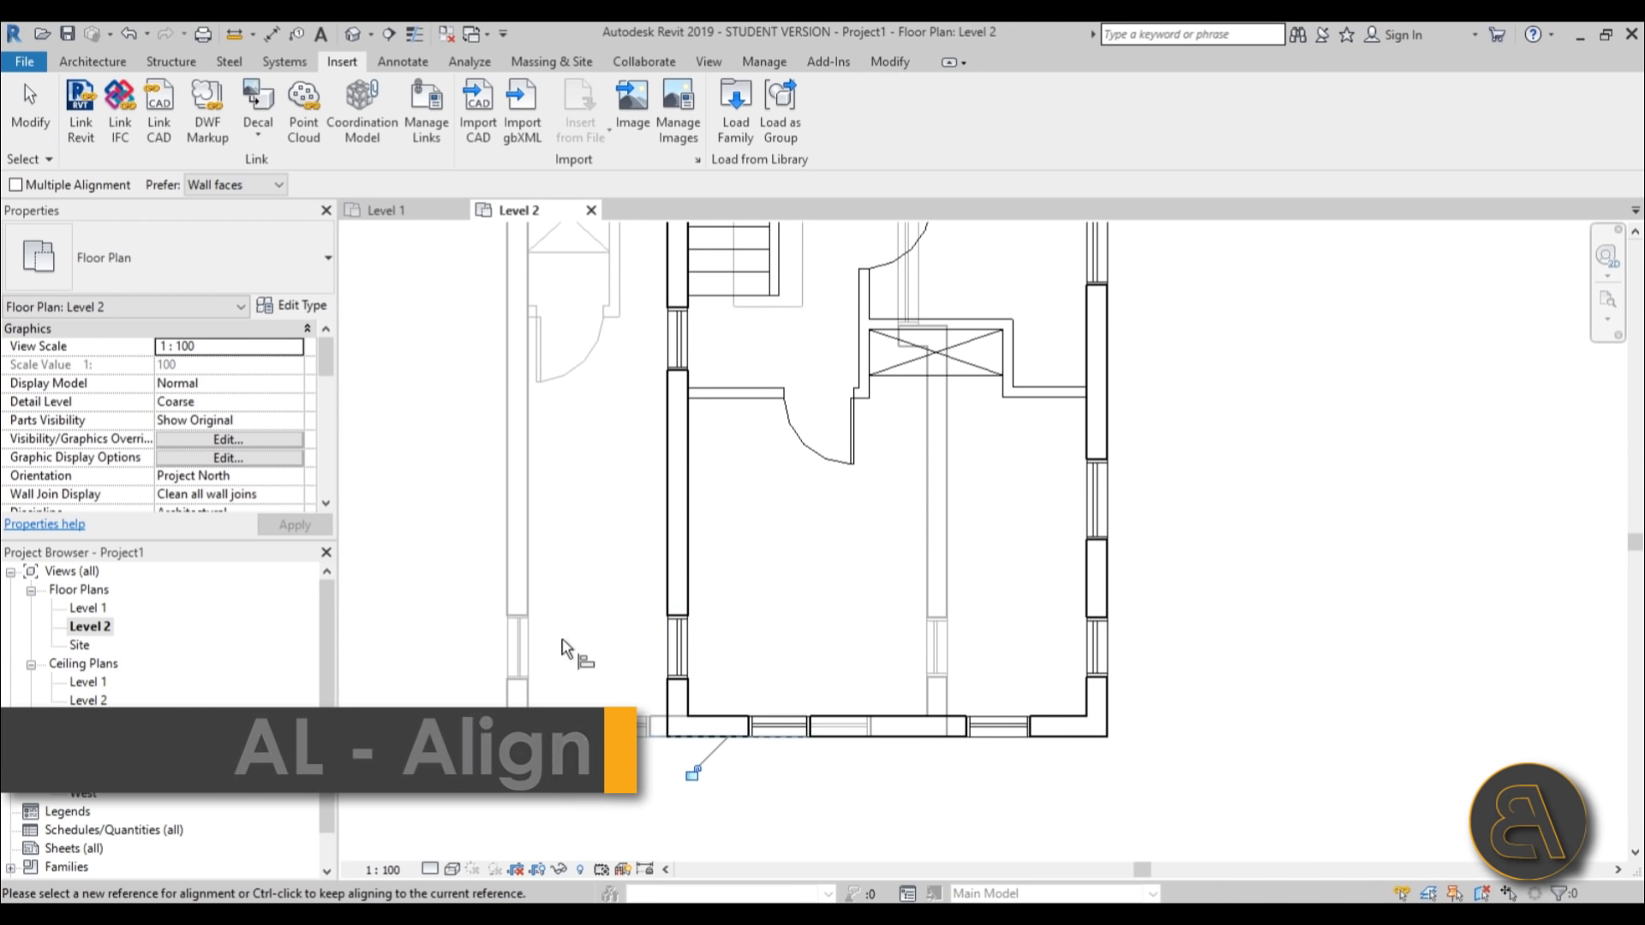
pyautogui.click(516, 545)
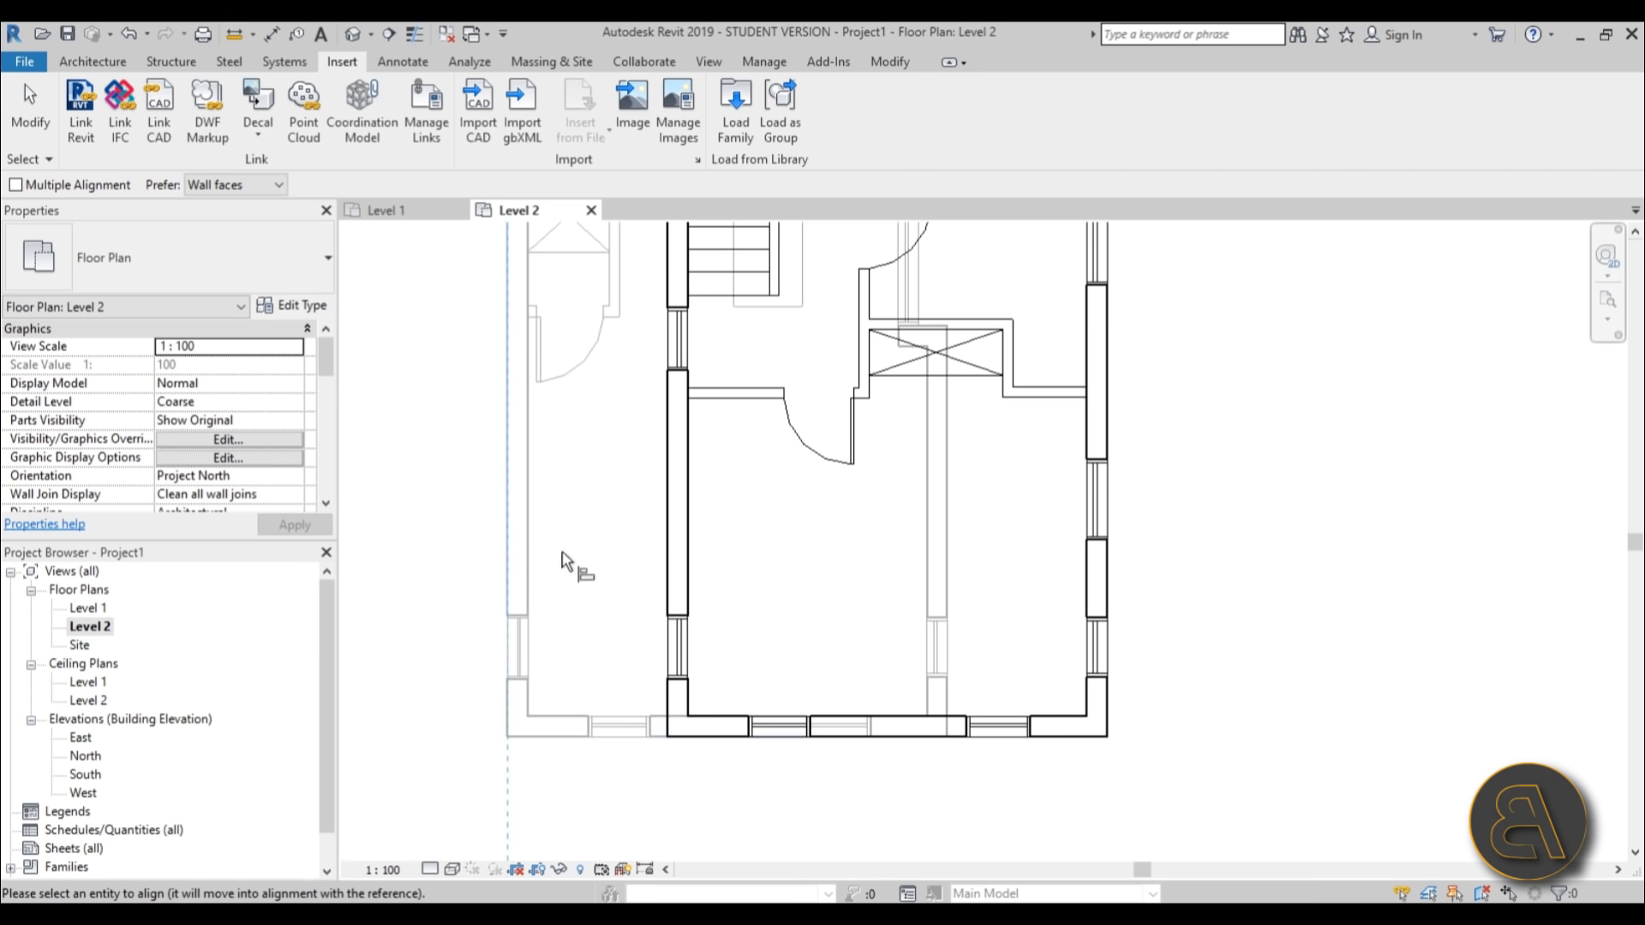
pyautogui.click(668, 591)
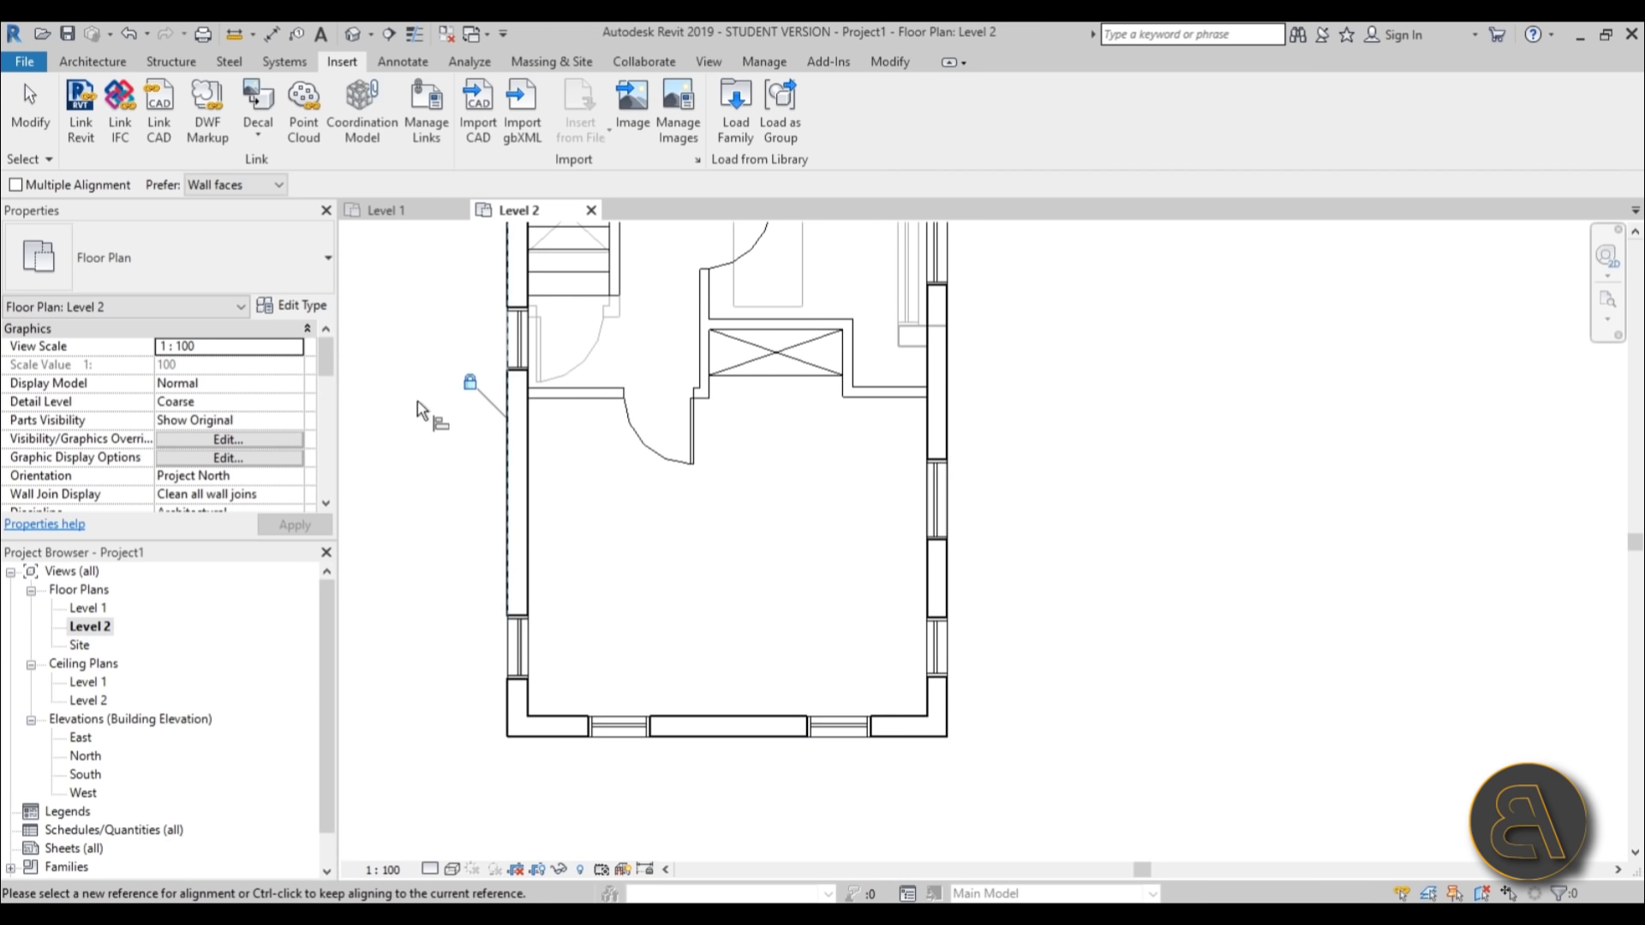
pyautogui.click(30, 111)
# Examine how the upper plan sits over the lower plan on Level 2 and in the default 3D view.
pyautogui.scroll(-3, 834, 440)
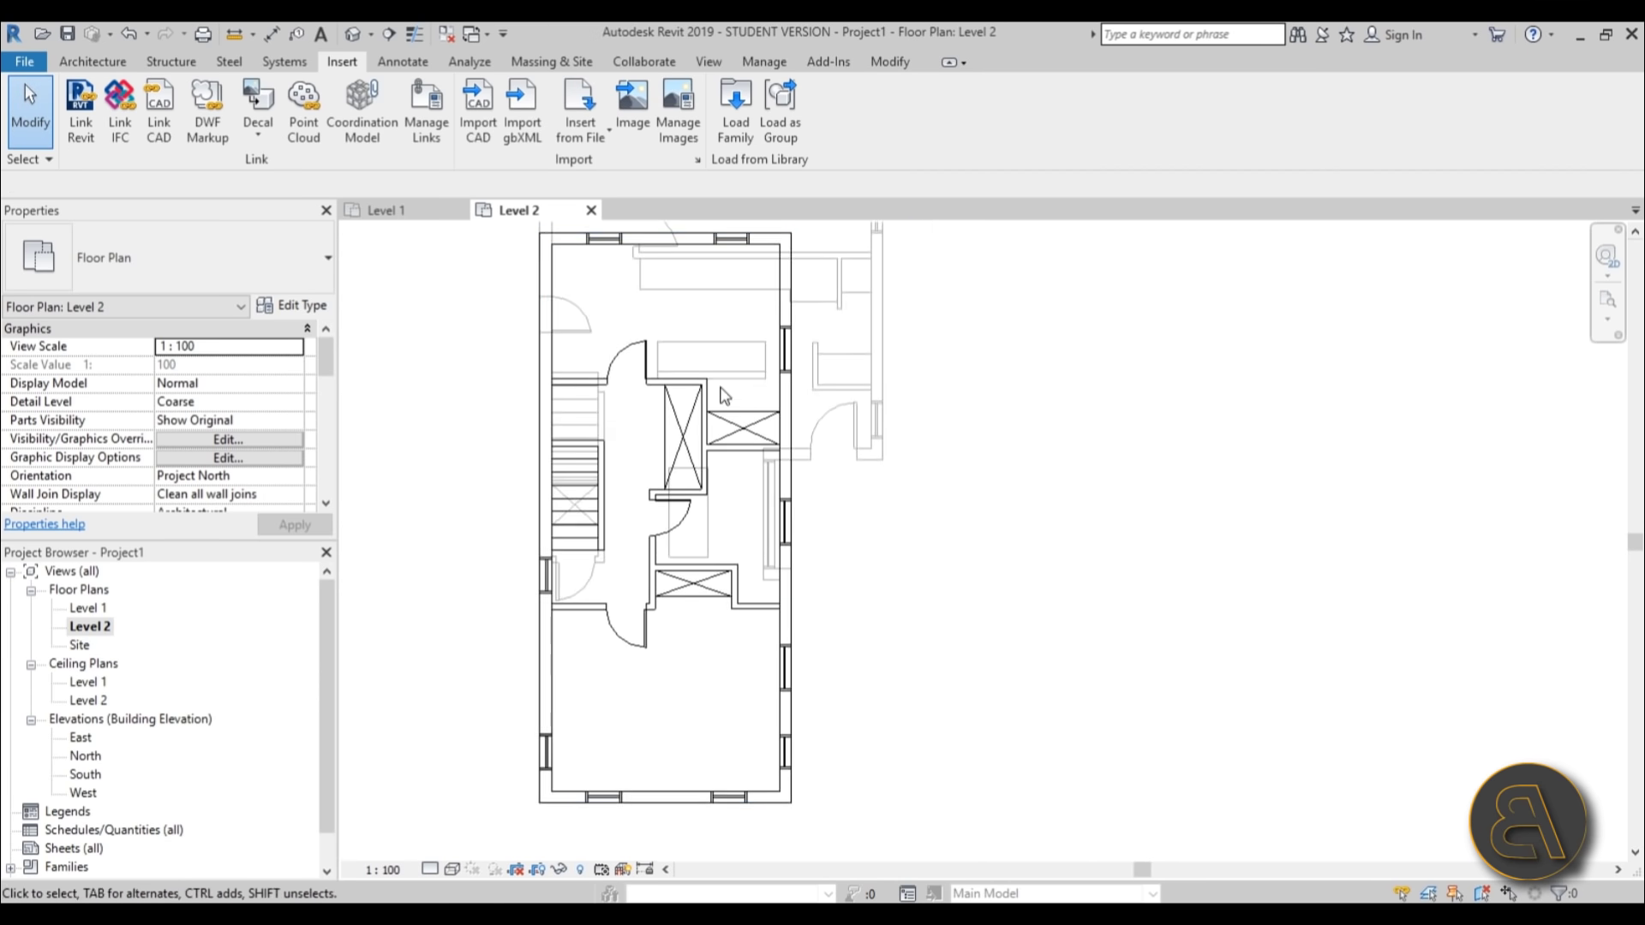
pyautogui.click(587, 353)
pyautogui.scroll(1, 575, 283)
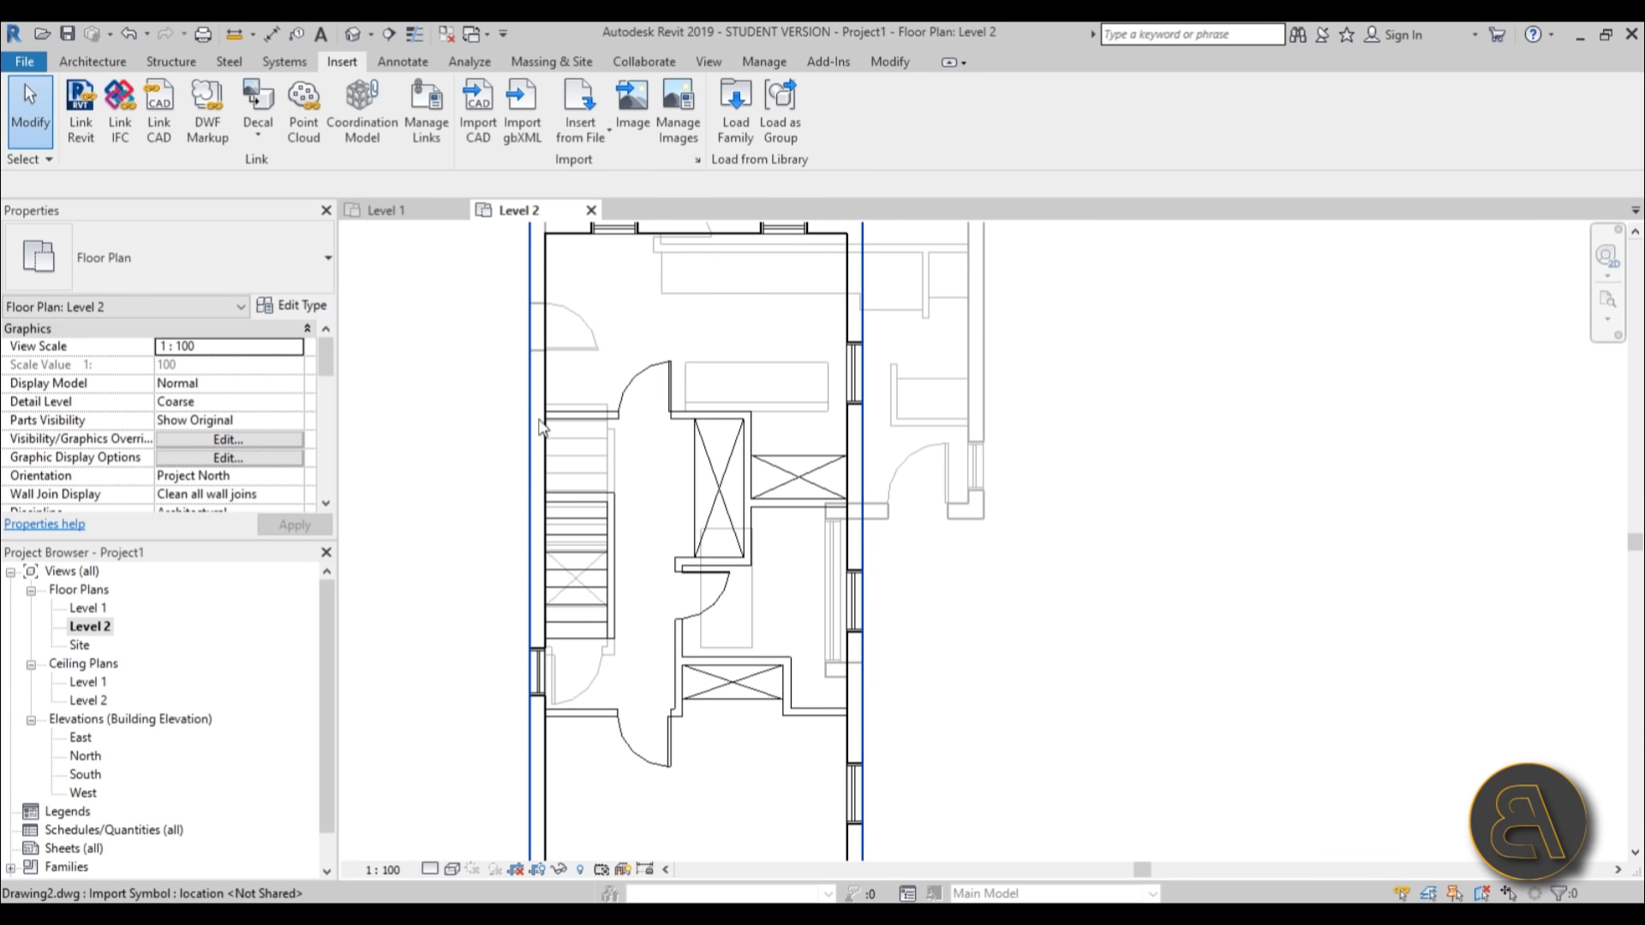
pyautogui.moveTo(685, 371); pyautogui.dragTo(664, 462, button='middle')
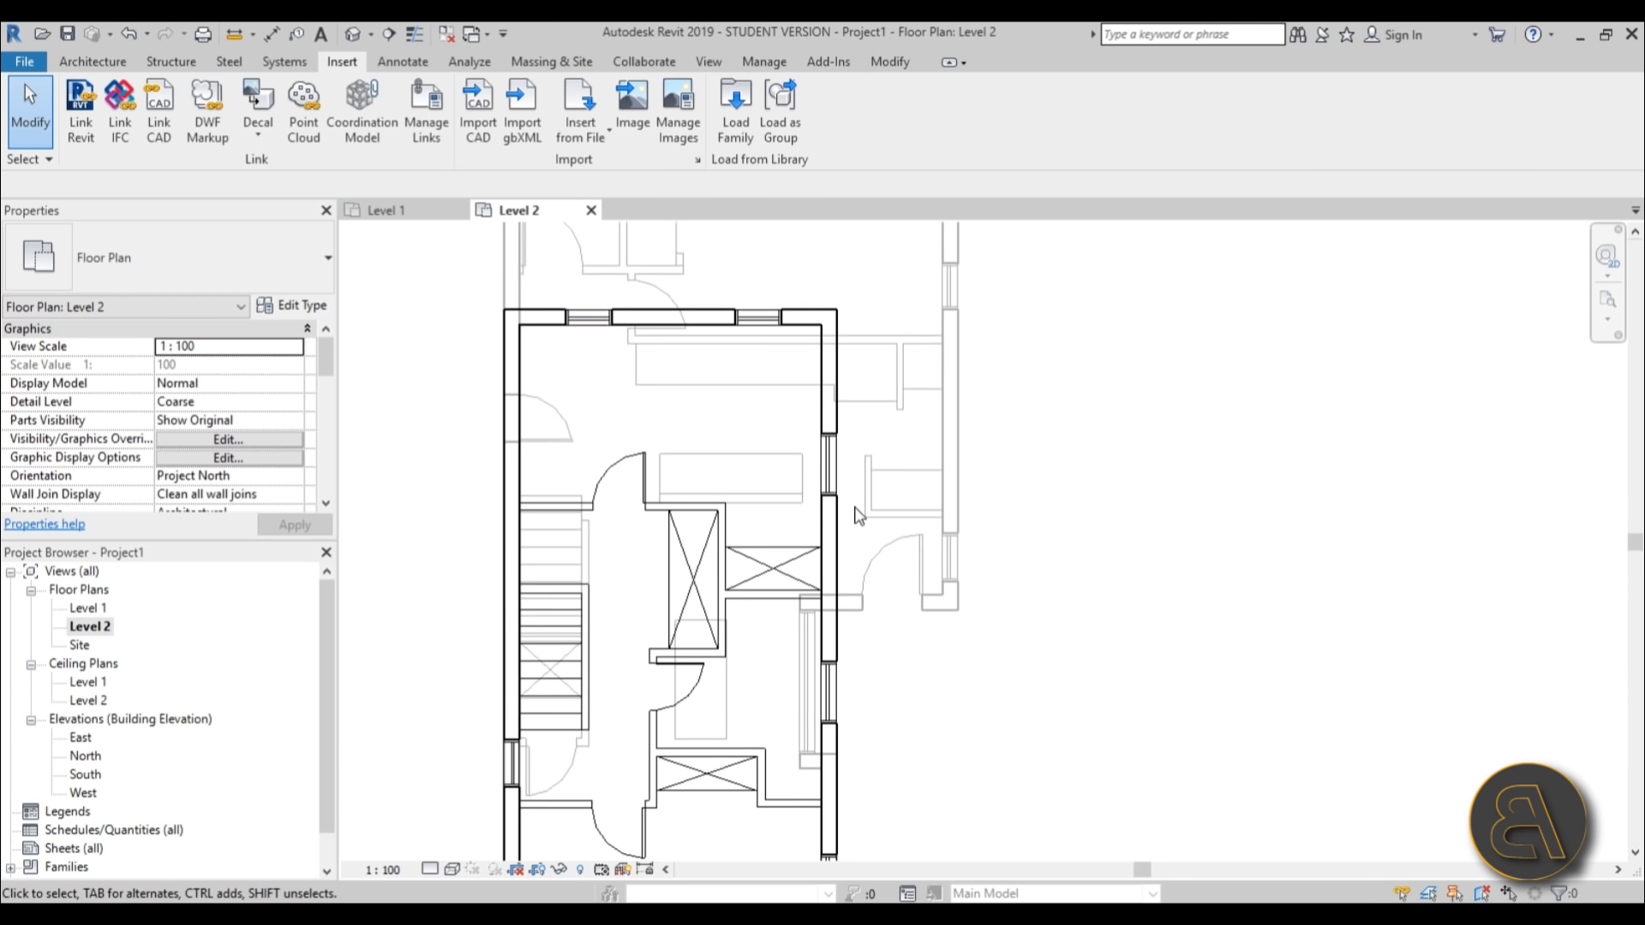
pyautogui.scroll(-2, 859, 515)
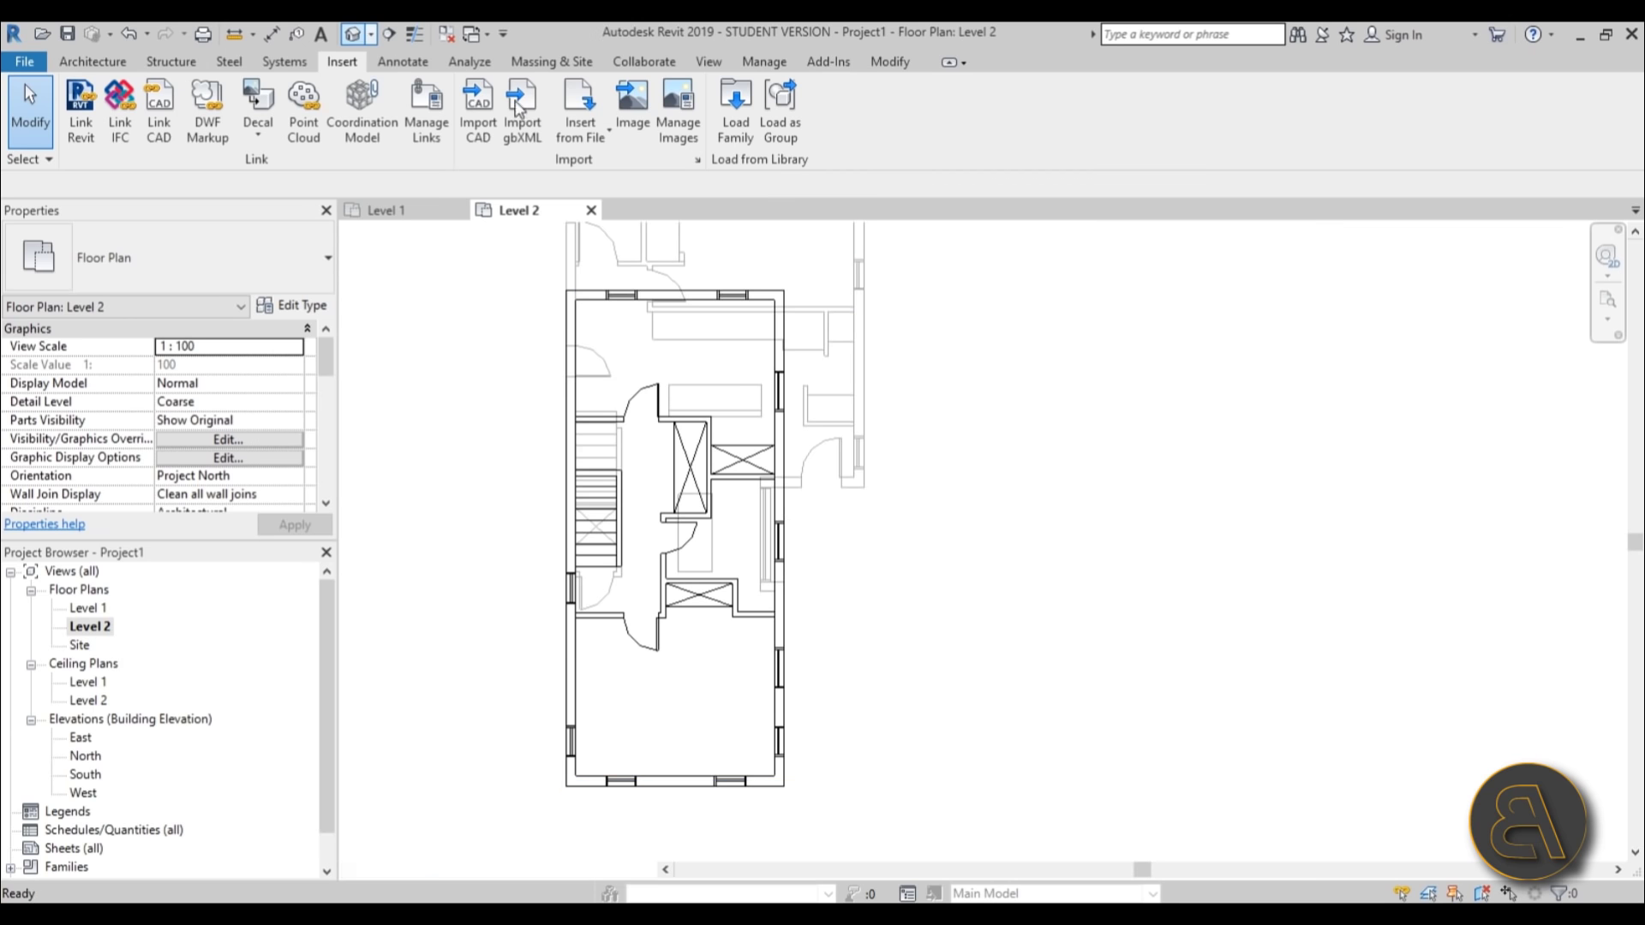
pyautogui.click(352, 34)
pyautogui.moveTo(1071, 446)
pyautogui.keyDown('shift'); pyautogui.mouseDown(button='middle')
pyautogui.moveTo(1065, 378)
pyautogui.moveTo(1073, 449)
pyautogui.mouseUp(button='middle'); pyautogui.keyUp('shift')
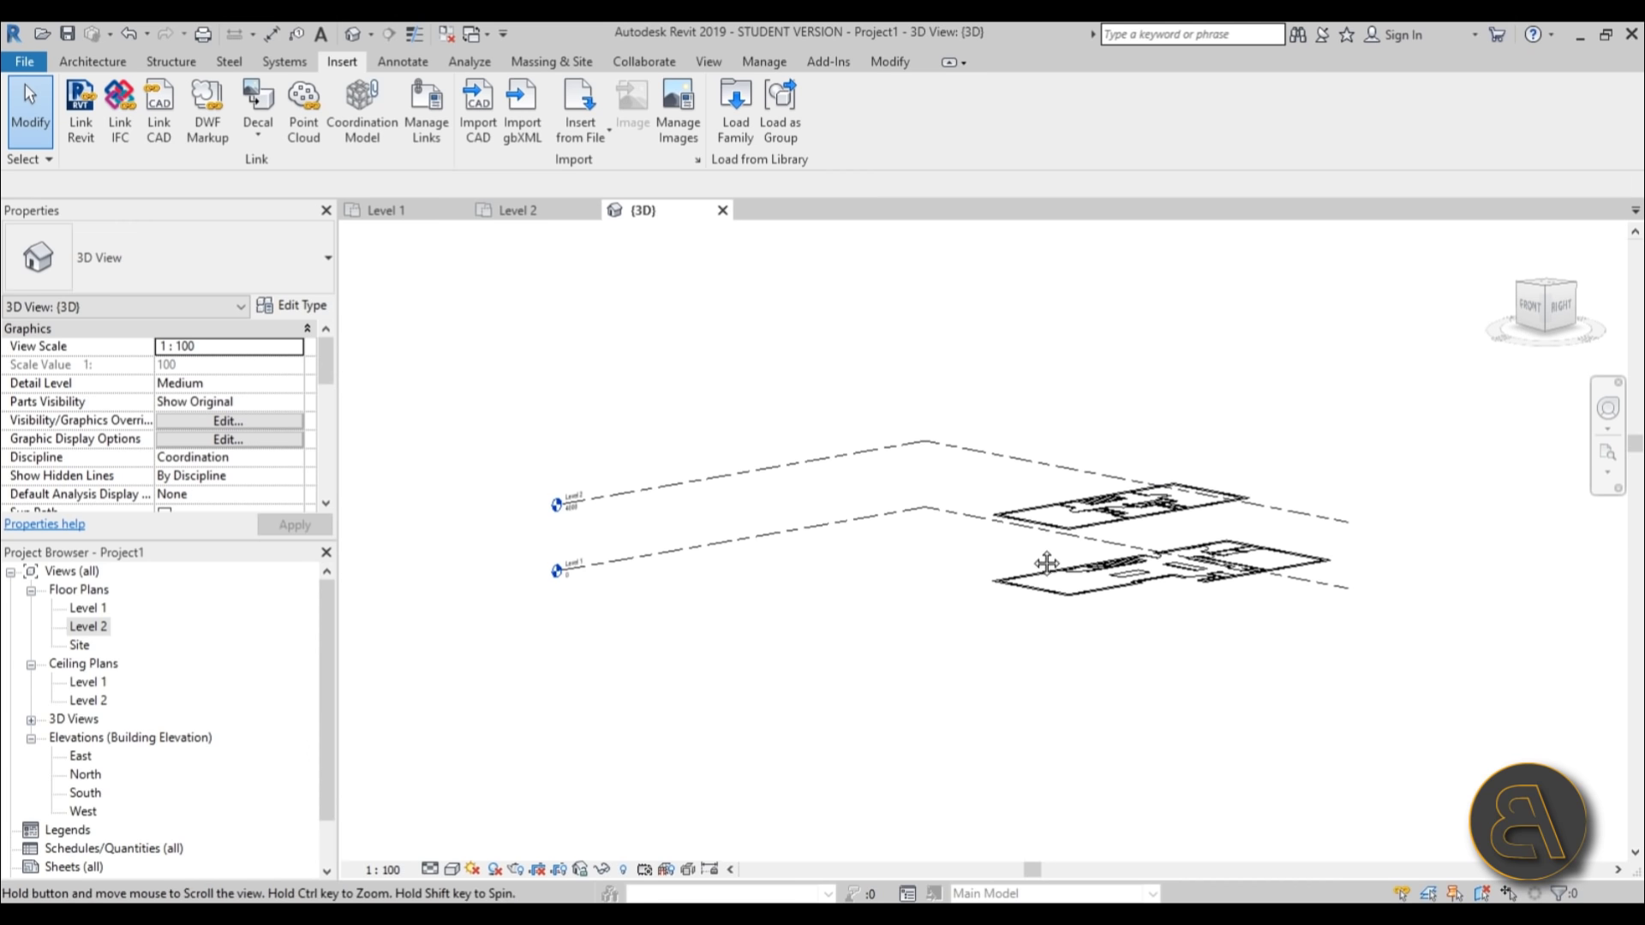
pyautogui.moveTo(1049, 523); pyautogui.dragTo(1013, 512, button='middle')
# Pin the imported Drawing2.dwg plan and disable the selection of pinned elements, testing it on the plans in 3D.
pyautogui.click(1032, 516)
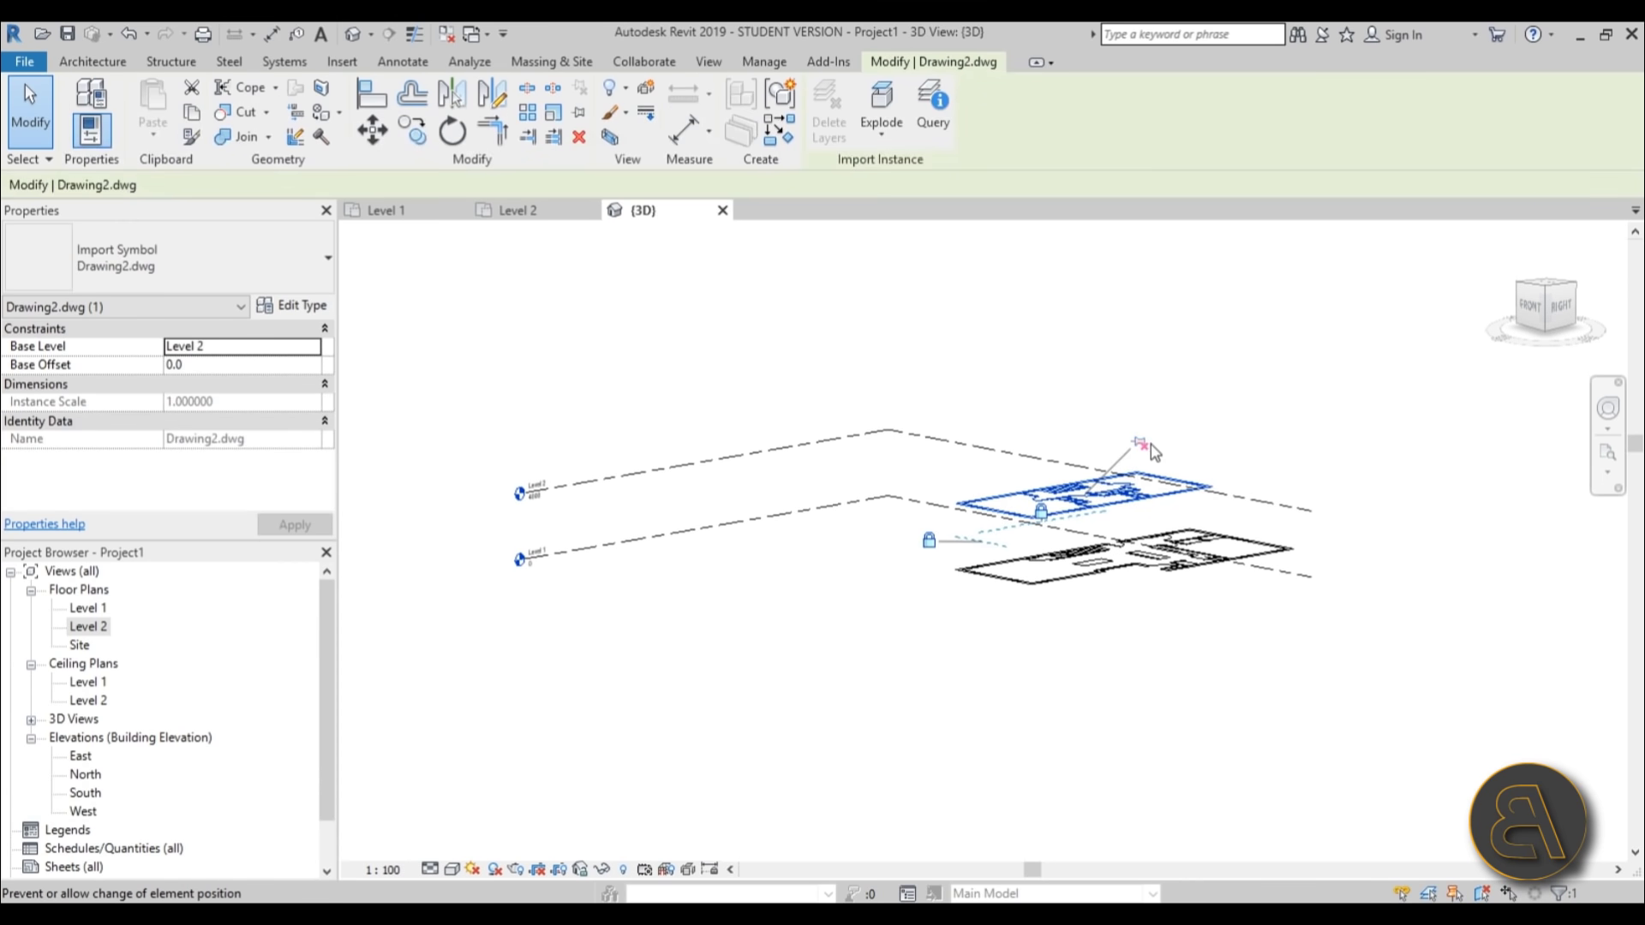
pyautogui.click(1149, 580)
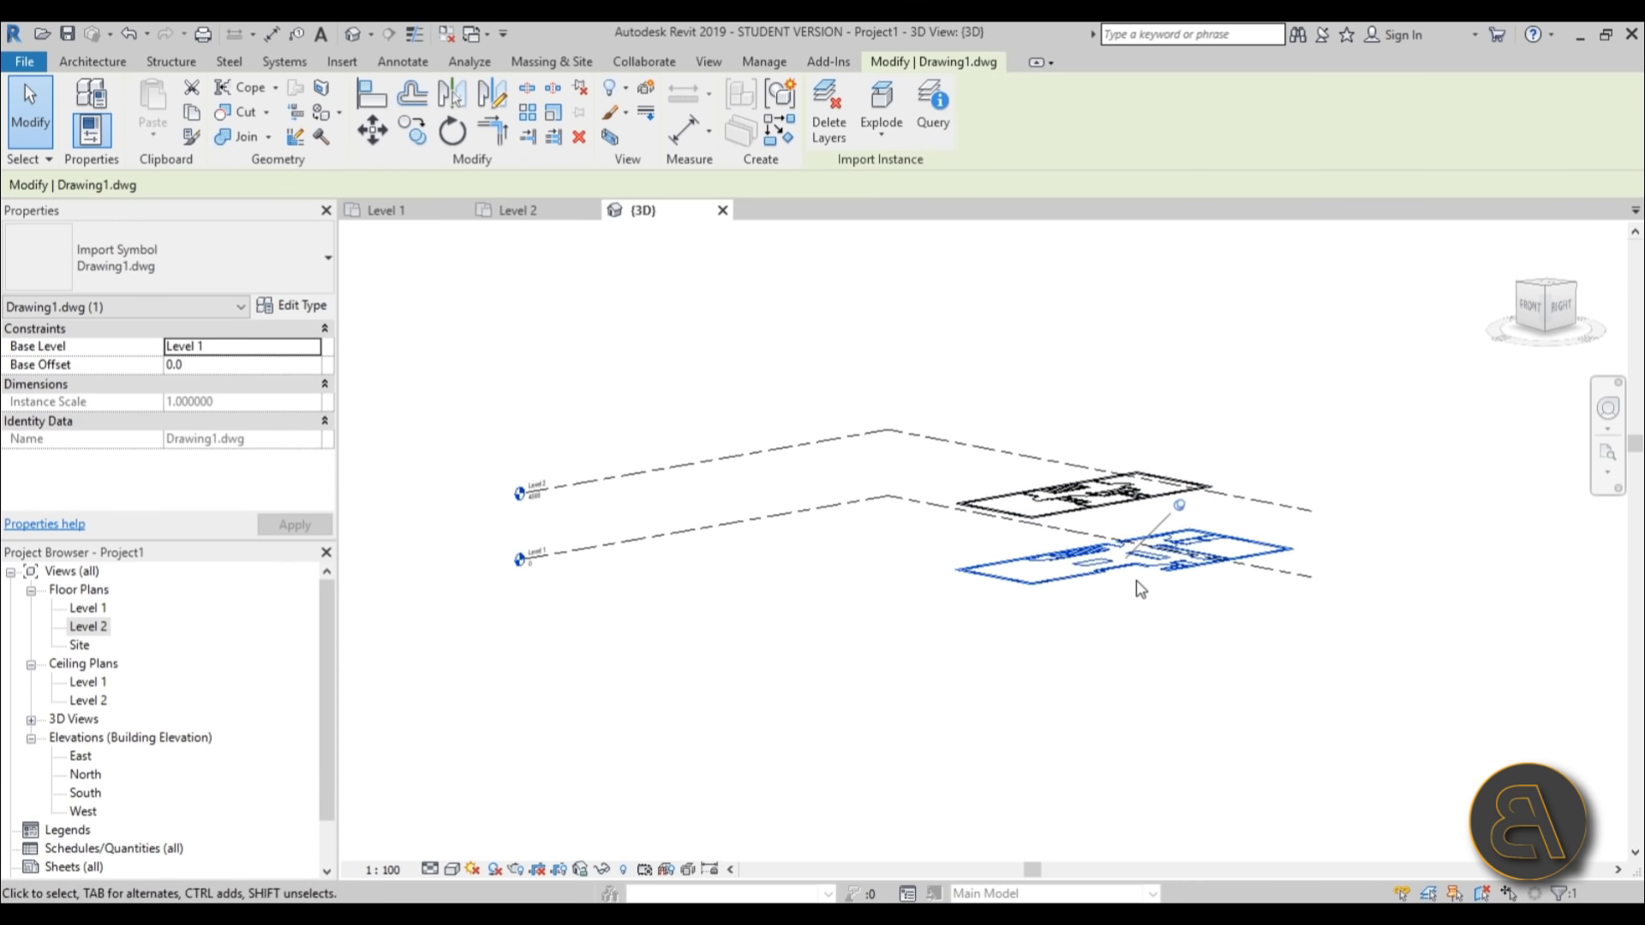
pyautogui.click(1180, 514)
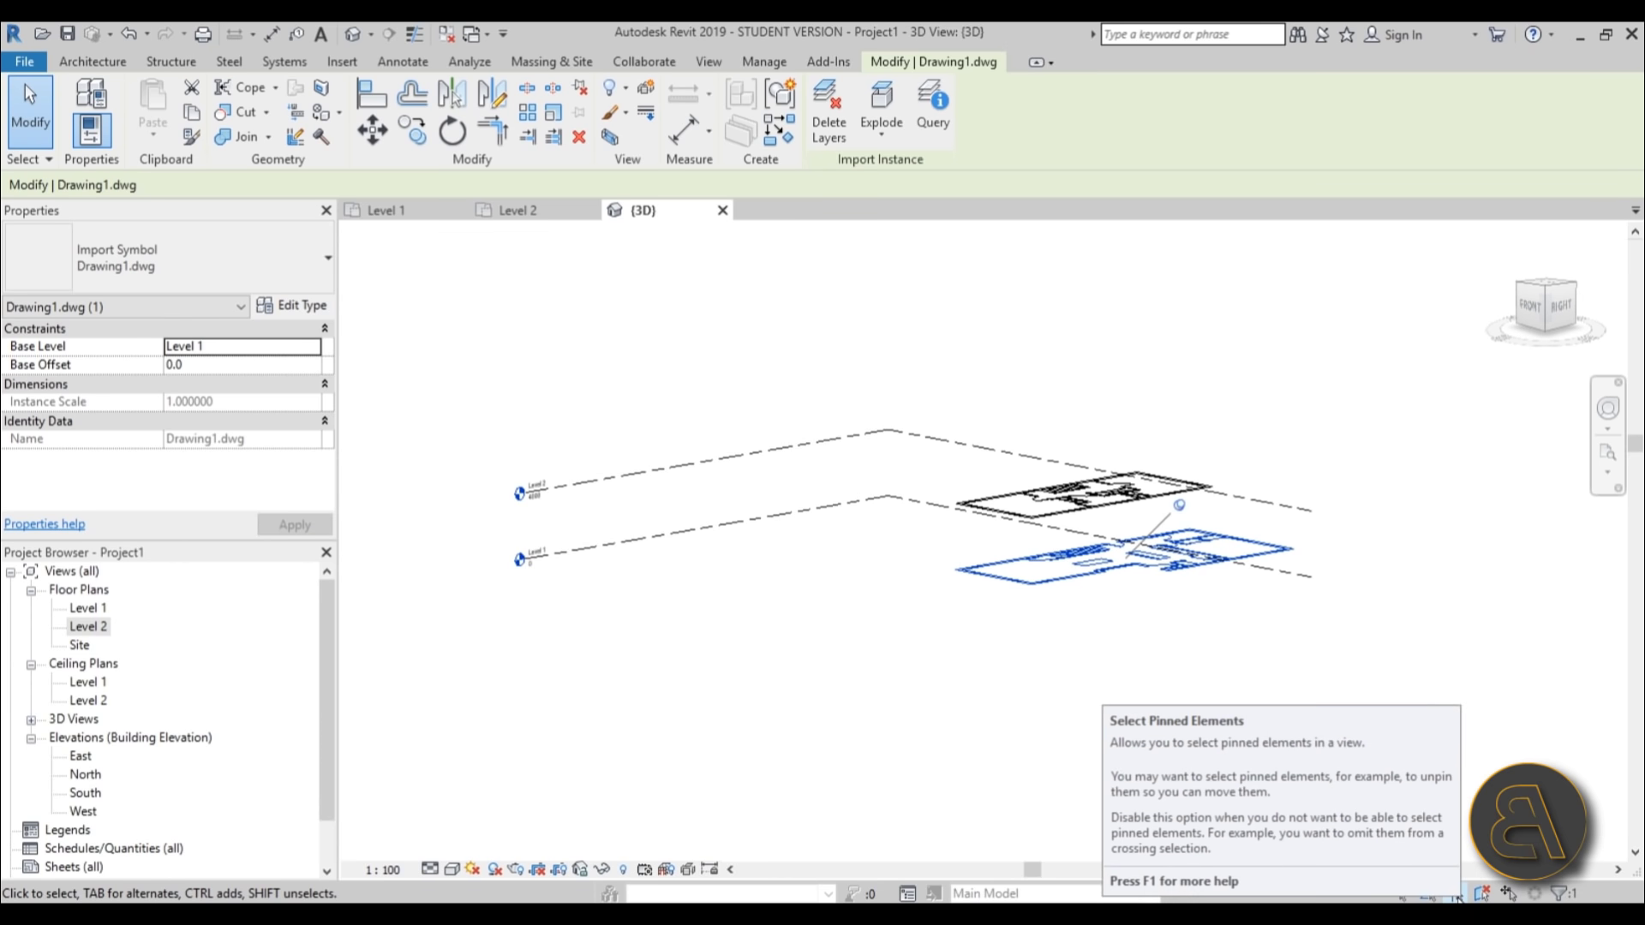
pyautogui.click(1457, 896)
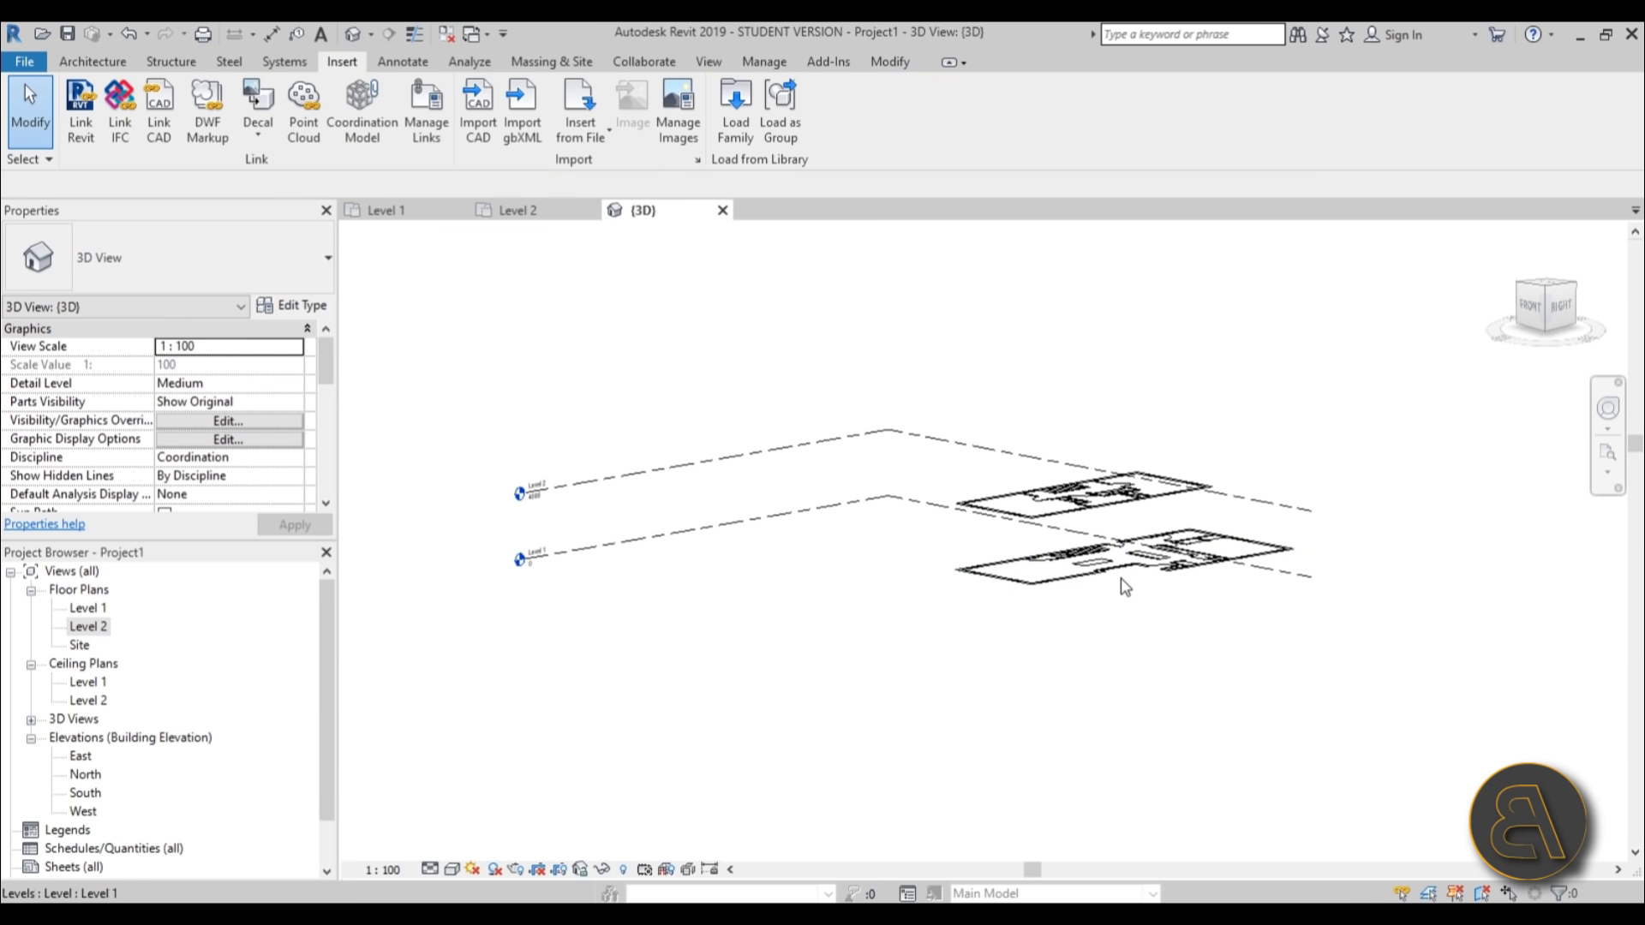
pyautogui.click(960, 399)
pyautogui.click(1078, 370)
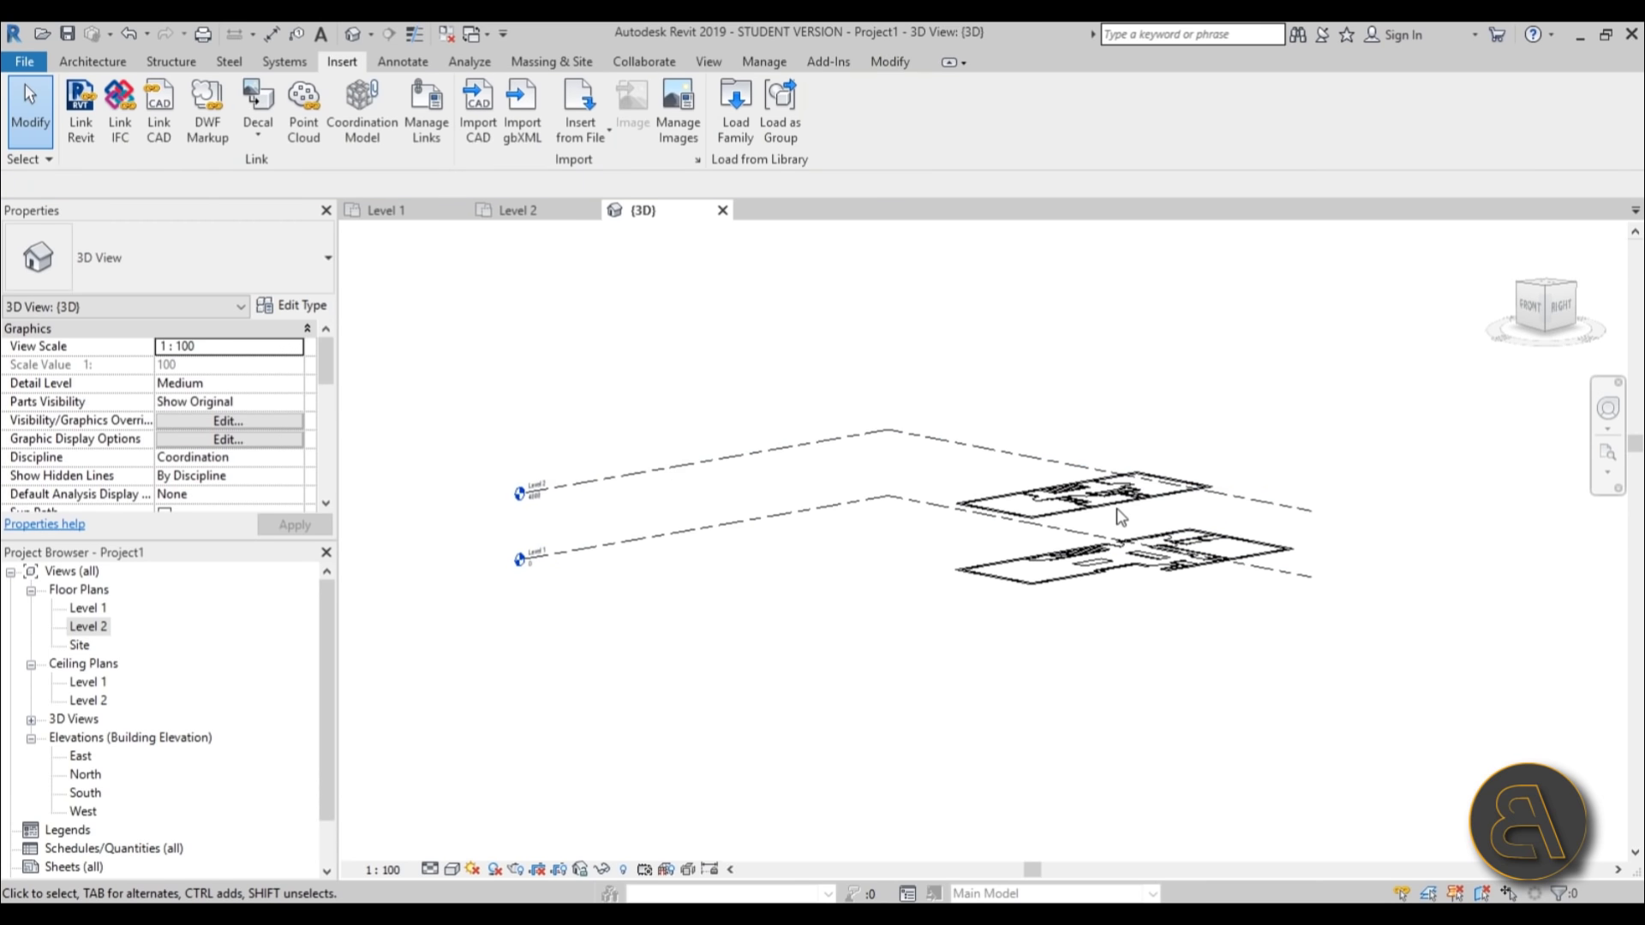
pyautogui.scroll(2, 1111, 486)
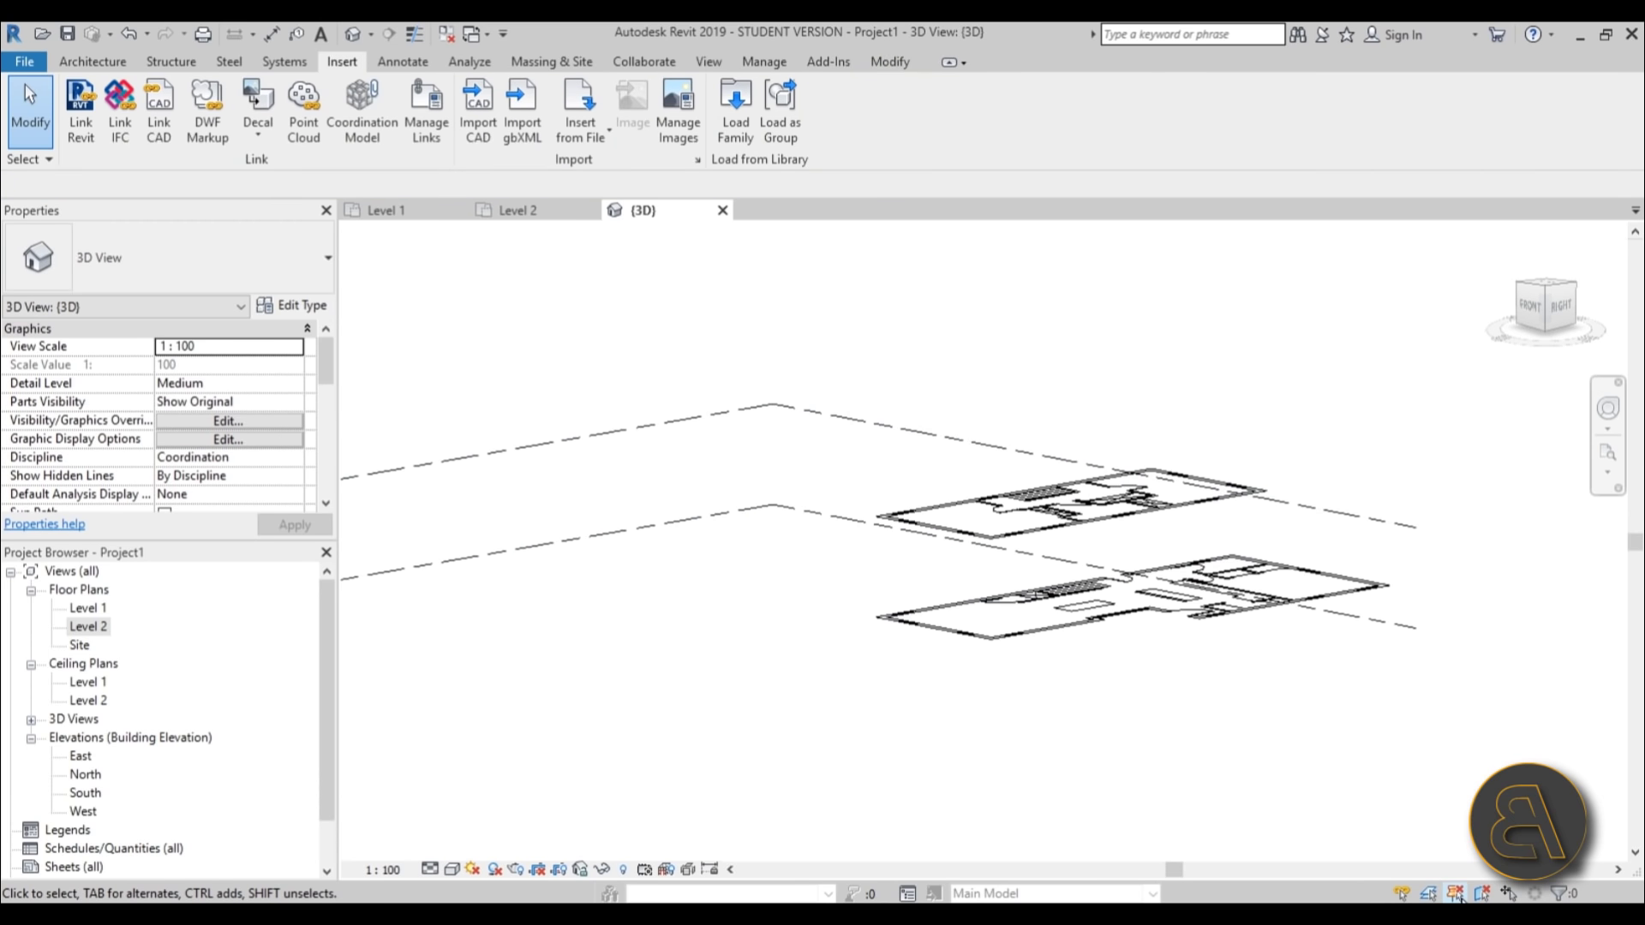
pyautogui.scroll(2, 1009, 518)
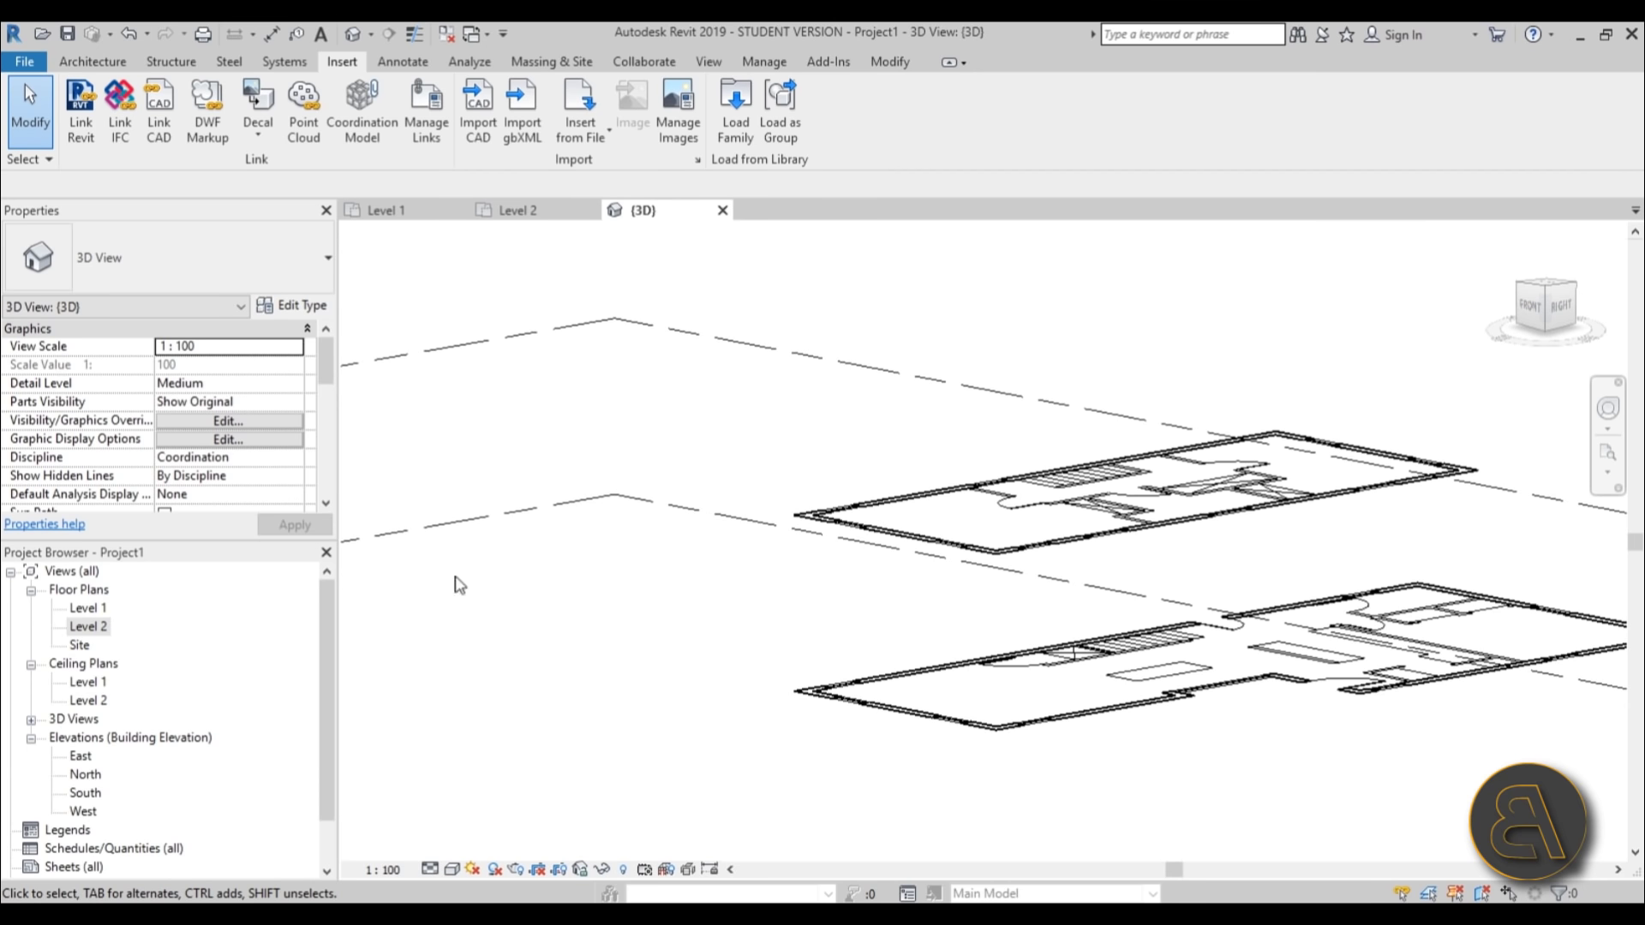
# Open the Level 1 floor plan and view the explode options for the imported Drawing1.dwg.
pyautogui.doubleClick(89, 608)
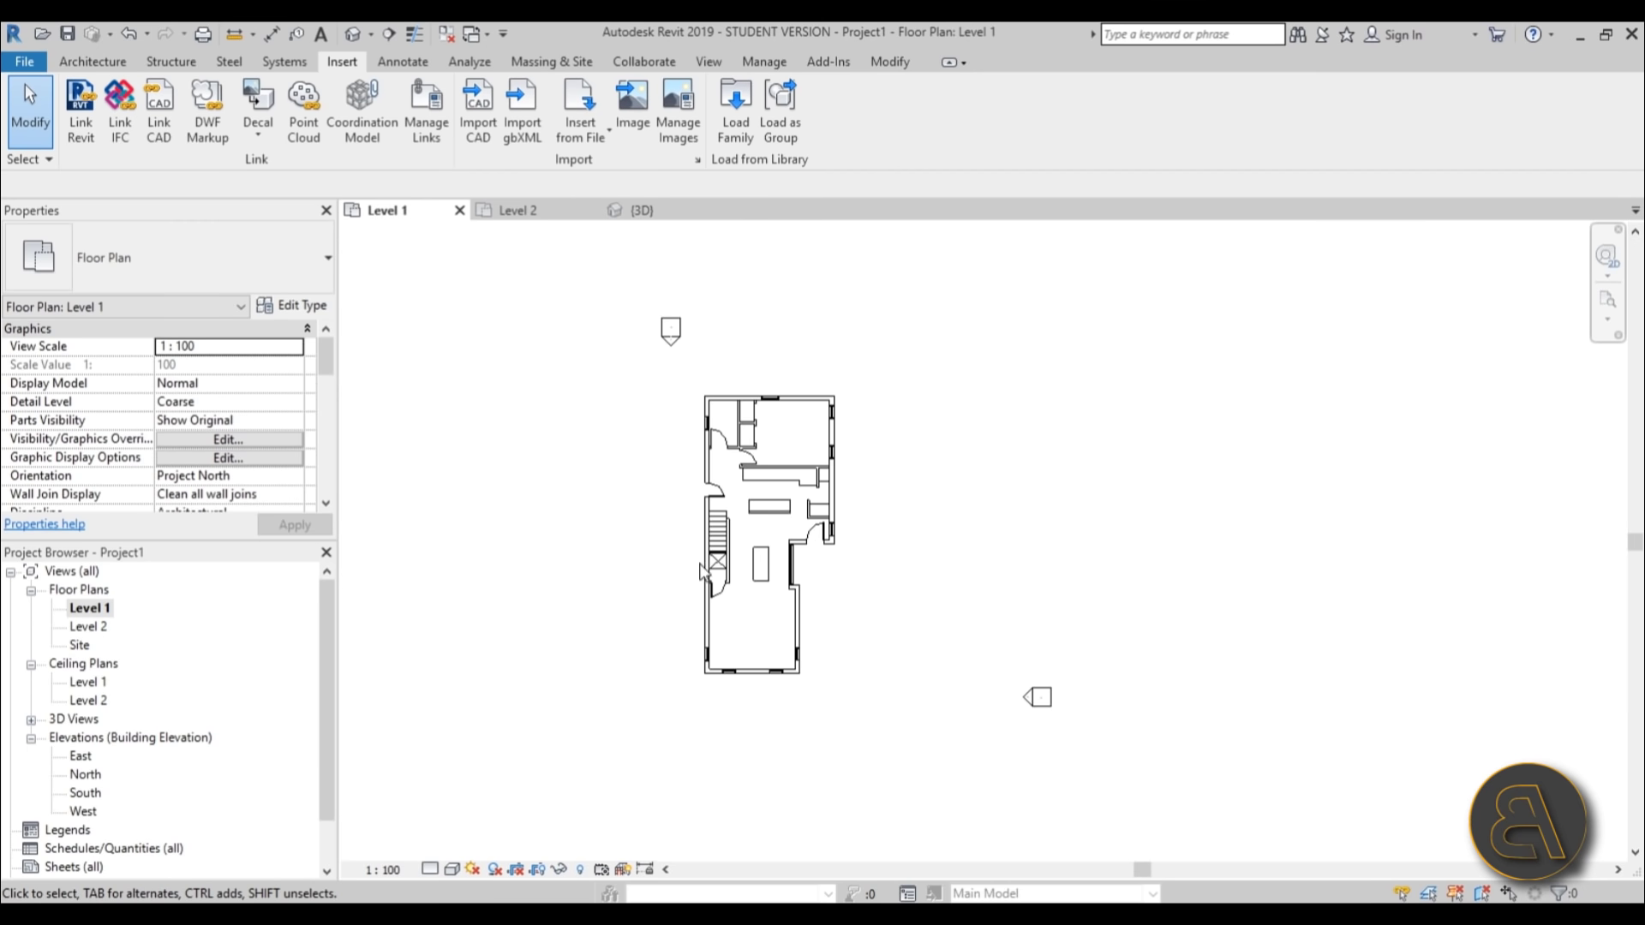
pyautogui.scroll(2, 703, 570)
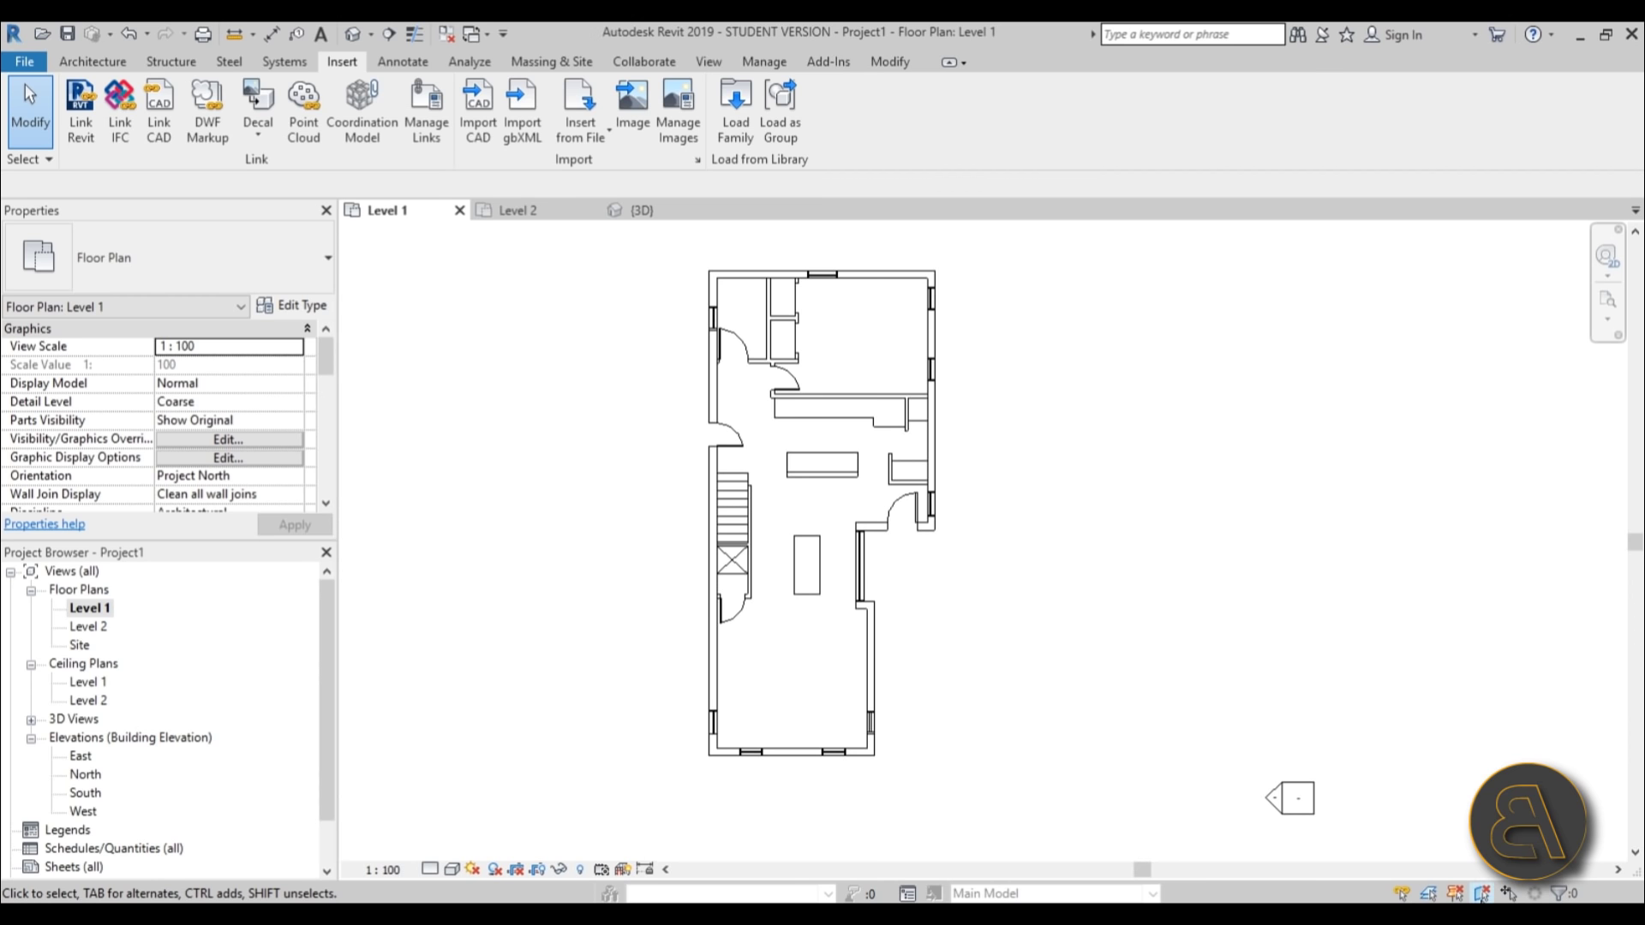
pyautogui.click(894, 539)
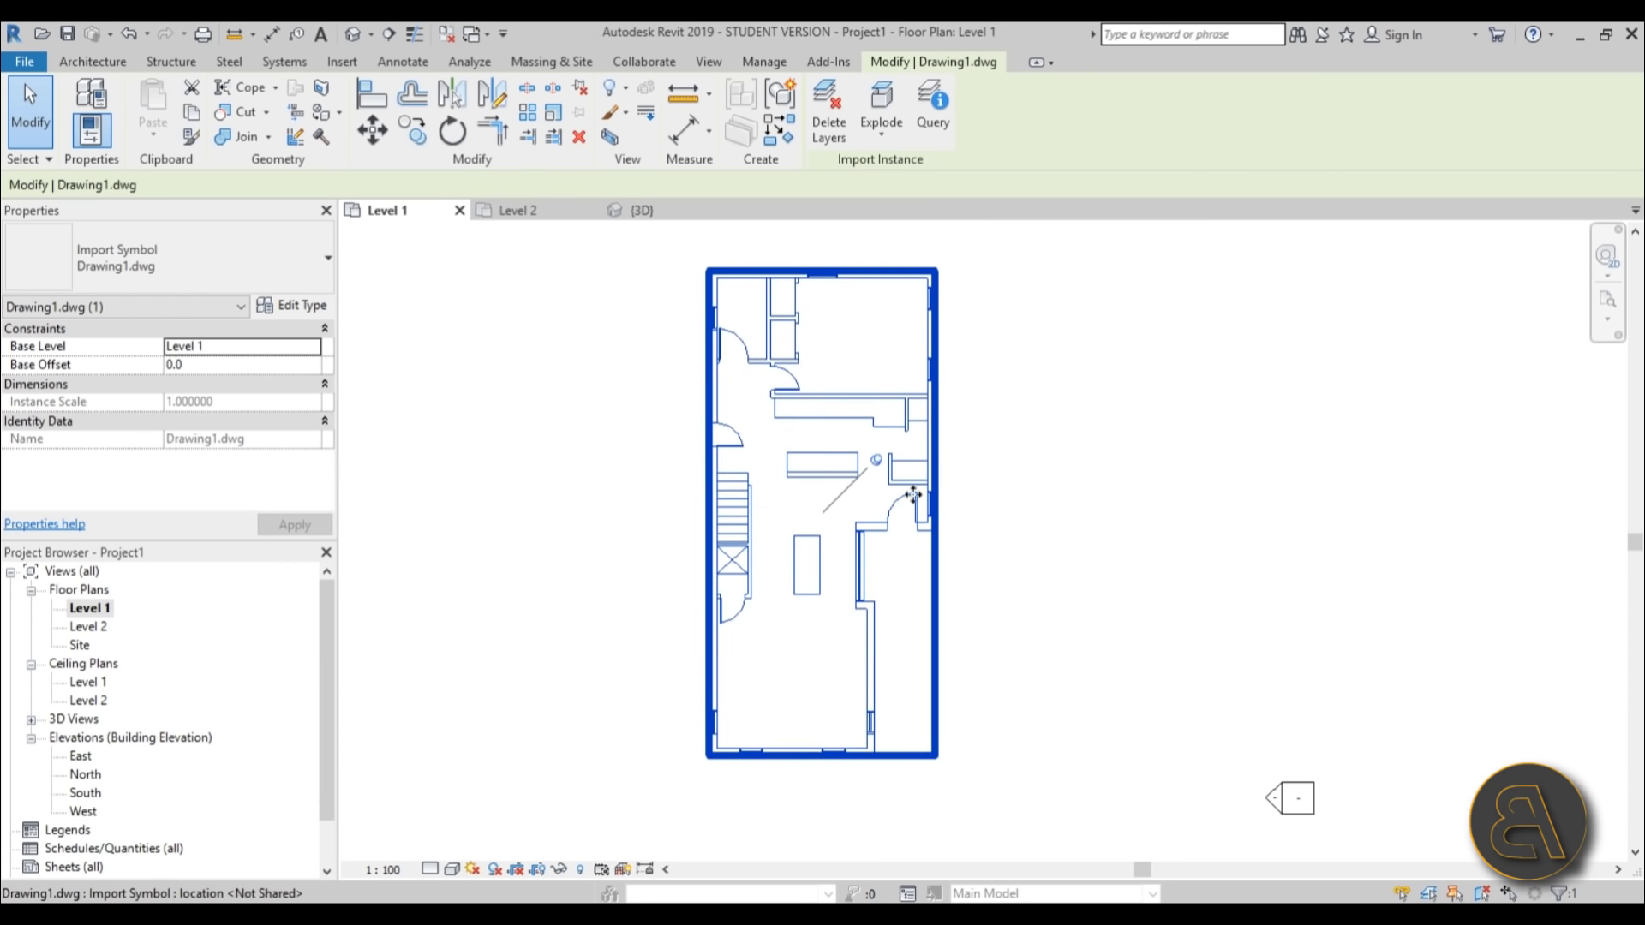
pyautogui.click(882, 141)
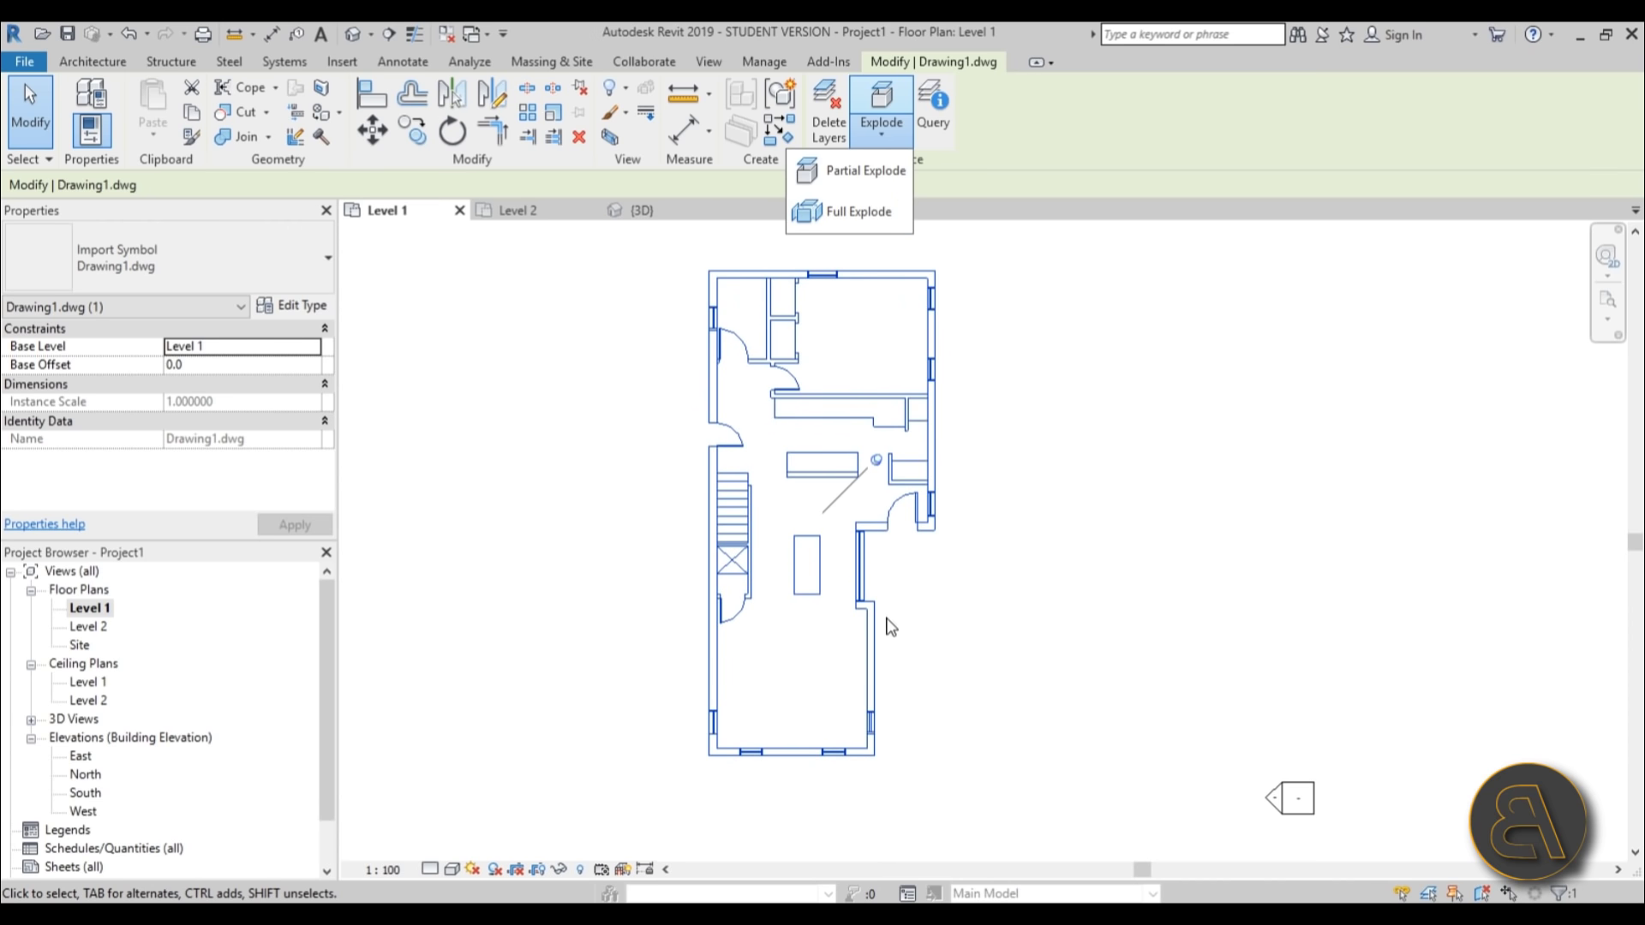
pyautogui.click(984, 588)
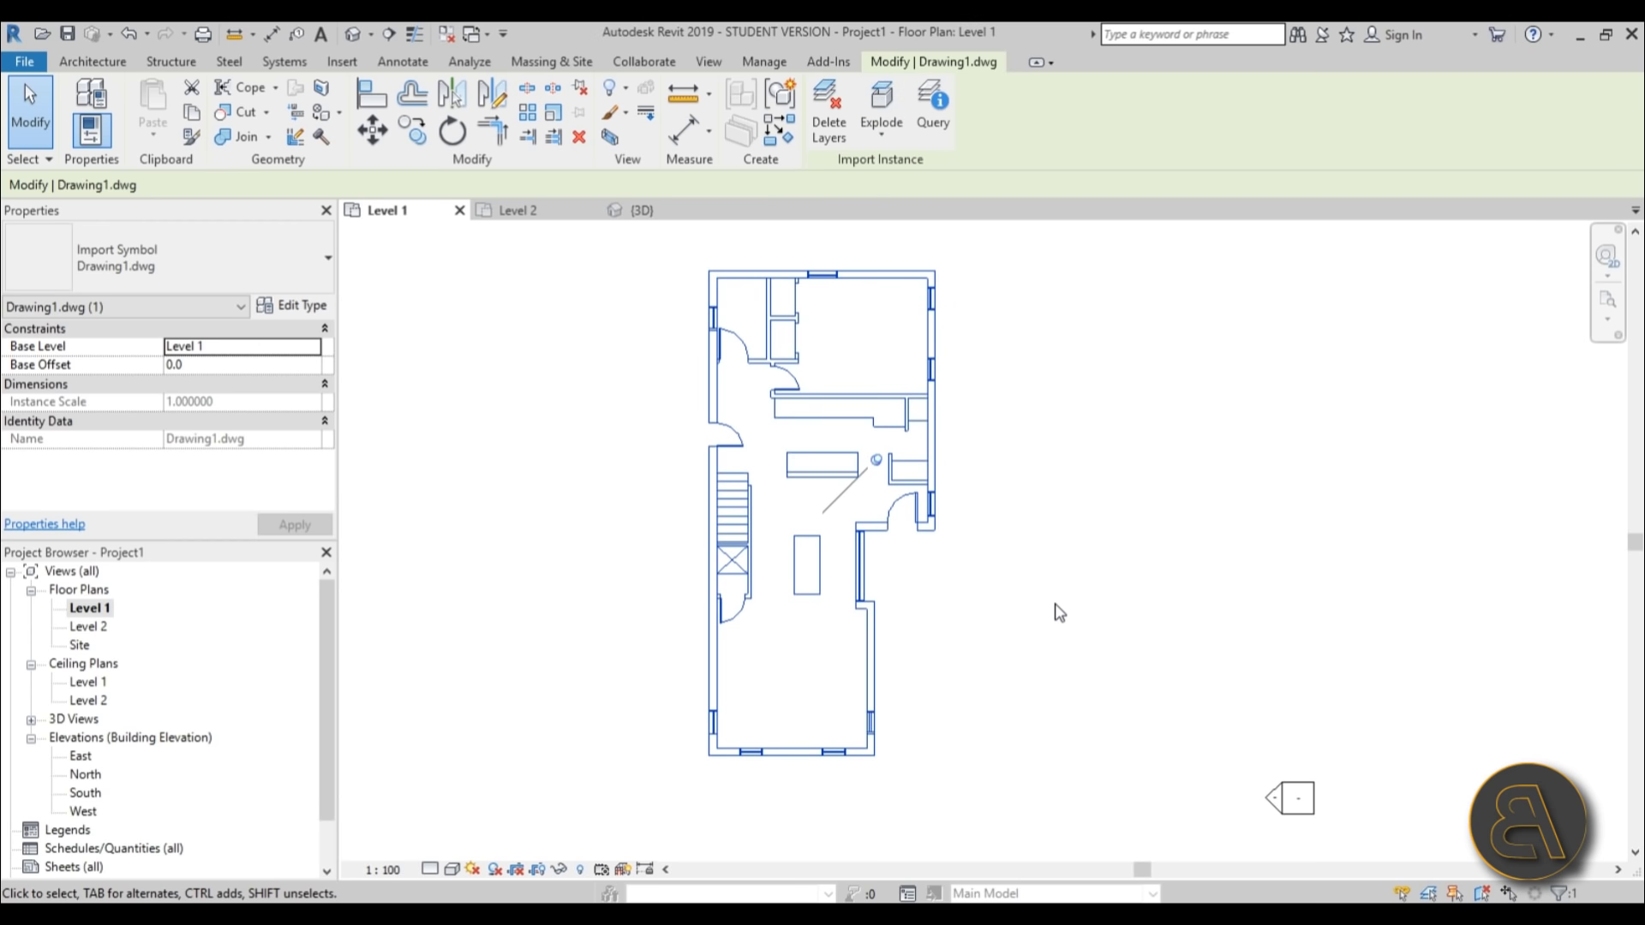
pyautogui.click(1010, 558)
pyautogui.scroll(2, 1109, 455)
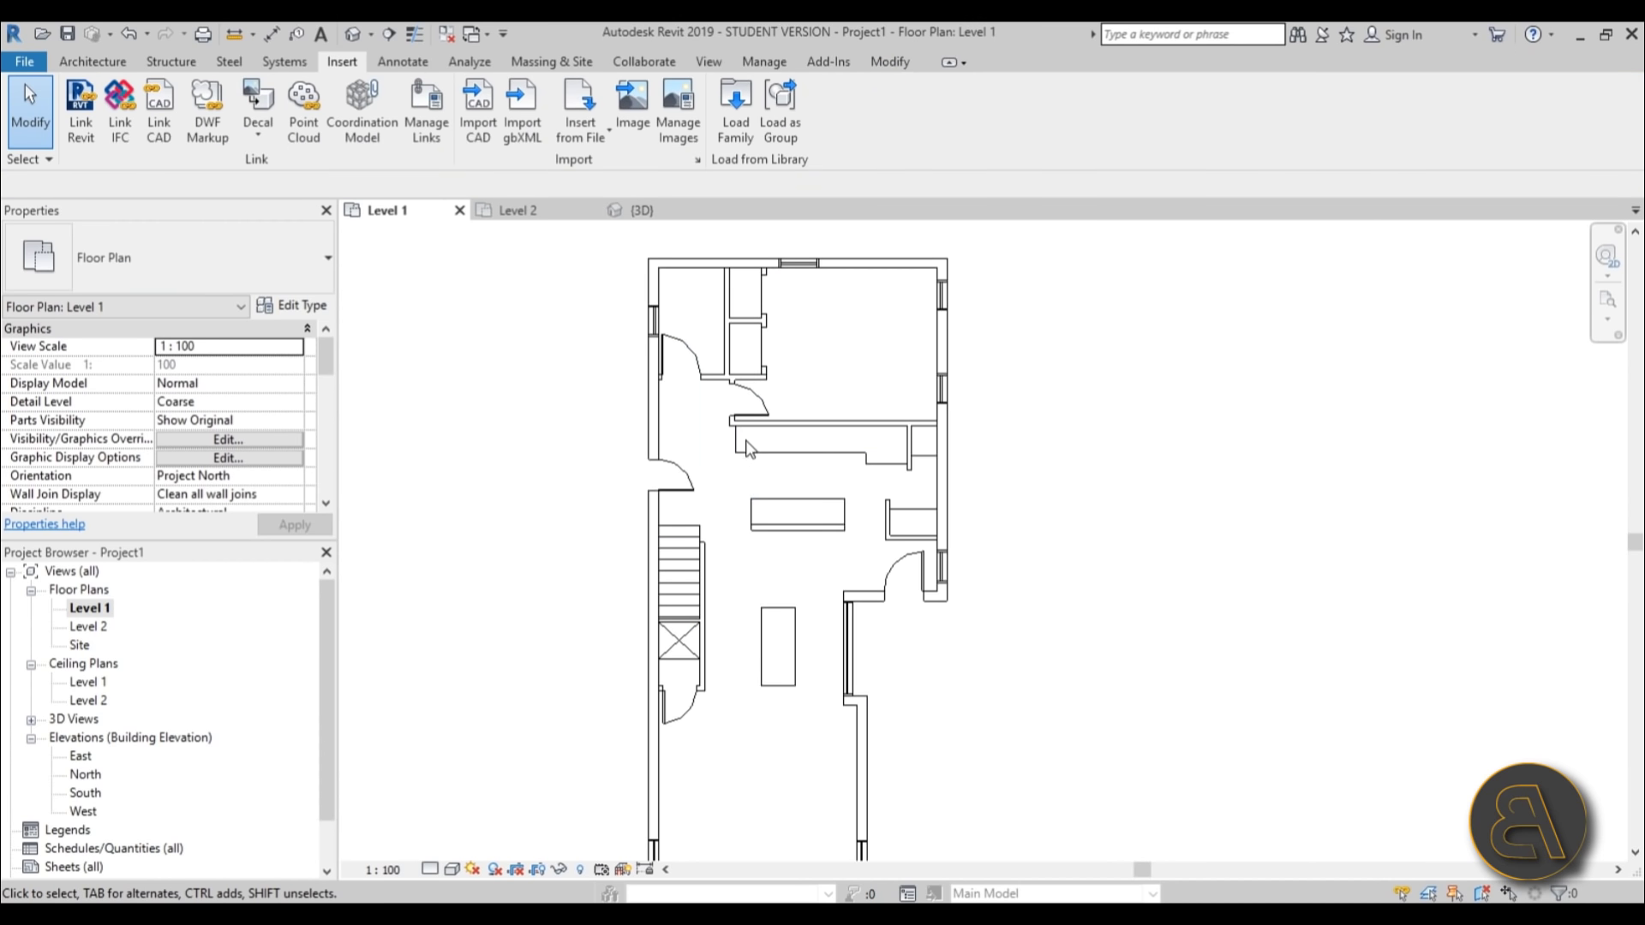
# Switch to AutoCAD and examine the layer list of Drawing1.dwg and the furniture lines in its plan.
pyautogui.click(854, 512)
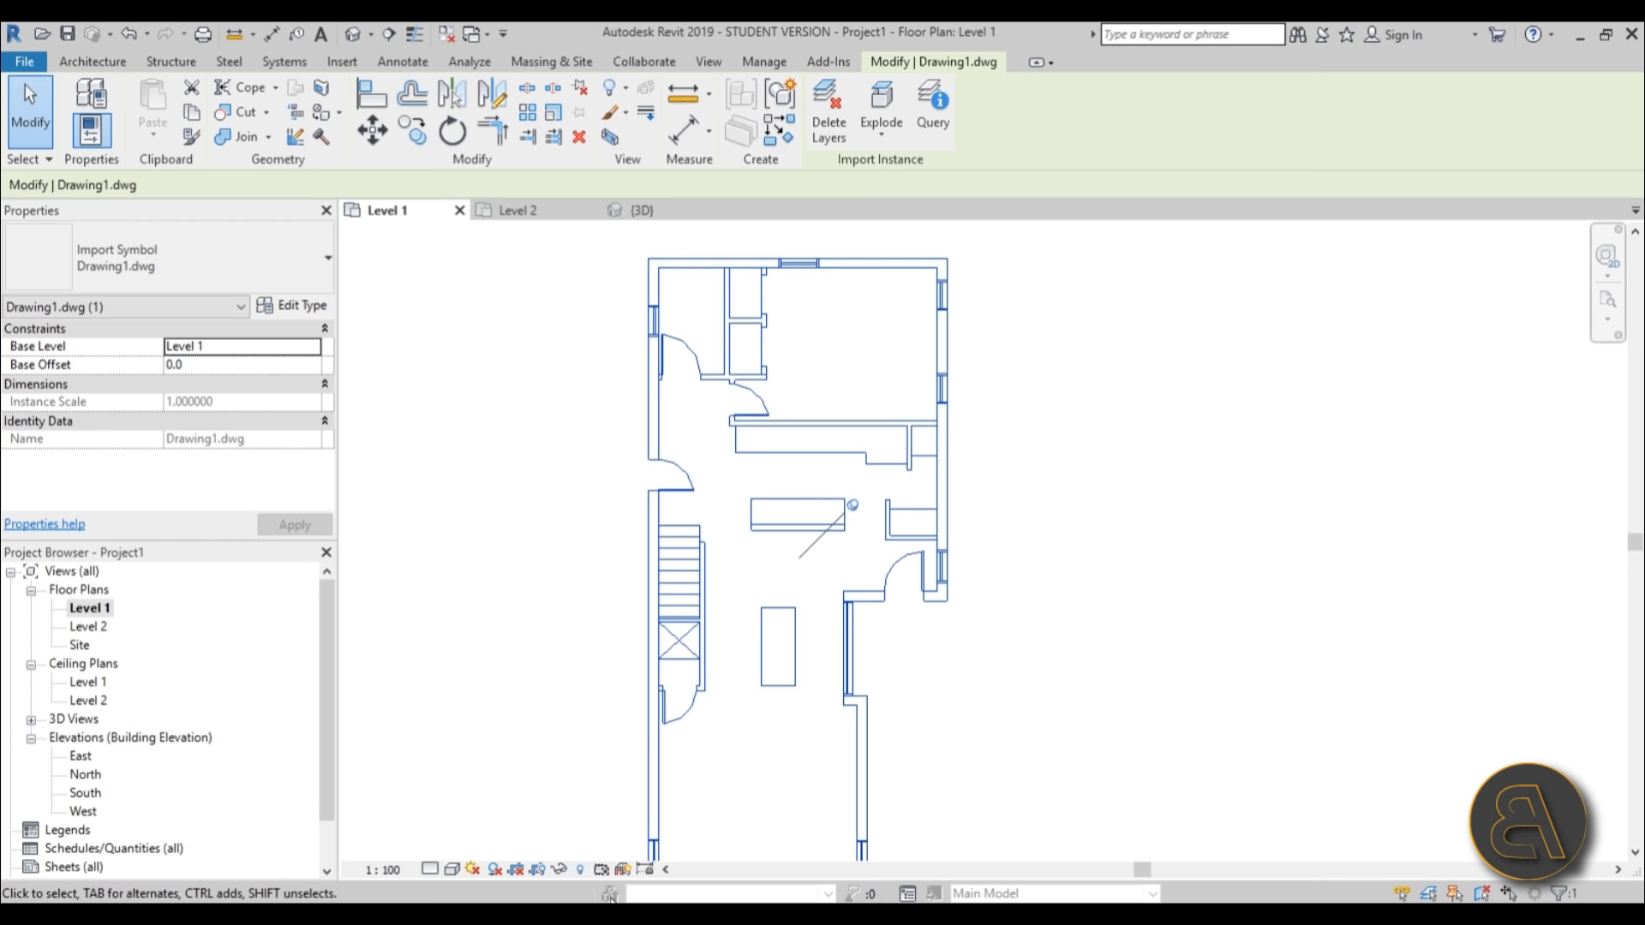
pyautogui.moveTo(631, 917)
pyautogui.click(632, 831)
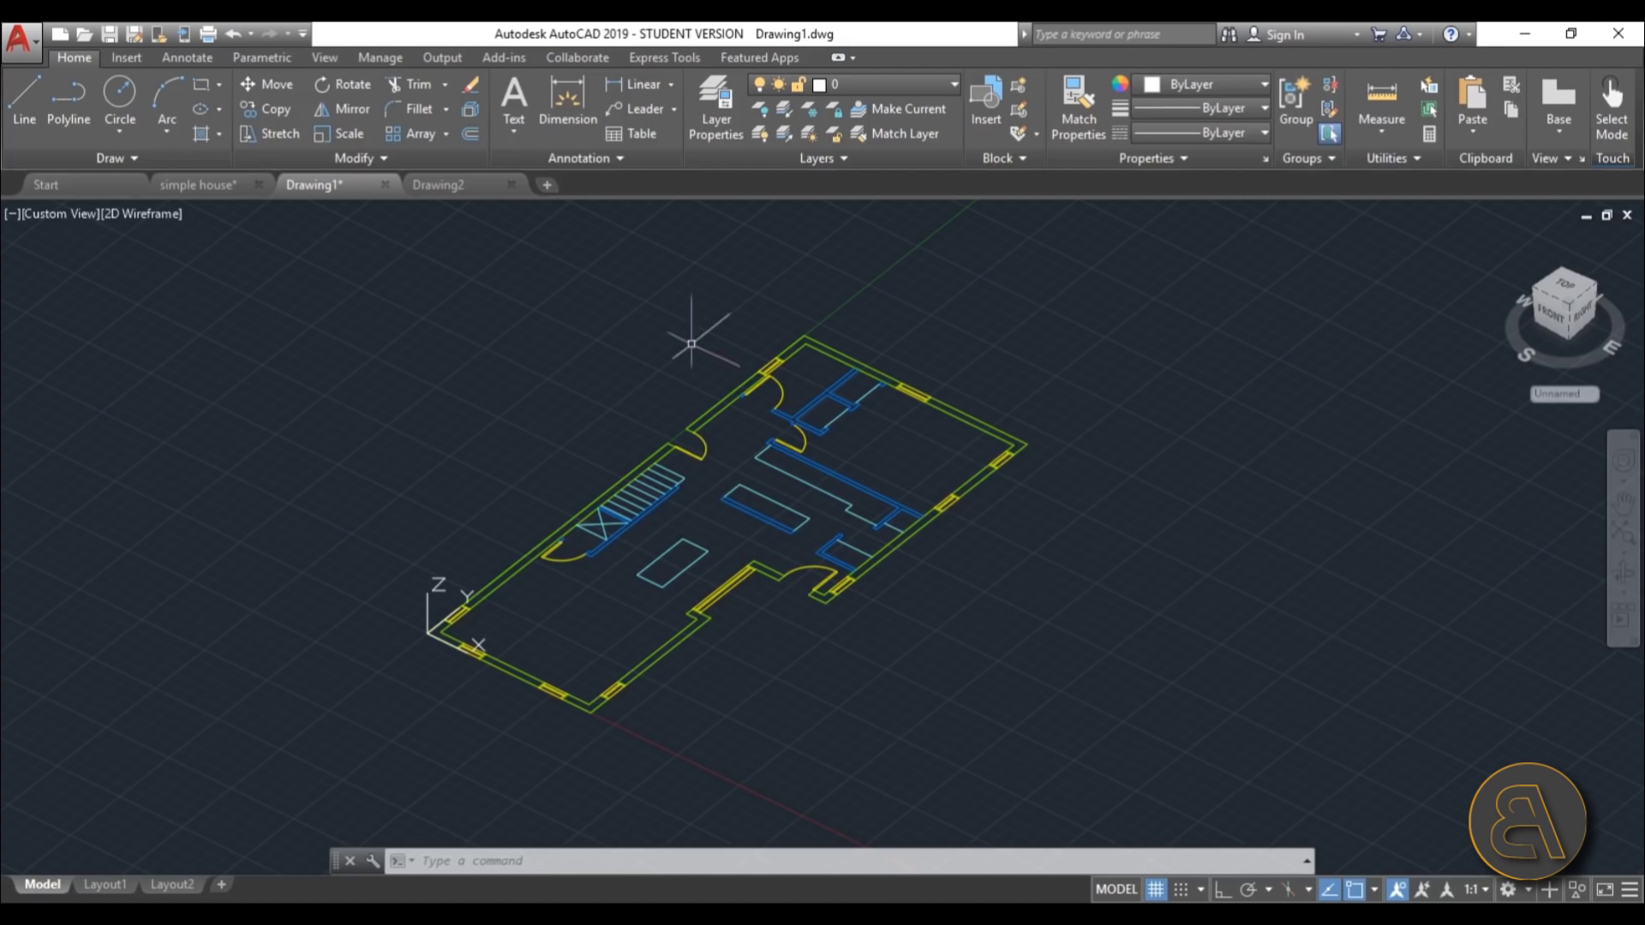
pyautogui.click(852, 92)
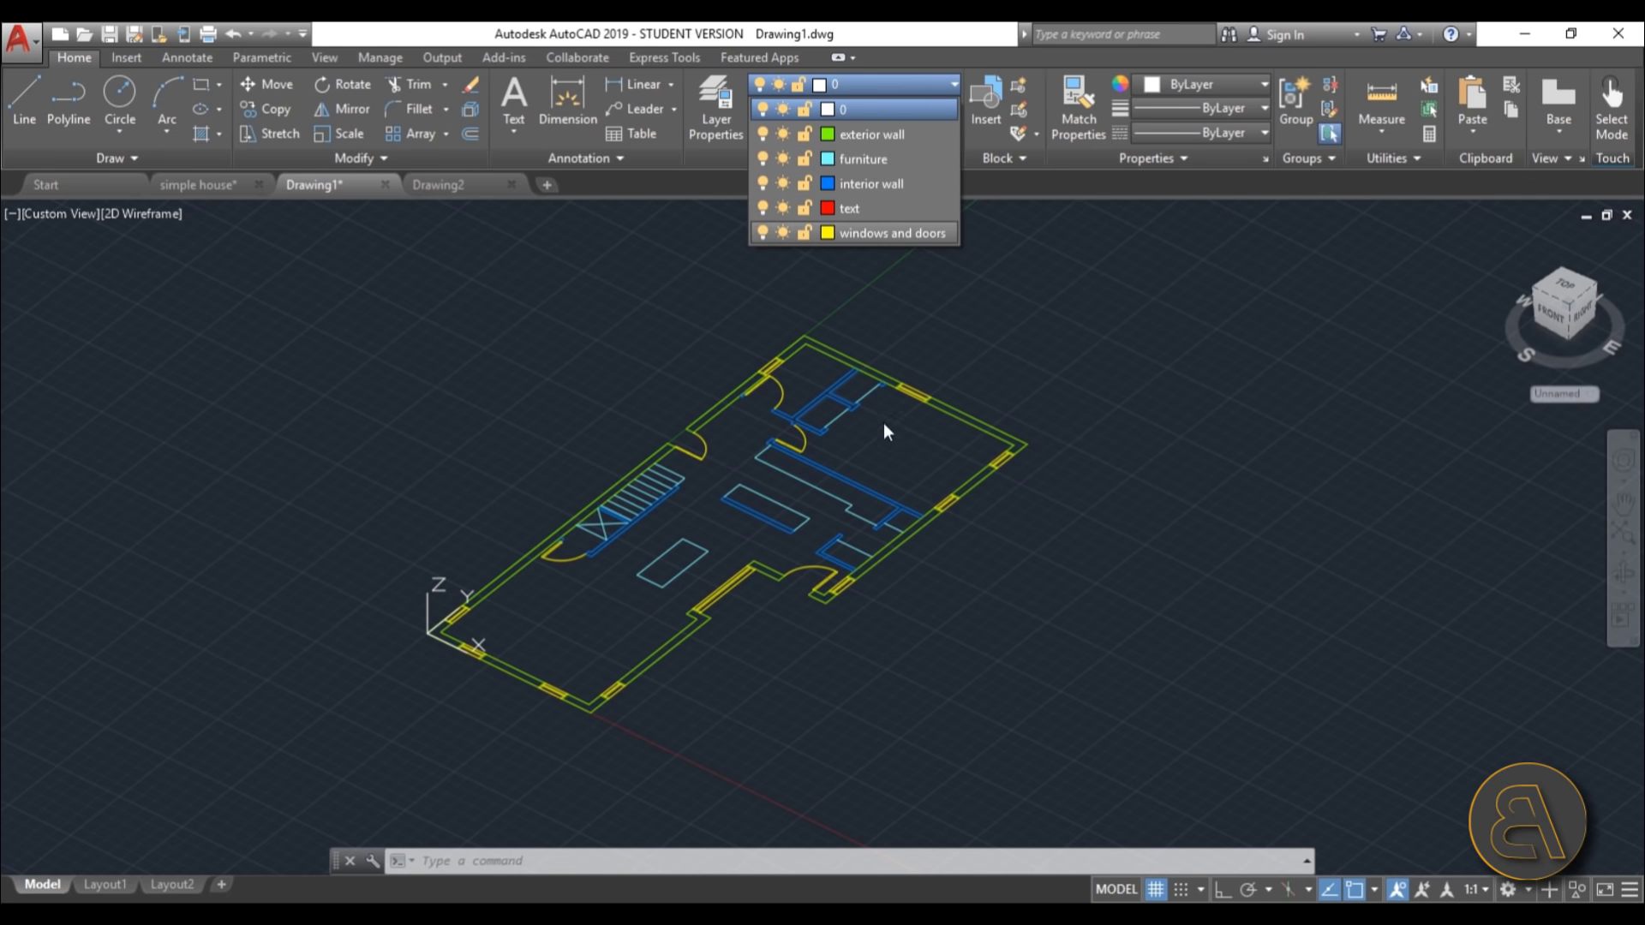
pyautogui.scroll(4, 838, 418)
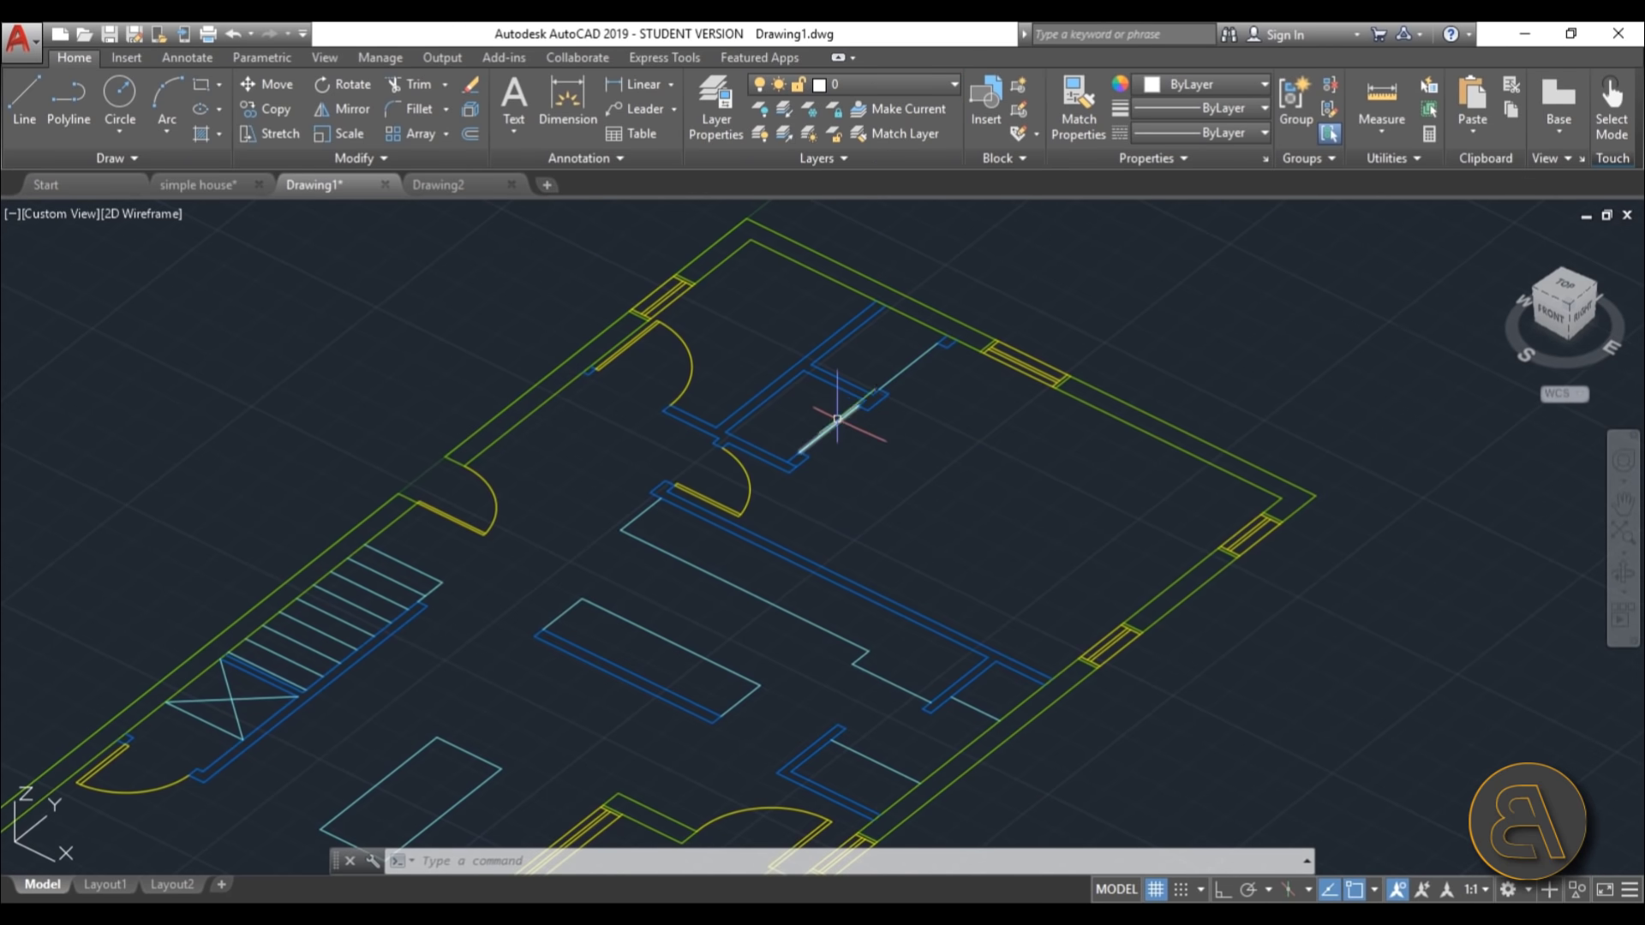
pyautogui.click(728, 583)
pyautogui.press('Escape')
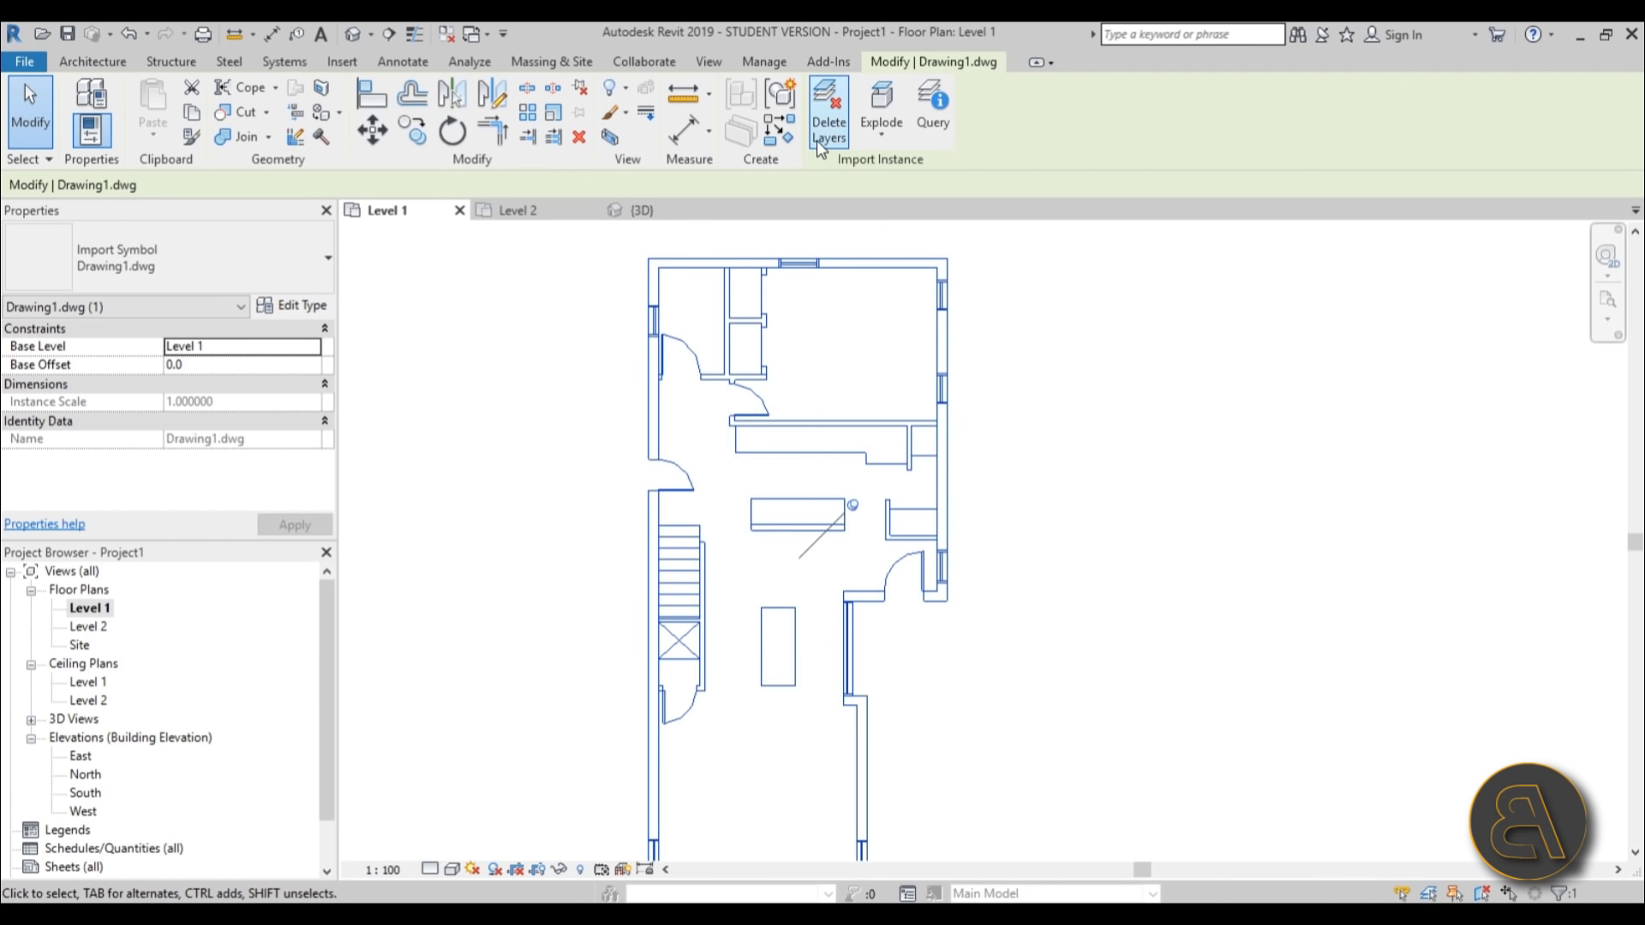
# Switch back to Revit and delete the furniture layer from the imported Drawing1.dwg on Level 1.
pyautogui.click(819, 142)
pyautogui.moveTo(787, 278); pyautogui.dragTo(1044, 222)
pyautogui.click(896, 299)
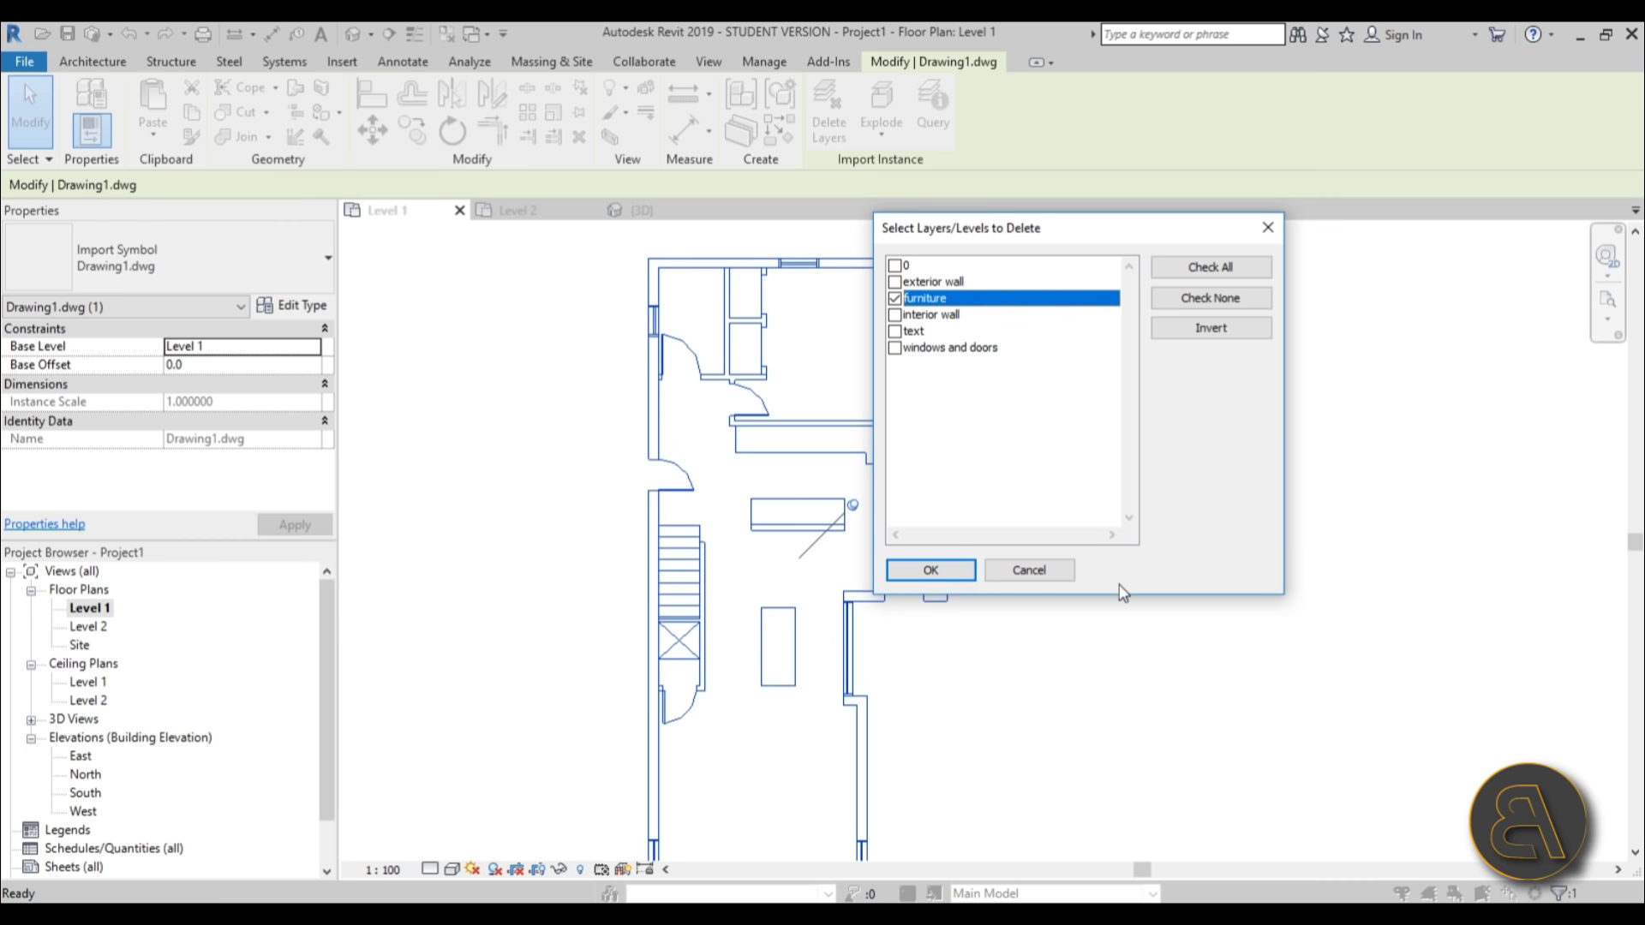
pyautogui.click(933, 569)
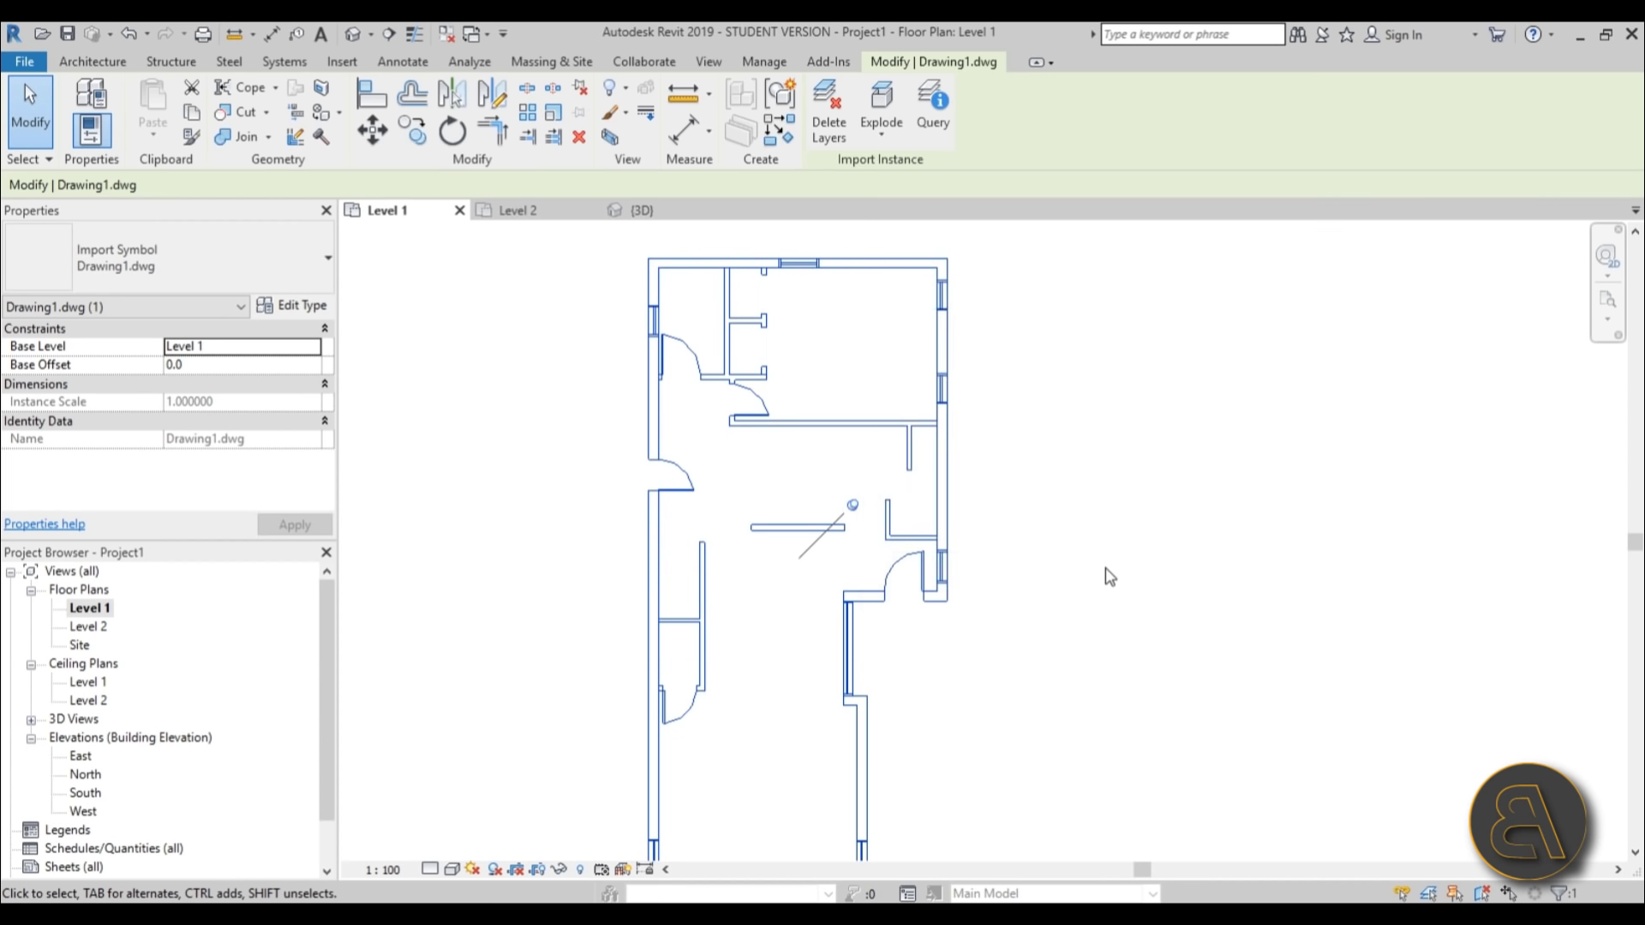
pyautogui.scroll(-3, 1036, 613)
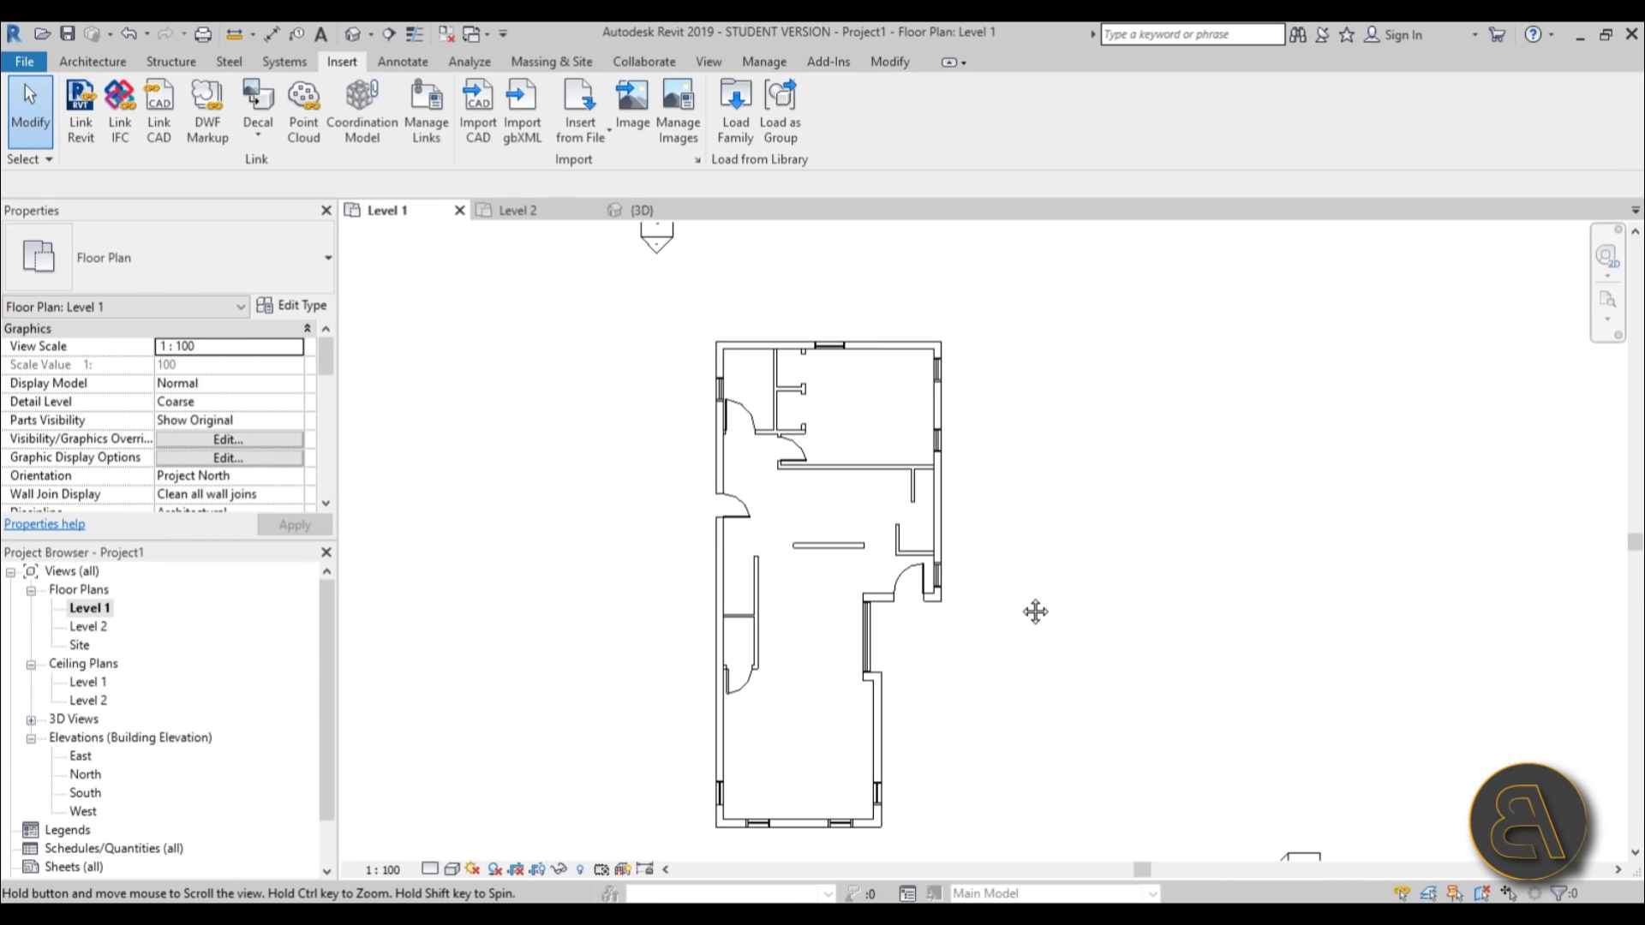
pyautogui.scroll(2, 882, 603)
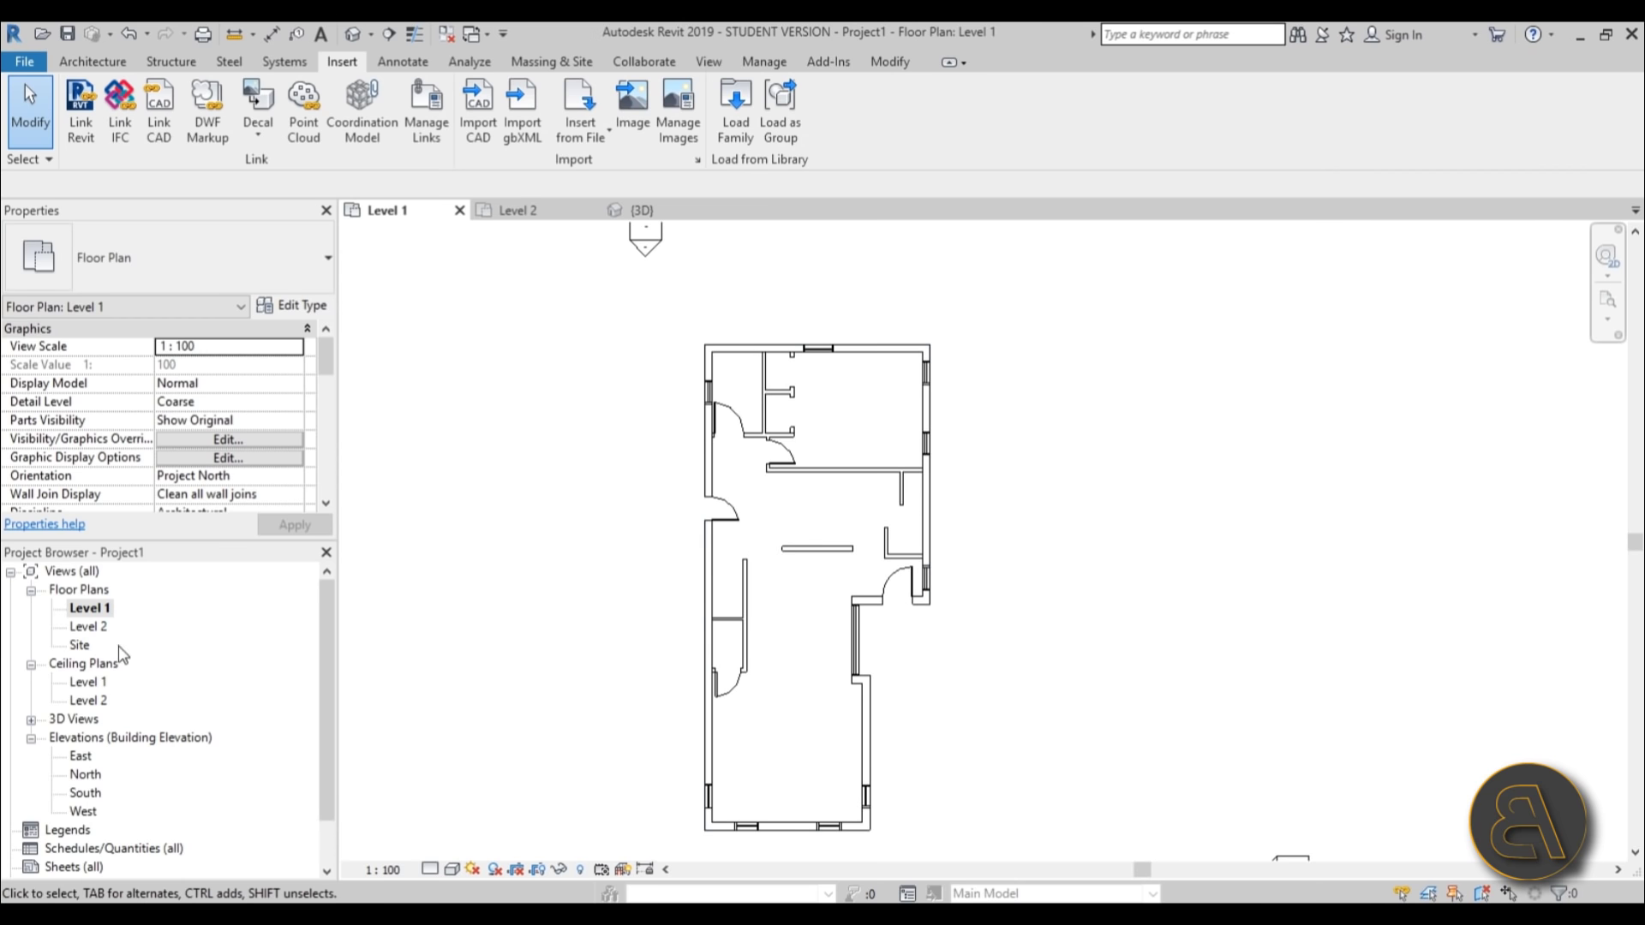
# Open the Level 2 floor plan and delete the furniture layer from the imported Drawing2.dwg.
pyautogui.doubleClick(88, 627)
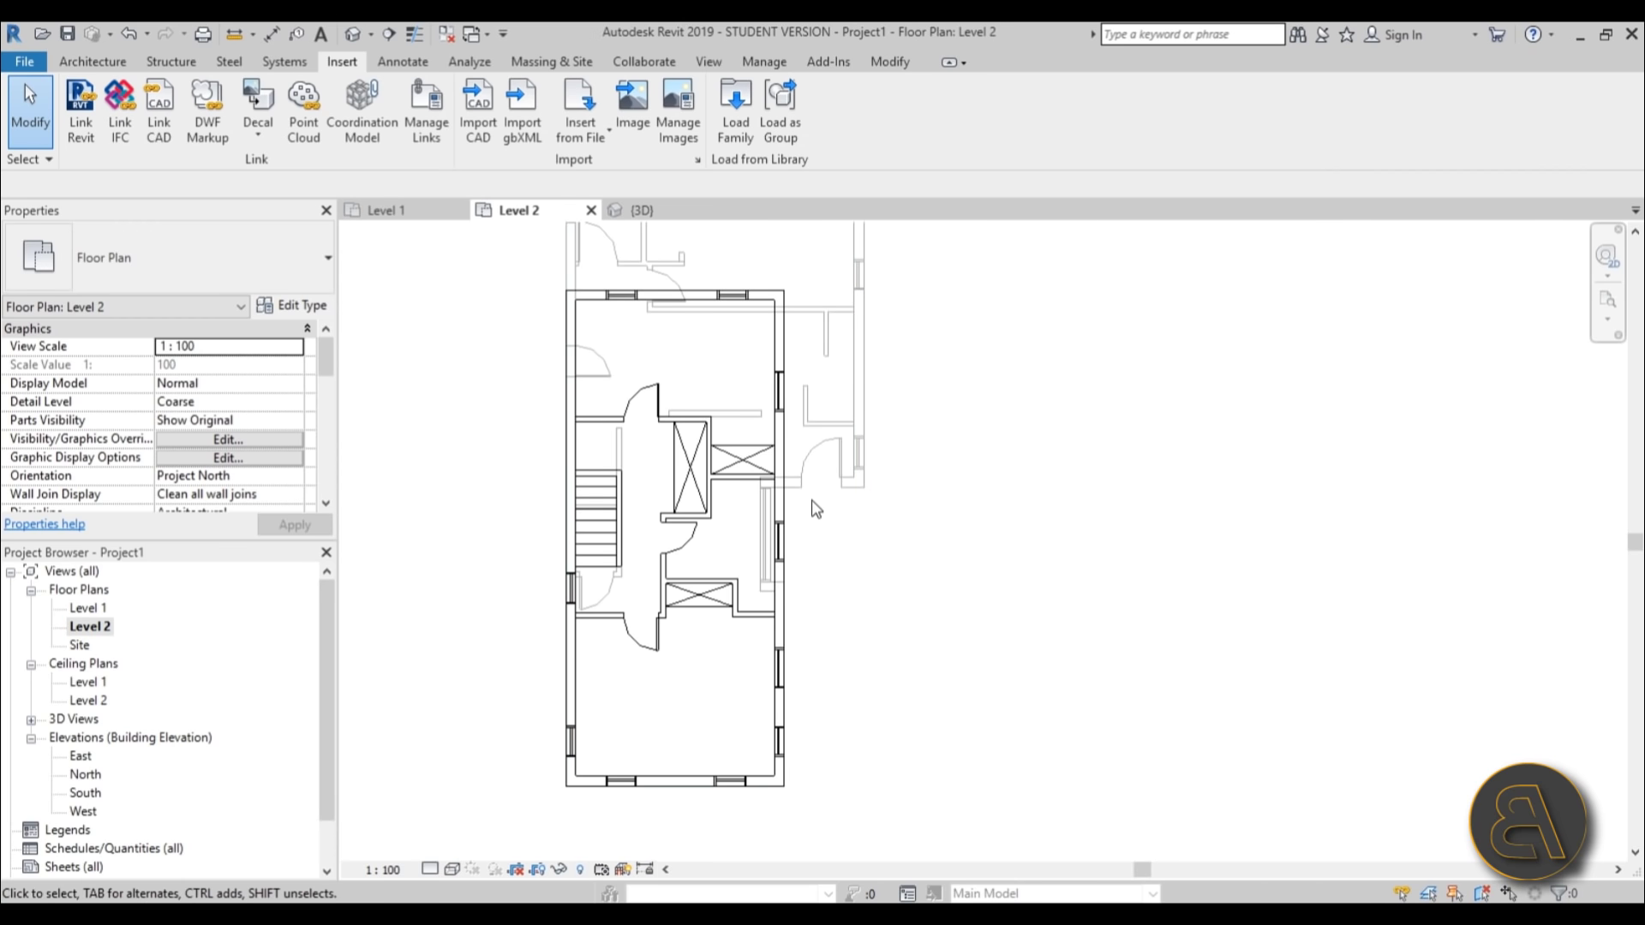
pyautogui.click(790, 516)
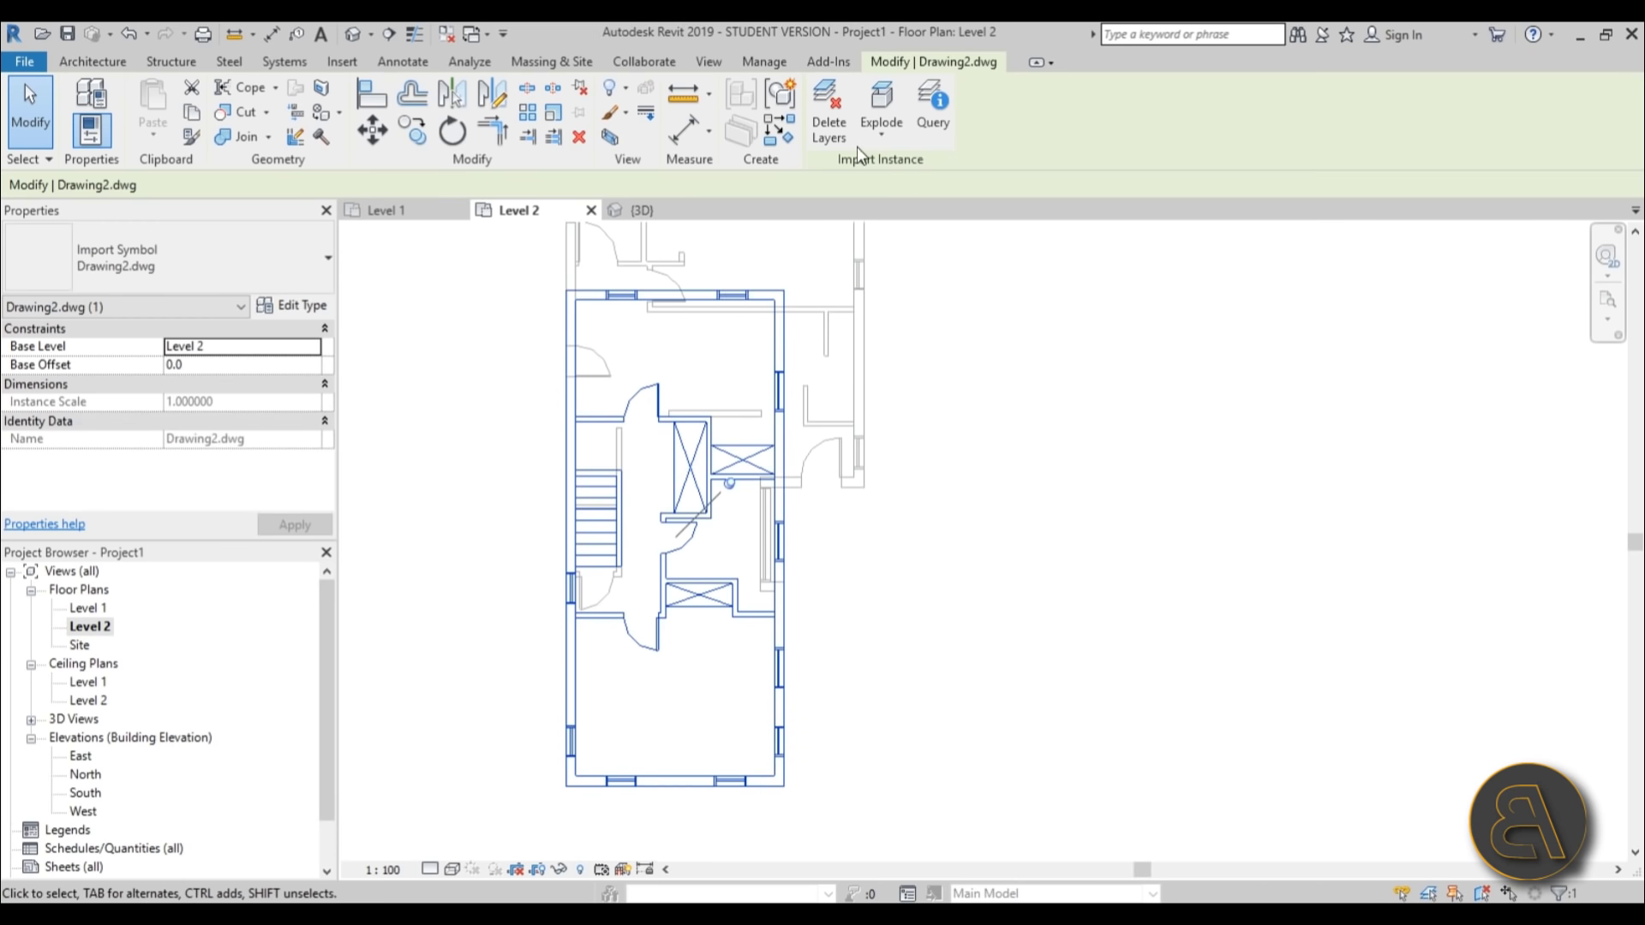
pyautogui.click(828, 116)
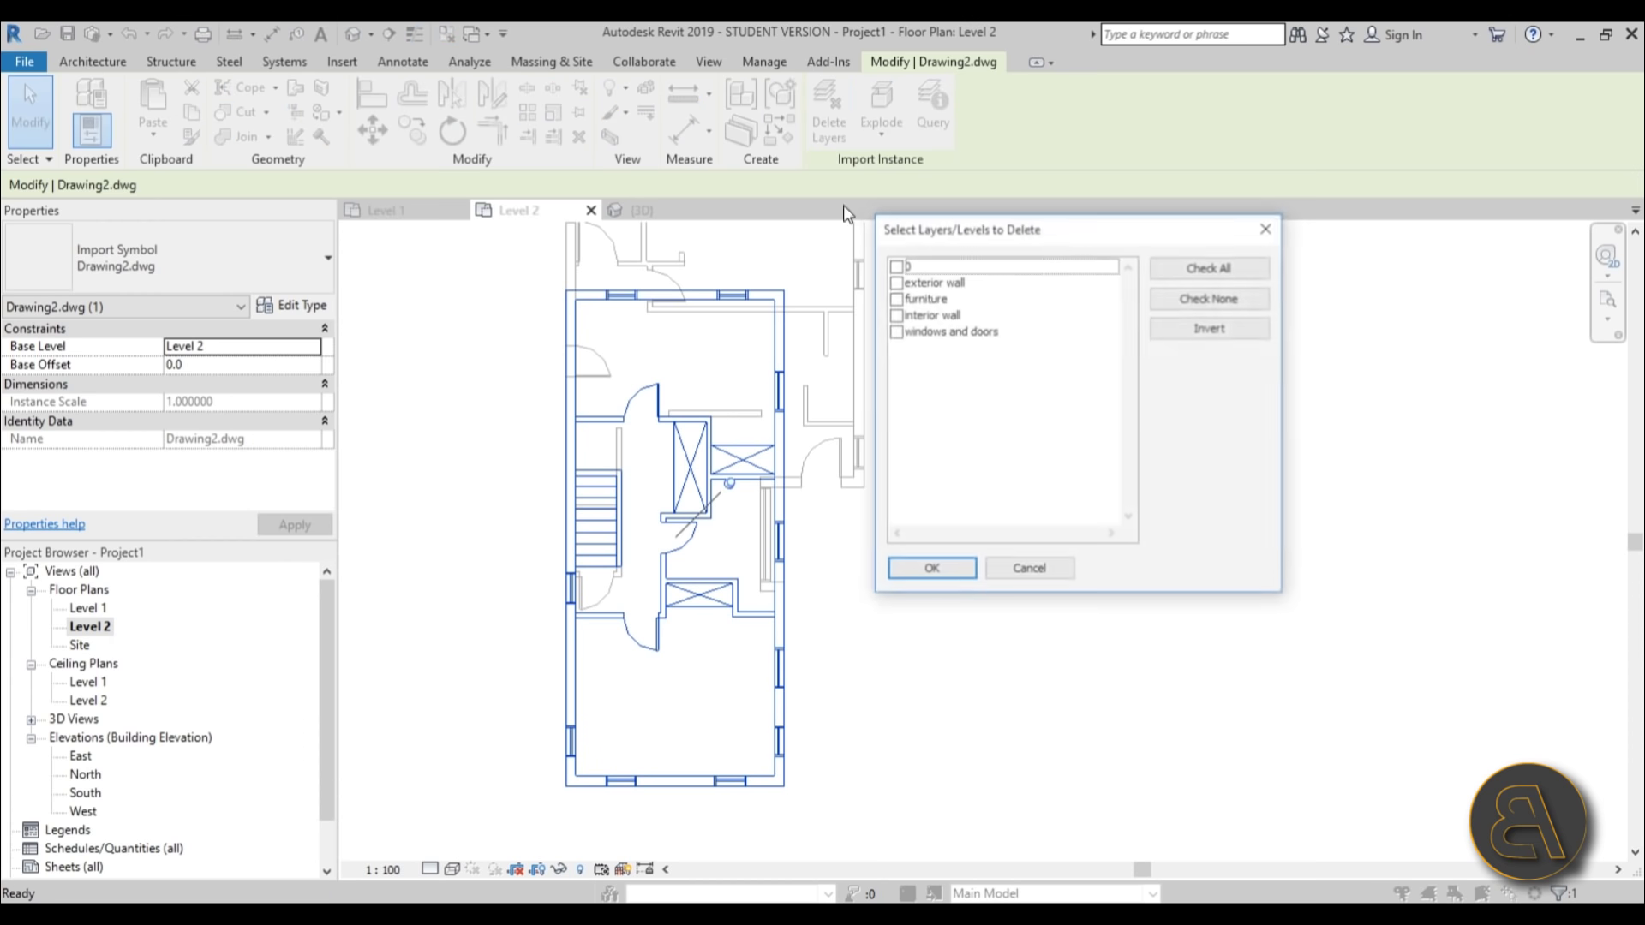
pyautogui.click(895, 314)
pyautogui.click(915, 562)
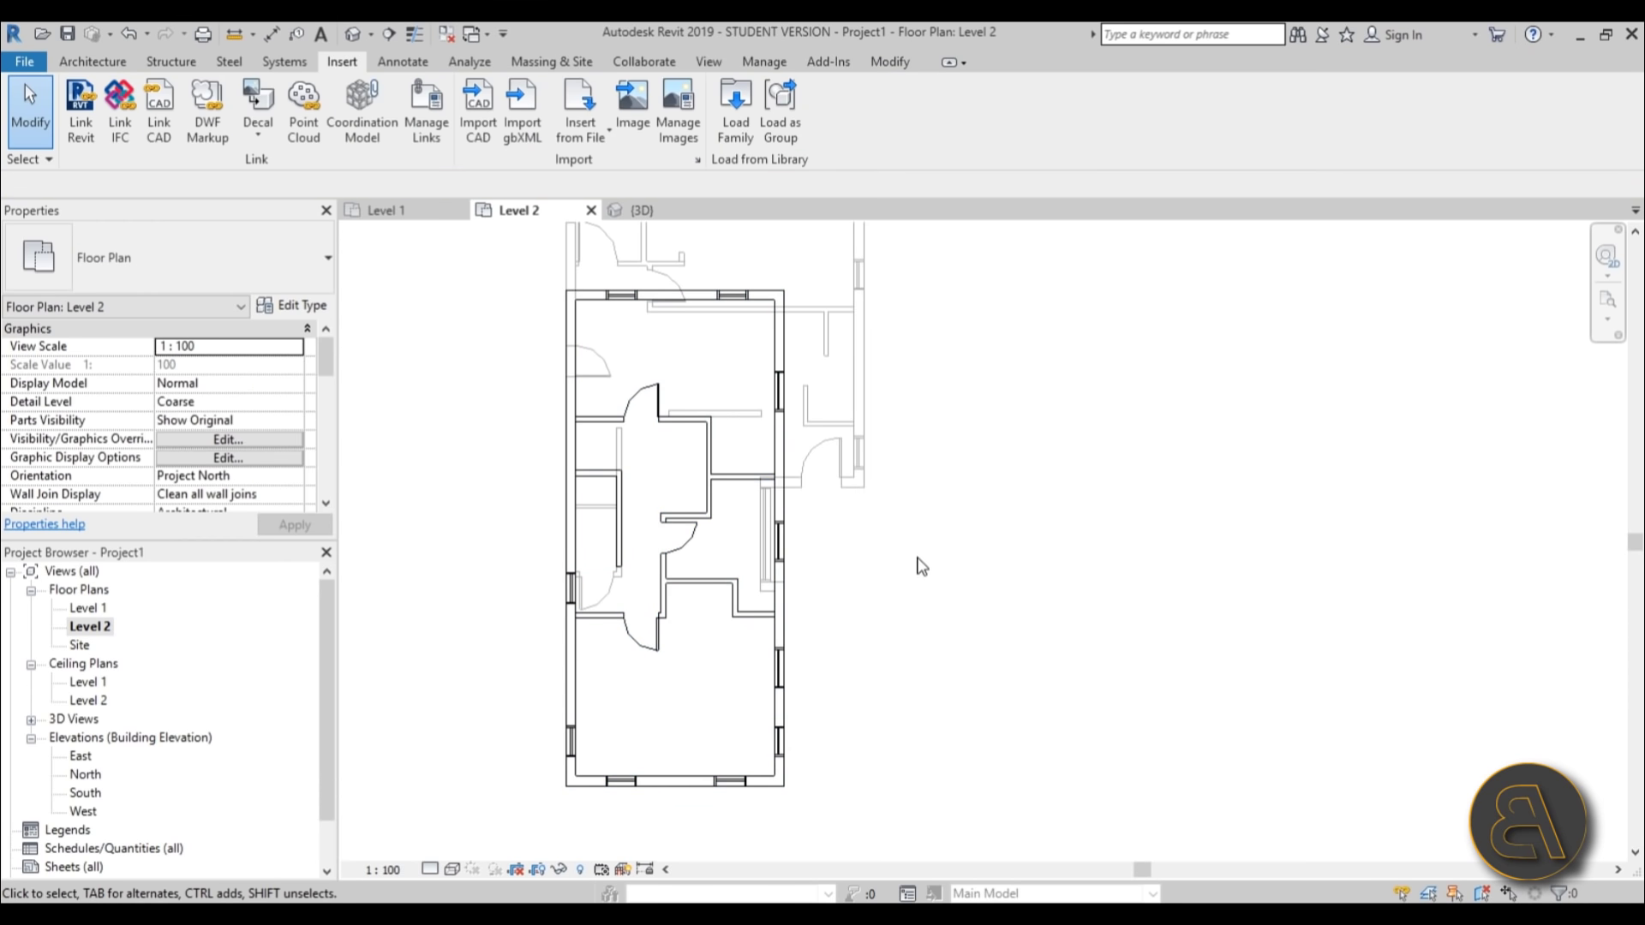
# Open the Level 1 floor plan with the imported Drawing1.dwg.
pyautogui.moveTo(921, 567); pyautogui.dragTo(1054, 540, button='middle')
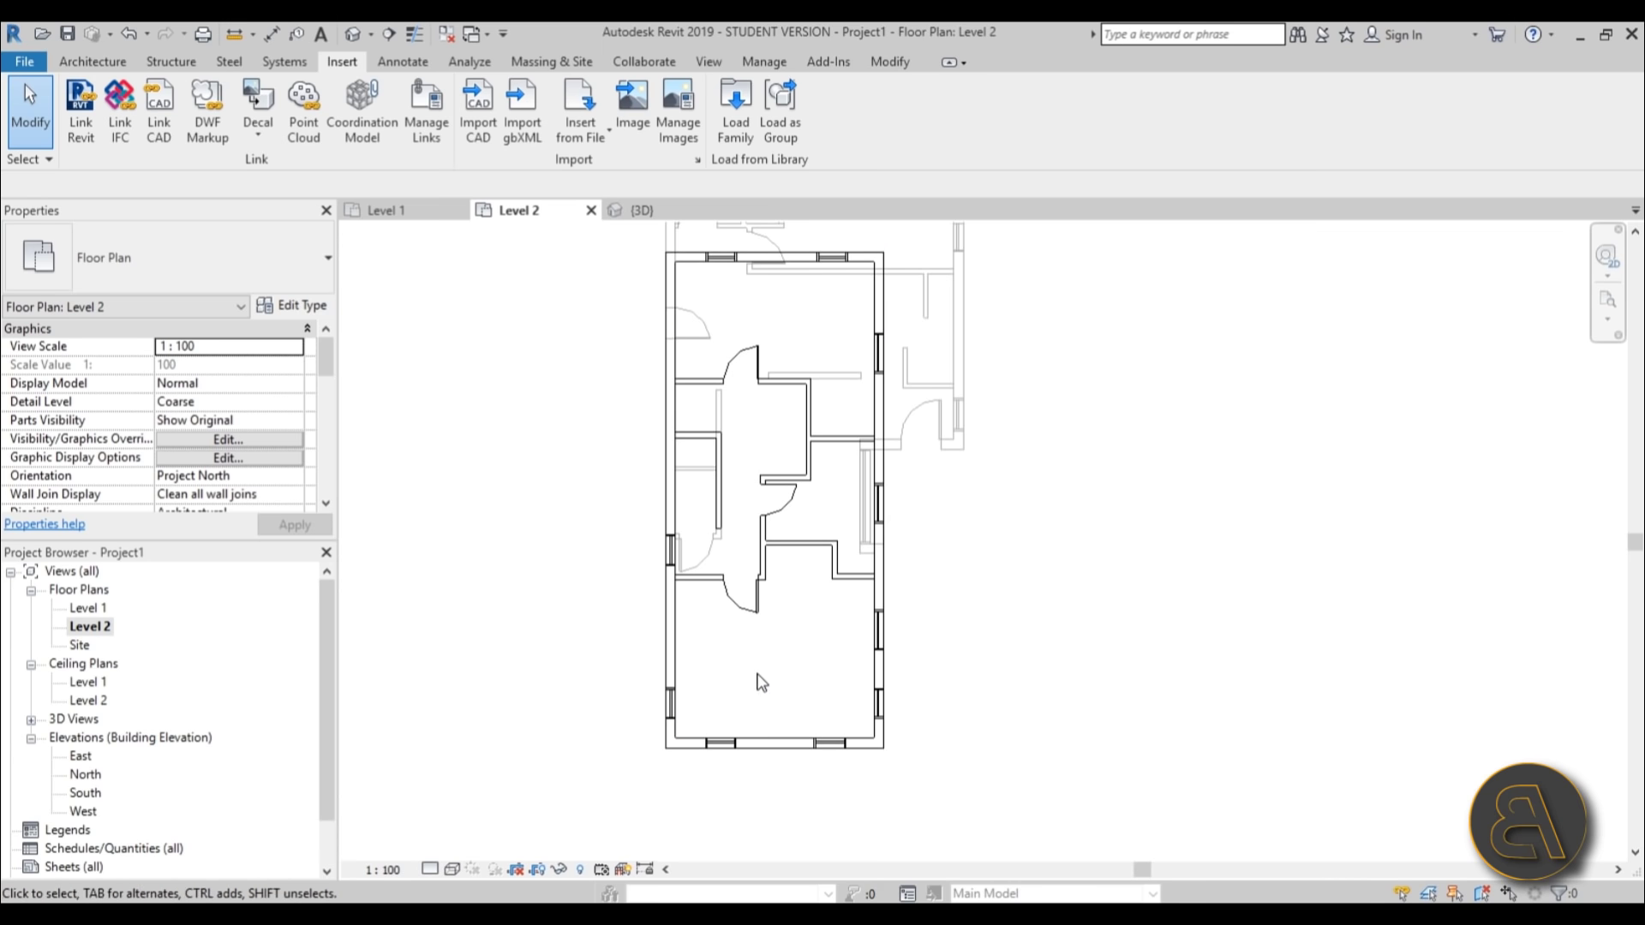
pyautogui.moveTo(784, 683); pyautogui.dragTo(759, 702, button='middle')
pyautogui.scroll(-1, 728, 738)
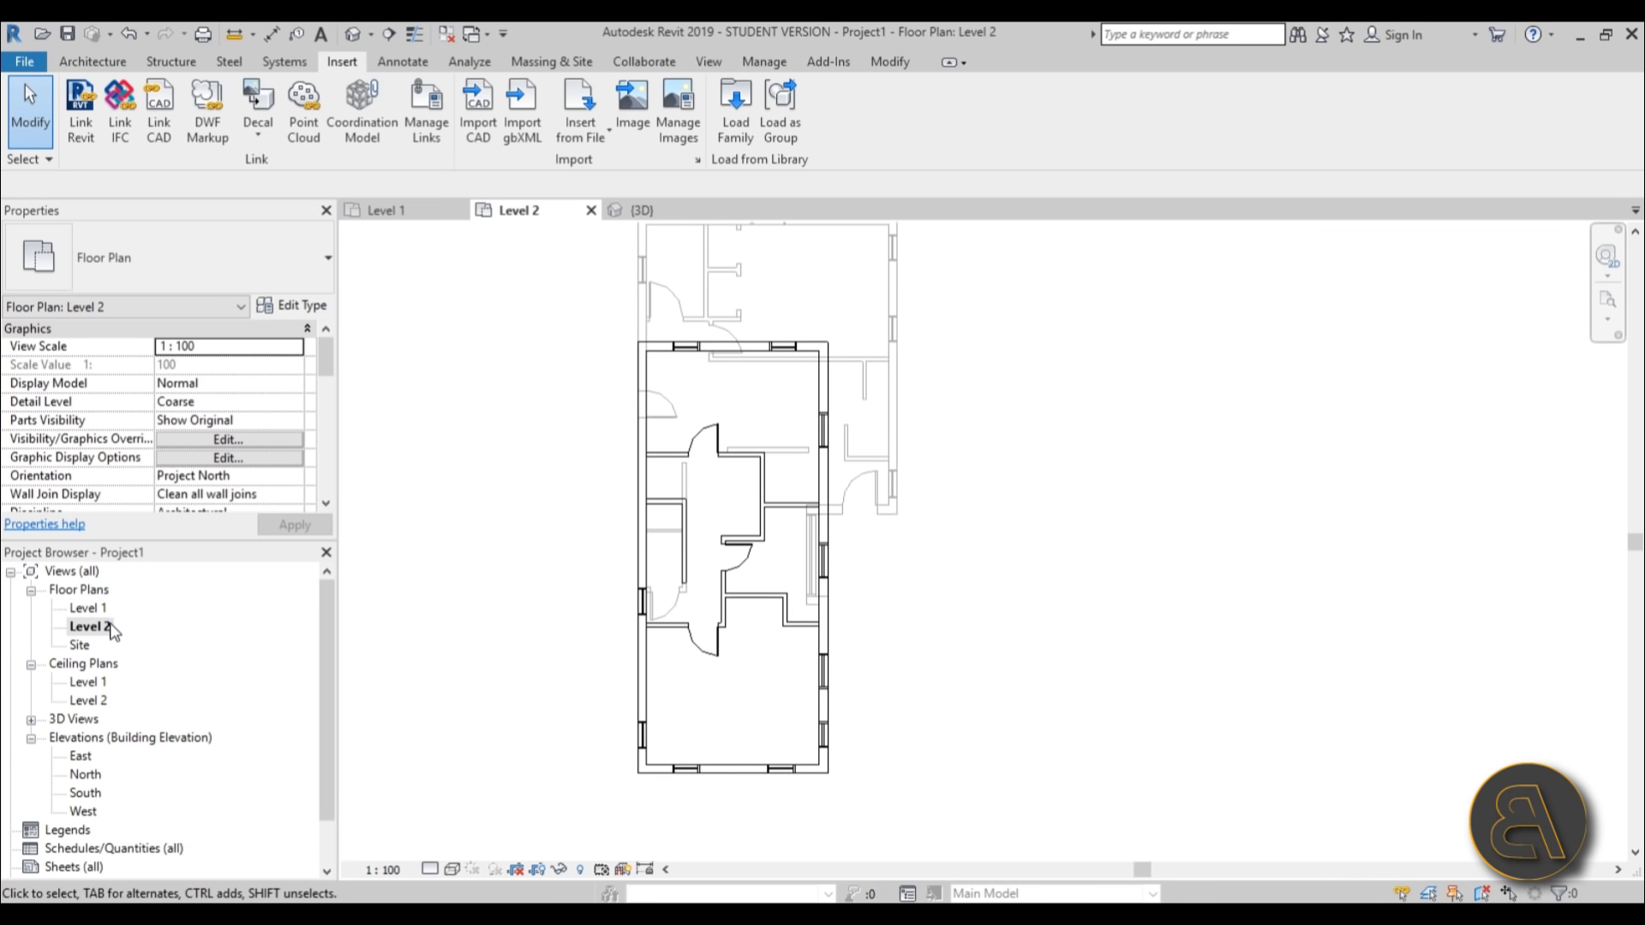
pyautogui.doubleClick(88, 608)
pyautogui.moveTo(1234, 823); pyautogui.dragTo(1267, 837, button='middle')
pyautogui.scroll(3, 705, 370)
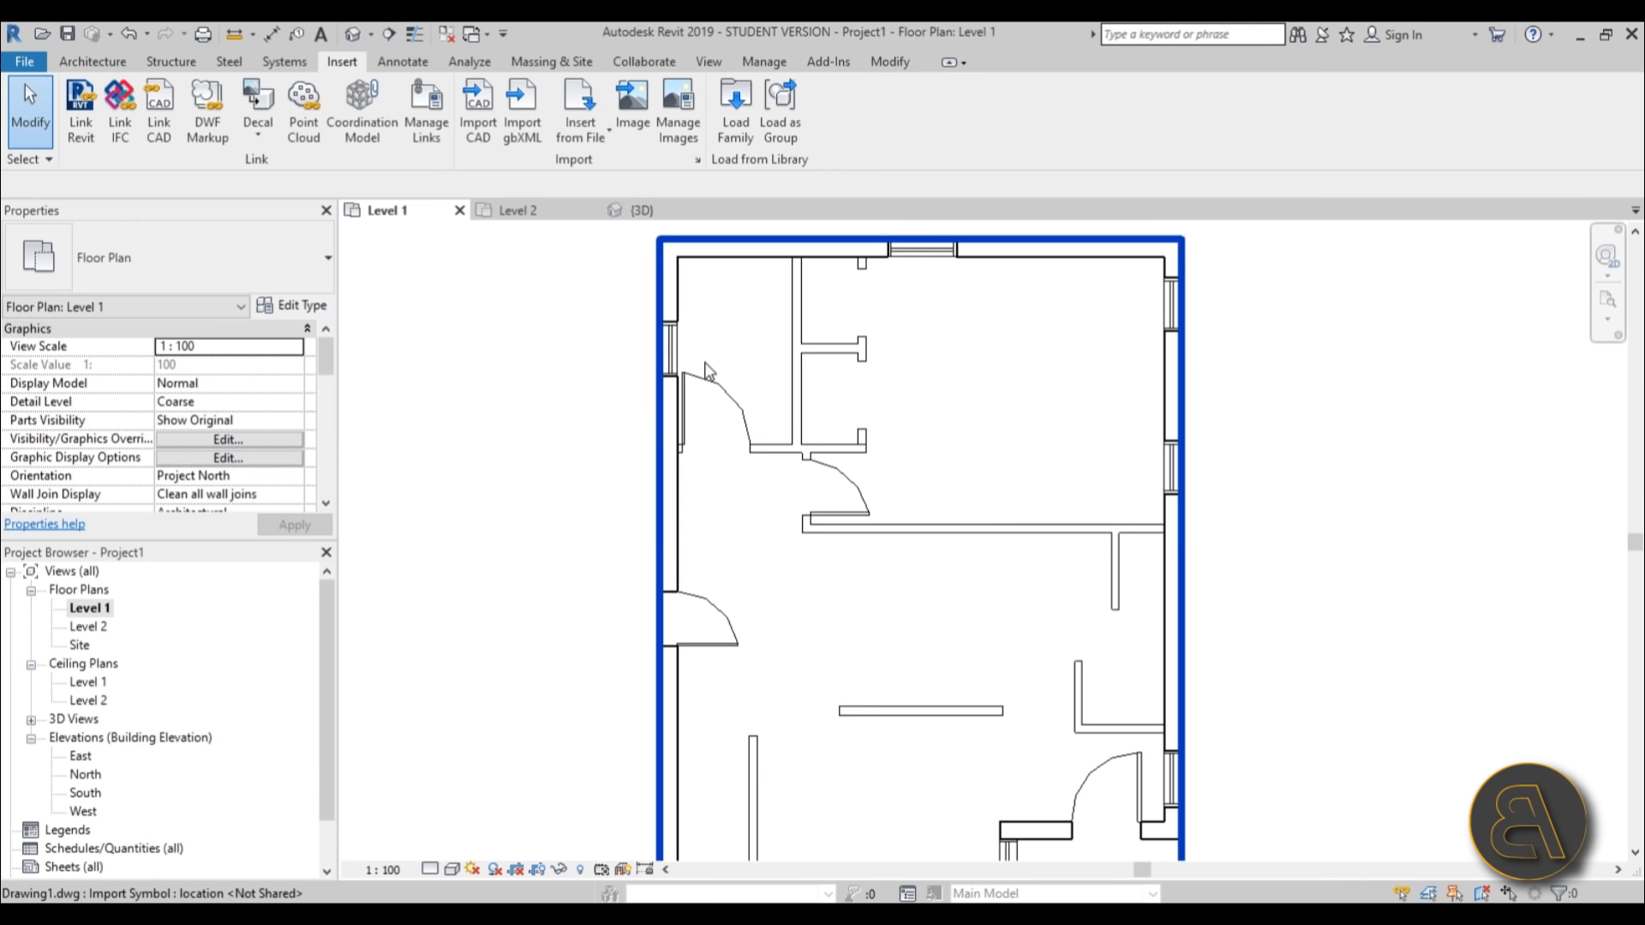
pyautogui.moveTo(706, 370); pyautogui.dragTo(561, 411, button='middle')
# Draw a diagonal Generic - 200mm wall about 7000 mm long across the upper-right corner of the imported Level 1 plan.
pyautogui.click(92, 61)
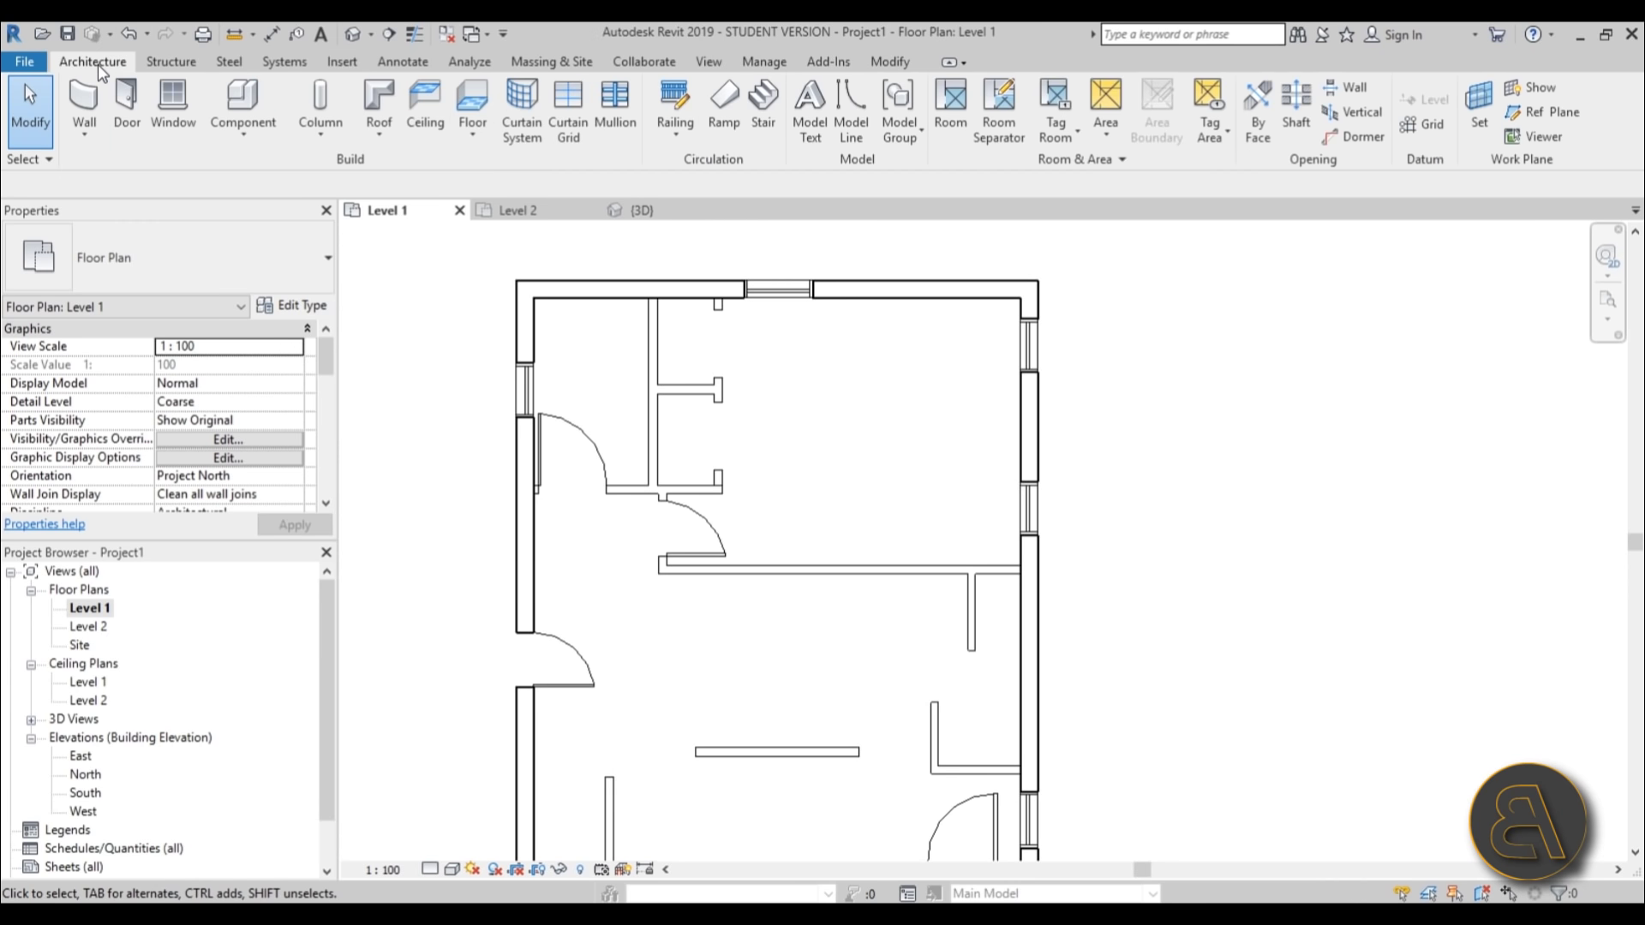
pyautogui.click(83, 116)
pyautogui.scroll(3, 440, 257)
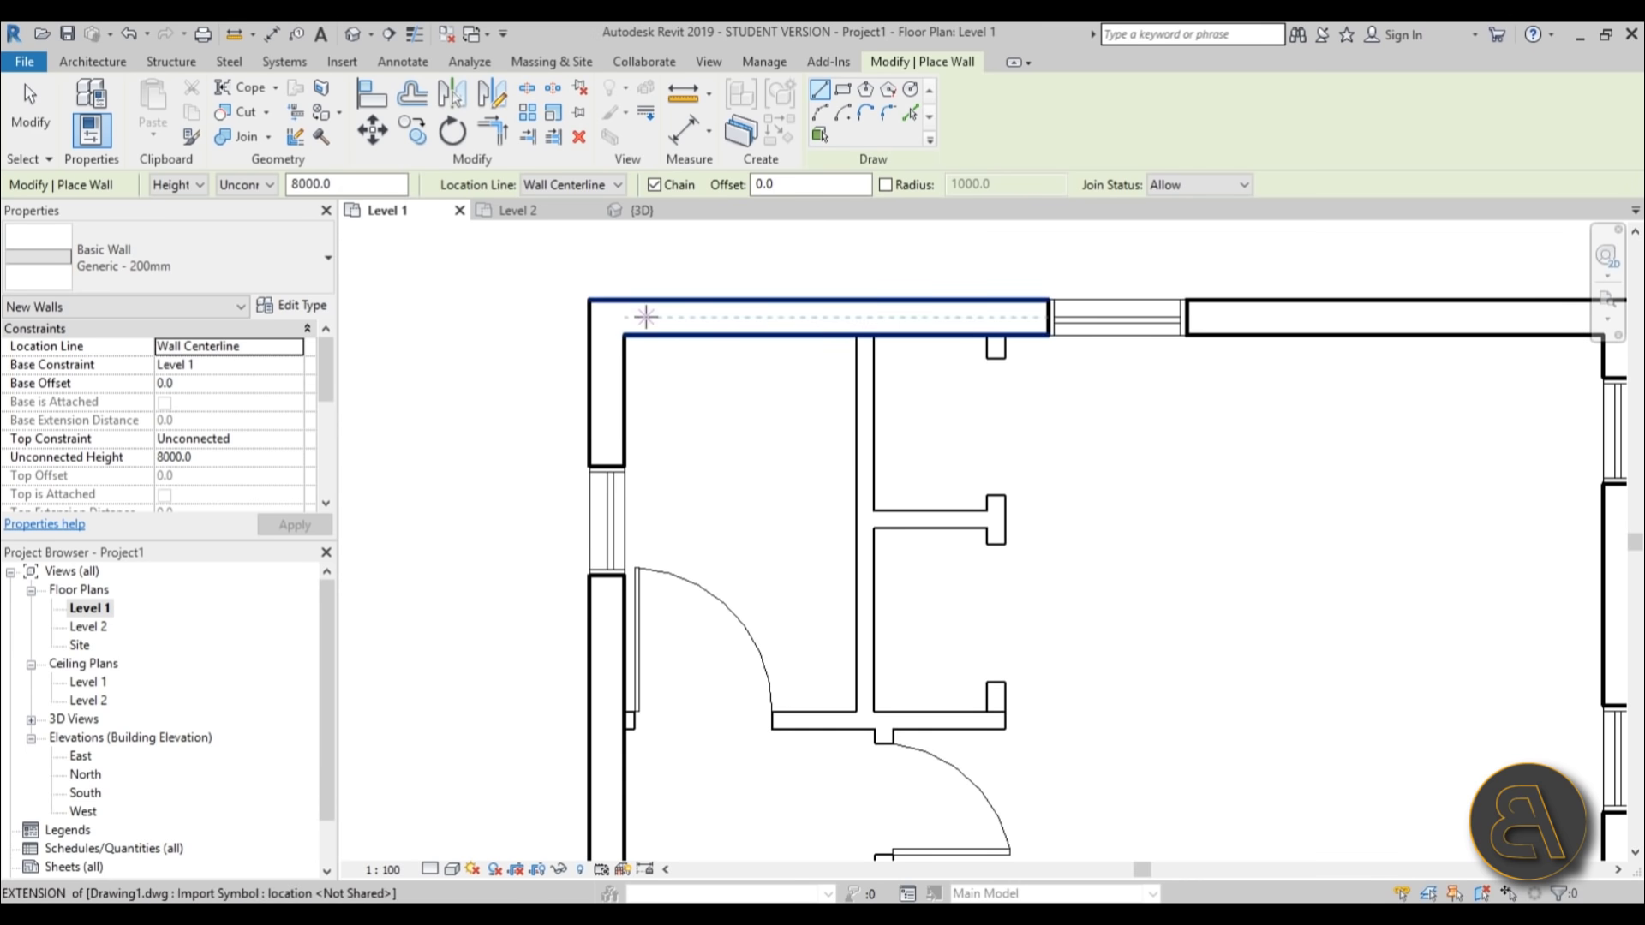
pyautogui.scroll(-3, 653, 515)
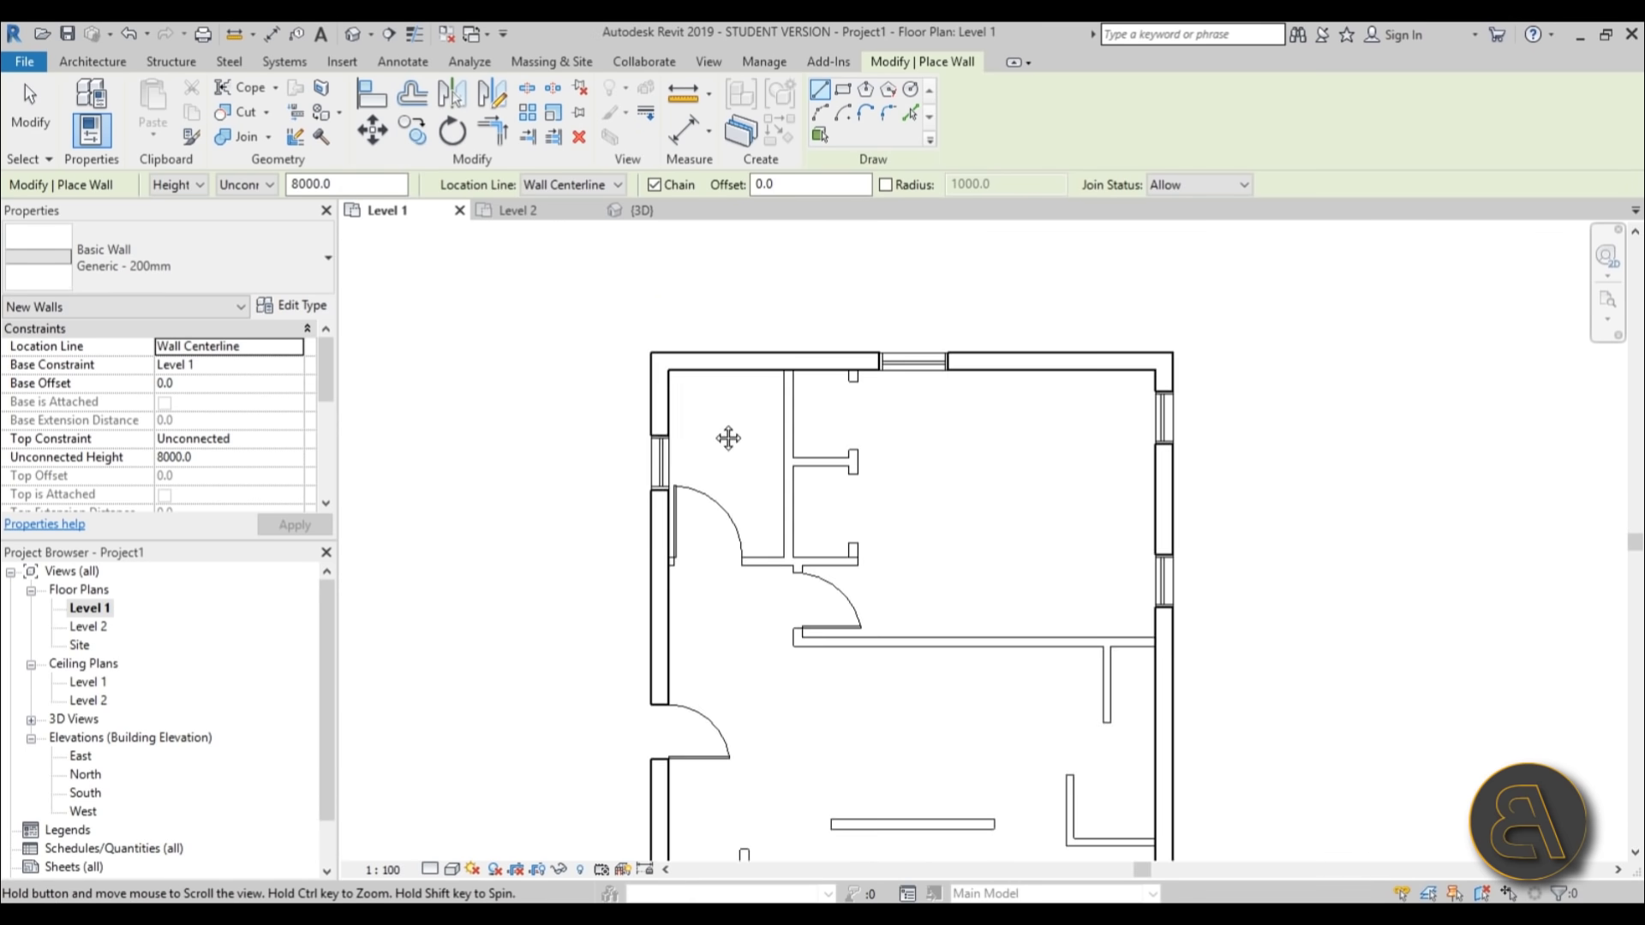
pyautogui.click(743, 334)
pyautogui.click(957, 579)
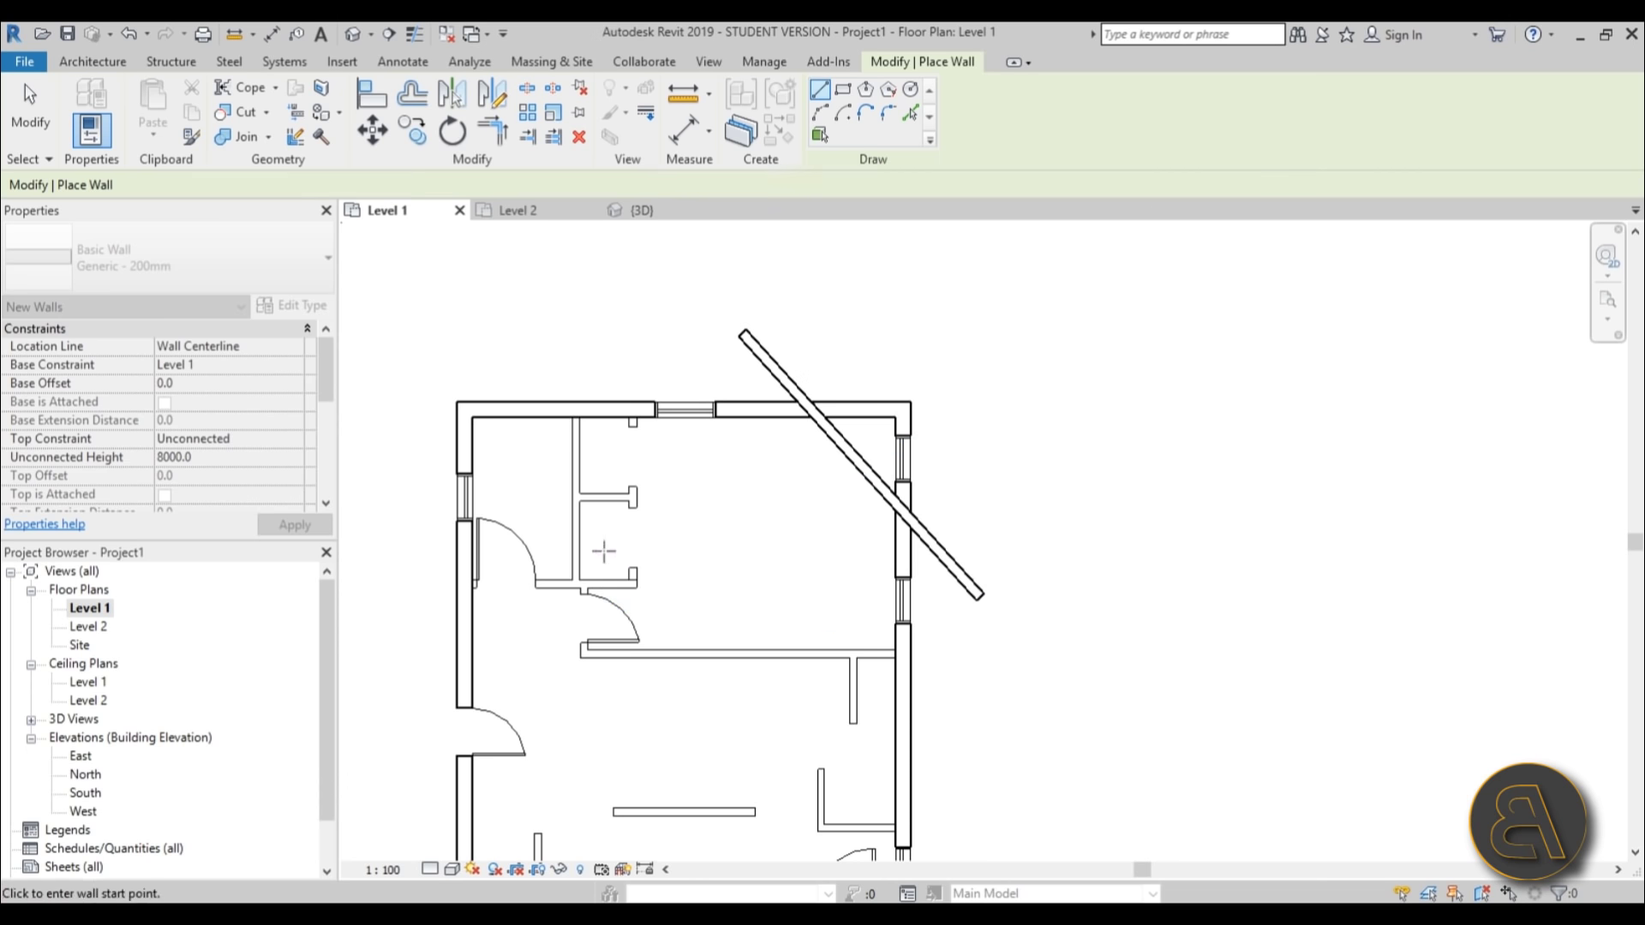
pyautogui.press('Escape')
pyautogui.press('Escape')
# Examine how the diagonal wall's lines compare with the imported CAD lines where they cross at the upper exterior wall.
pyautogui.scroll(3, 695, 396)
pyautogui.scroll(2, 1139, 551)
pyautogui.scroll(2, 727, 735)
pyautogui.scroll(1, 771, 488)
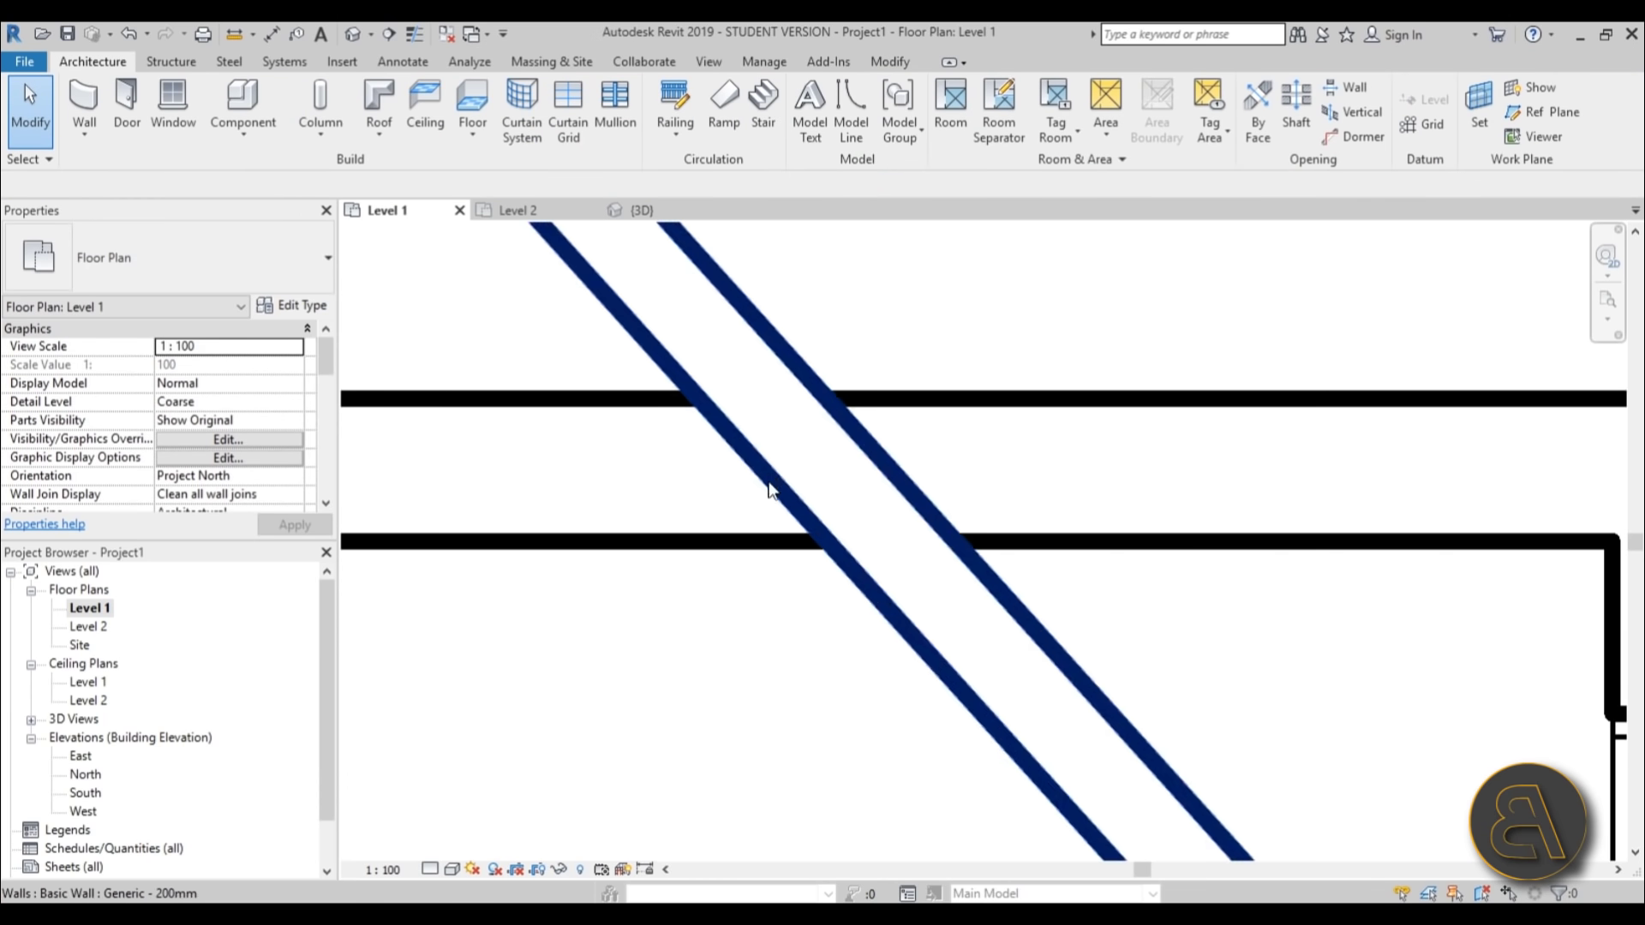
pyautogui.click(645, 548)
pyautogui.click(815, 624)
pyautogui.scroll(-5, 853, 443)
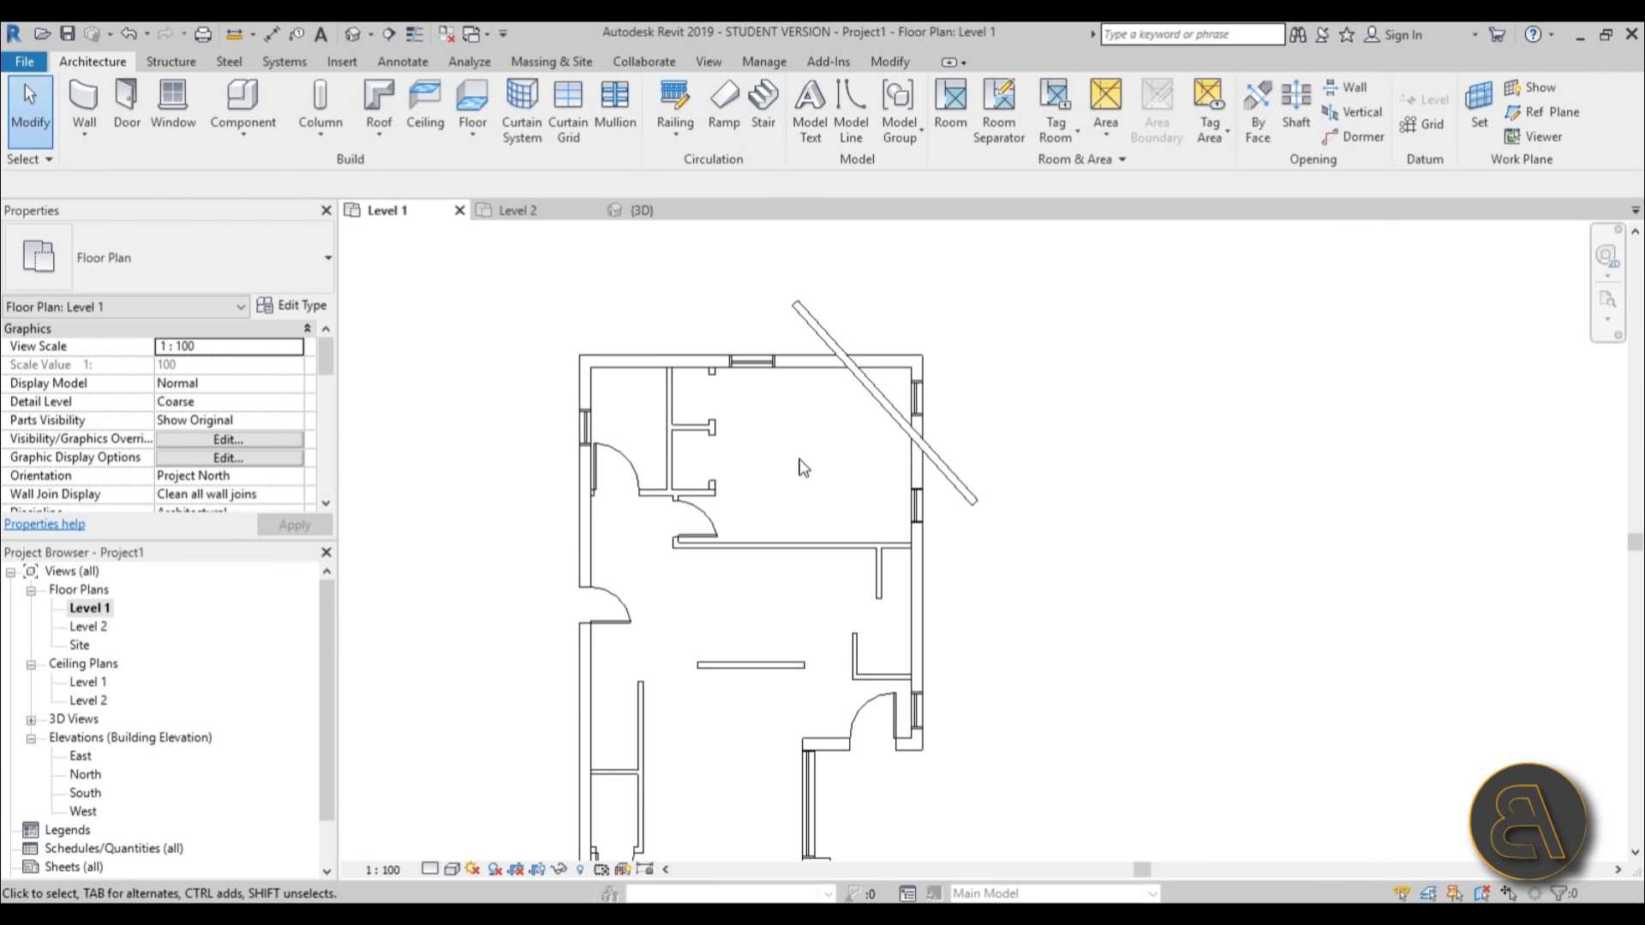
pyautogui.moveTo(804, 468); pyautogui.dragTo(804, 459, button='middle')
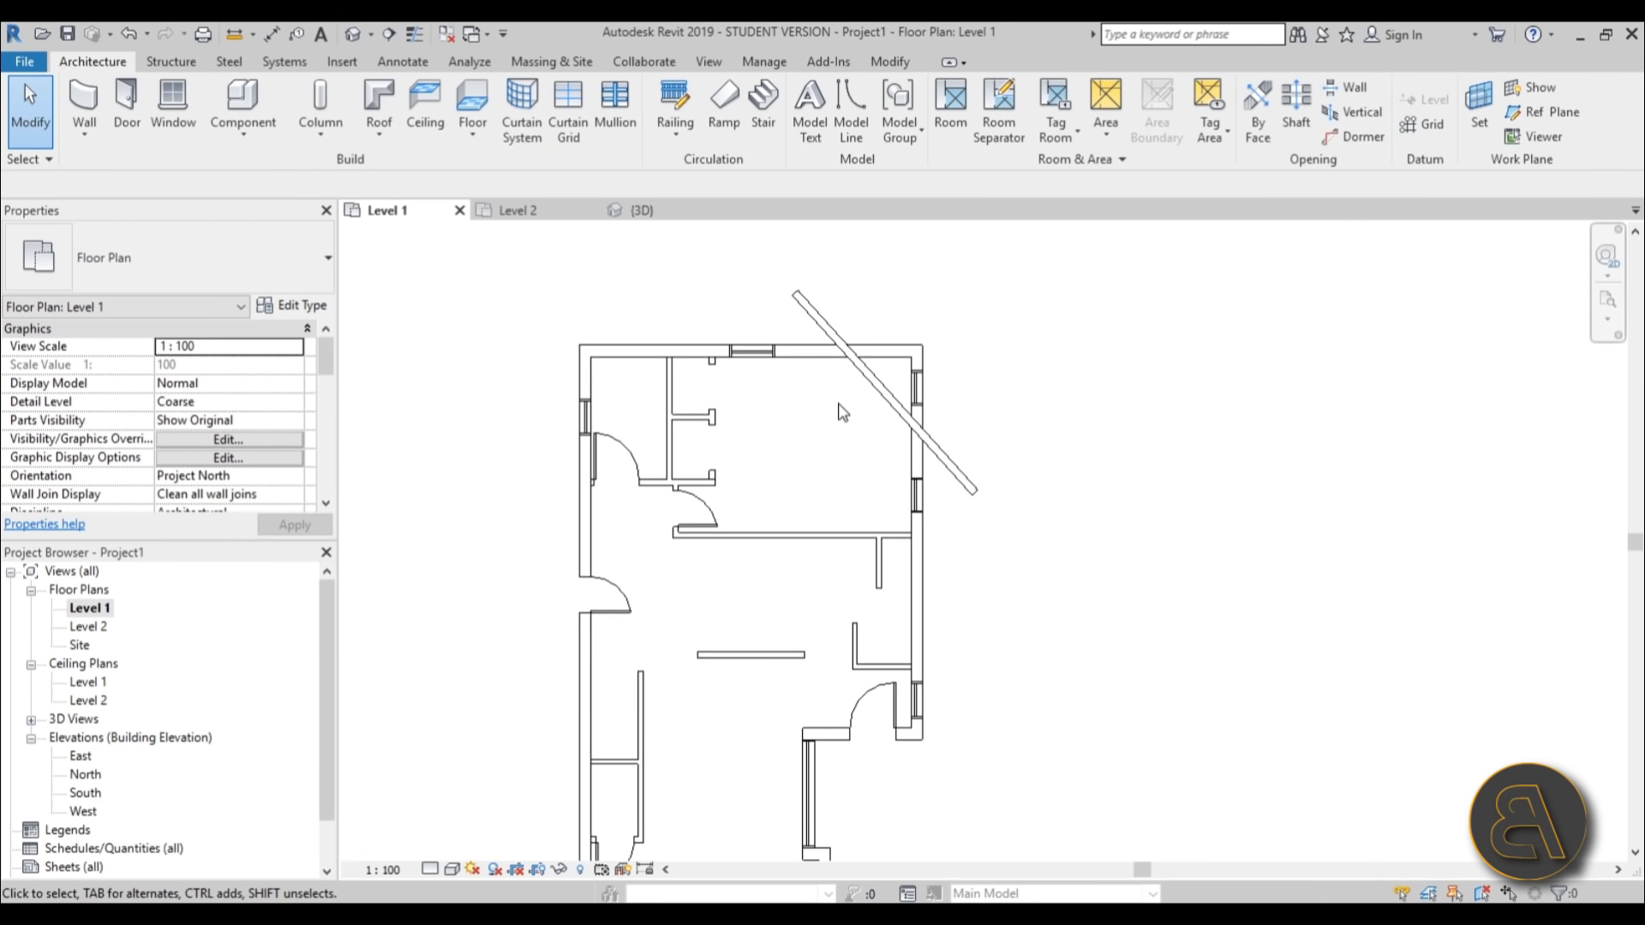
pyautogui.scroll(3, 790, 351)
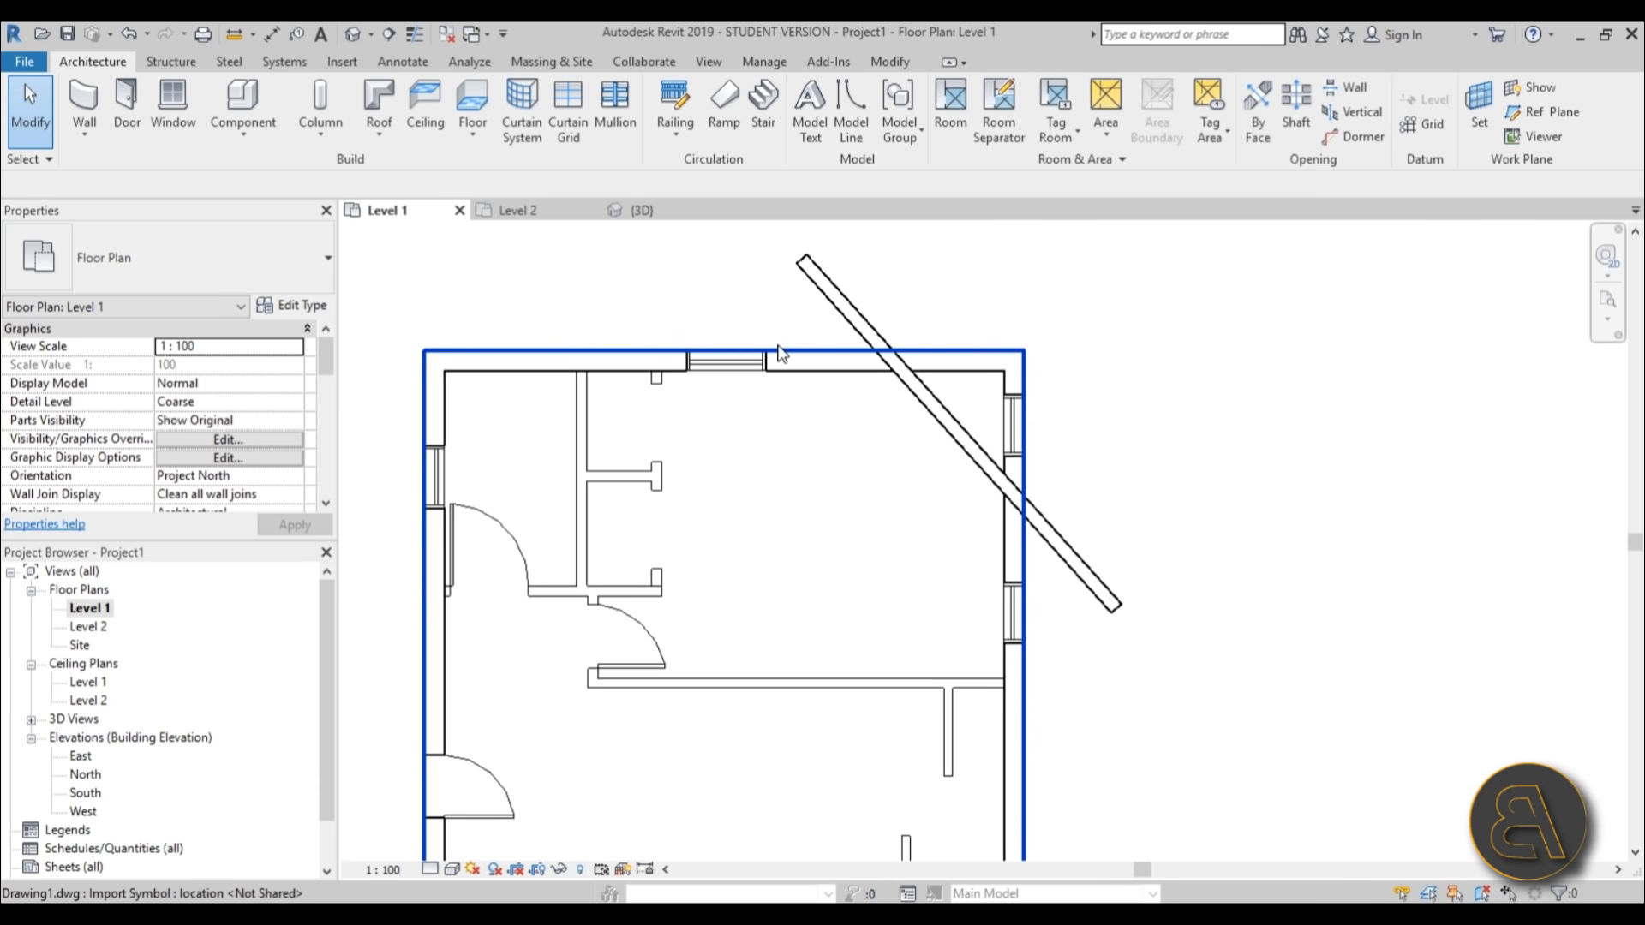
pyautogui.scroll(-2, 882, 588)
pyautogui.moveTo(882, 588); pyautogui.dragTo(830, 447, button='middle')
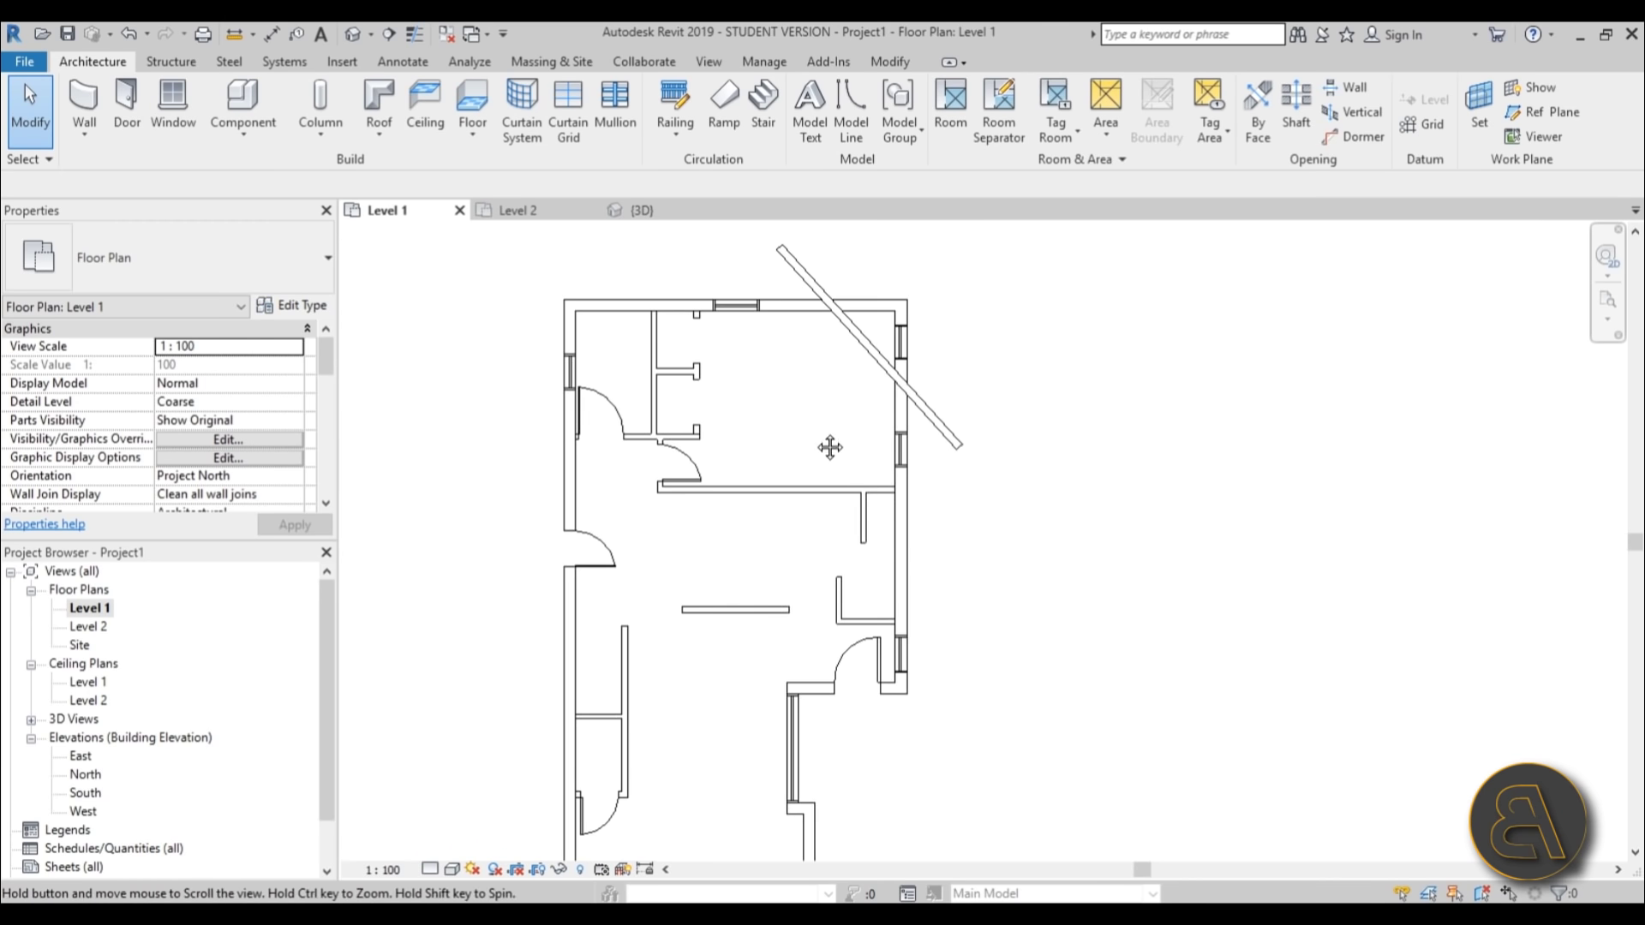
# Hide all imported categories in the Level 1 floor plan through the visibility/graphic overrides.
pyautogui.press('g')
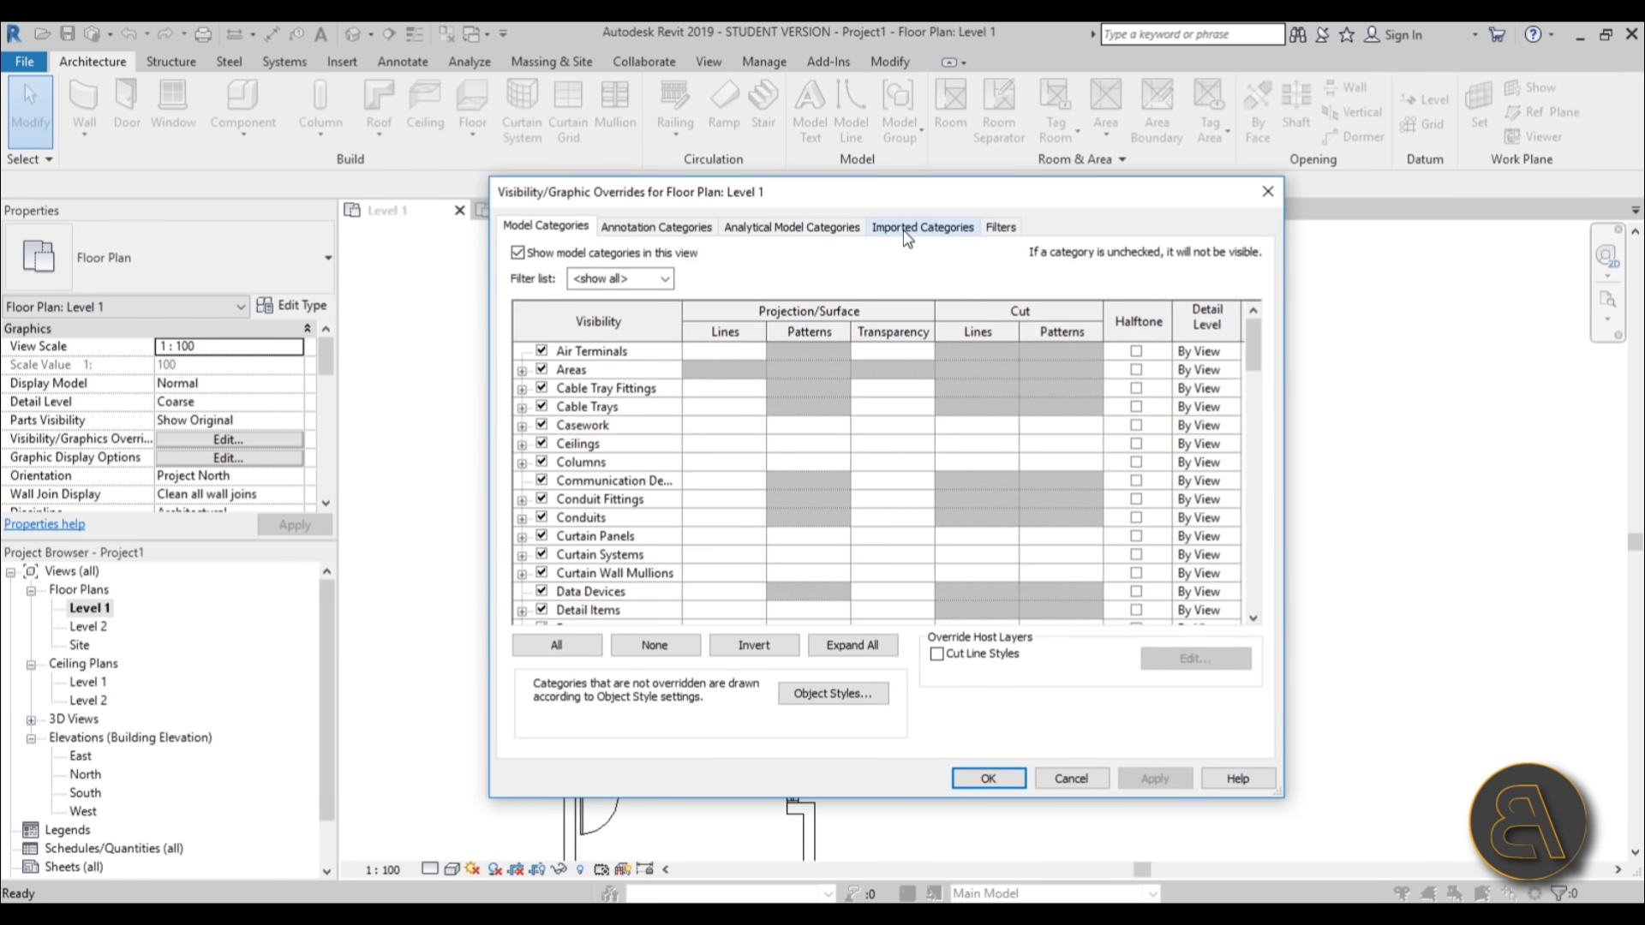
pyautogui.click(911, 237)
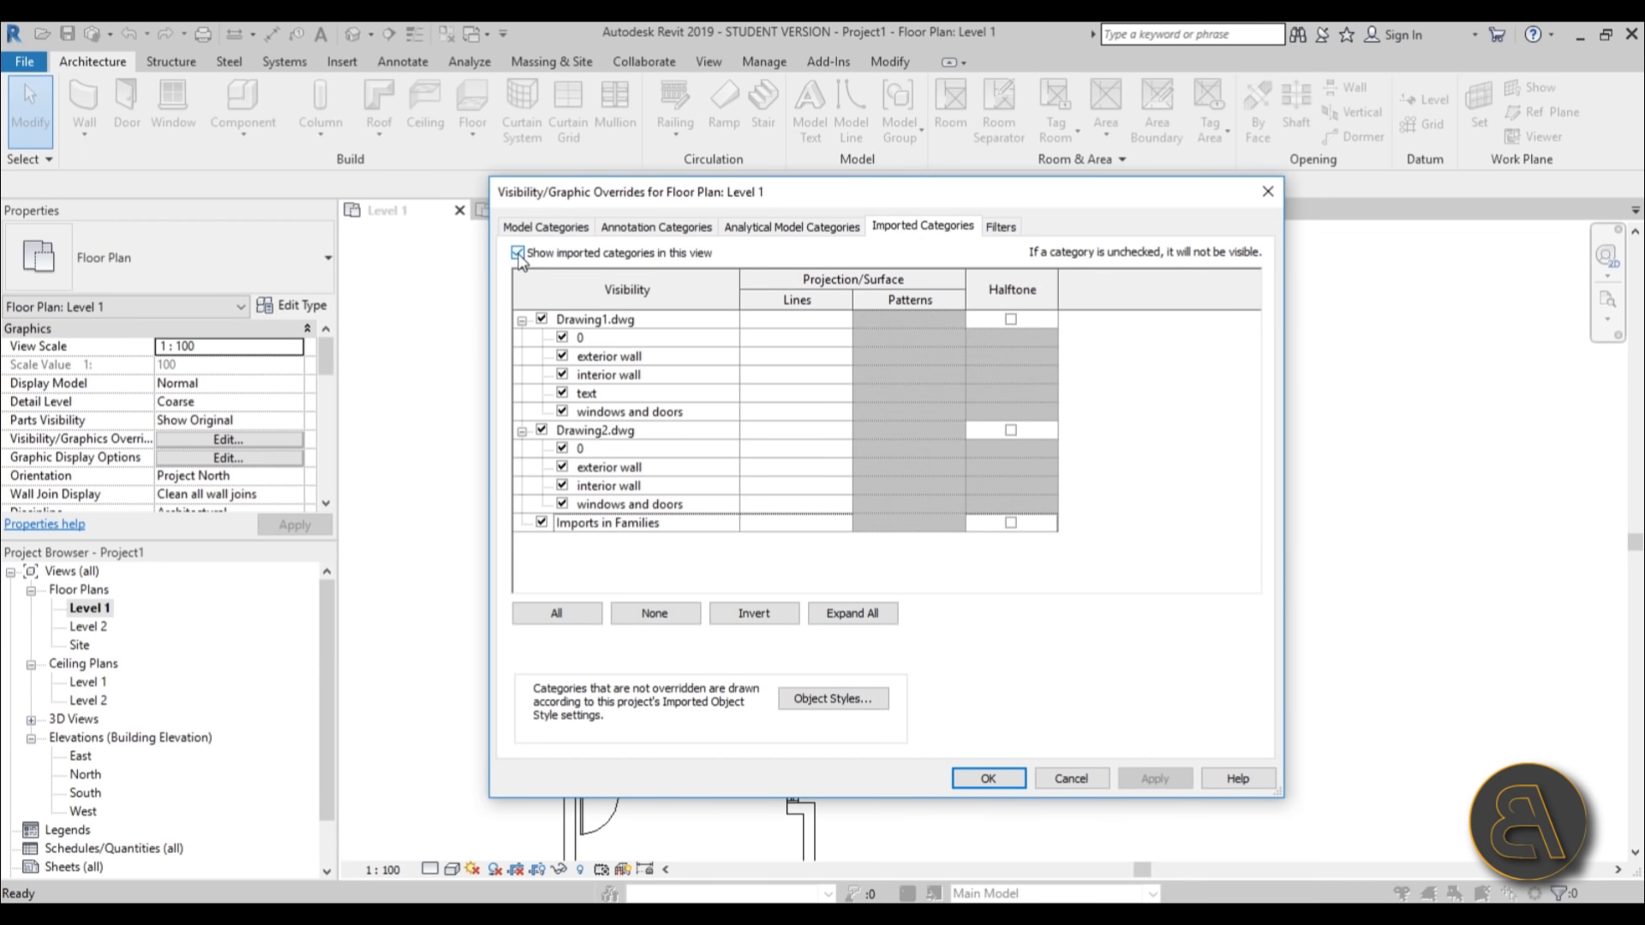
pyautogui.click(624, 262)
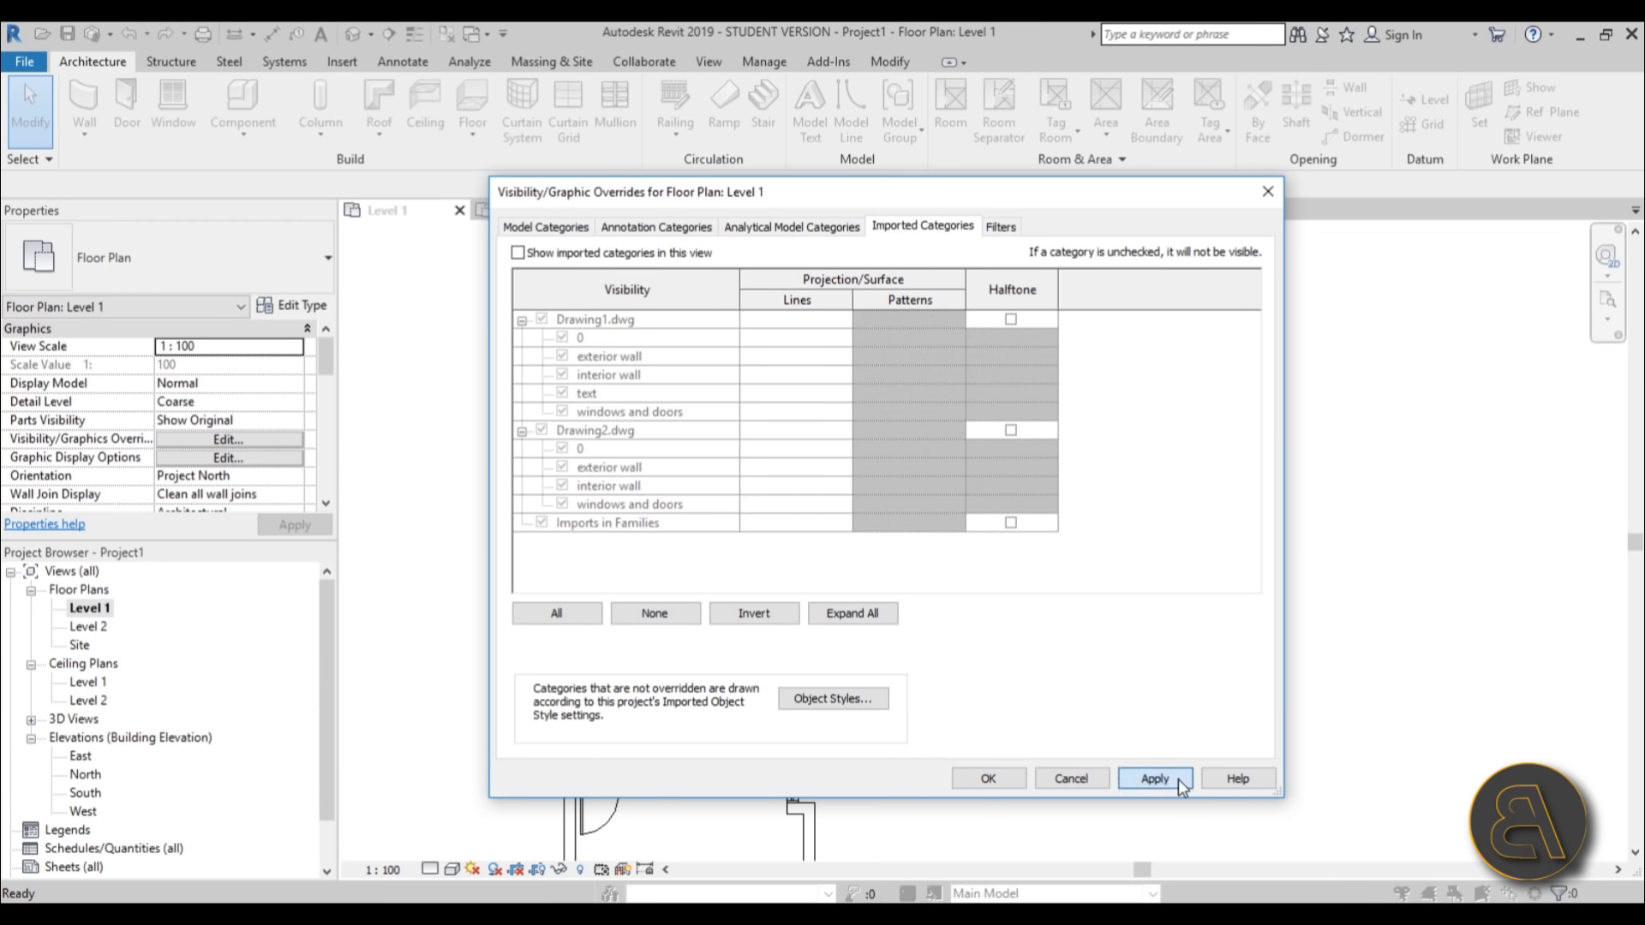
pyautogui.click(987, 779)
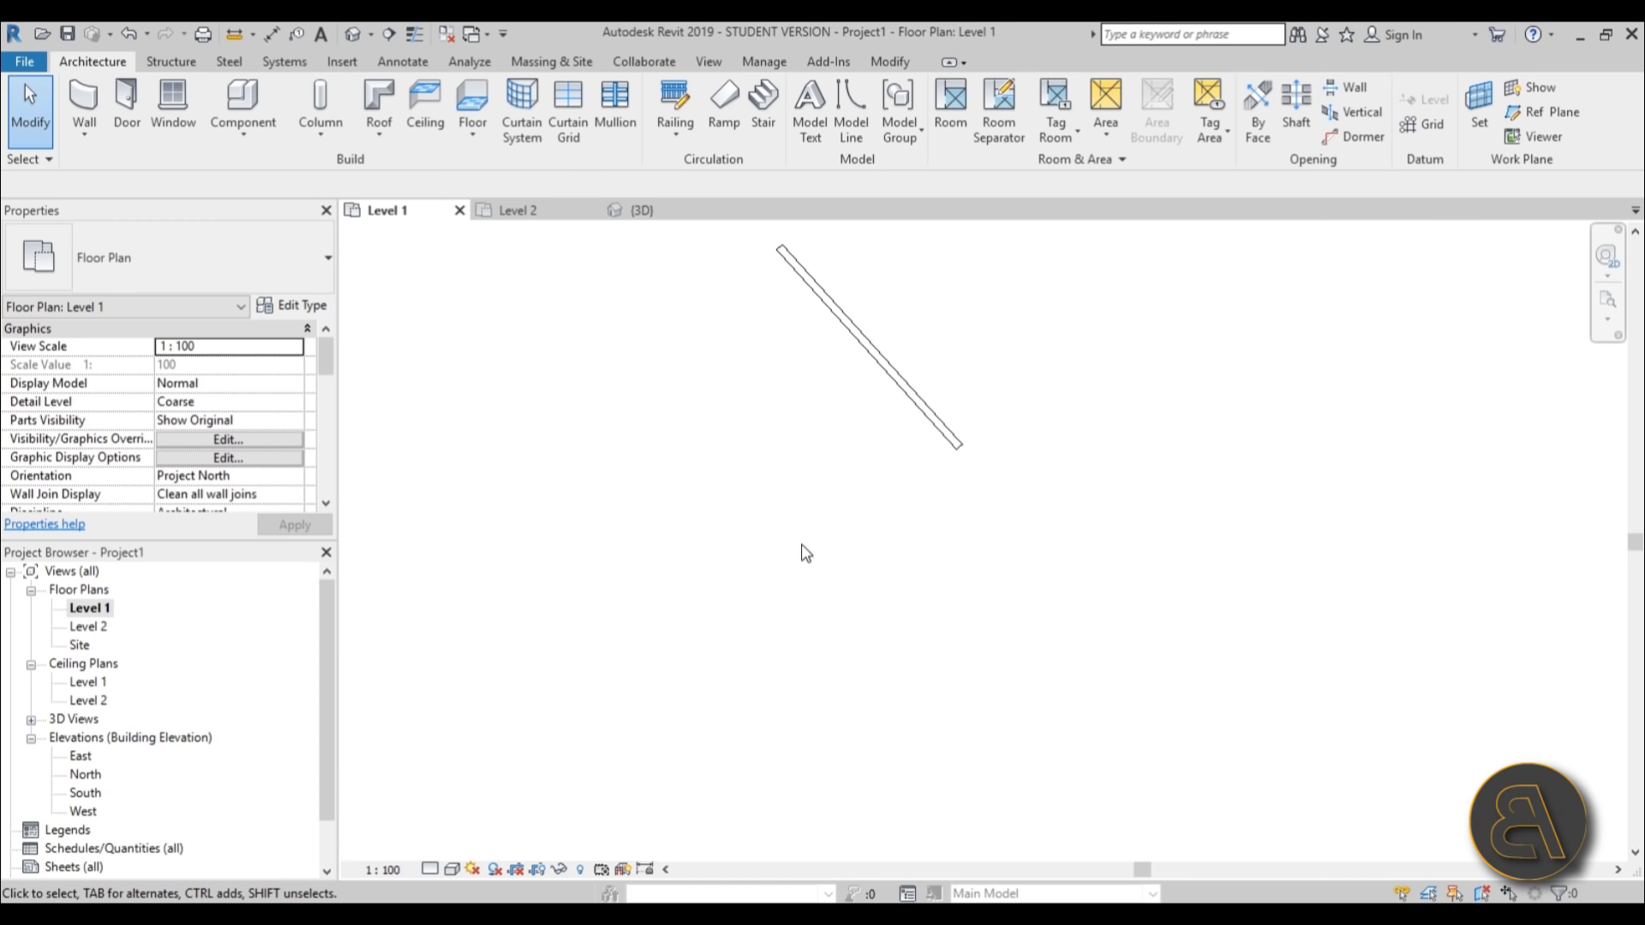
# Show the imported categories in the Level 1 view and set Drawing1.dwg to halftone.
pyautogui.press('g')
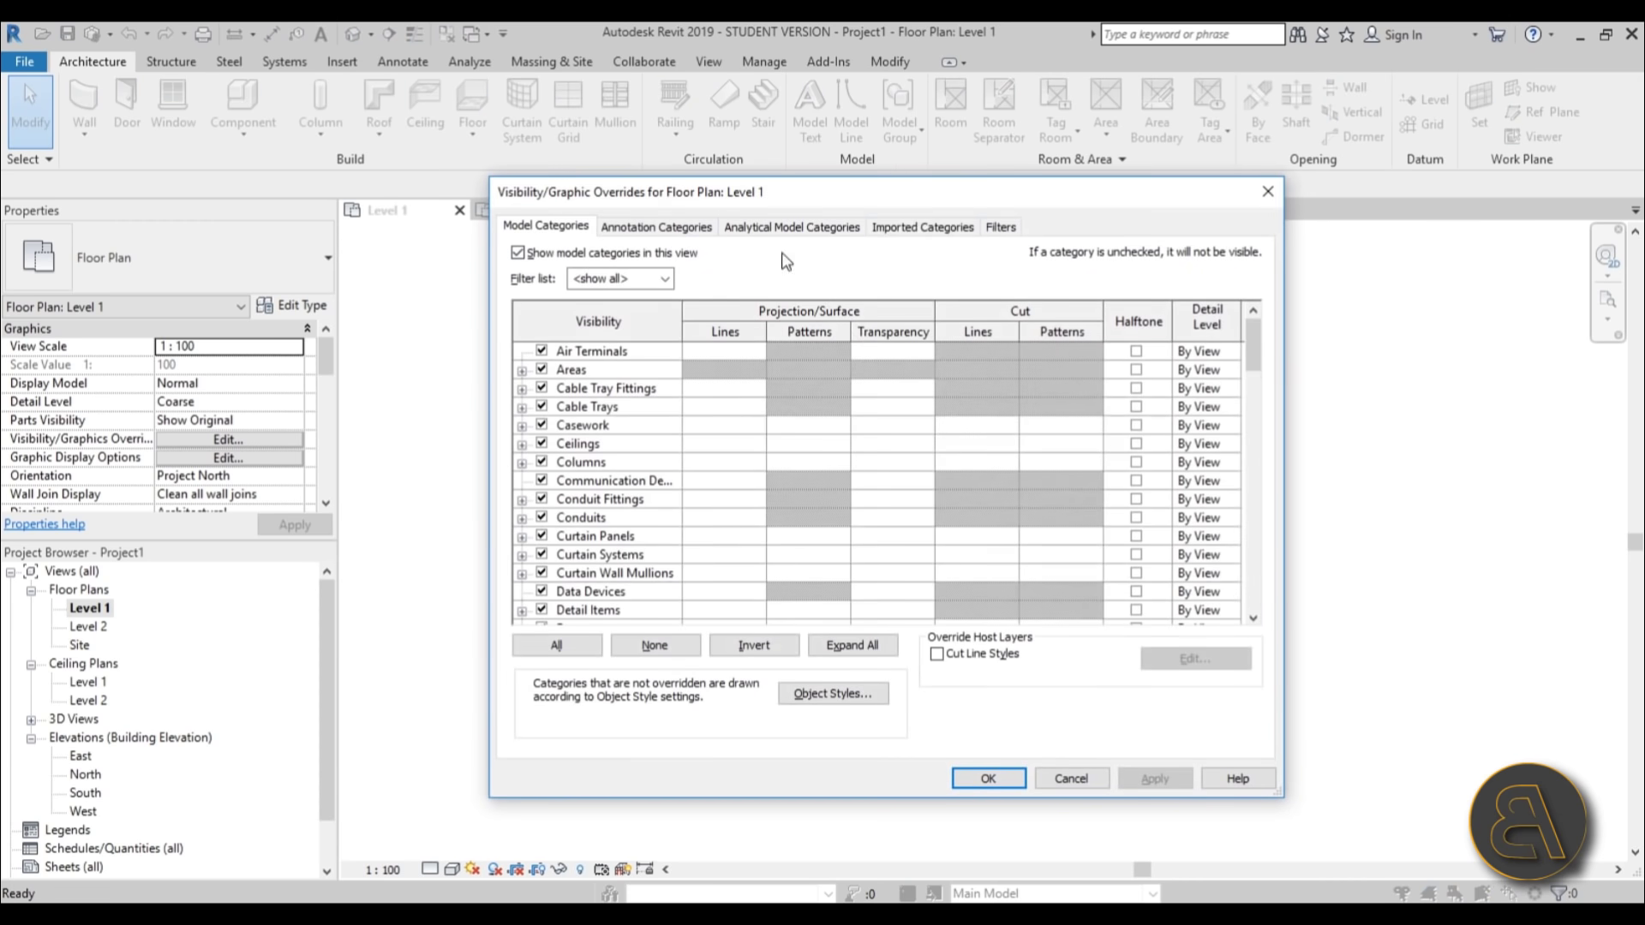
pyautogui.click(972, 235)
pyautogui.click(603, 255)
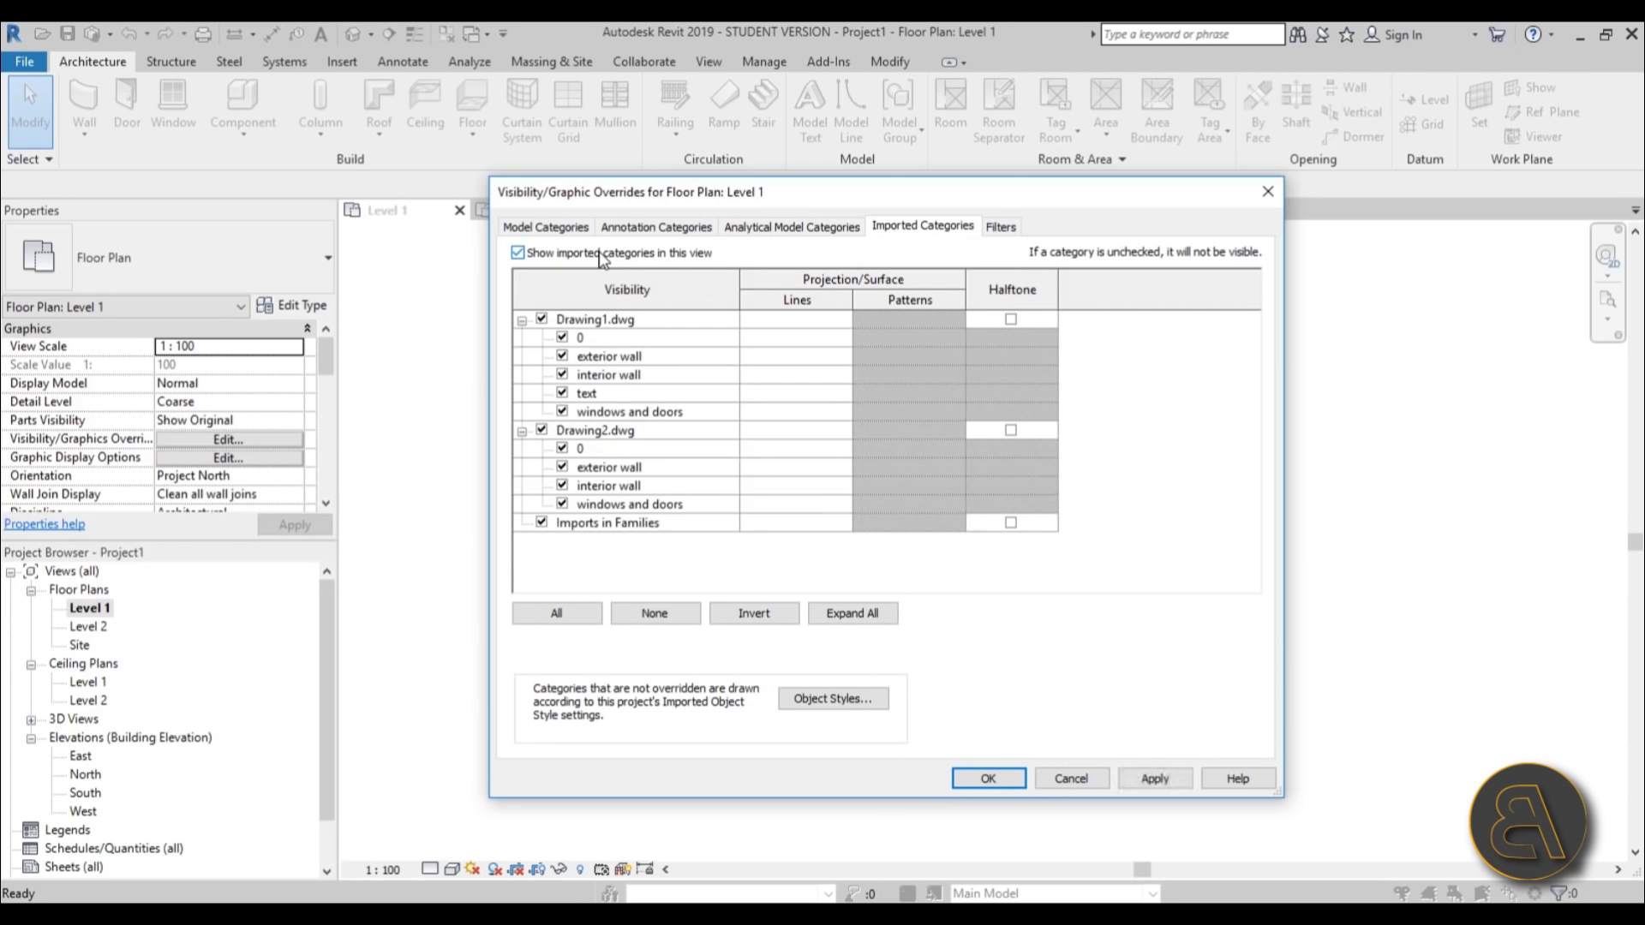
pyautogui.click(1011, 320)
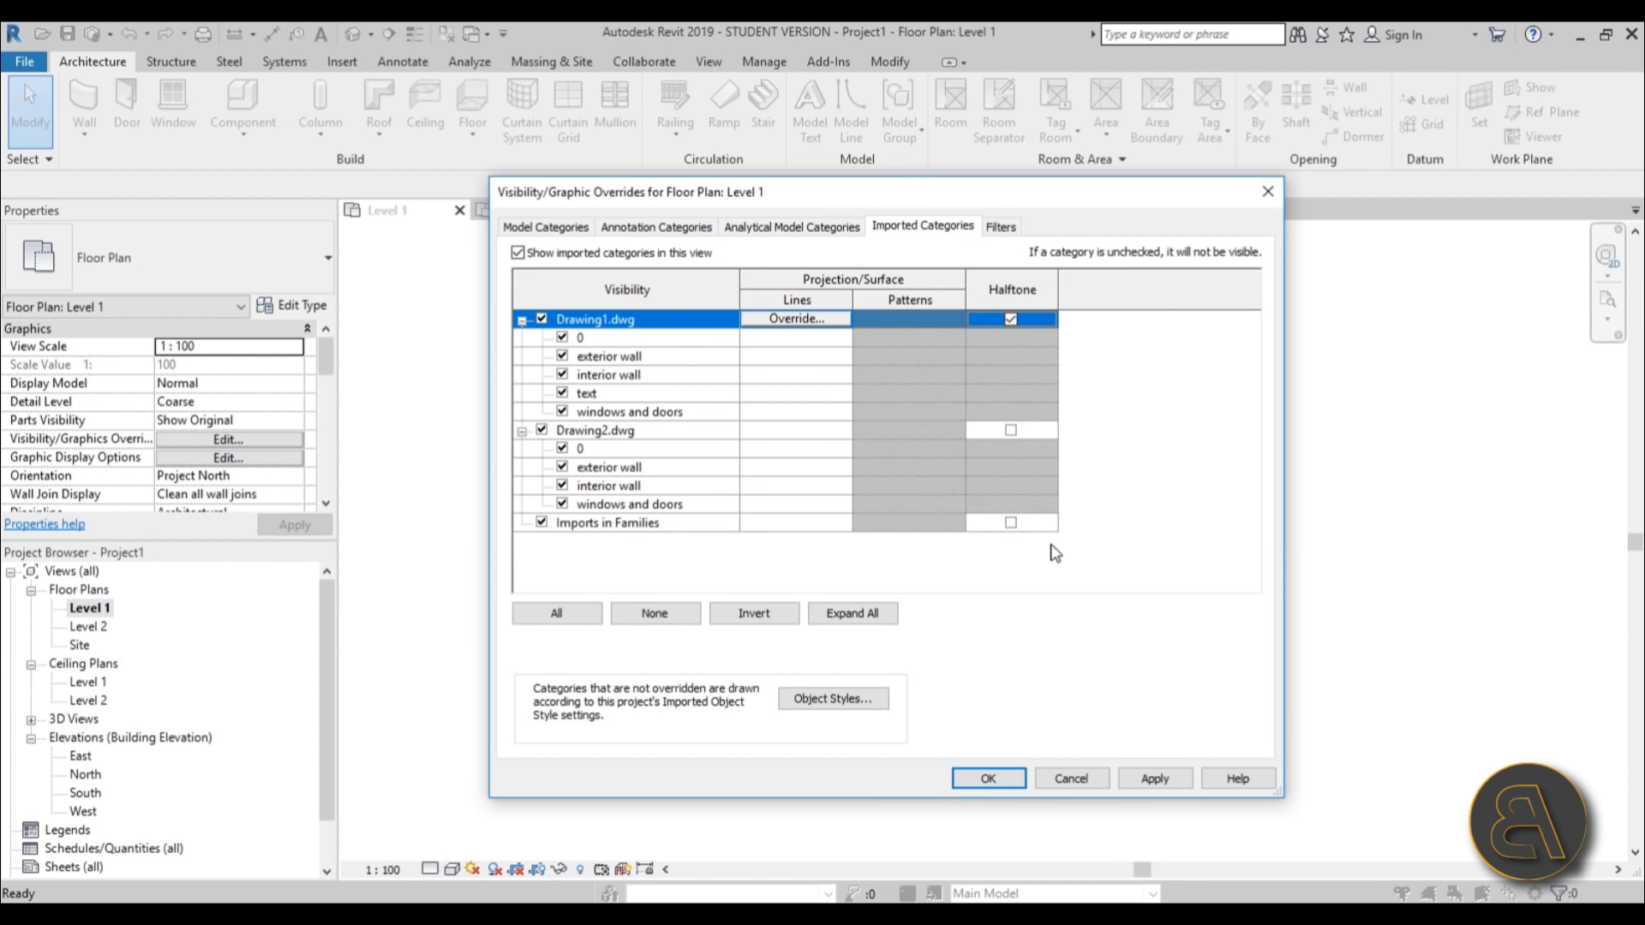
pyautogui.click(1140, 780)
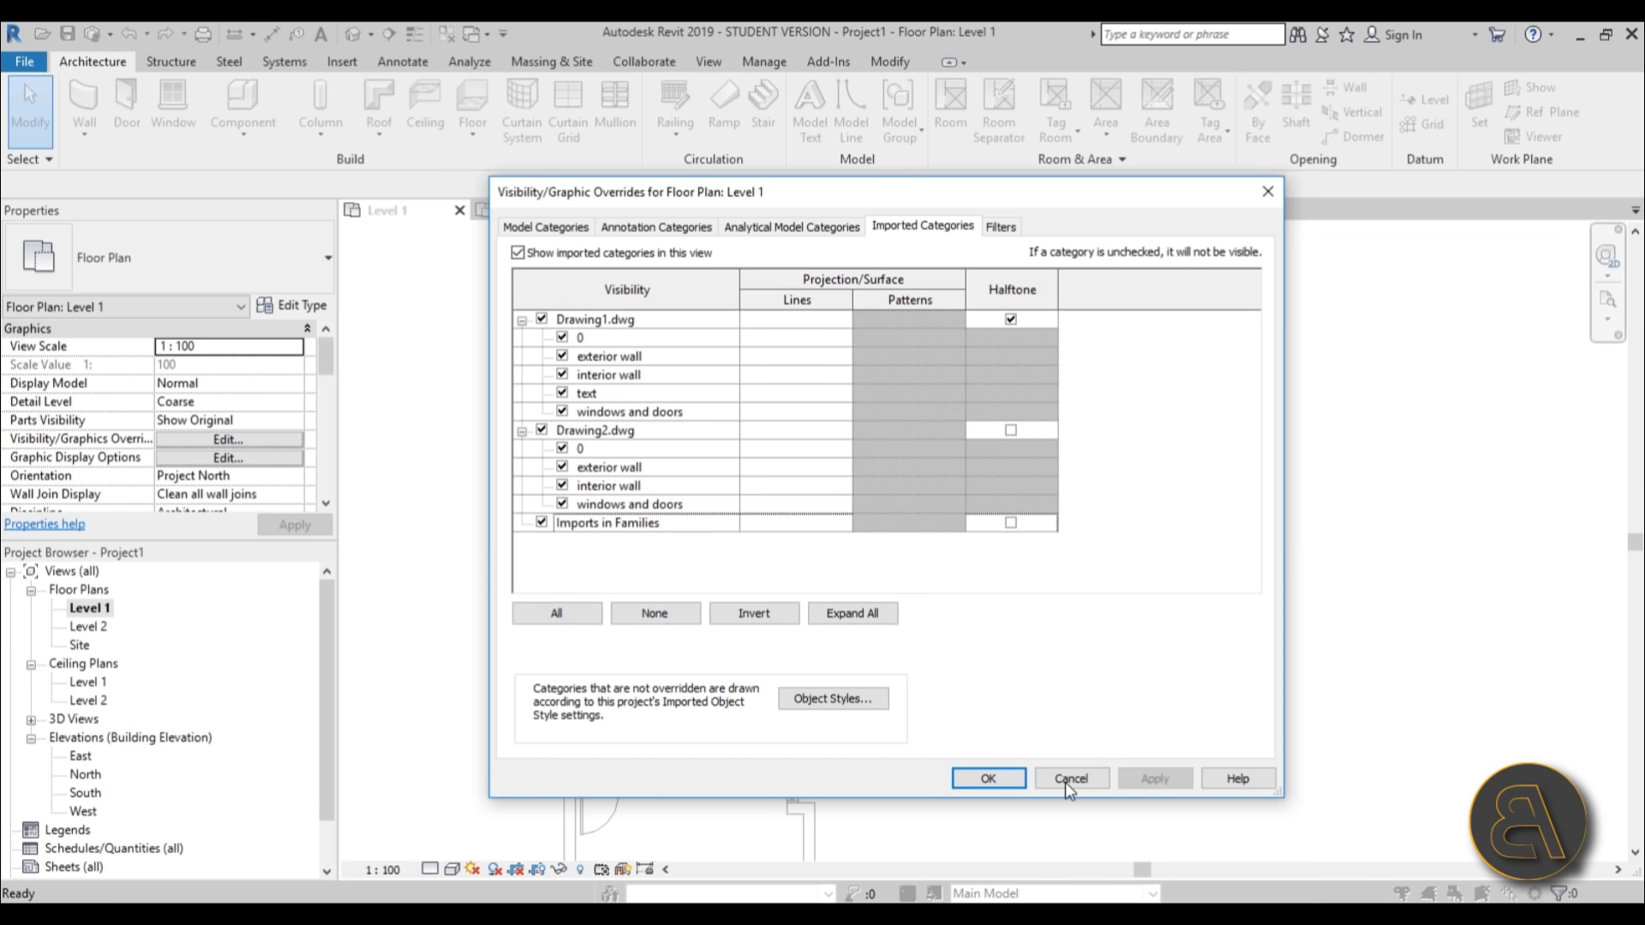
pyautogui.click(992, 779)
# Inspect the contrast between the diagonal wall and the halftone import where they cross.
pyautogui.scroll(5, 738, 250)
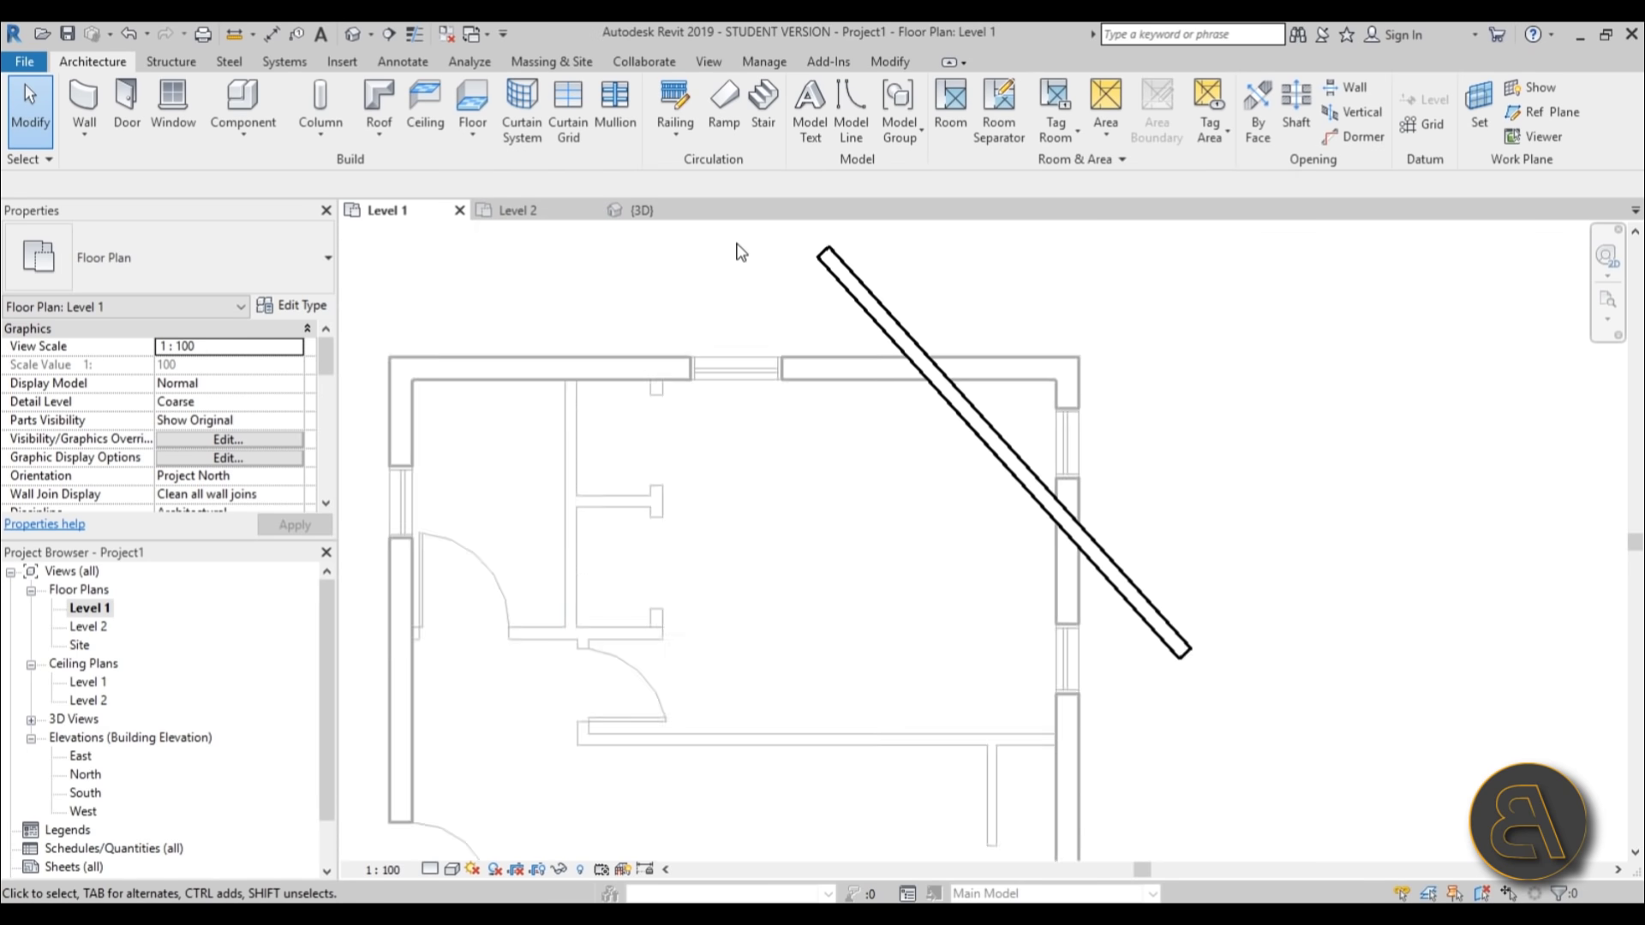
pyautogui.moveTo(837, 317); pyautogui.dragTo(617, 342, button='middle')
pyautogui.scroll(3, 617, 343)
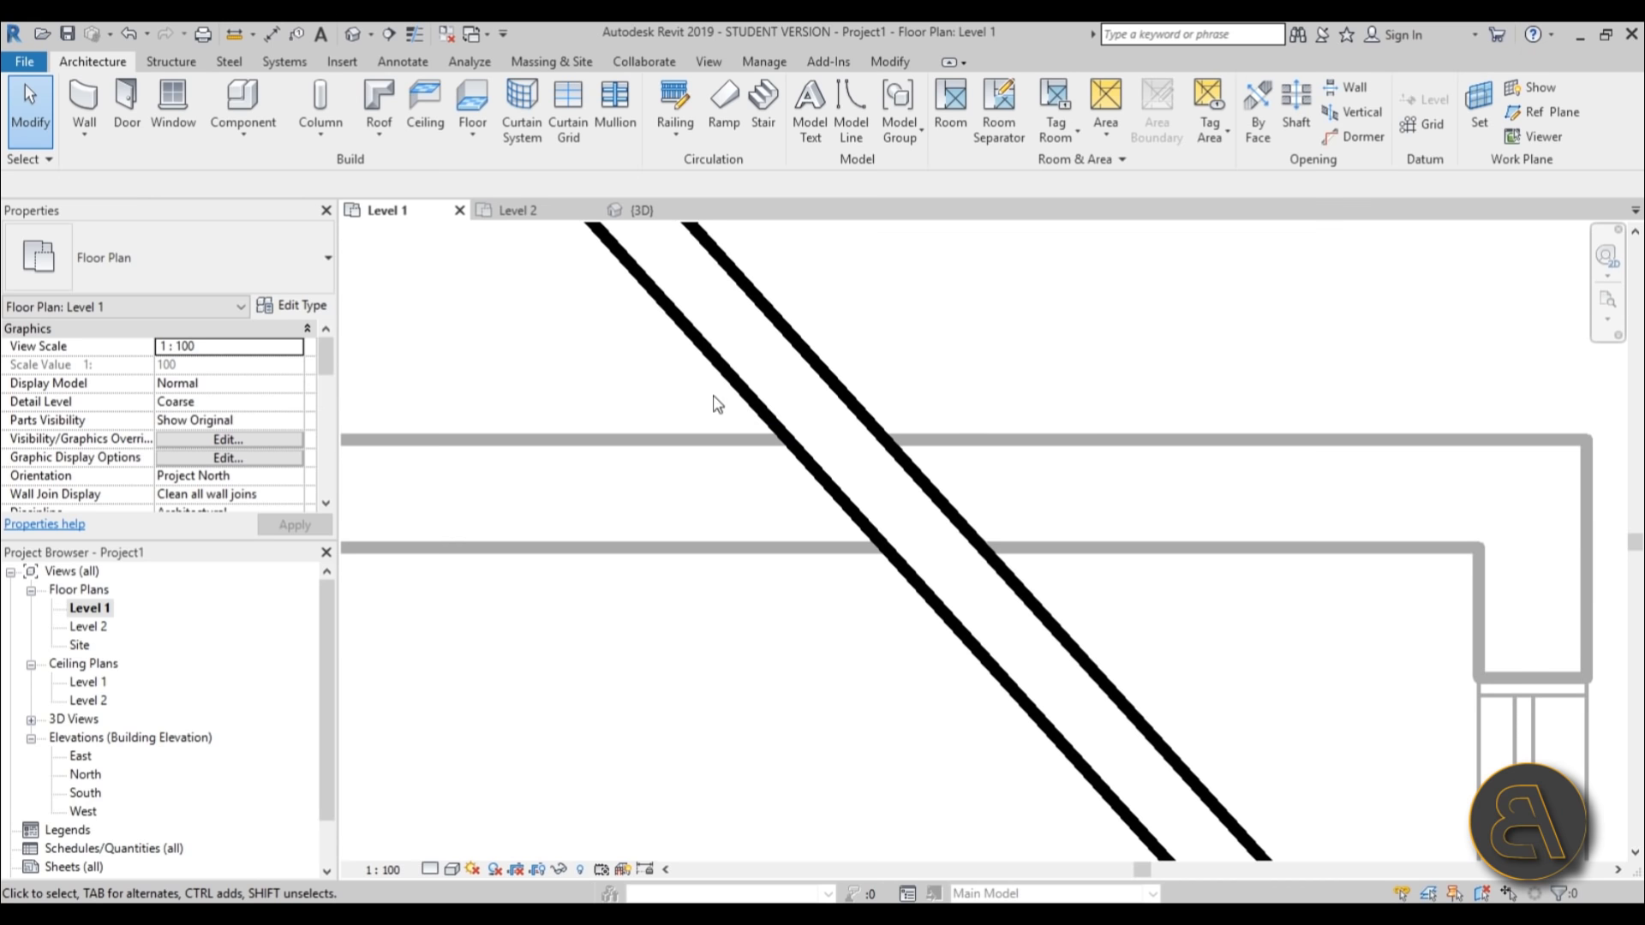
pyautogui.click(831, 474)
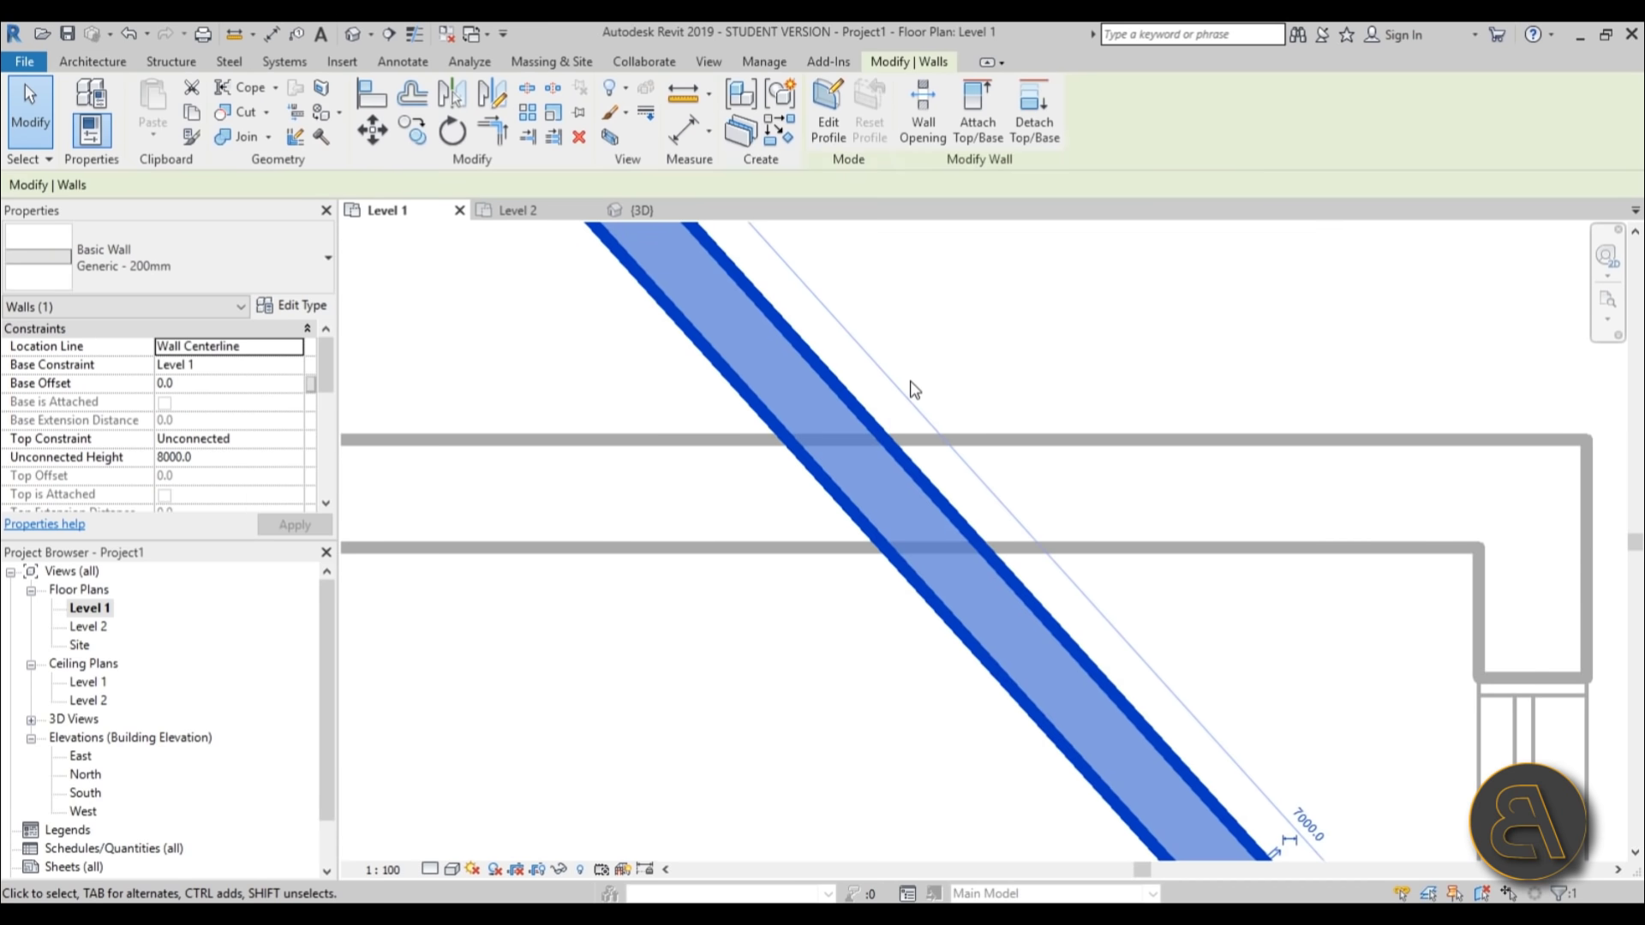
pyautogui.click(1054, 346)
pyautogui.scroll(-5, 1011, 334)
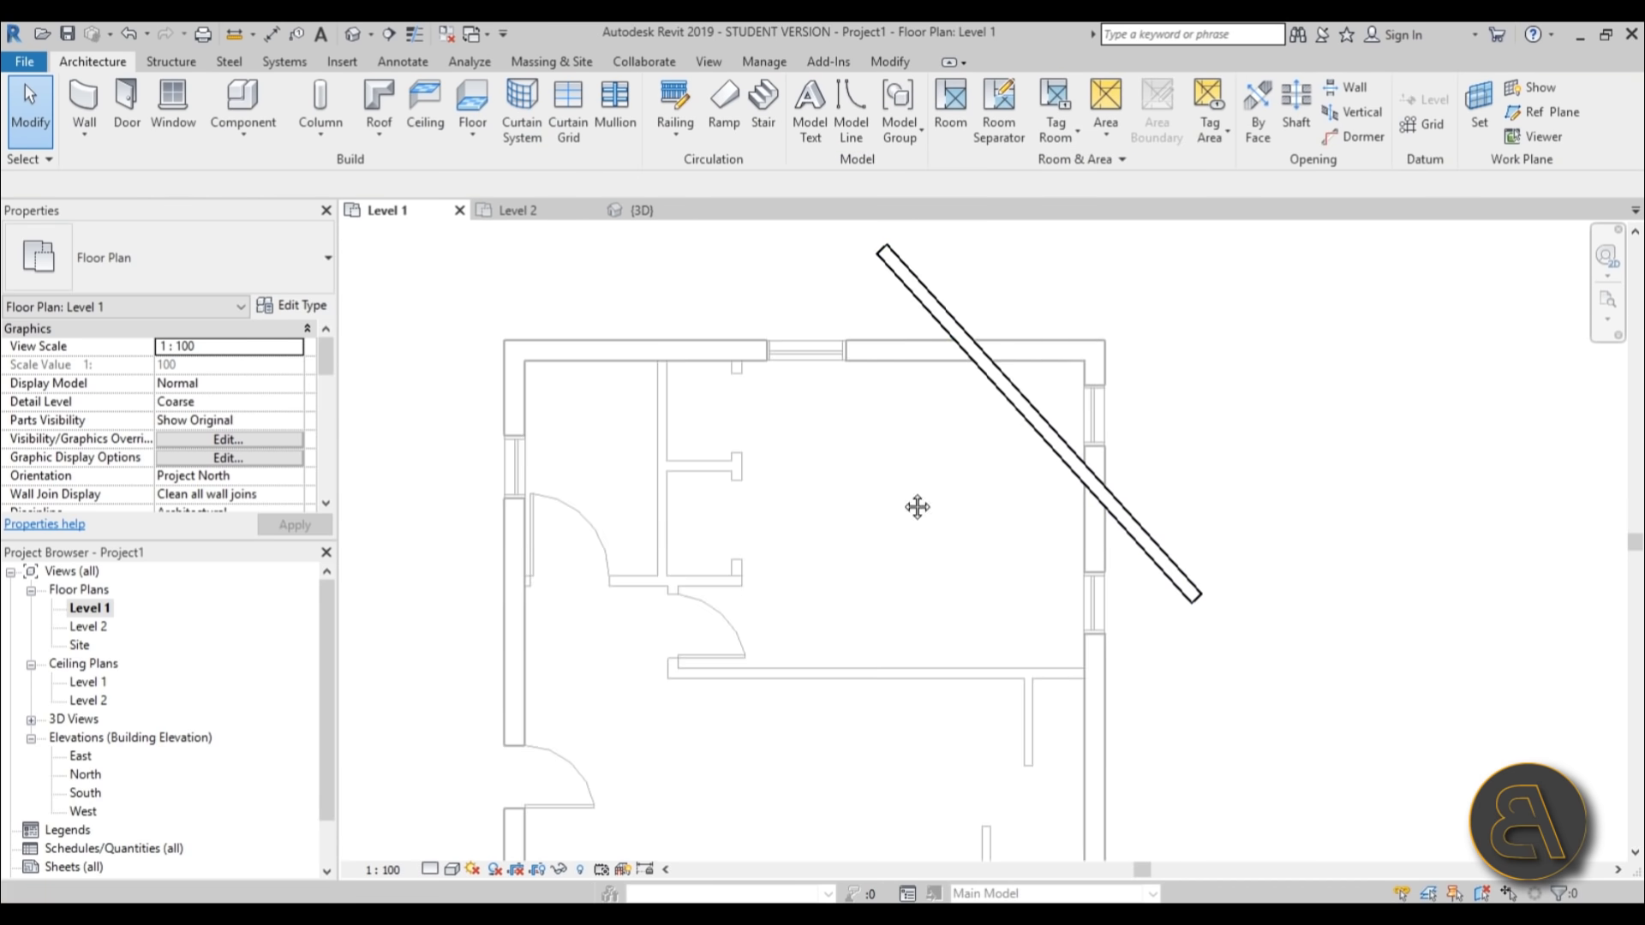
pyautogui.scroll(2, 882, 445)
# Override the line color of Drawing1.dwg's exterior wall layer to Red in the Level 1 view.
pyautogui.press('g')
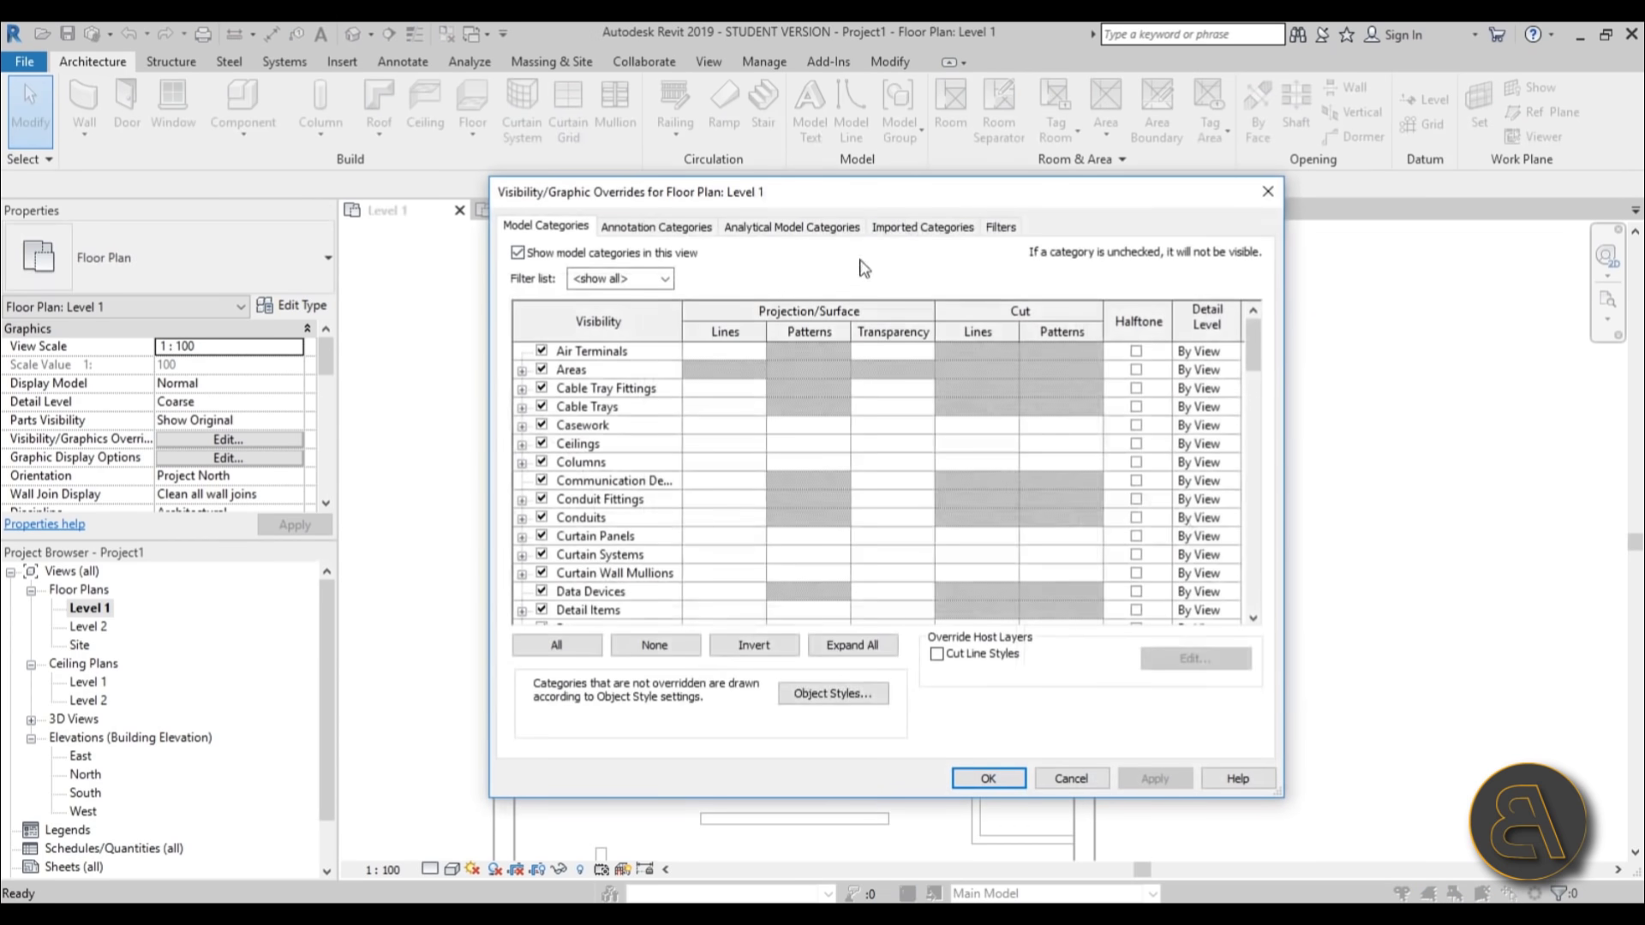
pyautogui.click(892, 229)
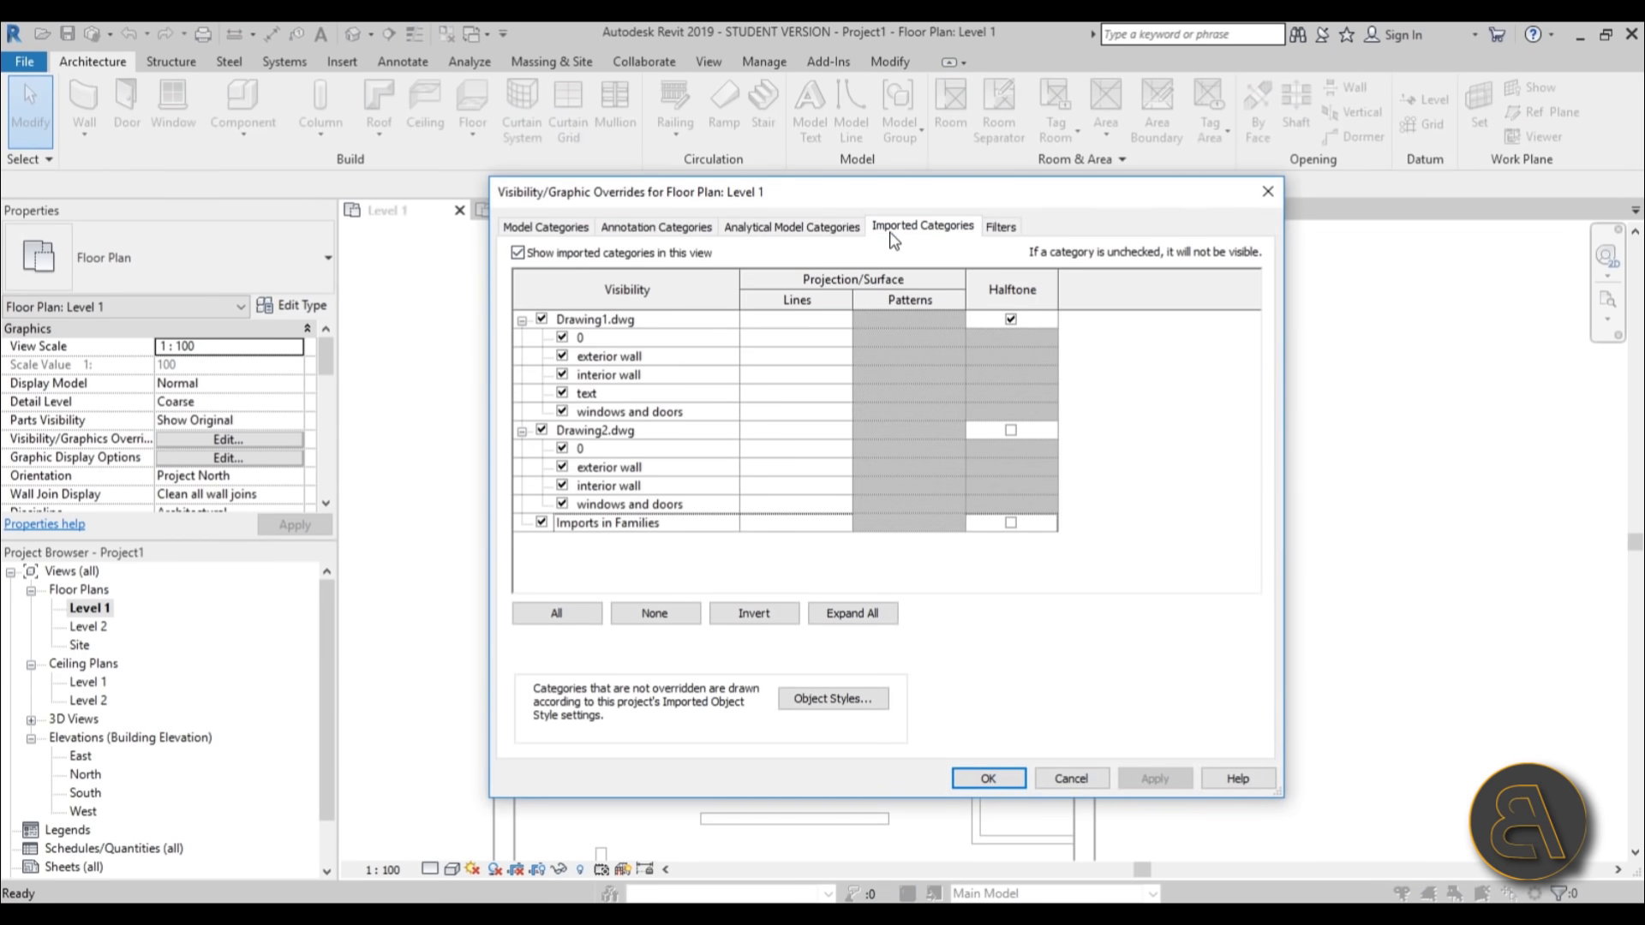
pyautogui.click(831, 343)
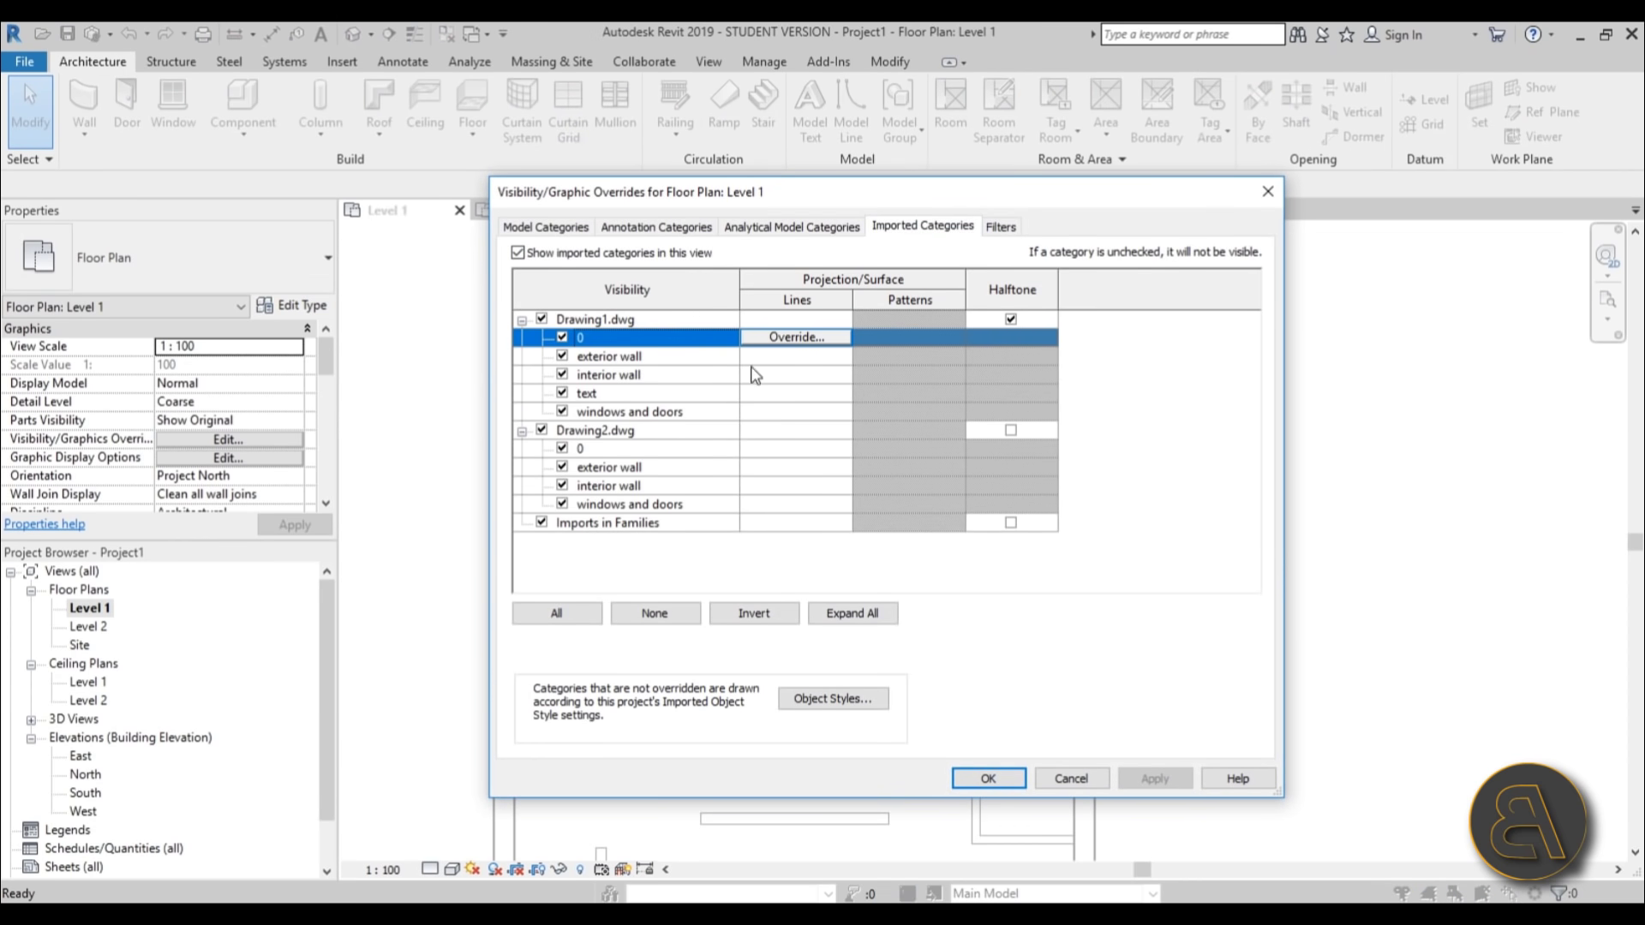
pyautogui.click(792, 359)
pyautogui.click(796, 355)
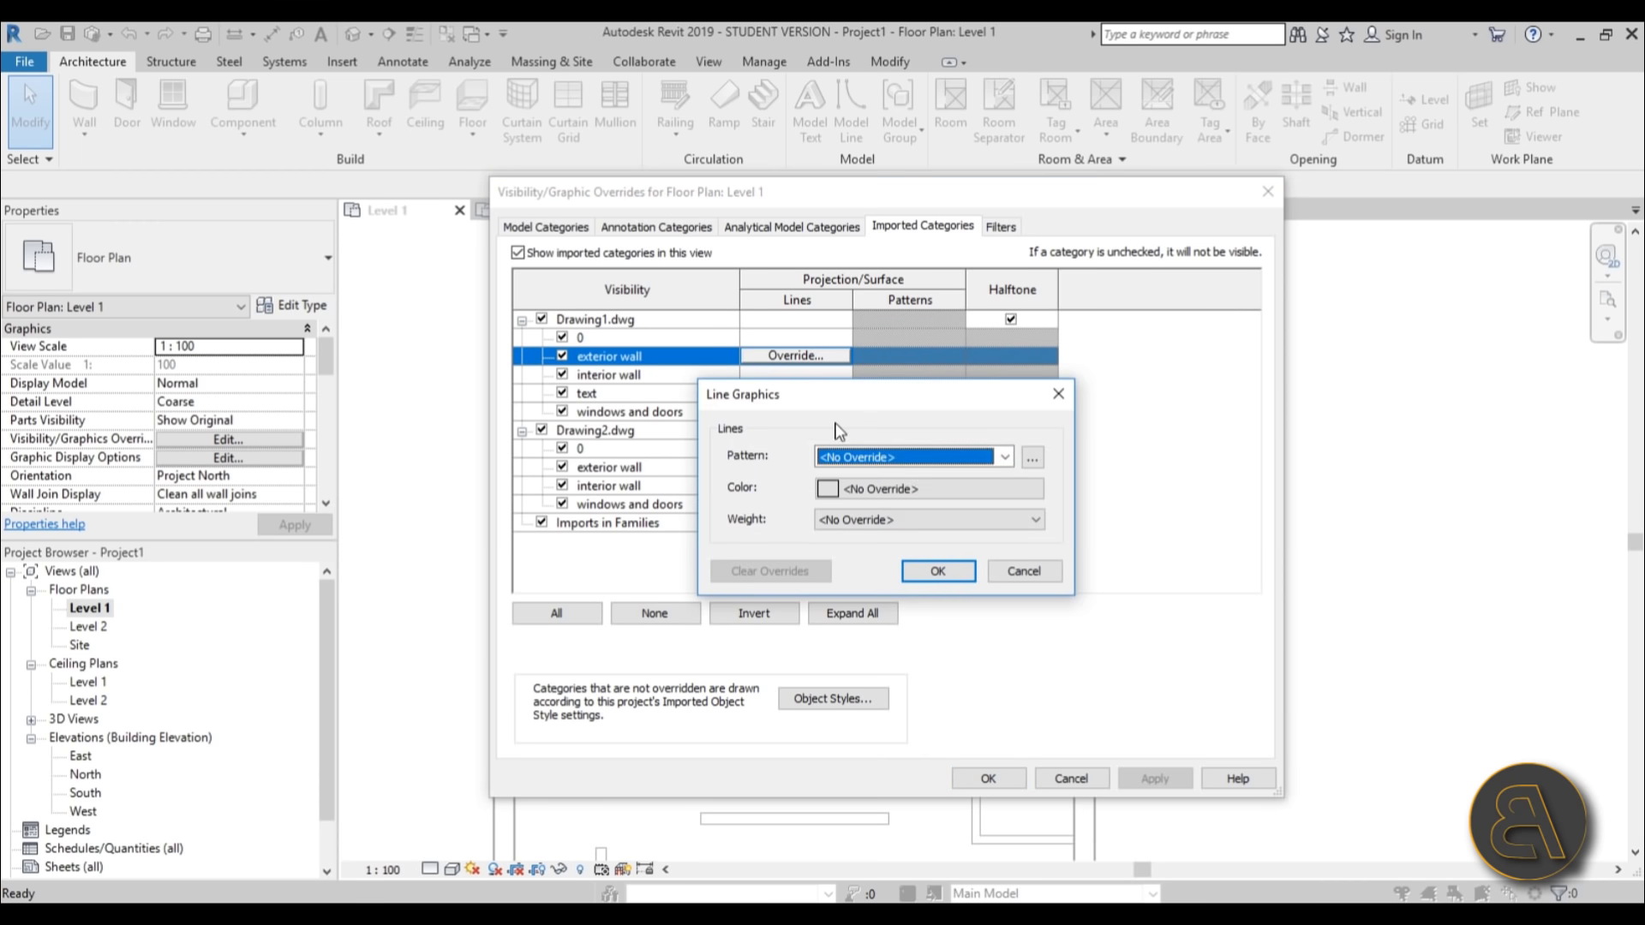
pyautogui.click(830, 489)
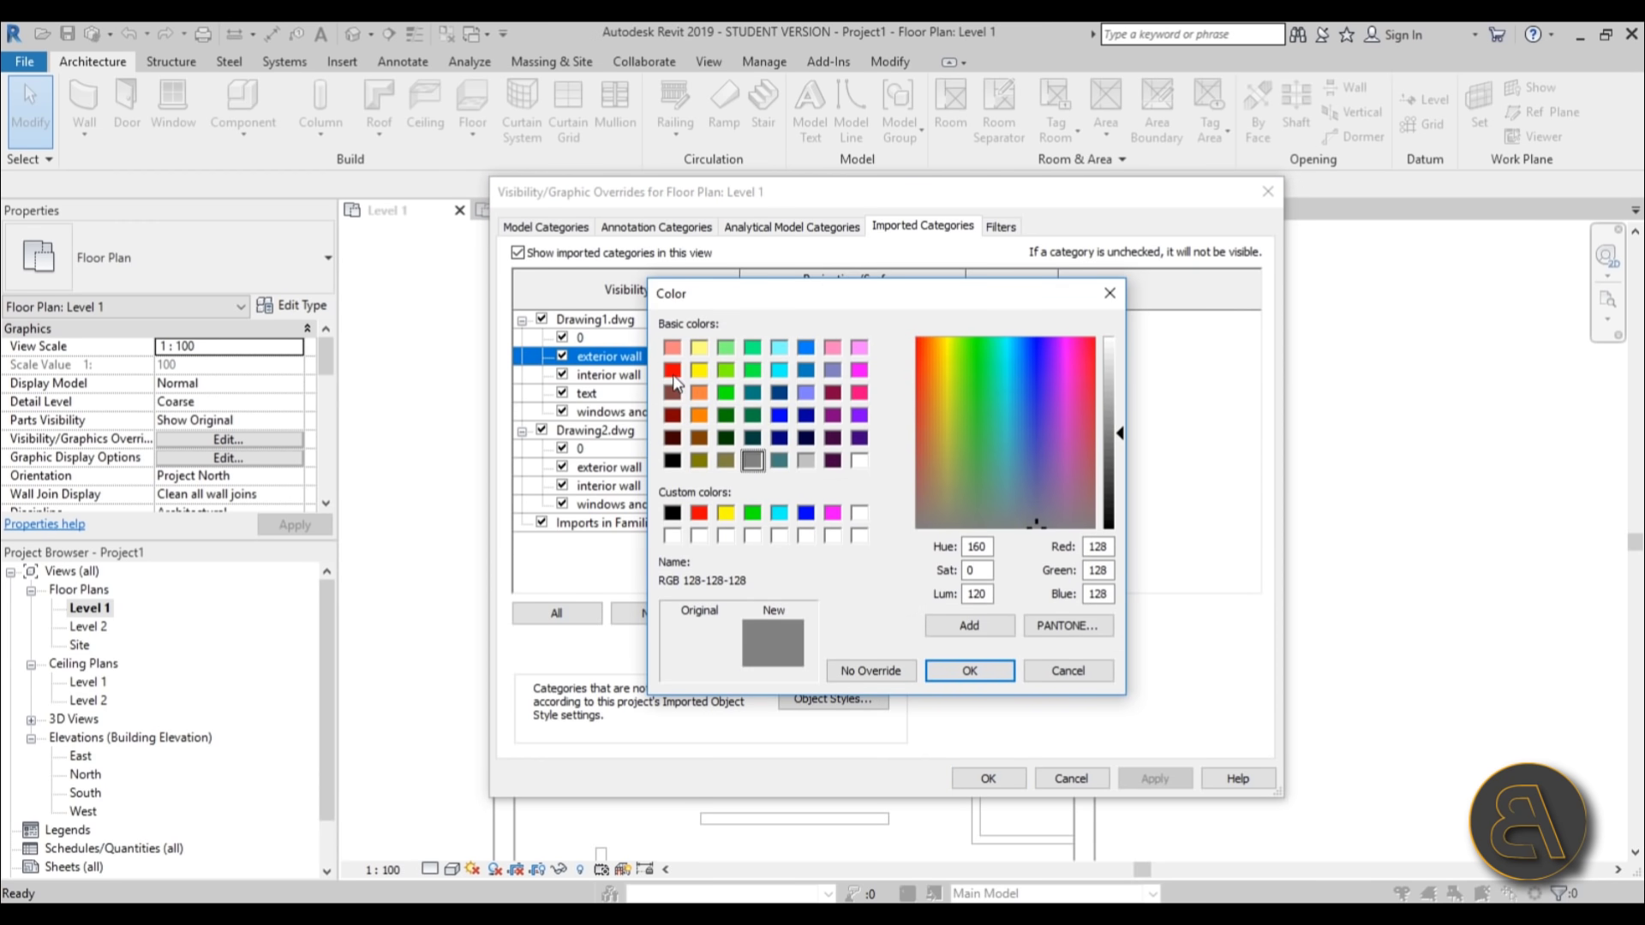
pyautogui.click(672, 373)
pyautogui.click(970, 673)
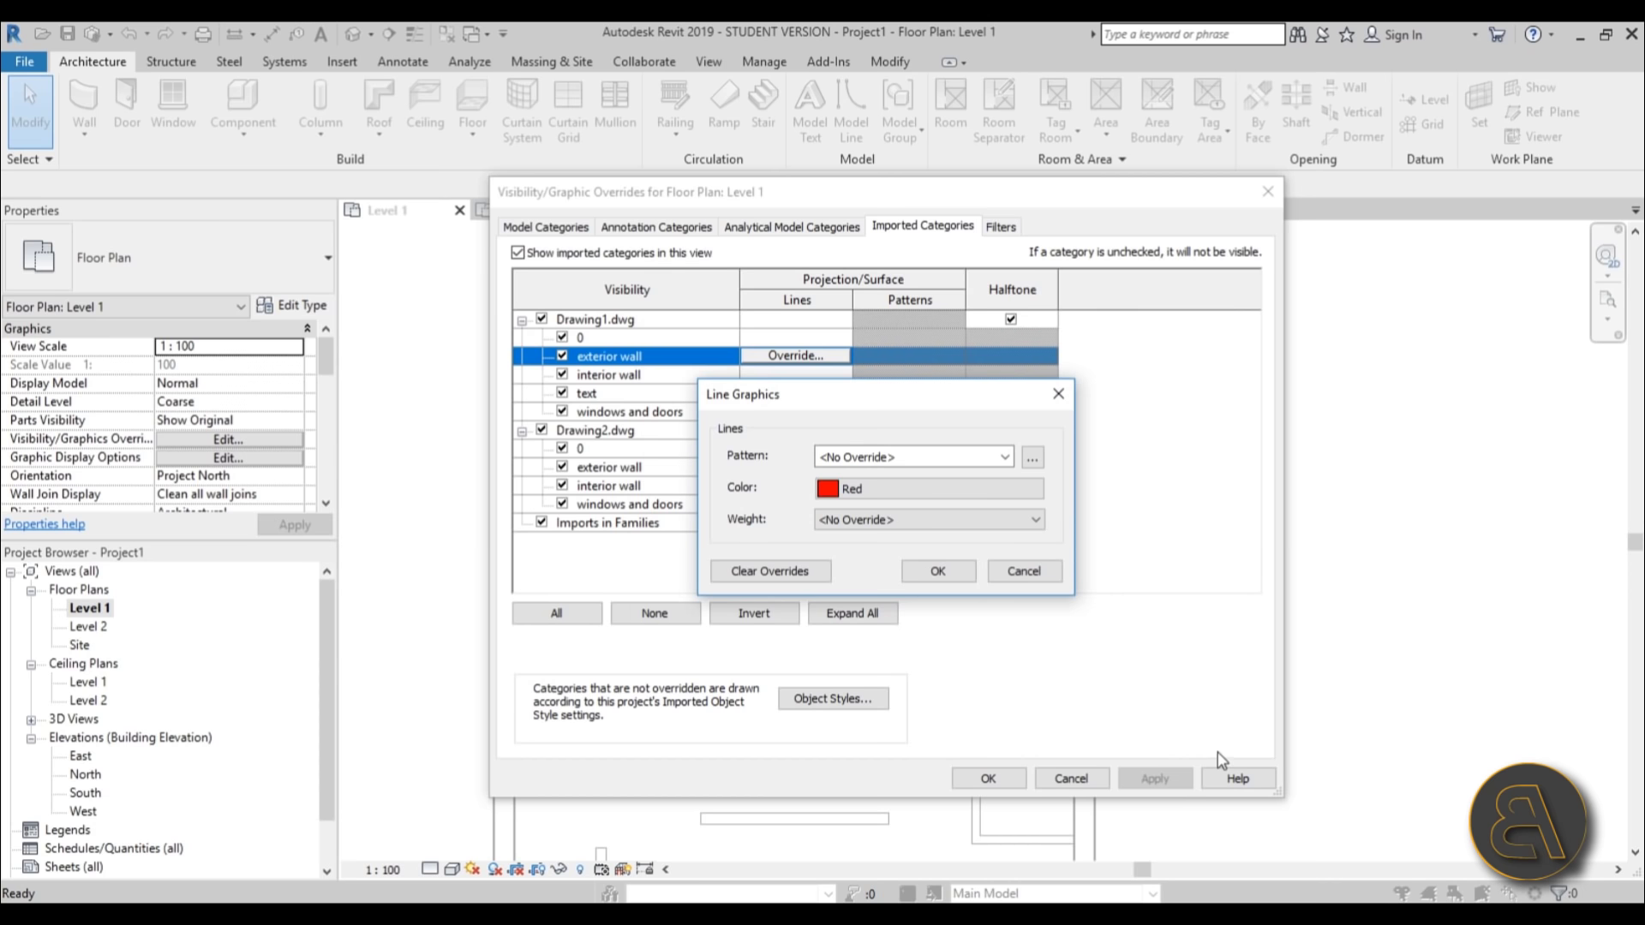
pyautogui.click(937, 570)
pyautogui.click(1155, 778)
pyautogui.click(1018, 780)
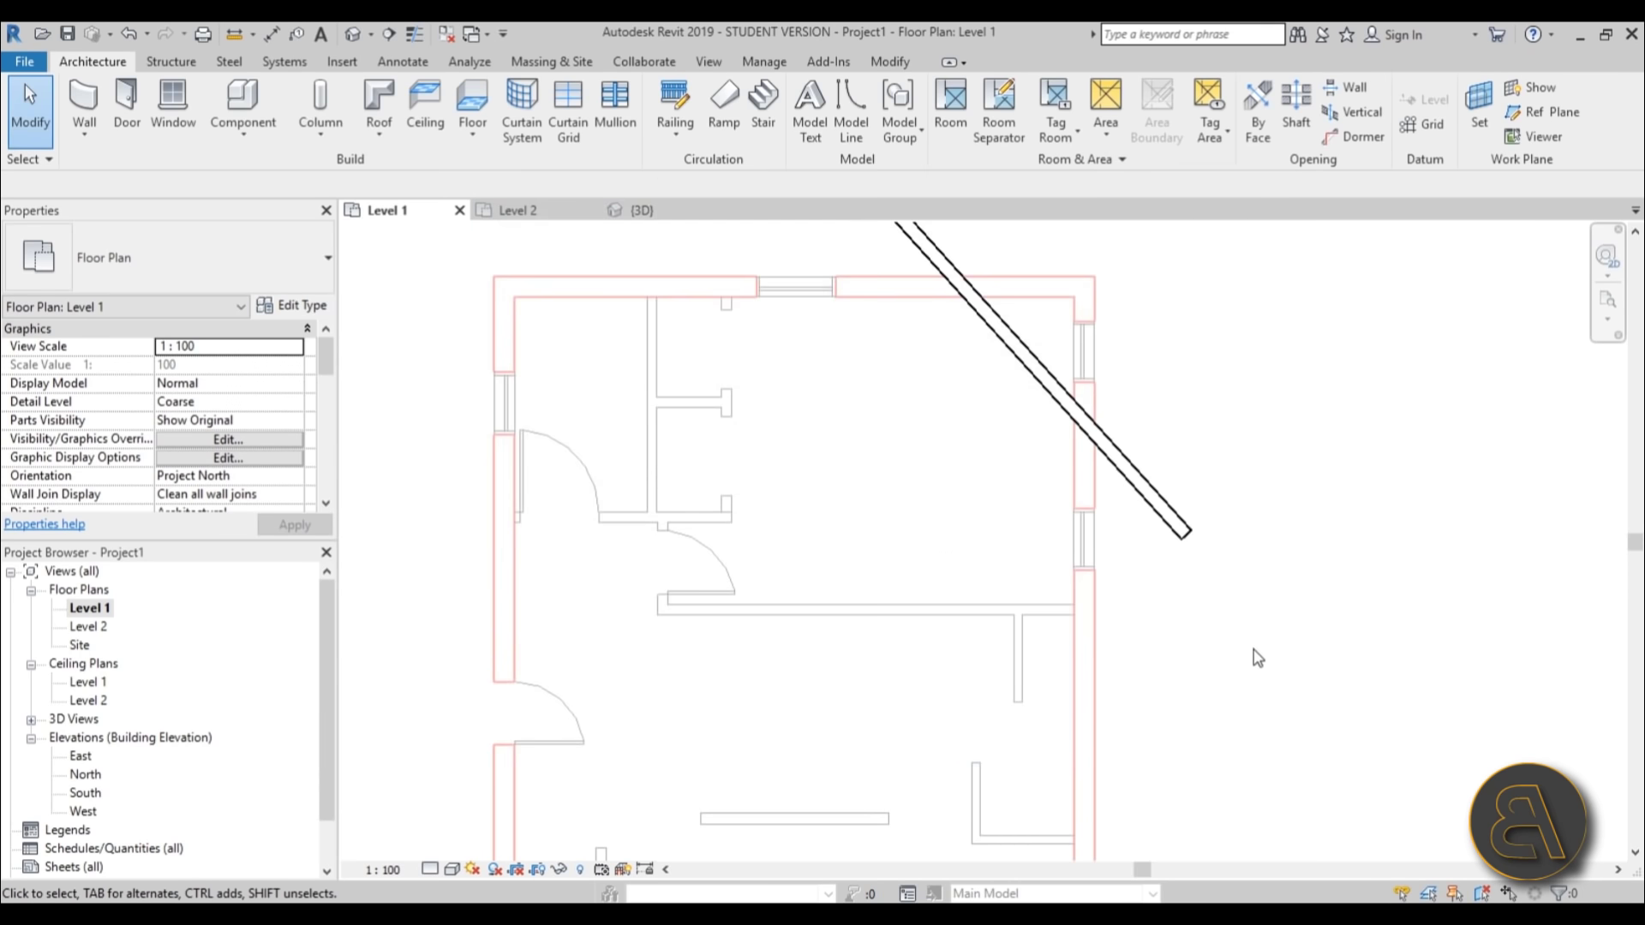
# Examine the imported Level 1 plan with its recolored exterior walls alongside the diagonal wall.
pyautogui.scroll(-1, 625, 434)
pyautogui.moveTo(625, 433); pyautogui.dragTo(666, 446, button='middle')
pyautogui.scroll(-3, 800, 716)
pyautogui.scroll(2, 801, 717)
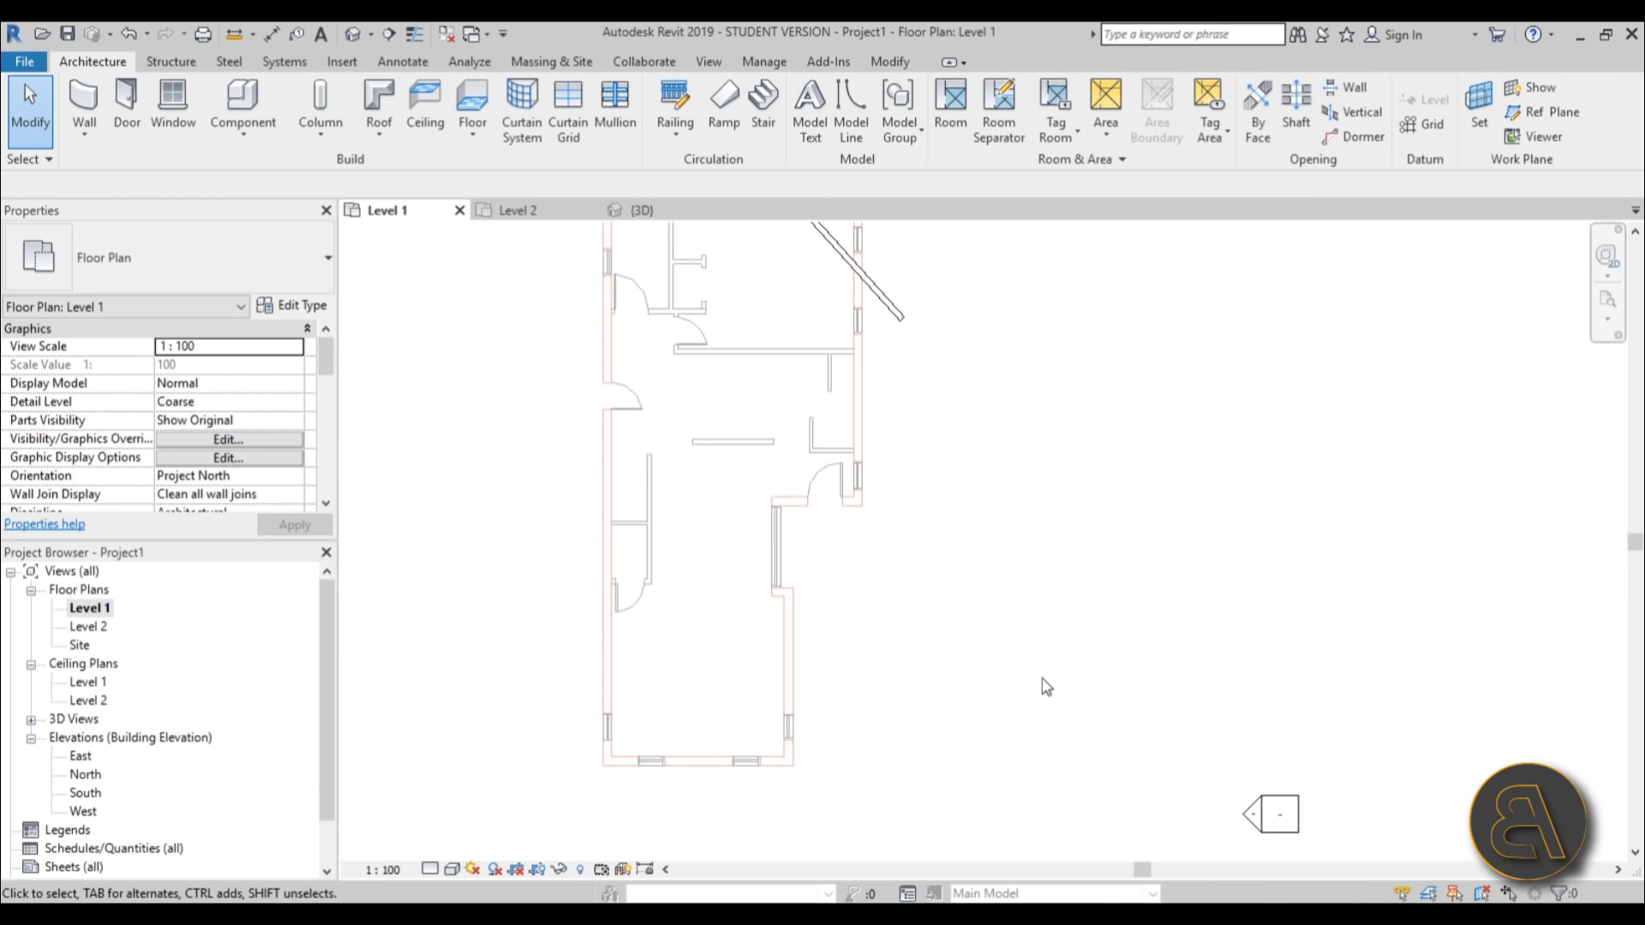
pyautogui.moveTo(1275, 812)
pyautogui.mouseDown(button='middle')
pyautogui.moveTo(1065, 517)
pyautogui.moveTo(845, 479)
pyautogui.mouseUp(button='middle')
pyautogui.scroll(2, 845, 479)
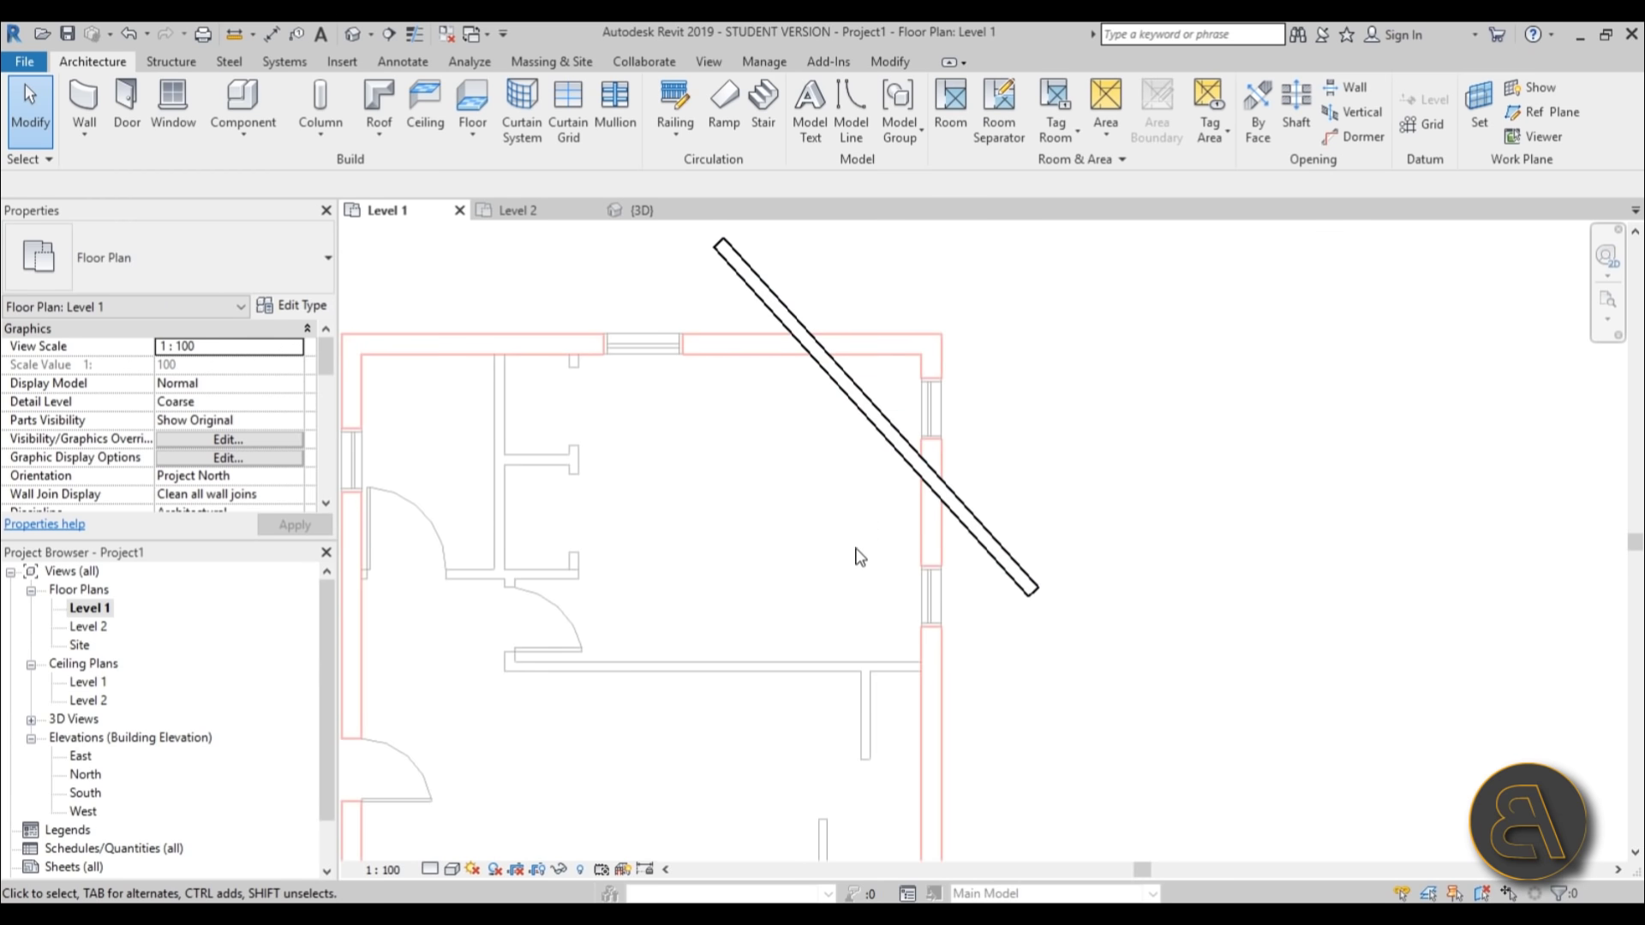
pyautogui.scroll(-3, 856, 558)
pyautogui.scroll(3, 853, 558)
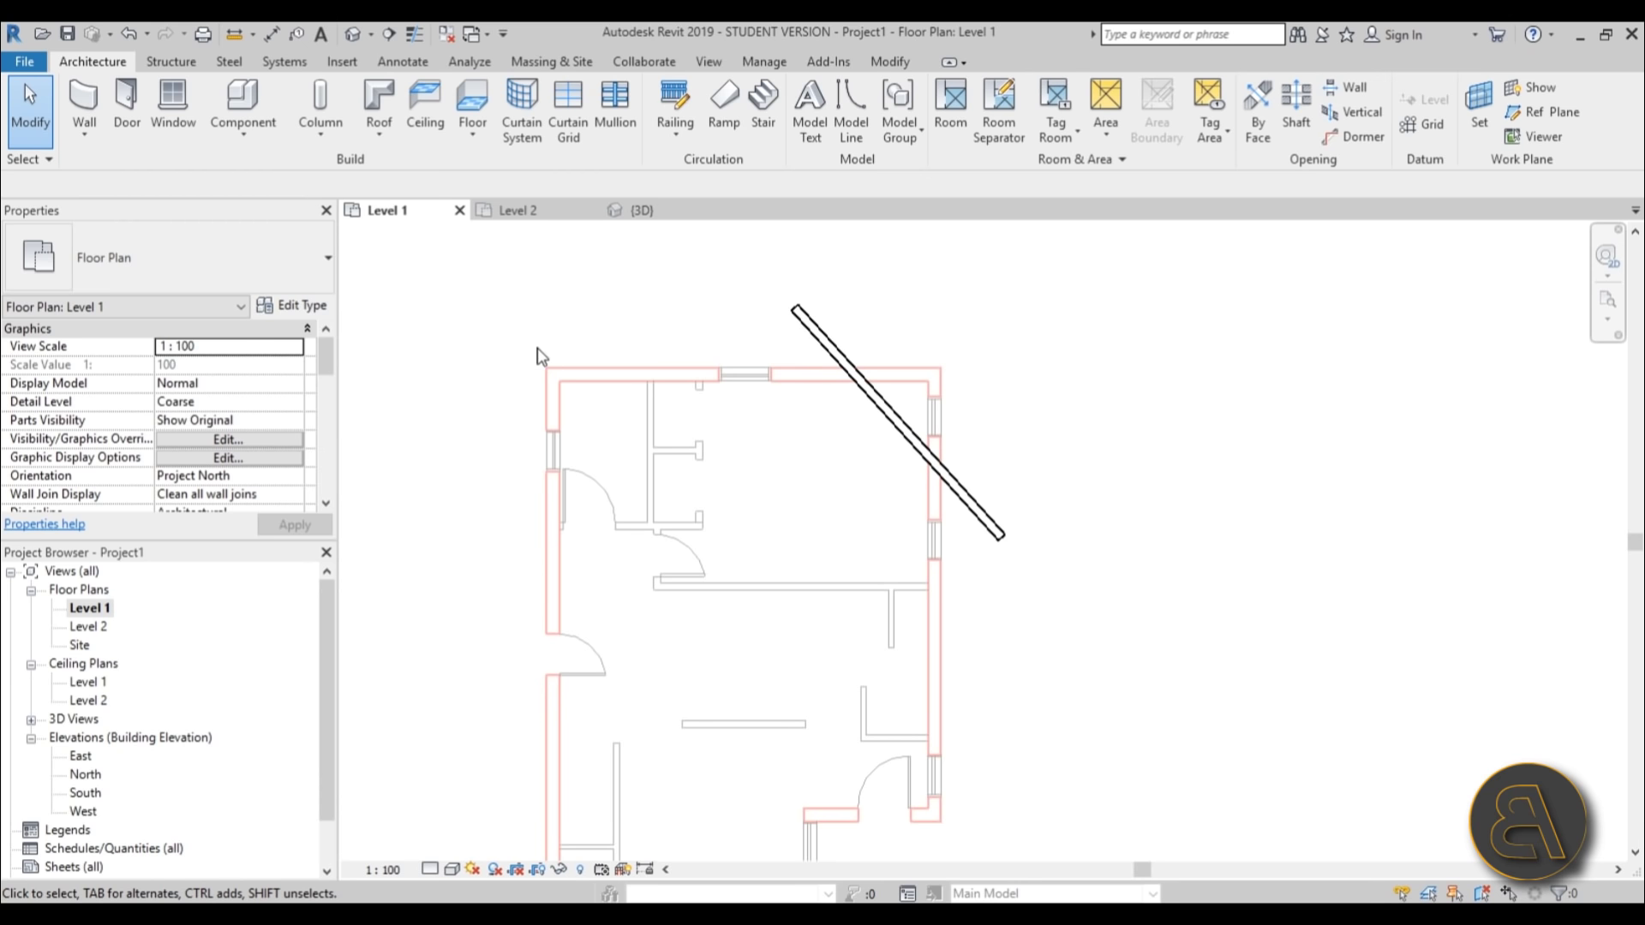
pyautogui.scroll(3, 689, 358)
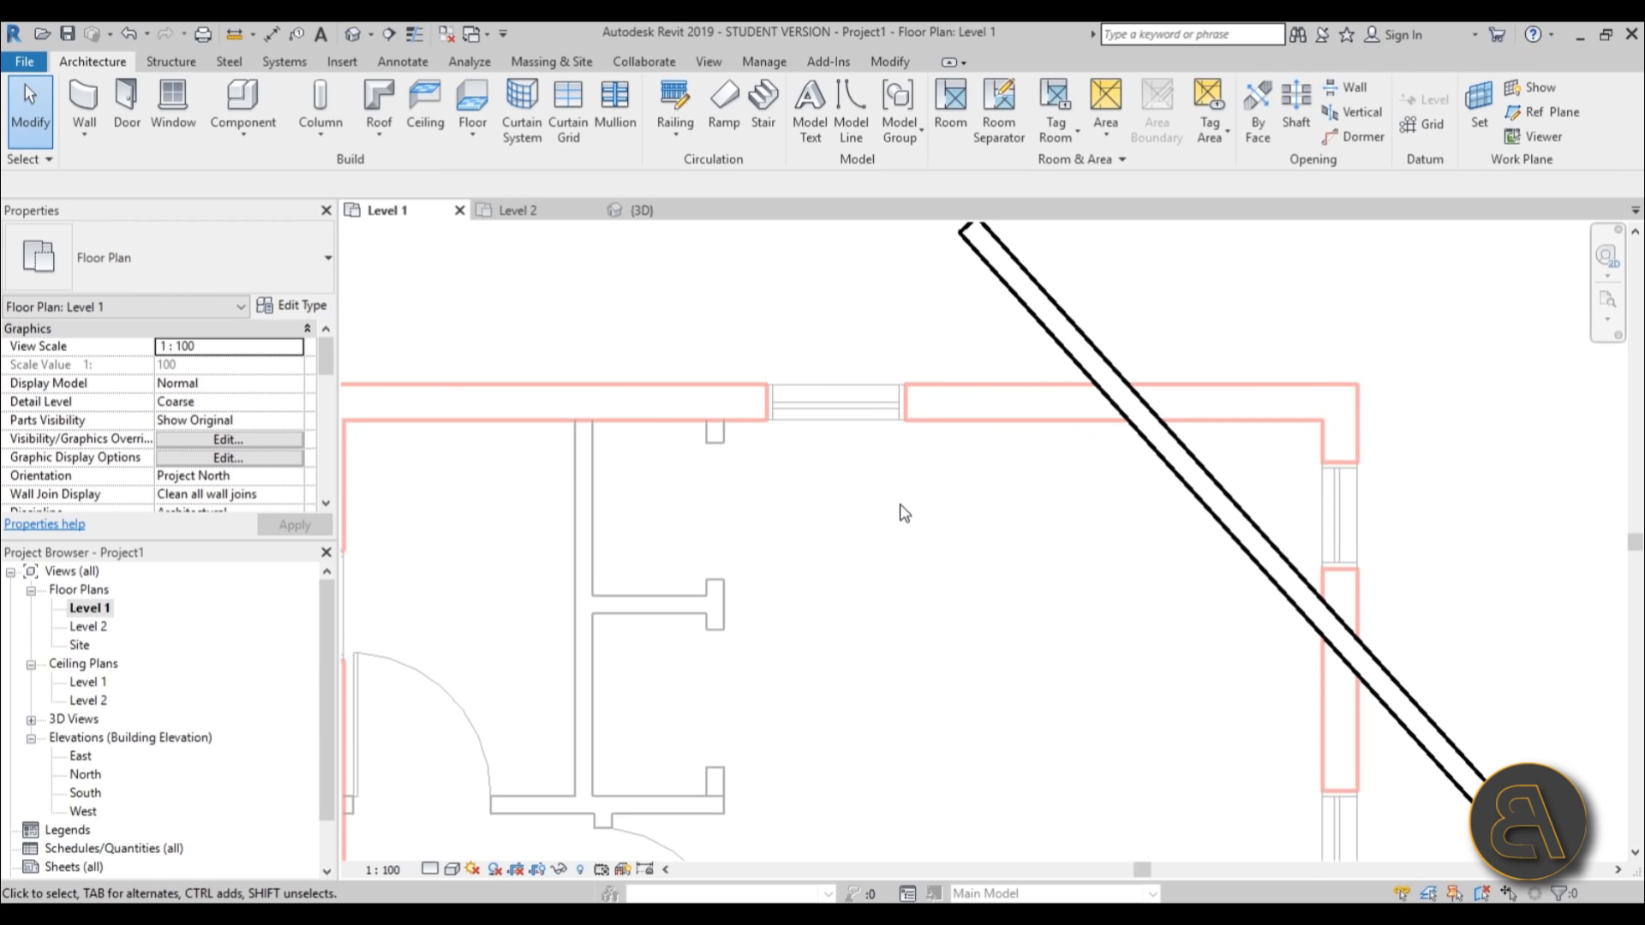
# Delete the diagonal wall crossing the northeast corner of the Level 1 plan.
pyautogui.scroll(-1, 853, 515)
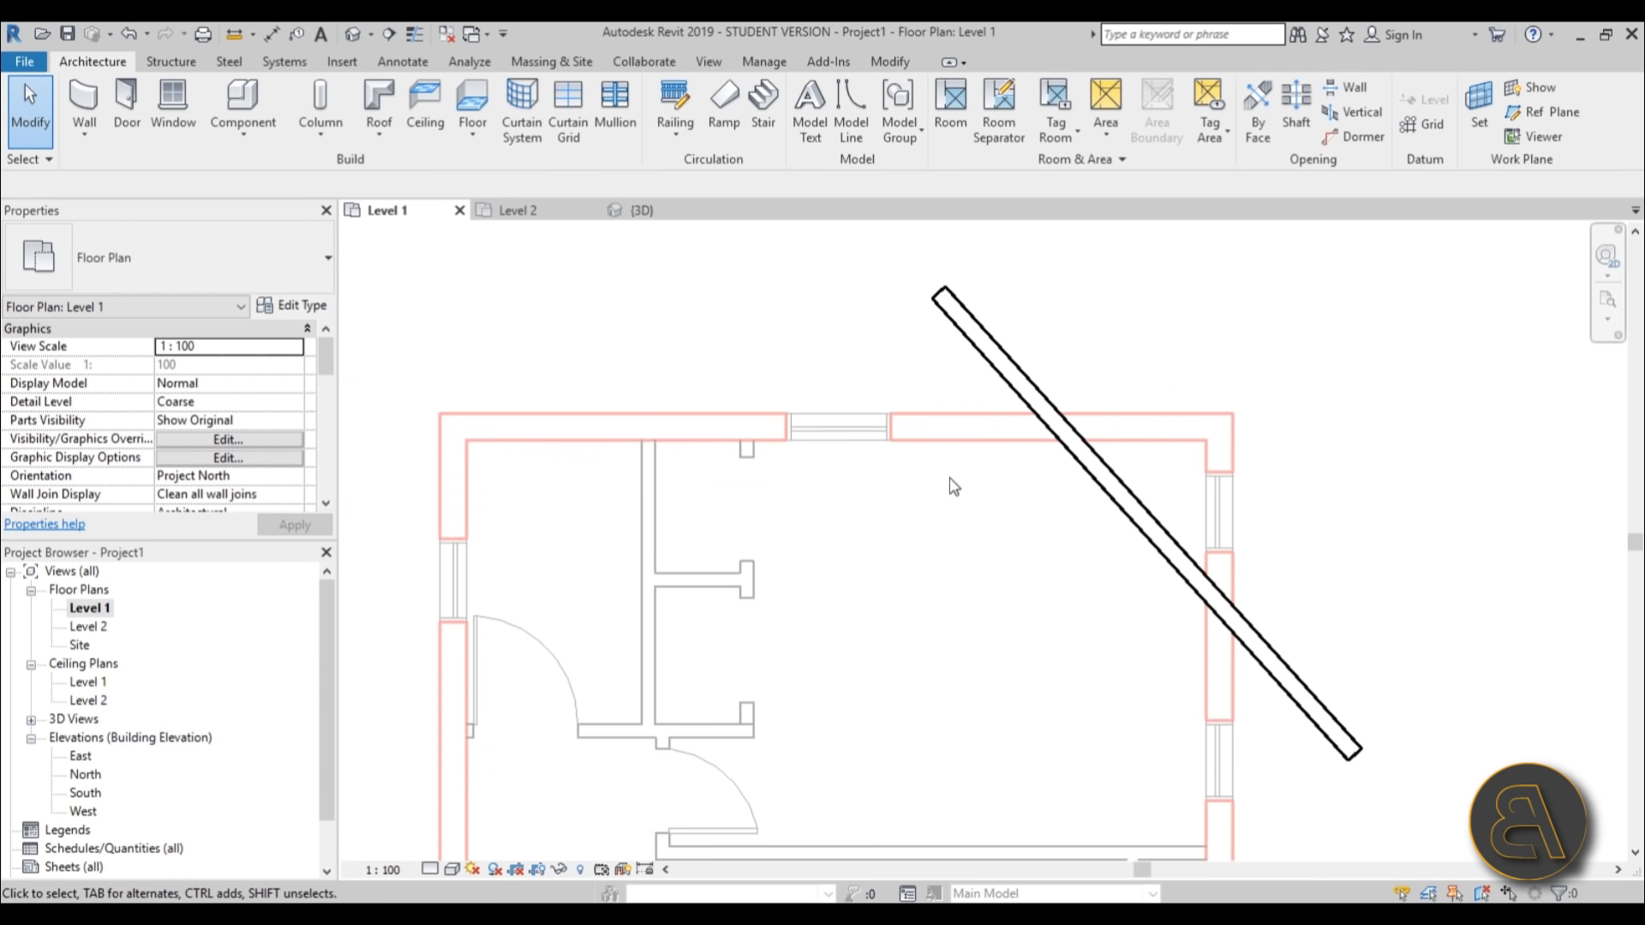
pyautogui.scroll(-2, 887, 479)
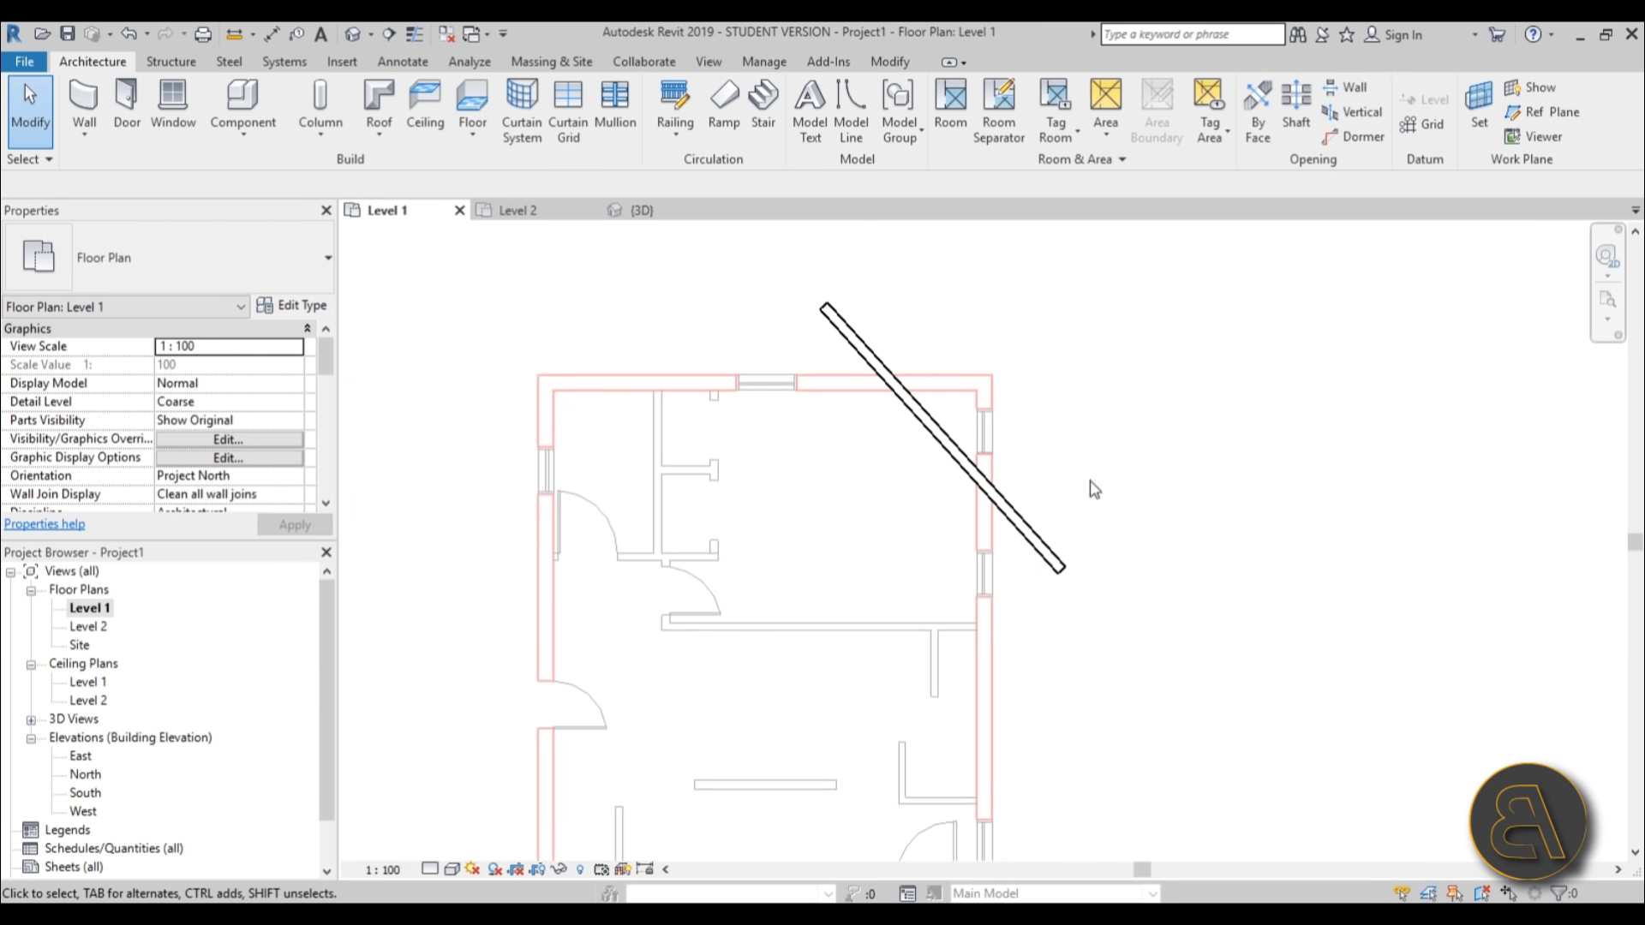
pyautogui.click(906, 409)
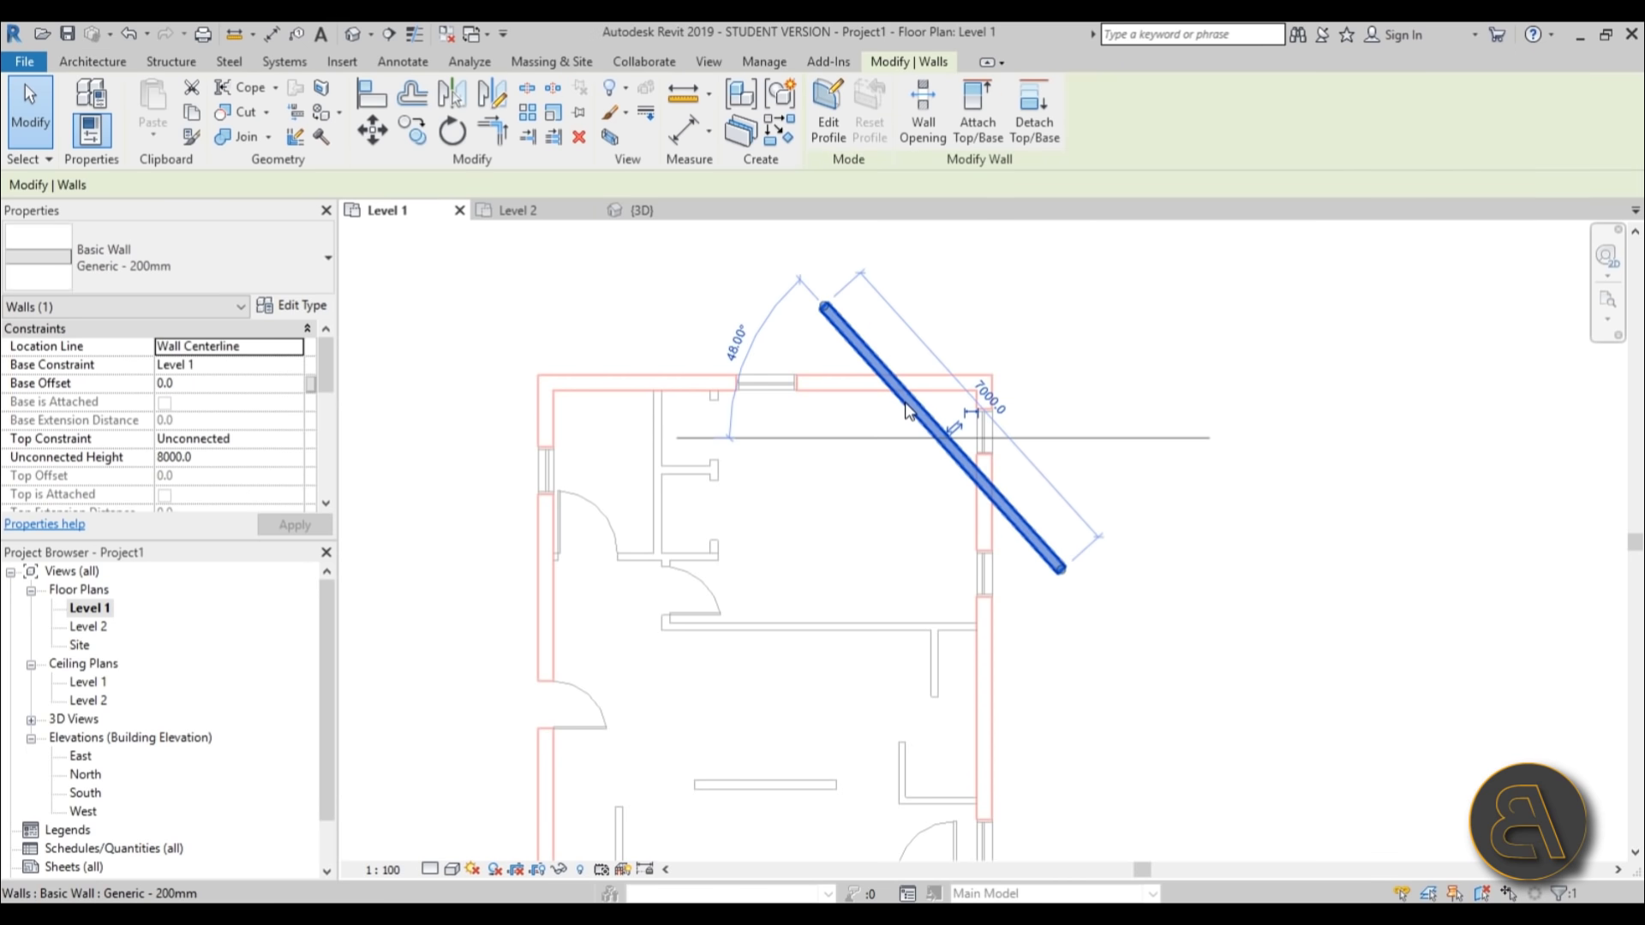
pyautogui.press('Delete')
# Measure the thickness of the imported north exterior wall.
pyautogui.scroll(2, 665, 281)
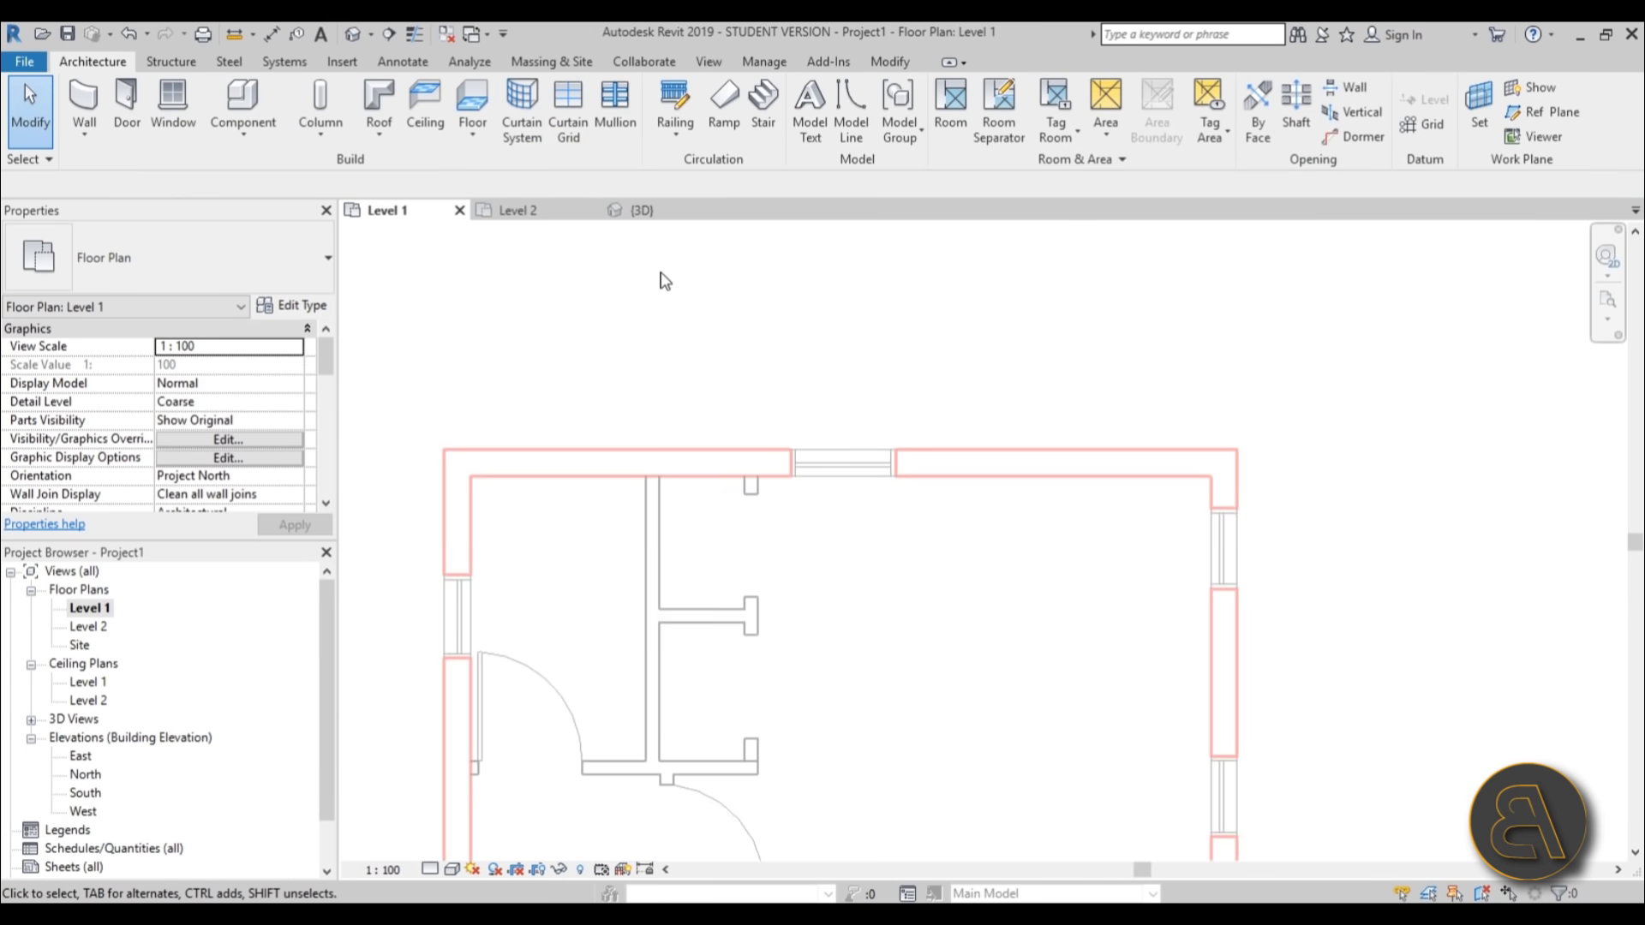
pyautogui.click(233, 32)
pyautogui.scroll(2, 609, 518)
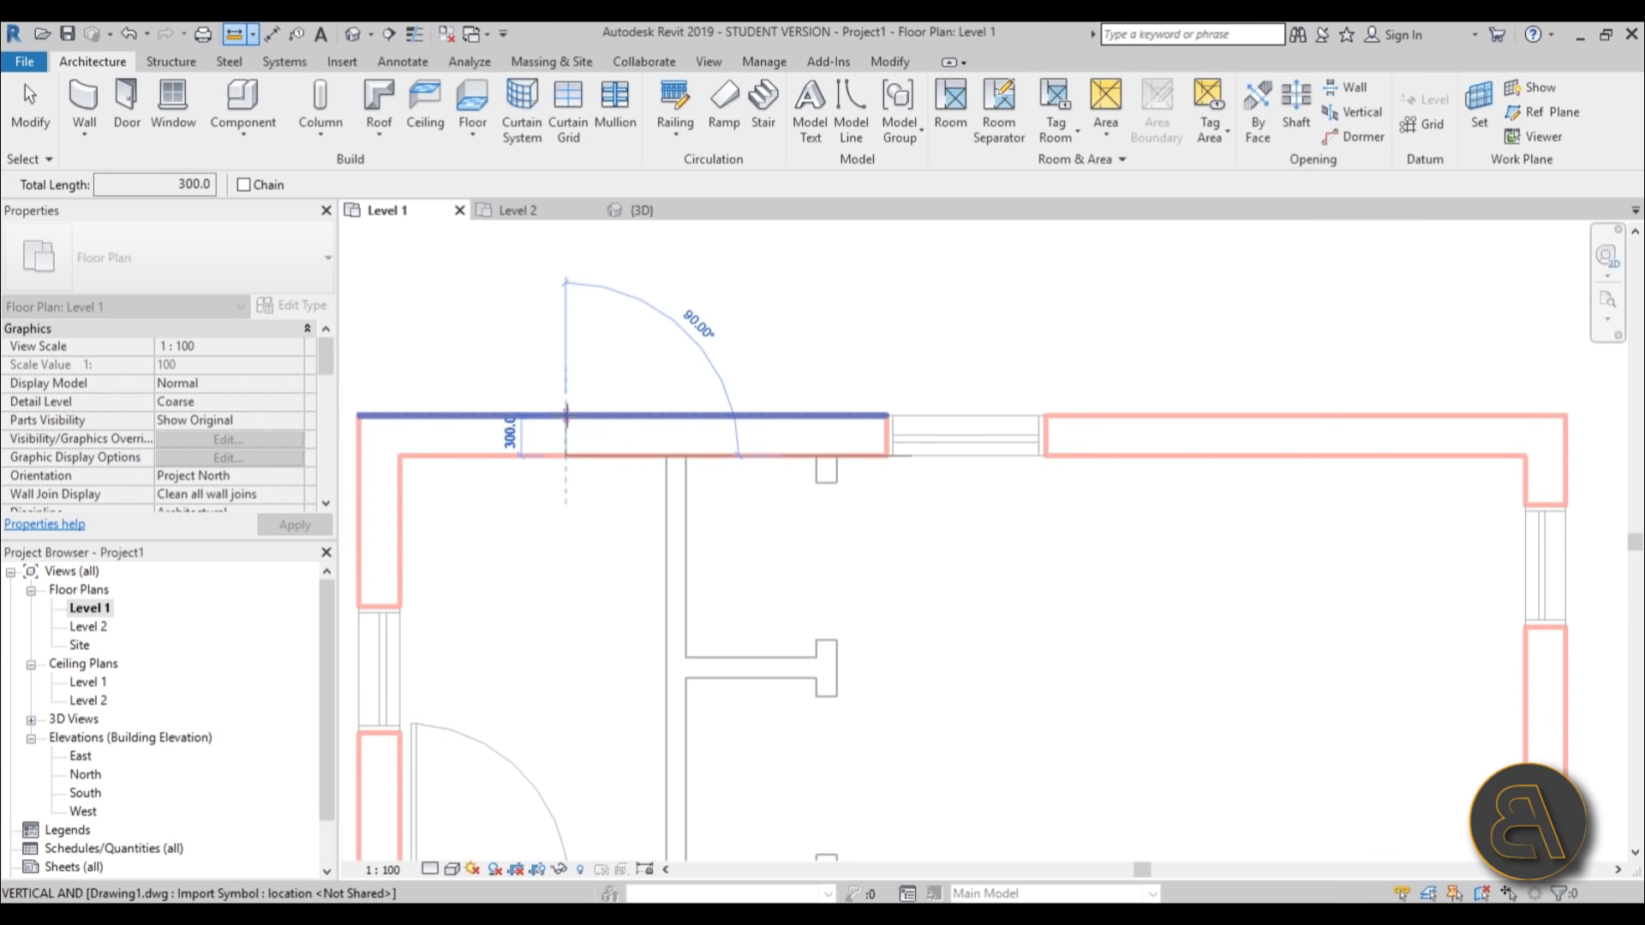
pyautogui.click(566, 454)
pyautogui.click(35, 101)
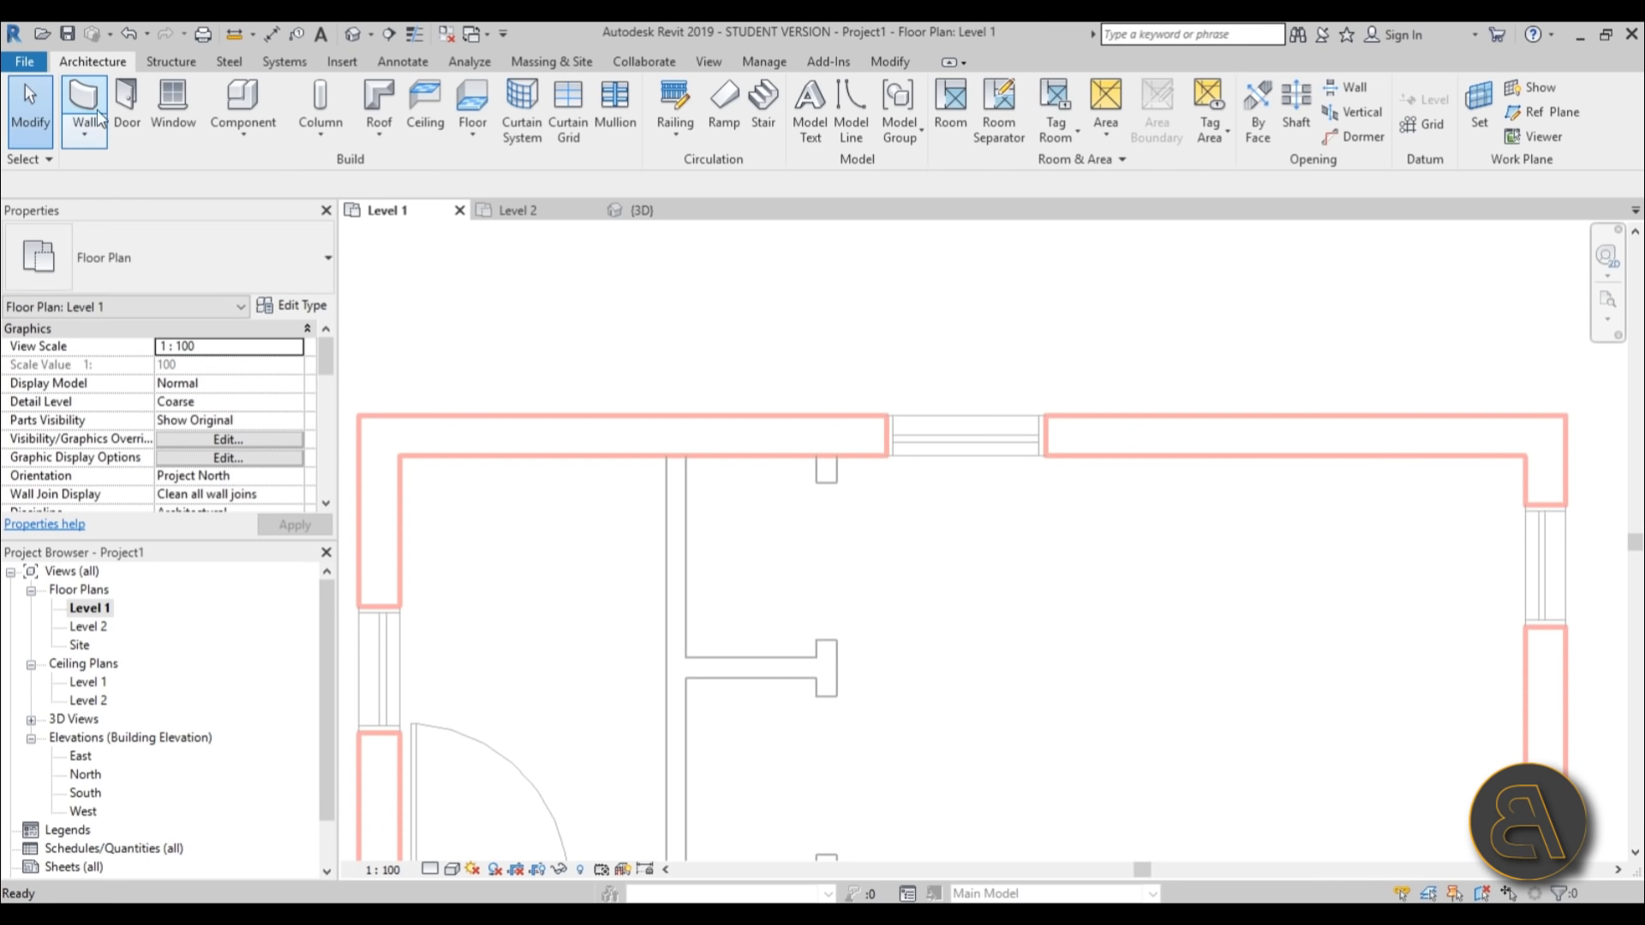
# Draw a Generic - 300mm wall along the centerline of the imported north exterior wall, from the northwest to the northeast corner.
pyautogui.click(96, 109)
pyautogui.click(219, 276)
pyautogui.scroll(-2, 188, 623)
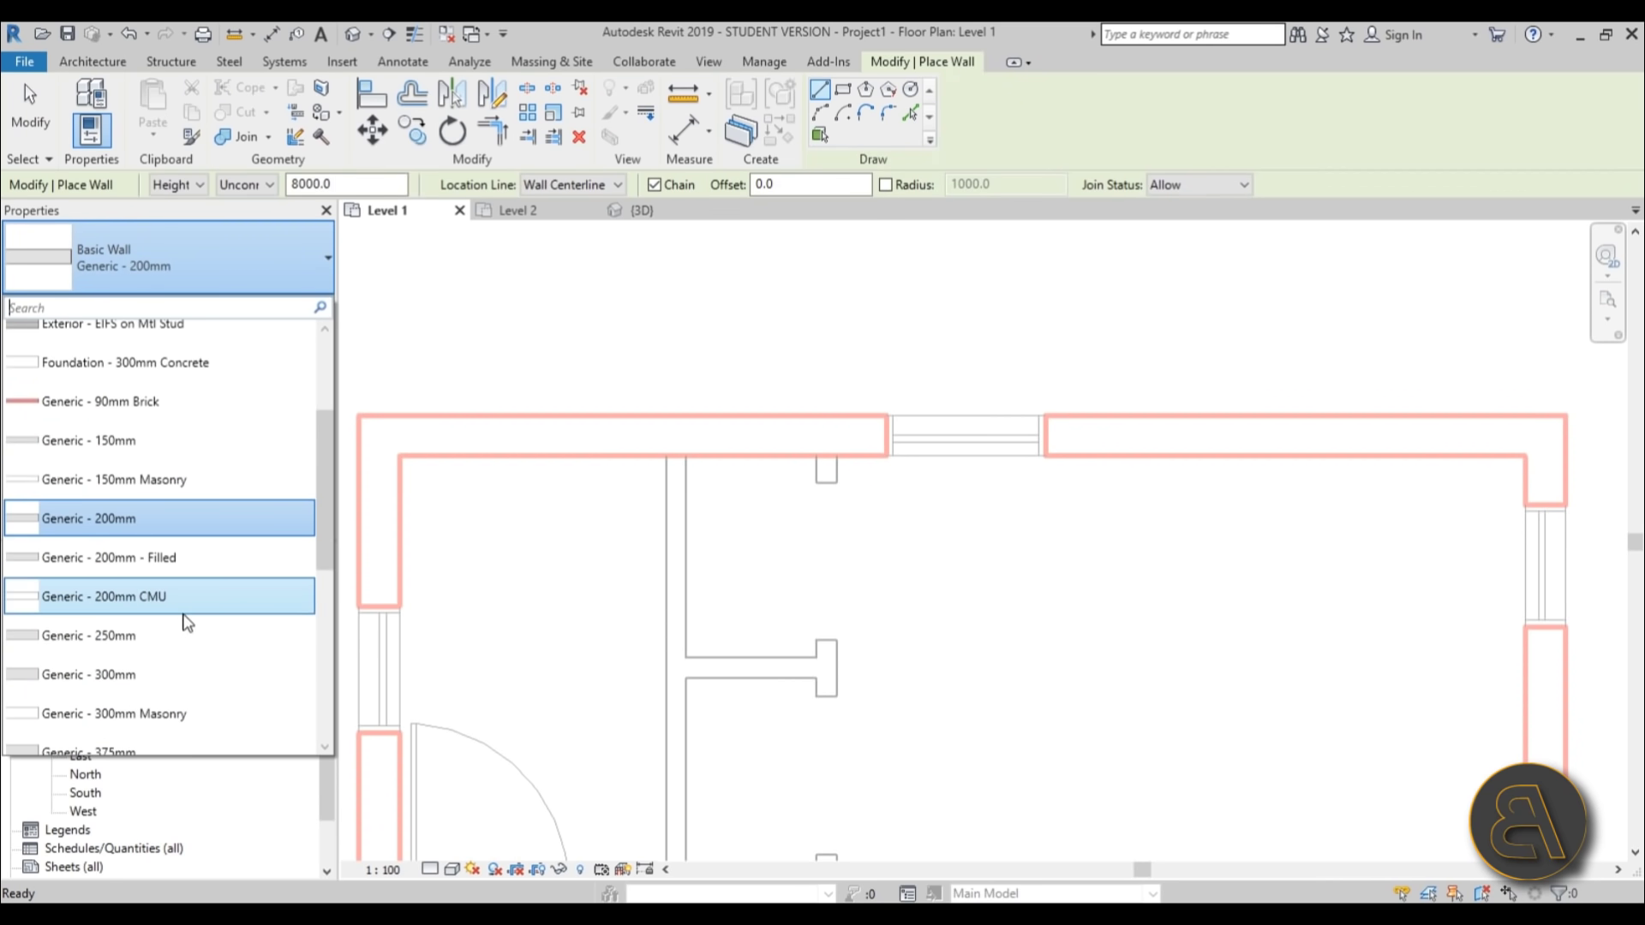
pyautogui.click(156, 675)
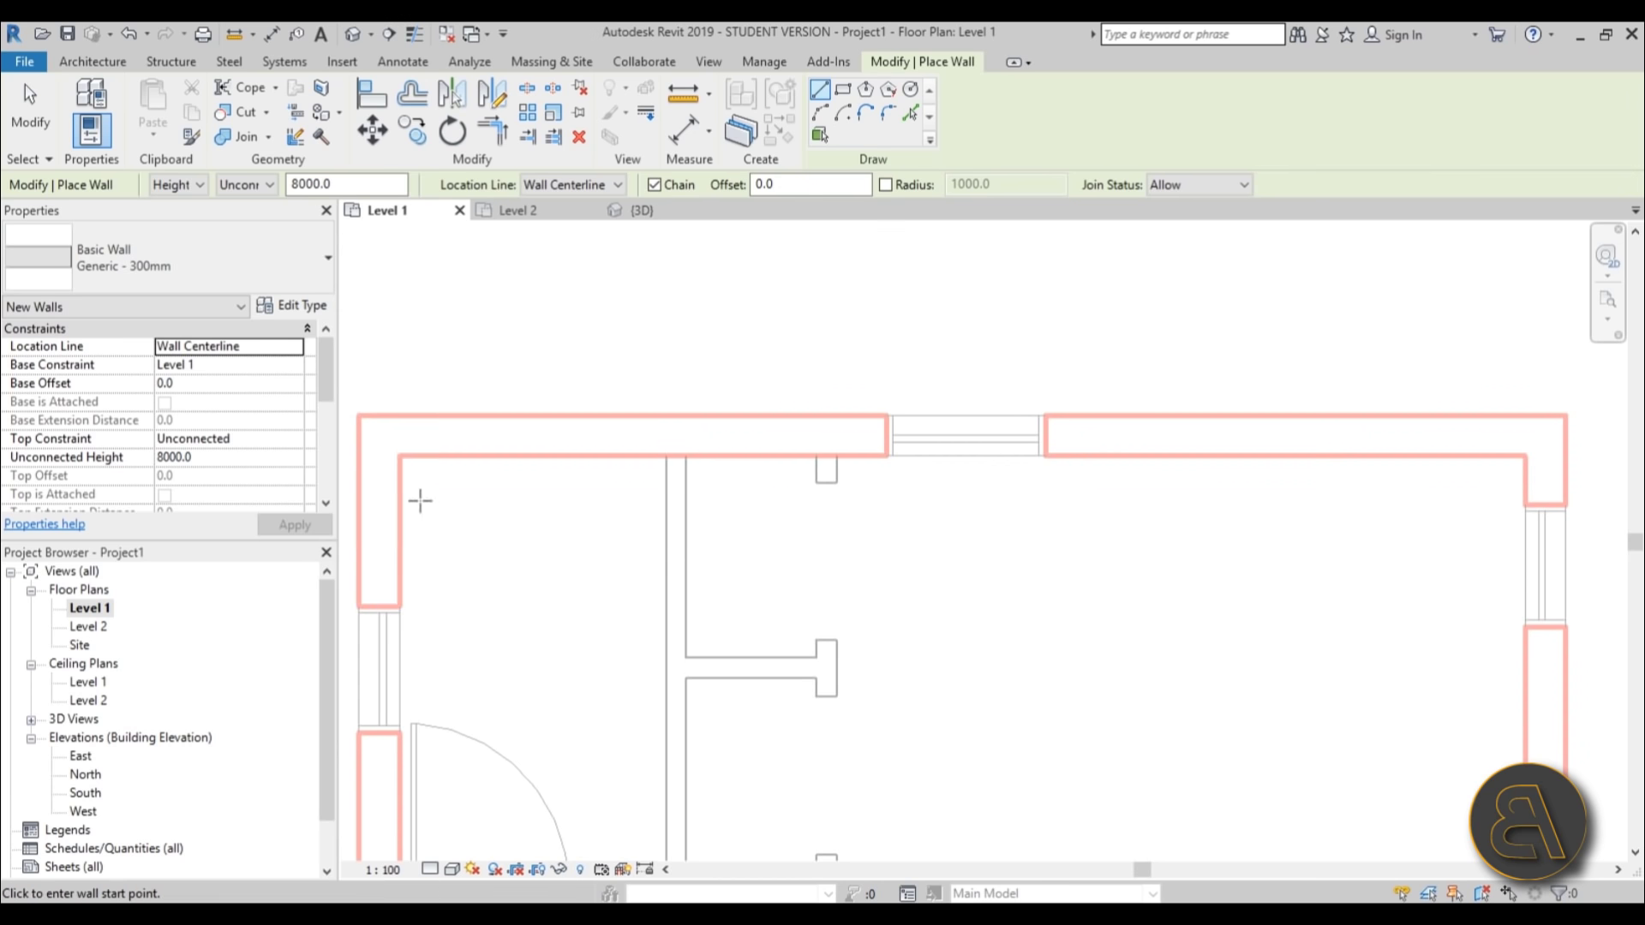
pyautogui.click(379, 437)
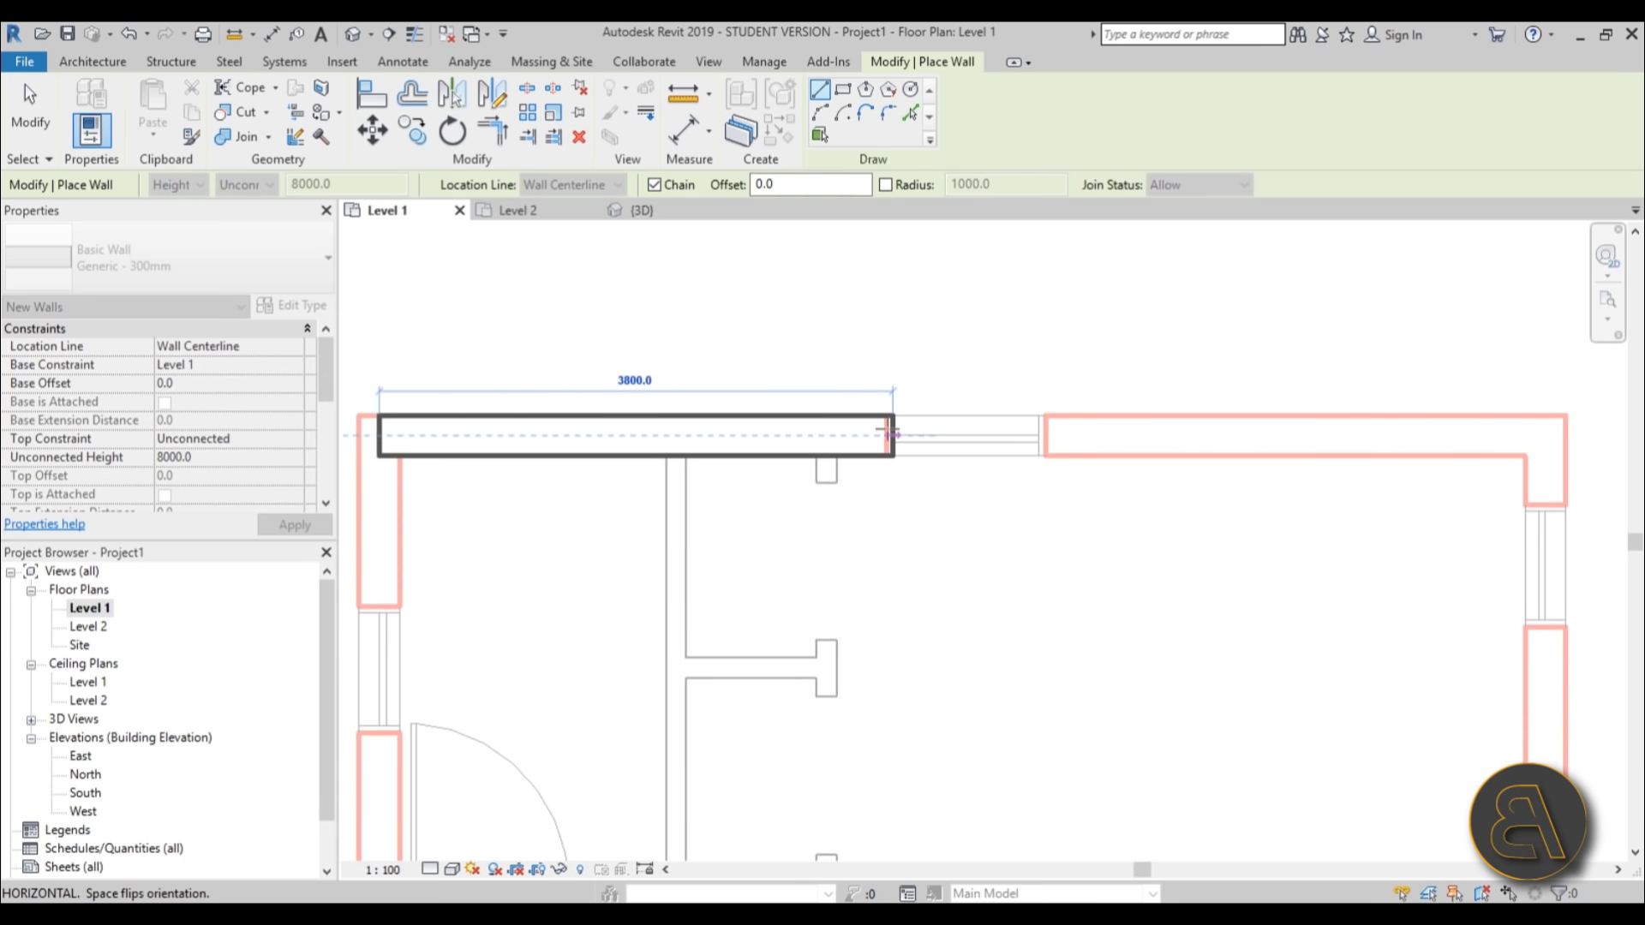
pyautogui.click(1546, 436)
# Continue the wall chain down the imported east side to the step by the door, and west to the inner corner.
pyautogui.scroll(-3, 1539, 669)
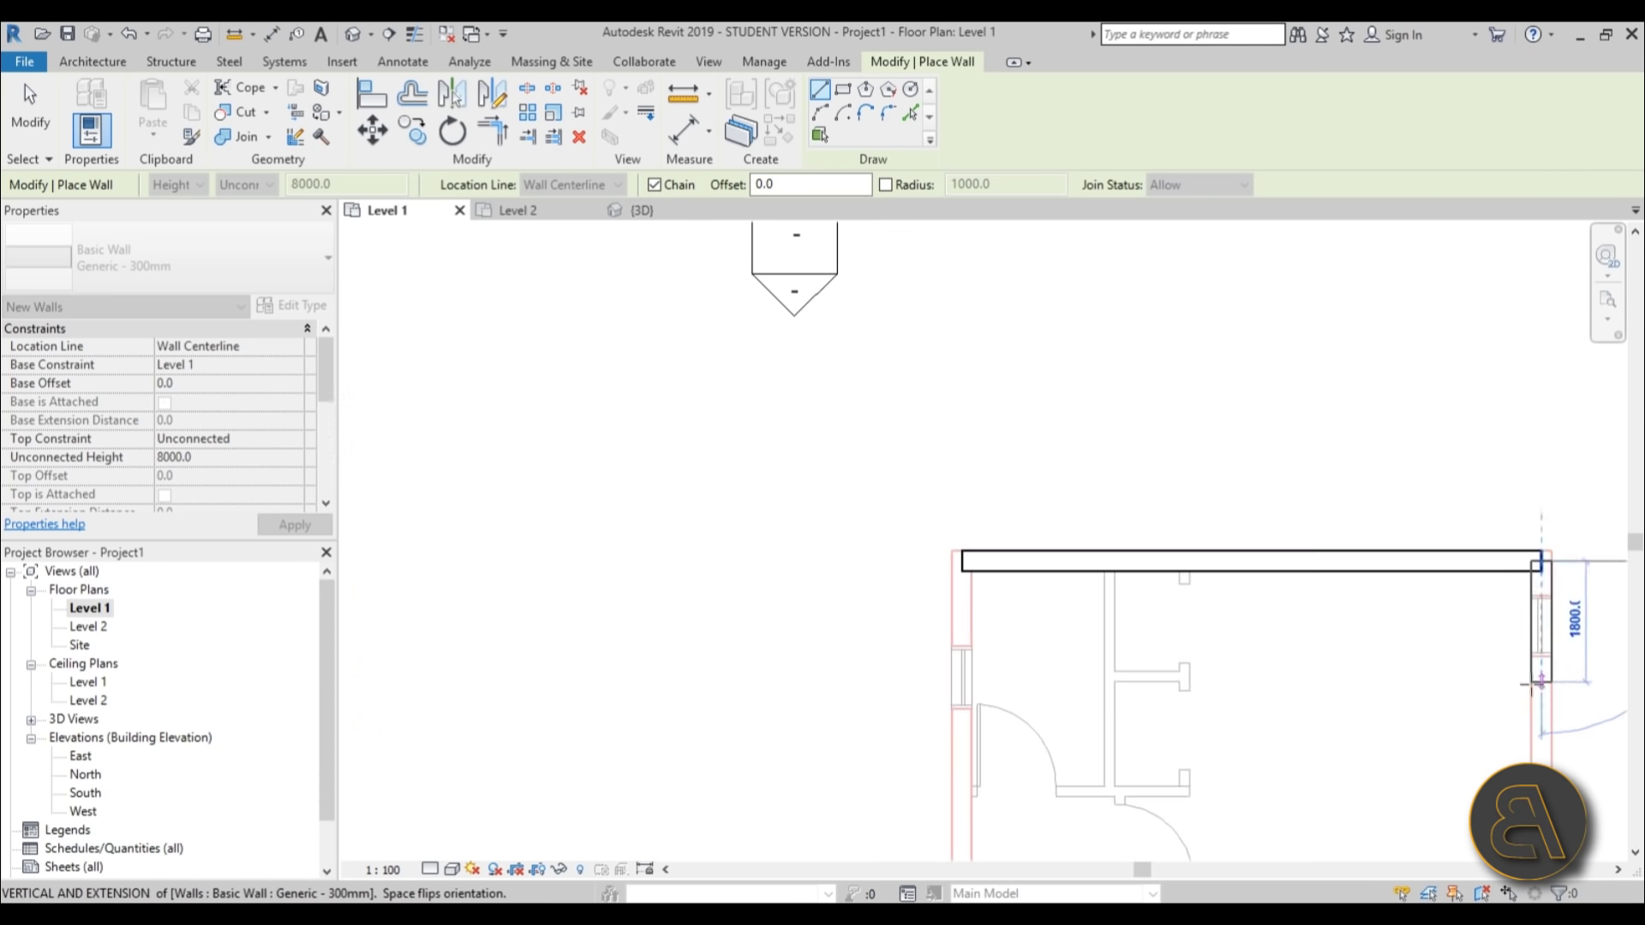
pyautogui.moveTo(1538, 672); pyautogui.dragTo(926, 227, button='middle')
pyautogui.scroll(2, 958, 480)
pyautogui.scroll(-5, 943, 429)
pyautogui.scroll(5, 927, 384)
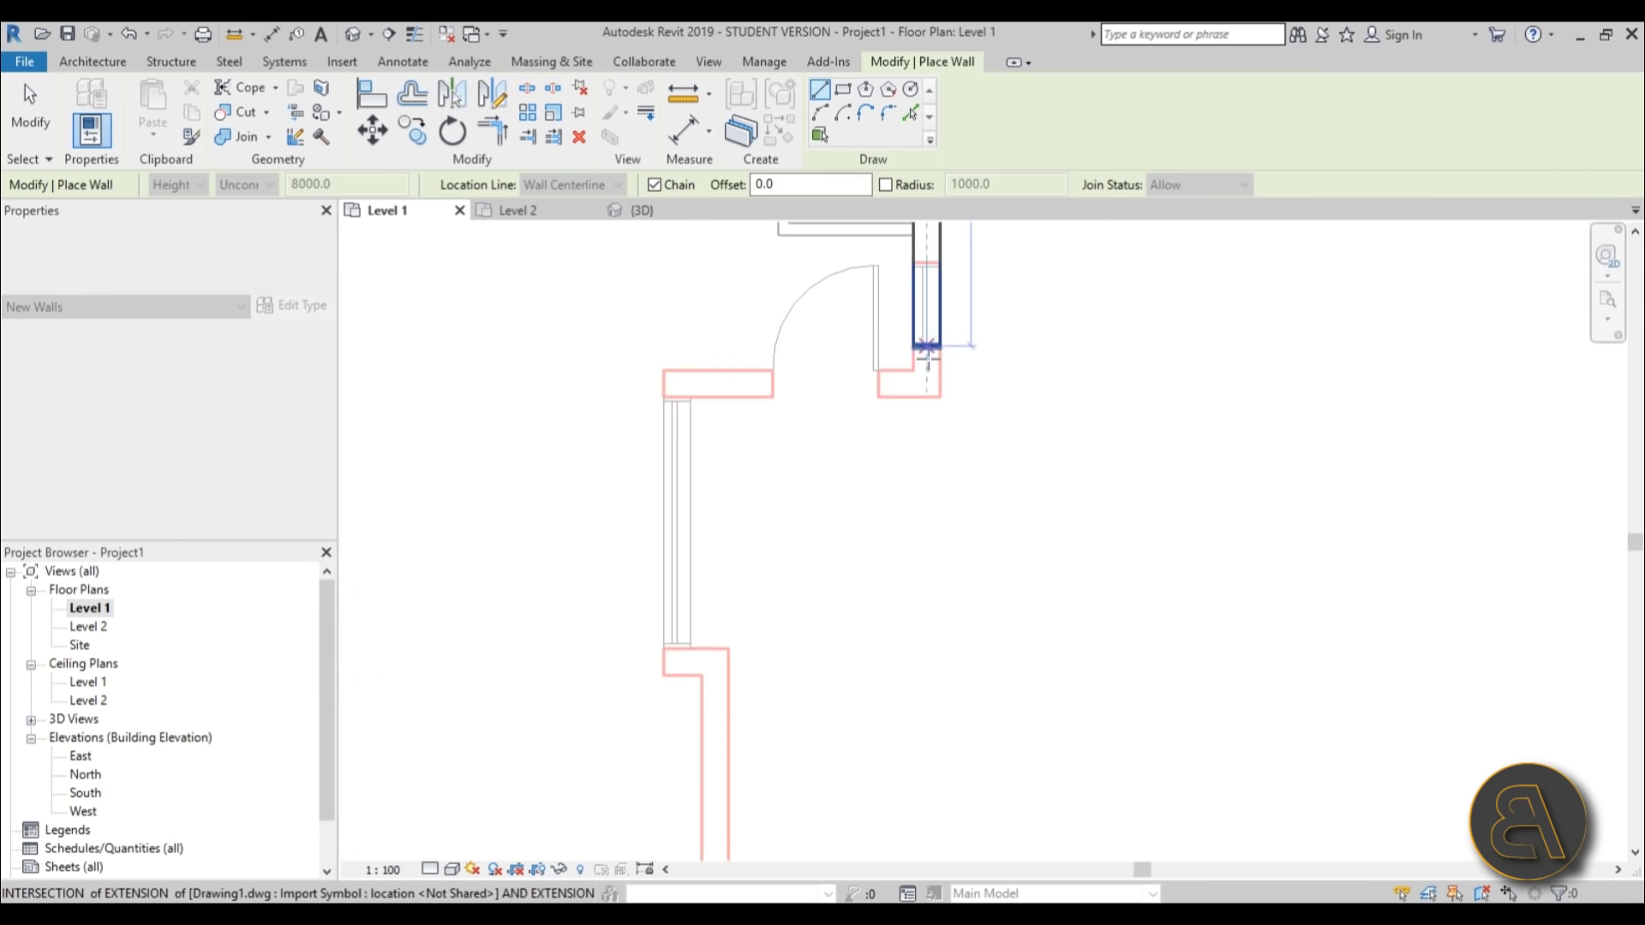
pyautogui.click(927, 384)
pyautogui.click(676, 383)
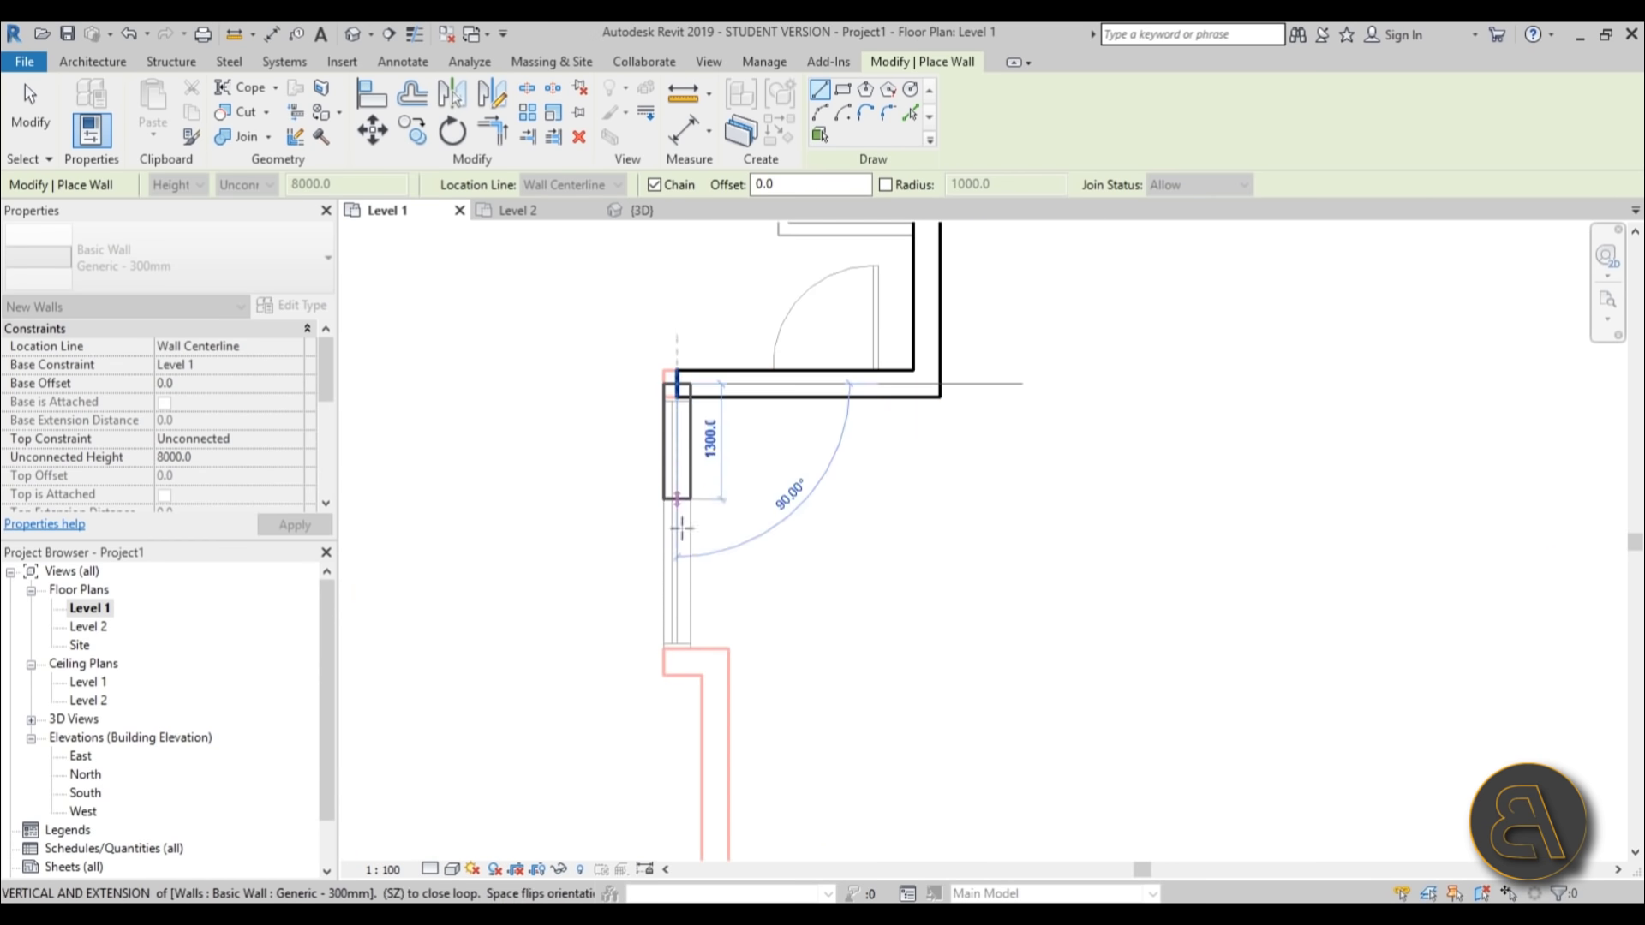
# Extend the wall chain past the large east window, around the small jog, and down to the southeast corner.
pyautogui.click(679, 665)
pyautogui.scroll(4, 679, 668)
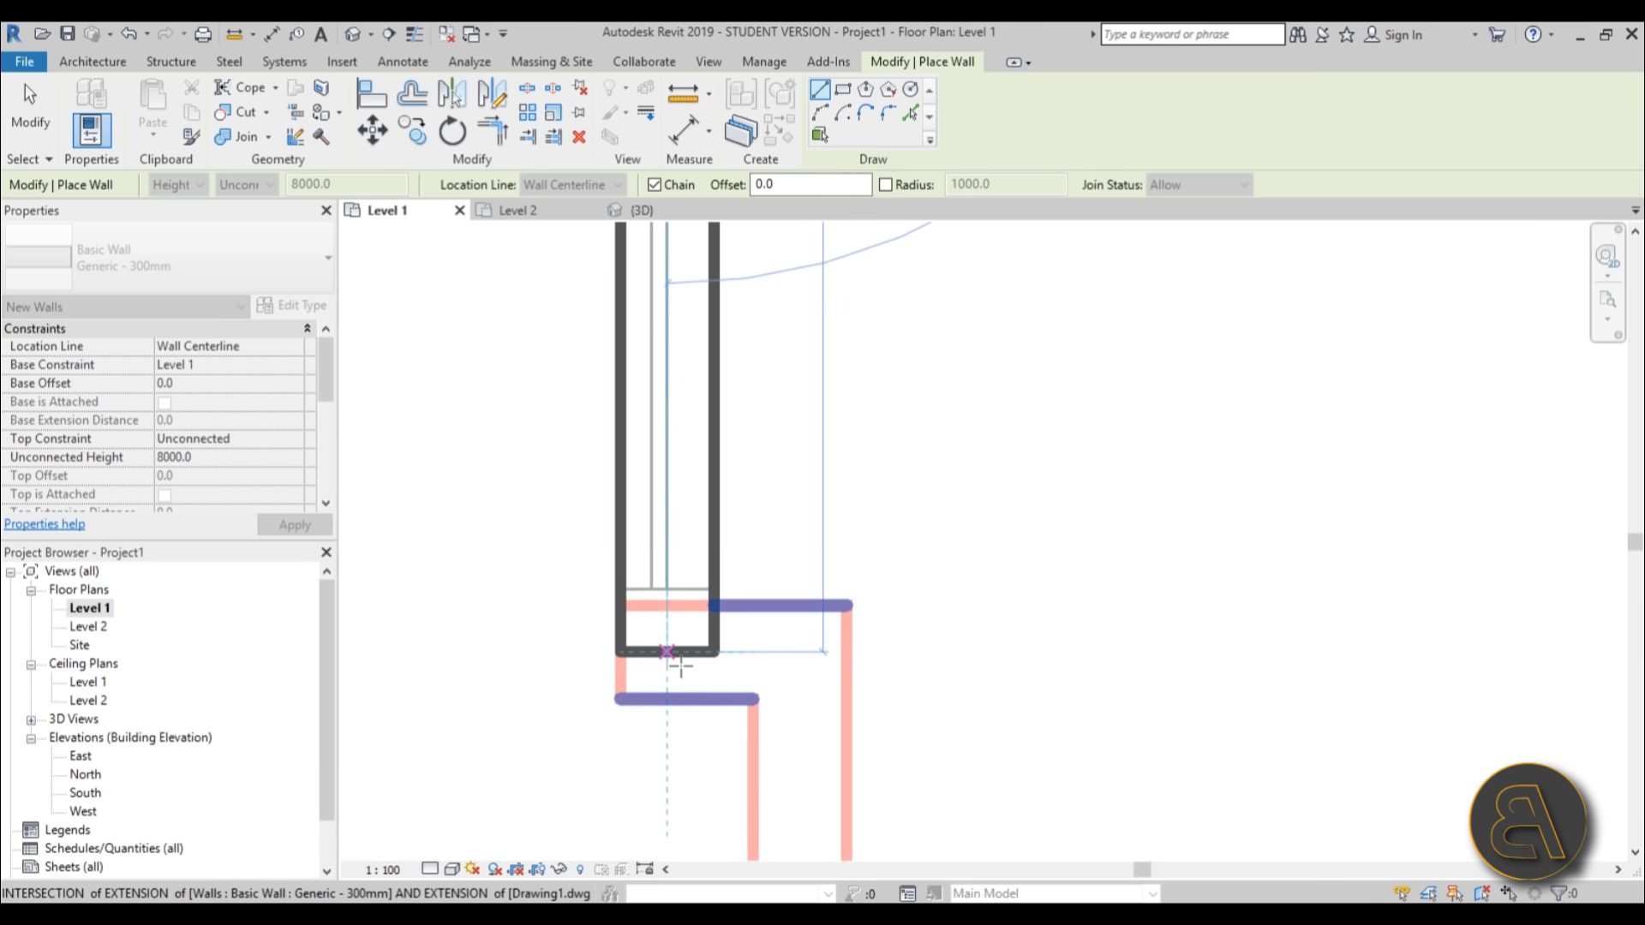
pyautogui.scroll(-4, 907, 440)
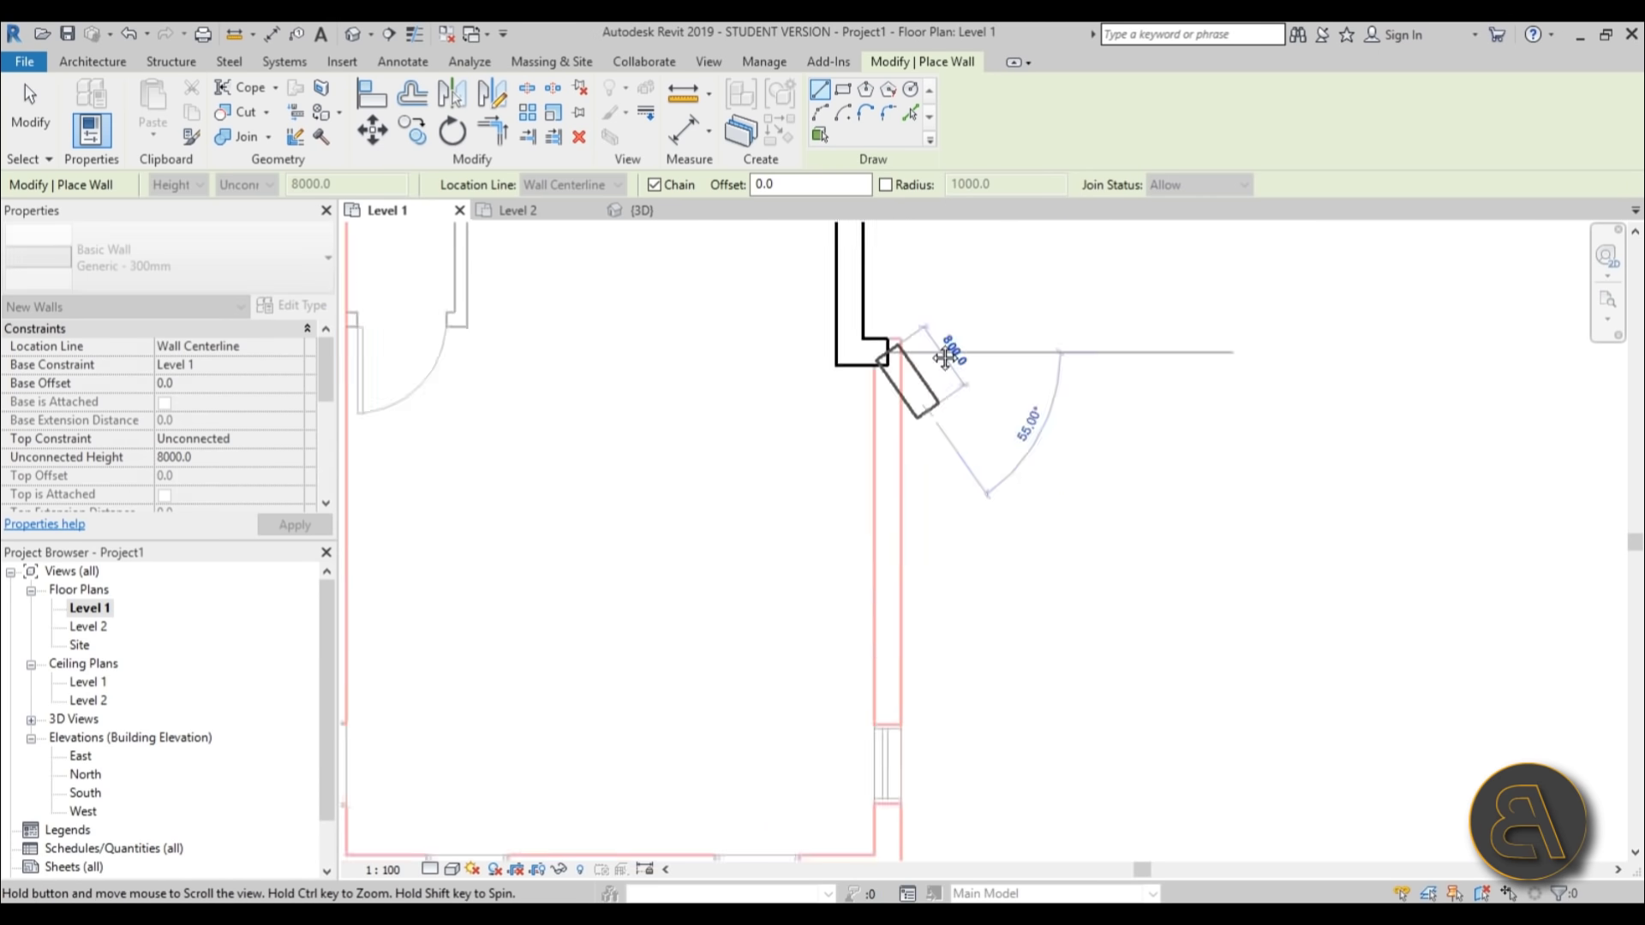
pyautogui.moveTo(904, 651); pyautogui.dragTo(900, 386, button='middle')
pyautogui.click(900, 572)
# Trace the imported south and west exterior walls, closing the wall loop at the northwest corner.
pyautogui.scroll(-2, 677, 574)
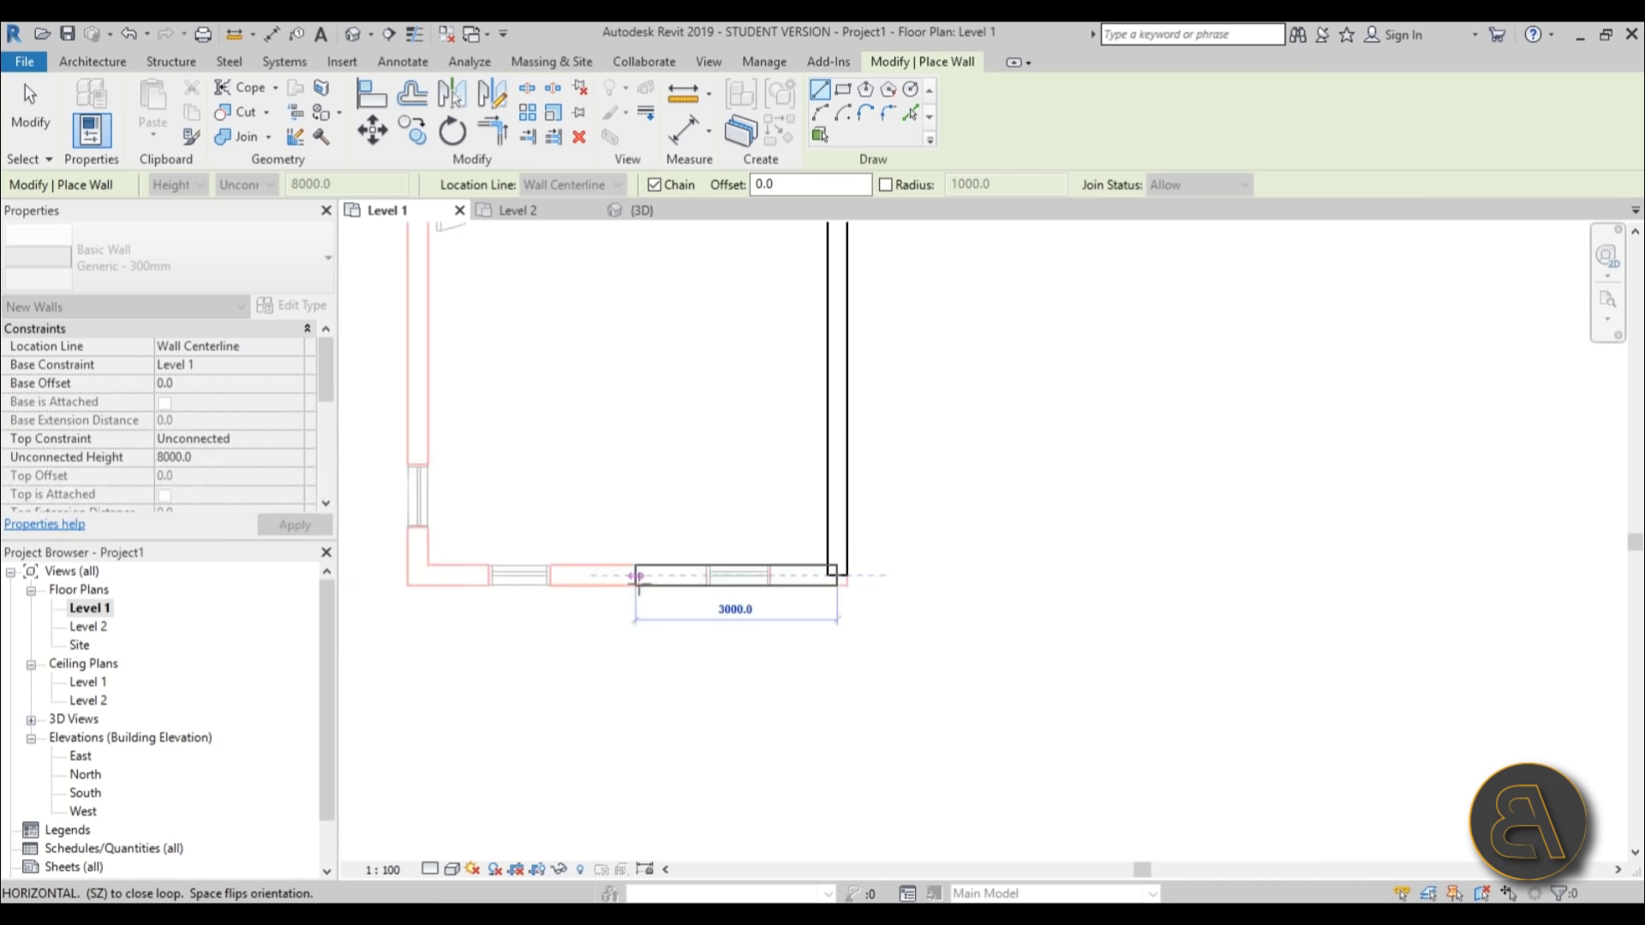
pyautogui.scroll(3, 703, 557)
pyautogui.click(702, 557)
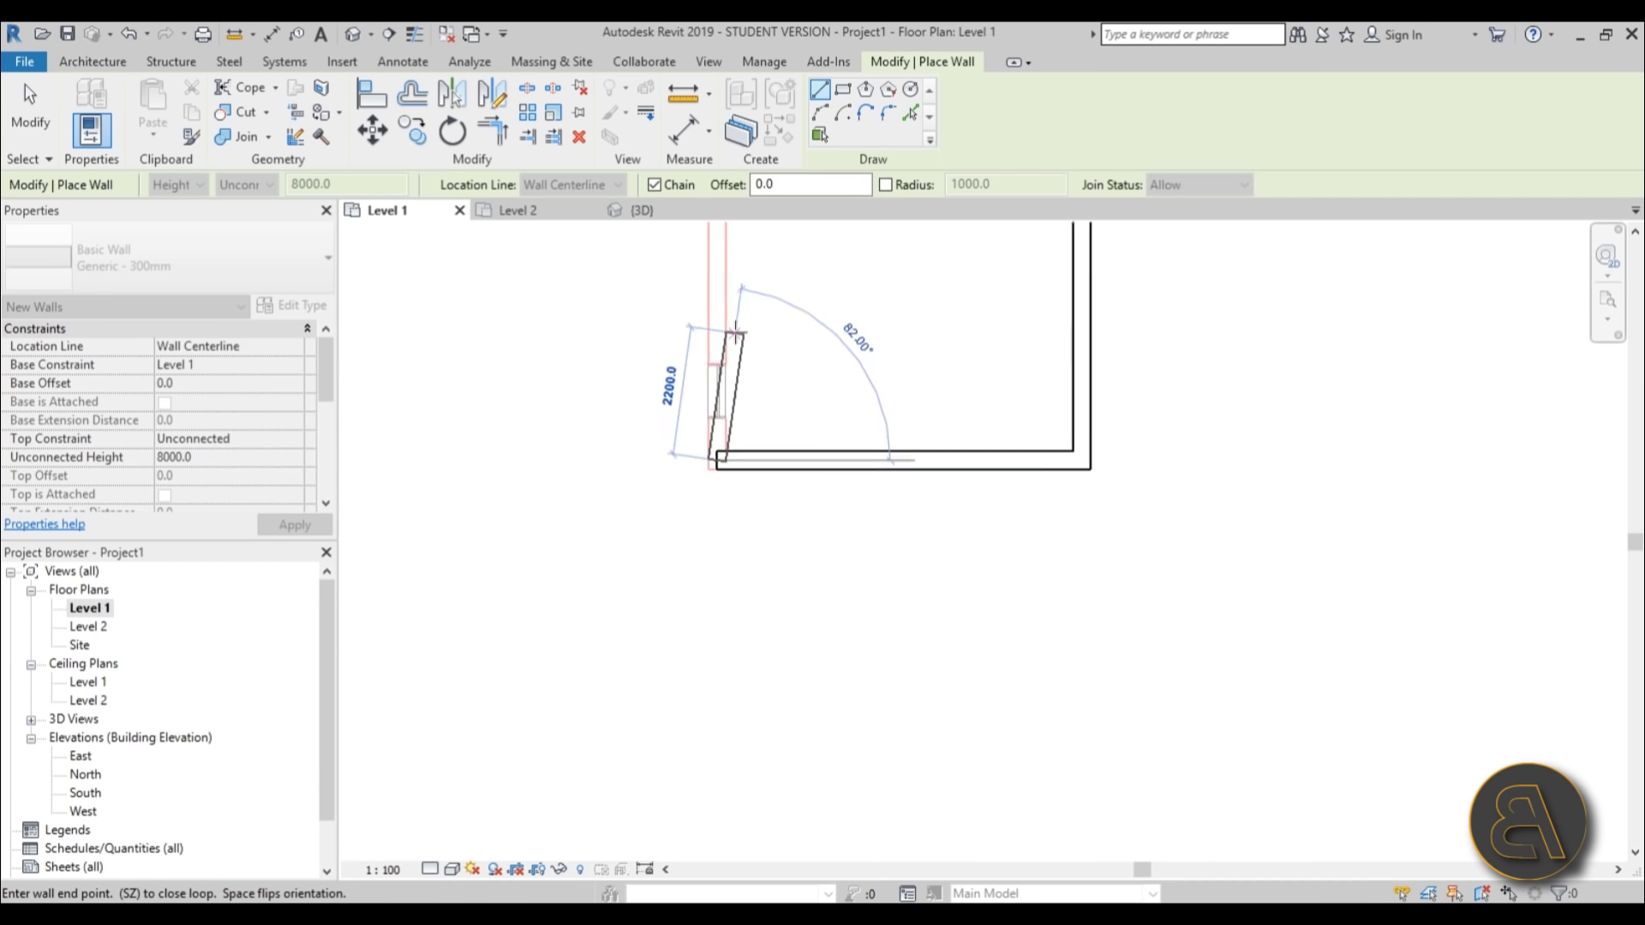
pyautogui.scroll(-2, 673, 662)
pyautogui.scroll(3, 677, 358)
pyautogui.click(677, 358)
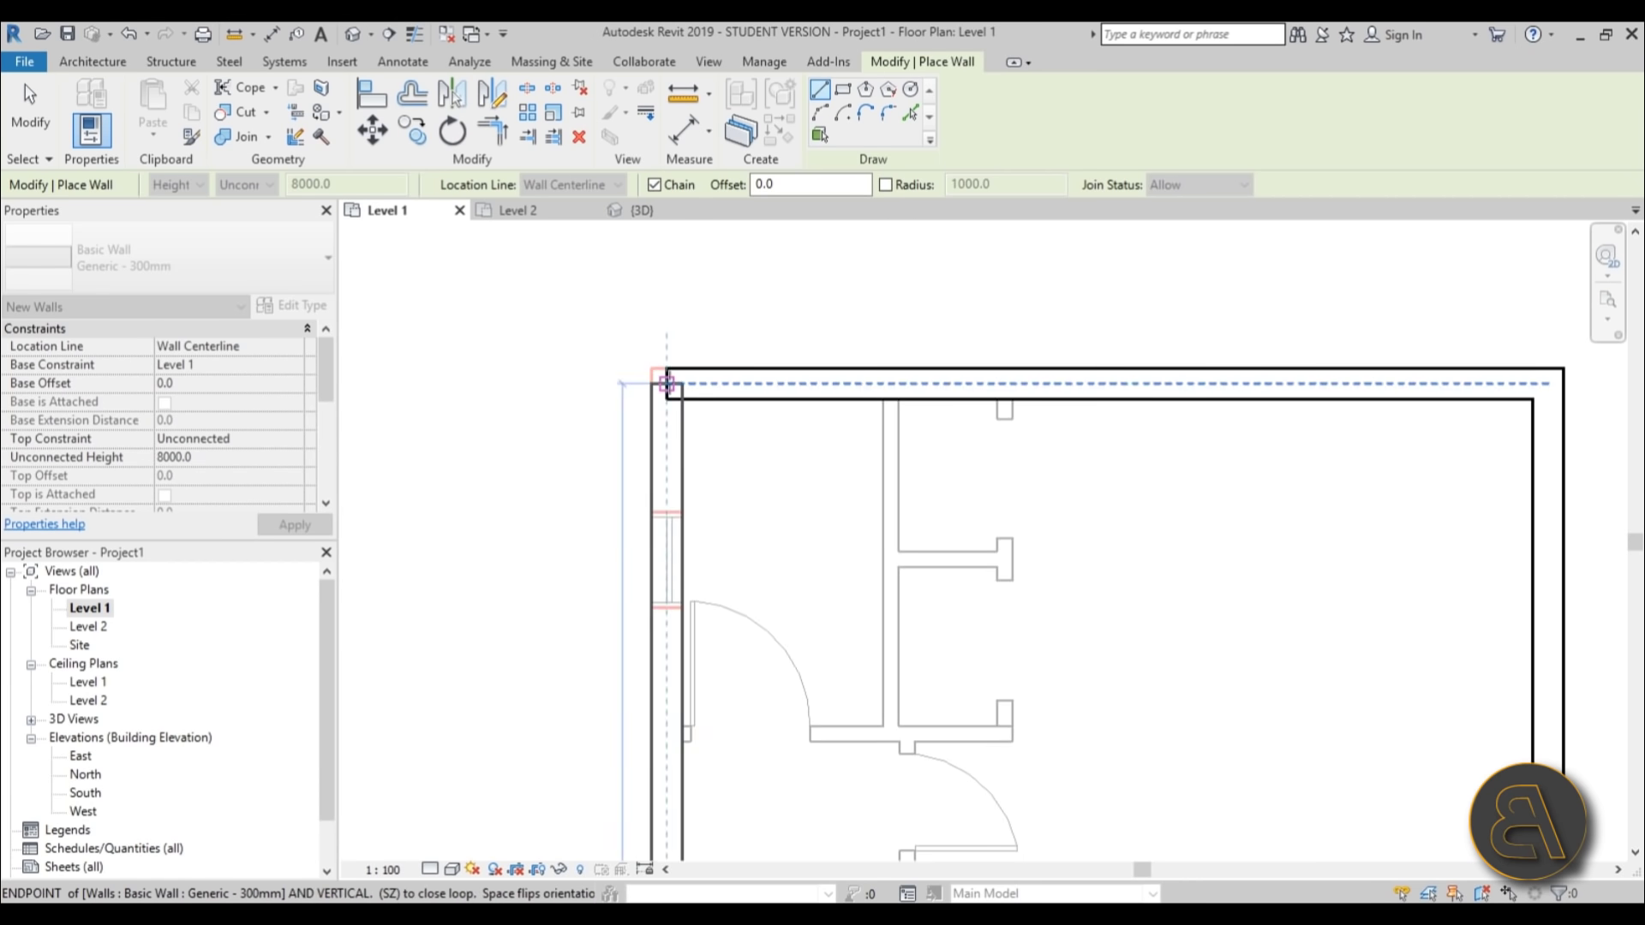
pyautogui.click(30, 111)
pyautogui.scroll(-3, 623, 437)
pyautogui.moveTo(623, 437); pyautogui.dragTo(741, 445, button='middle')
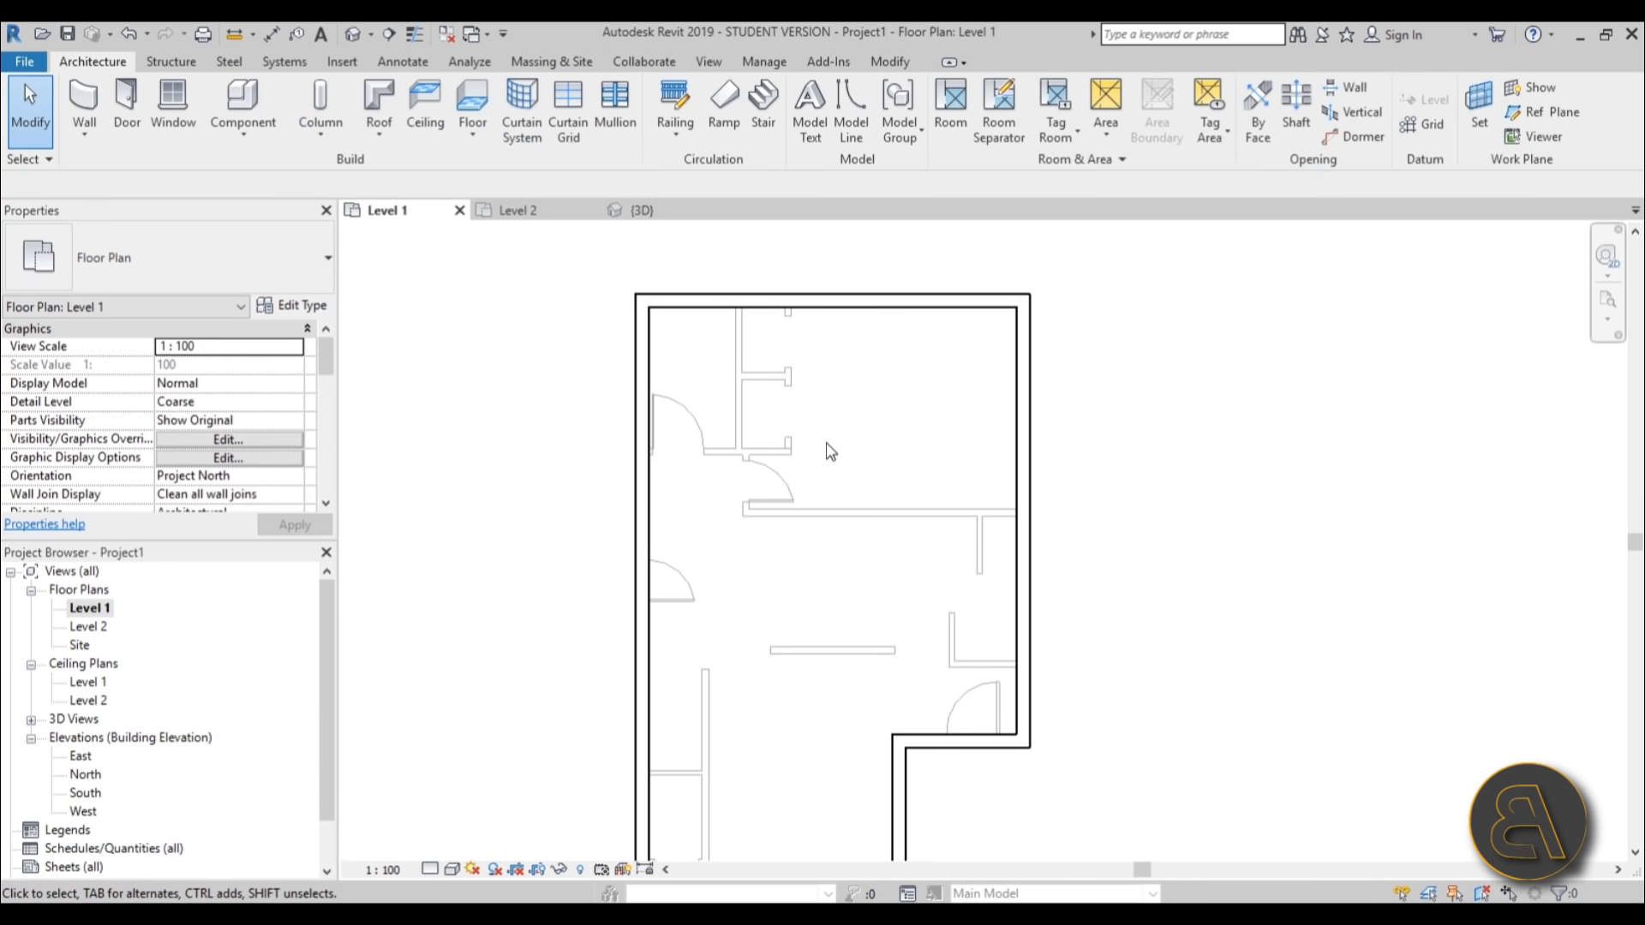
# Place an M_Single-Flush 0915 x 2134mm door over the imported door in the short horizontal wall of the east step.
pyautogui.scroll(-1, 845, 434)
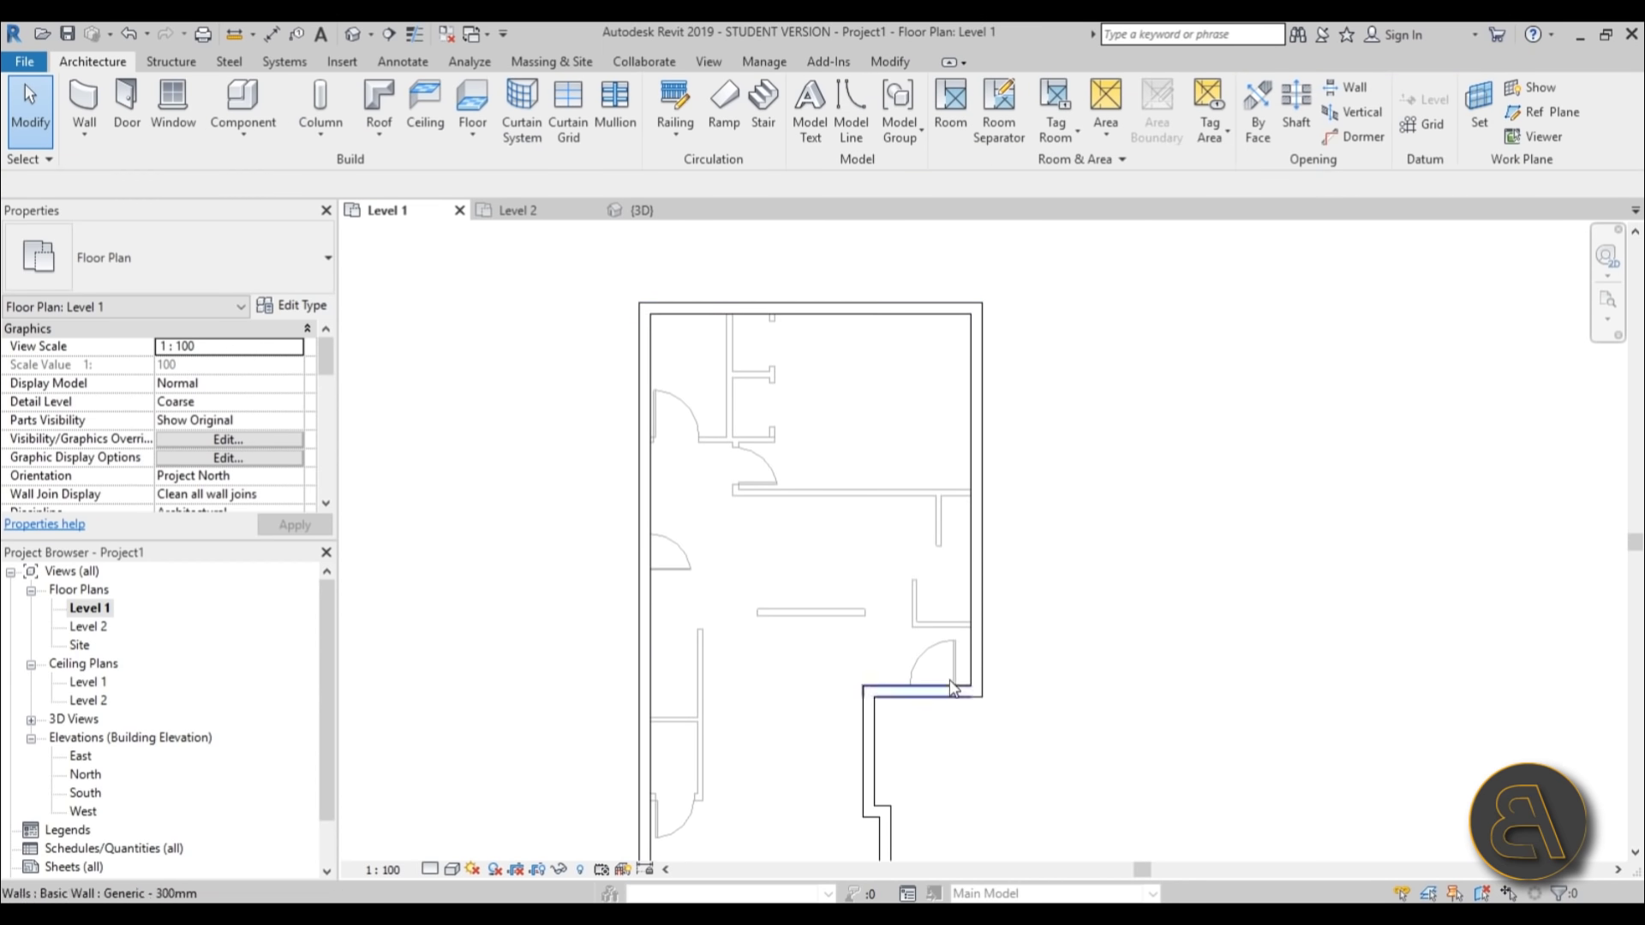
pyautogui.scroll(2, 852, 606)
pyautogui.moveTo(852, 606); pyautogui.dragTo(869, 499, button='middle')
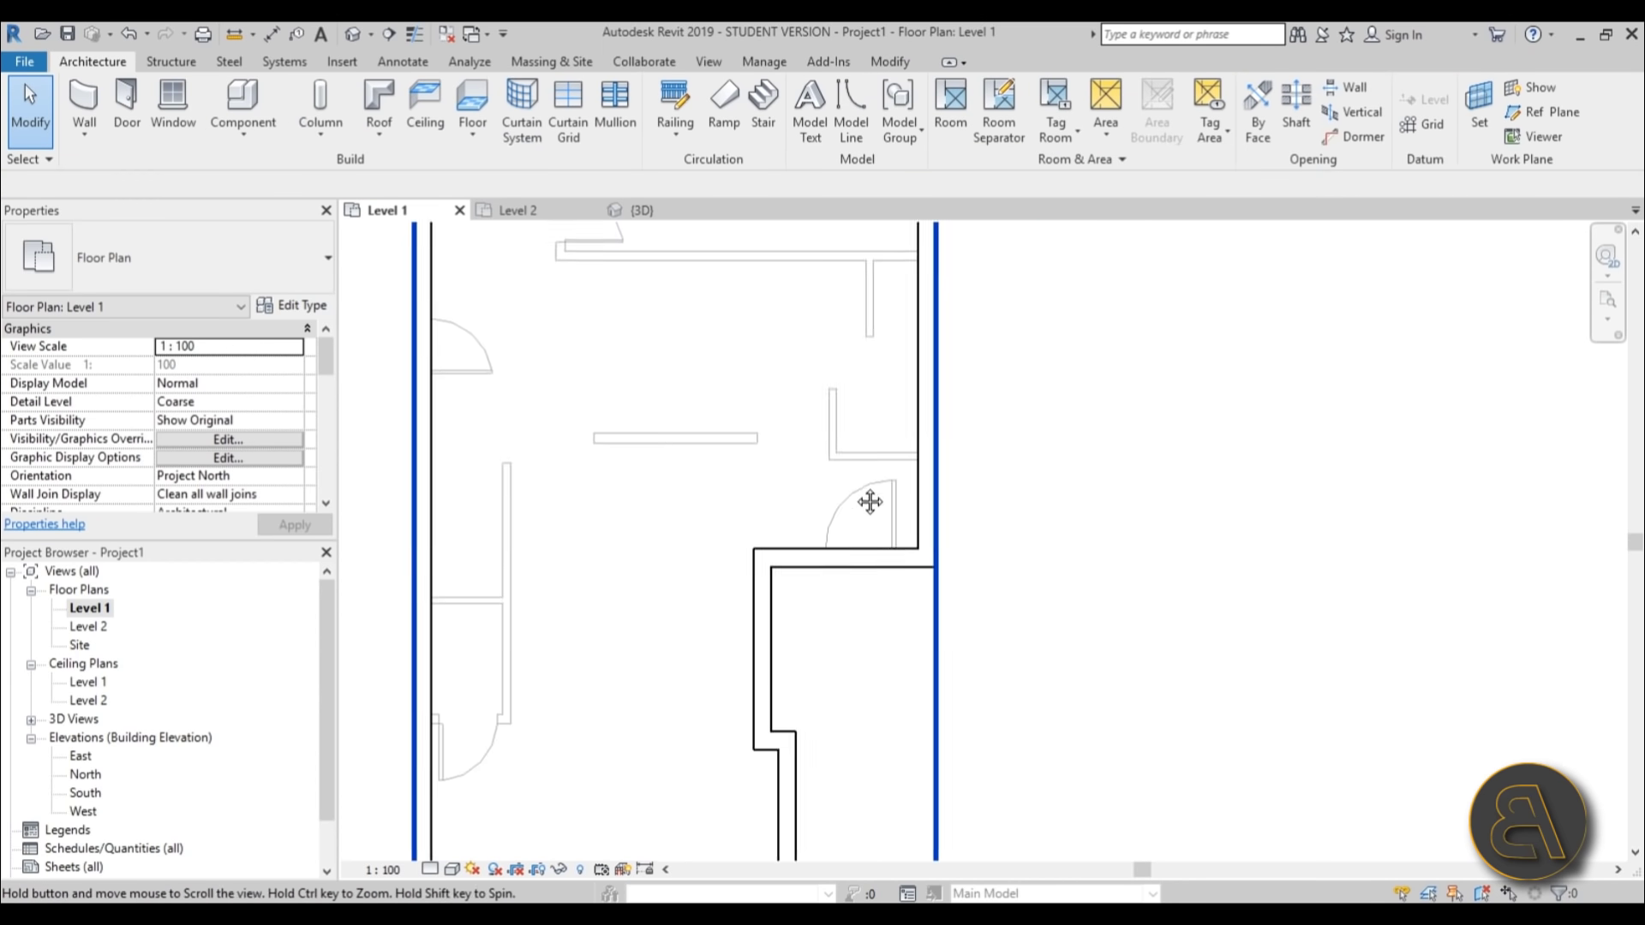
pyautogui.click(126, 101)
pyautogui.scroll(3, 859, 565)
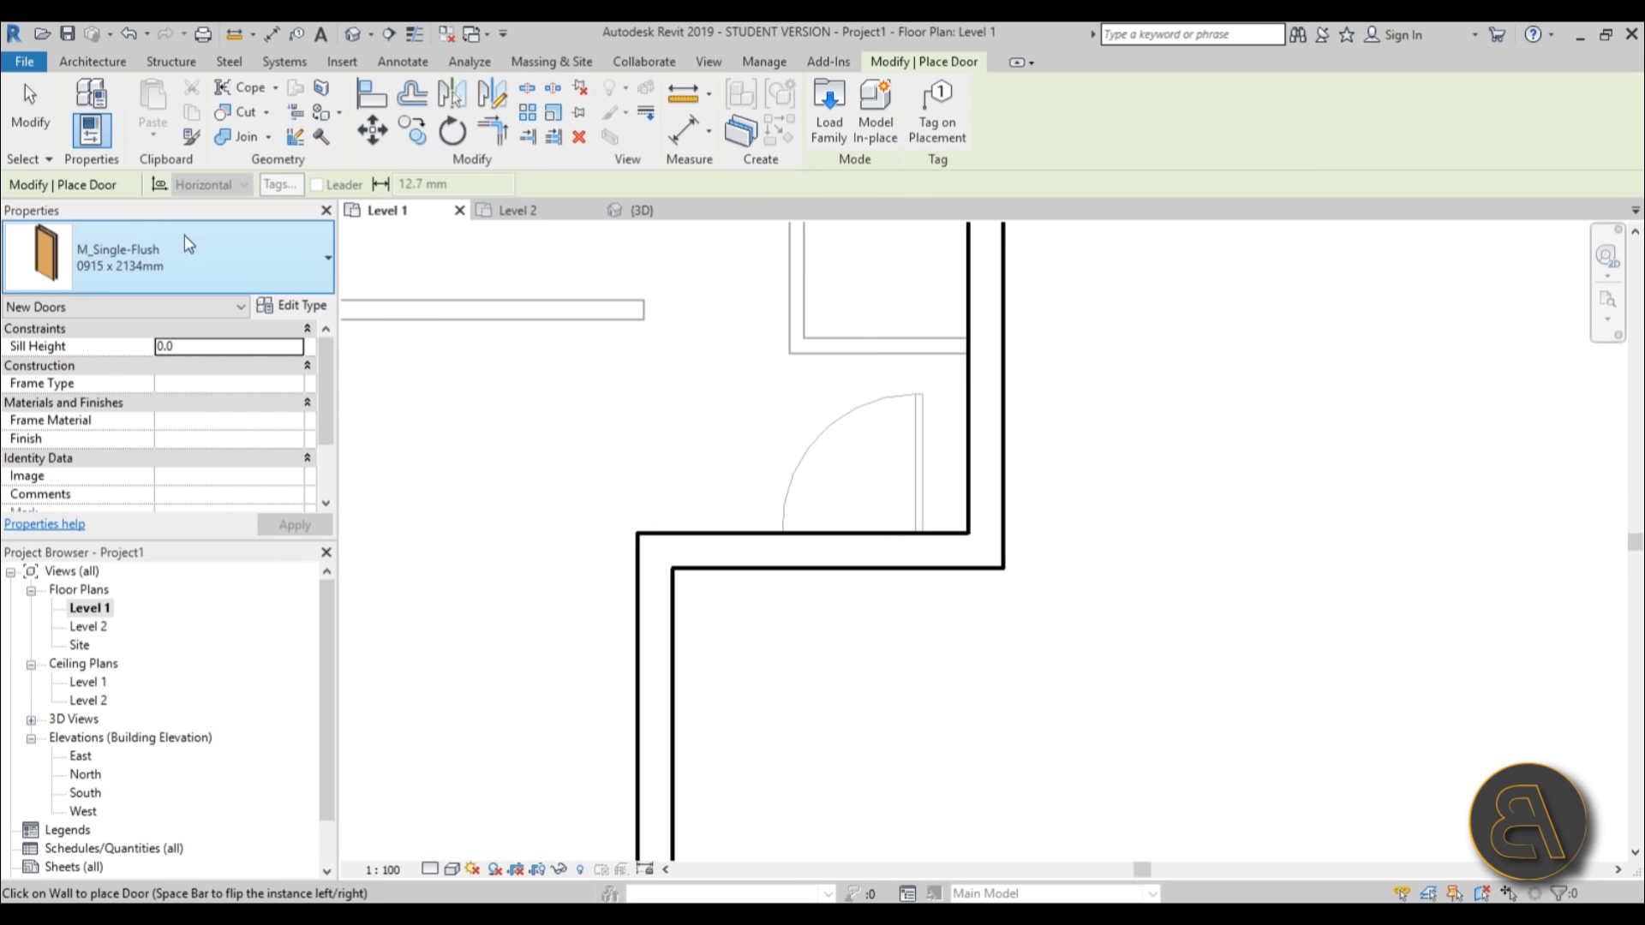
pyautogui.click(168, 273)
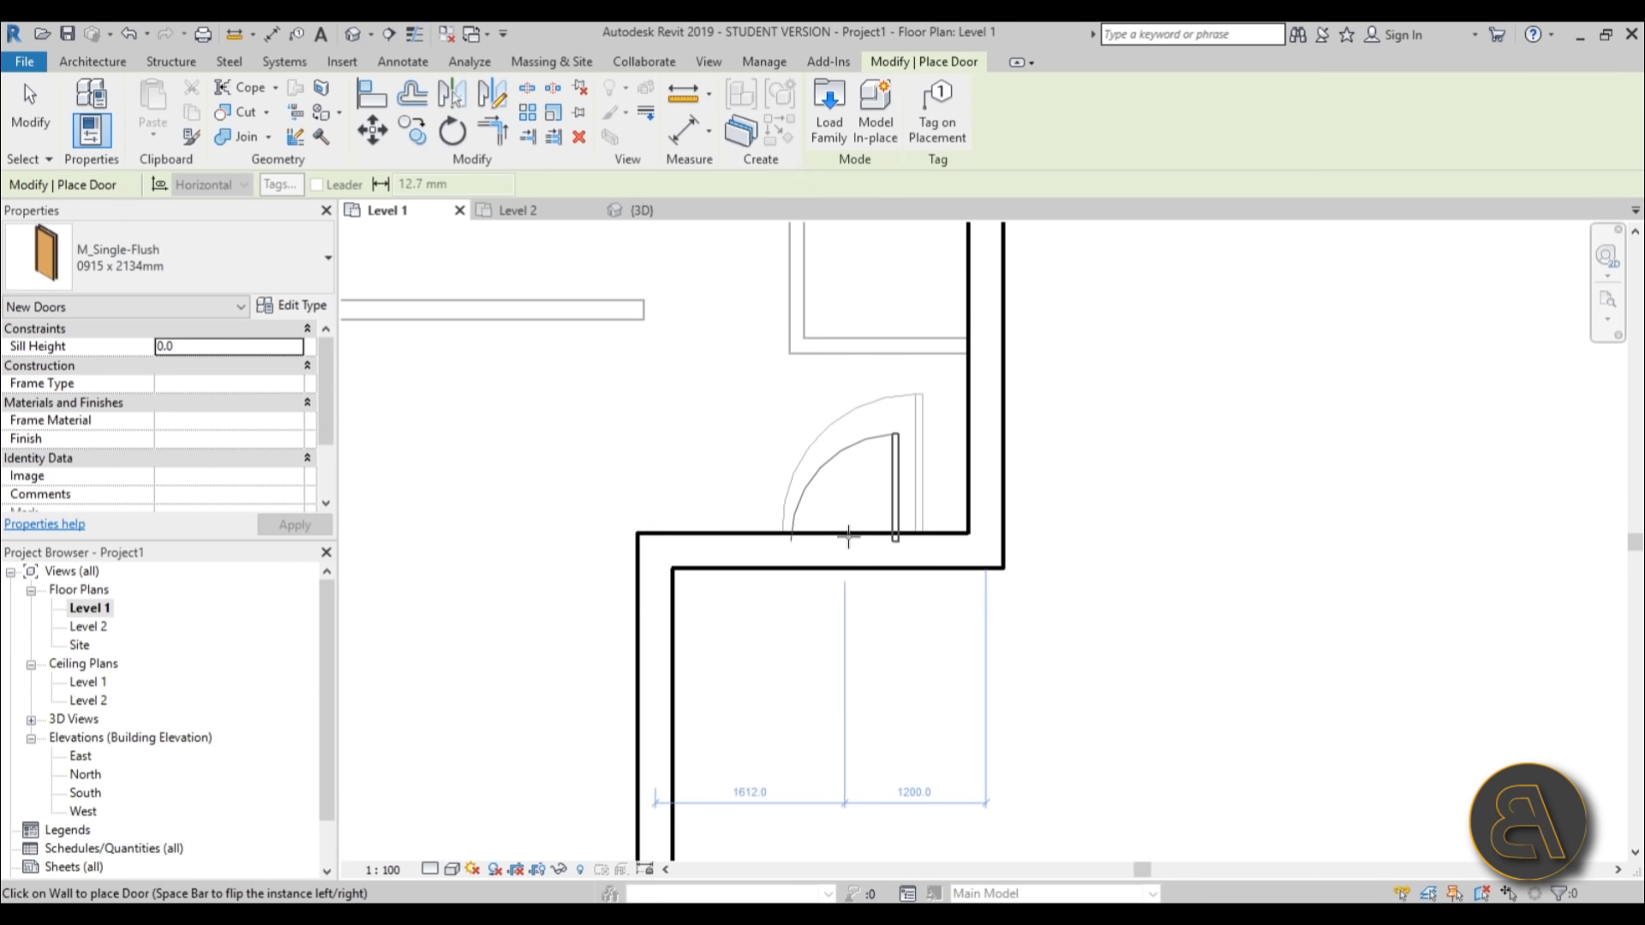
# Place another M_Single-Flush 0915 x 2134mm door over the imported west wall door and shift it to line up with the imported opening.
pyautogui.scroll(-3, 801, 595)
pyautogui.moveTo(740, 553); pyautogui.dragTo(1114, 780, button='middle')
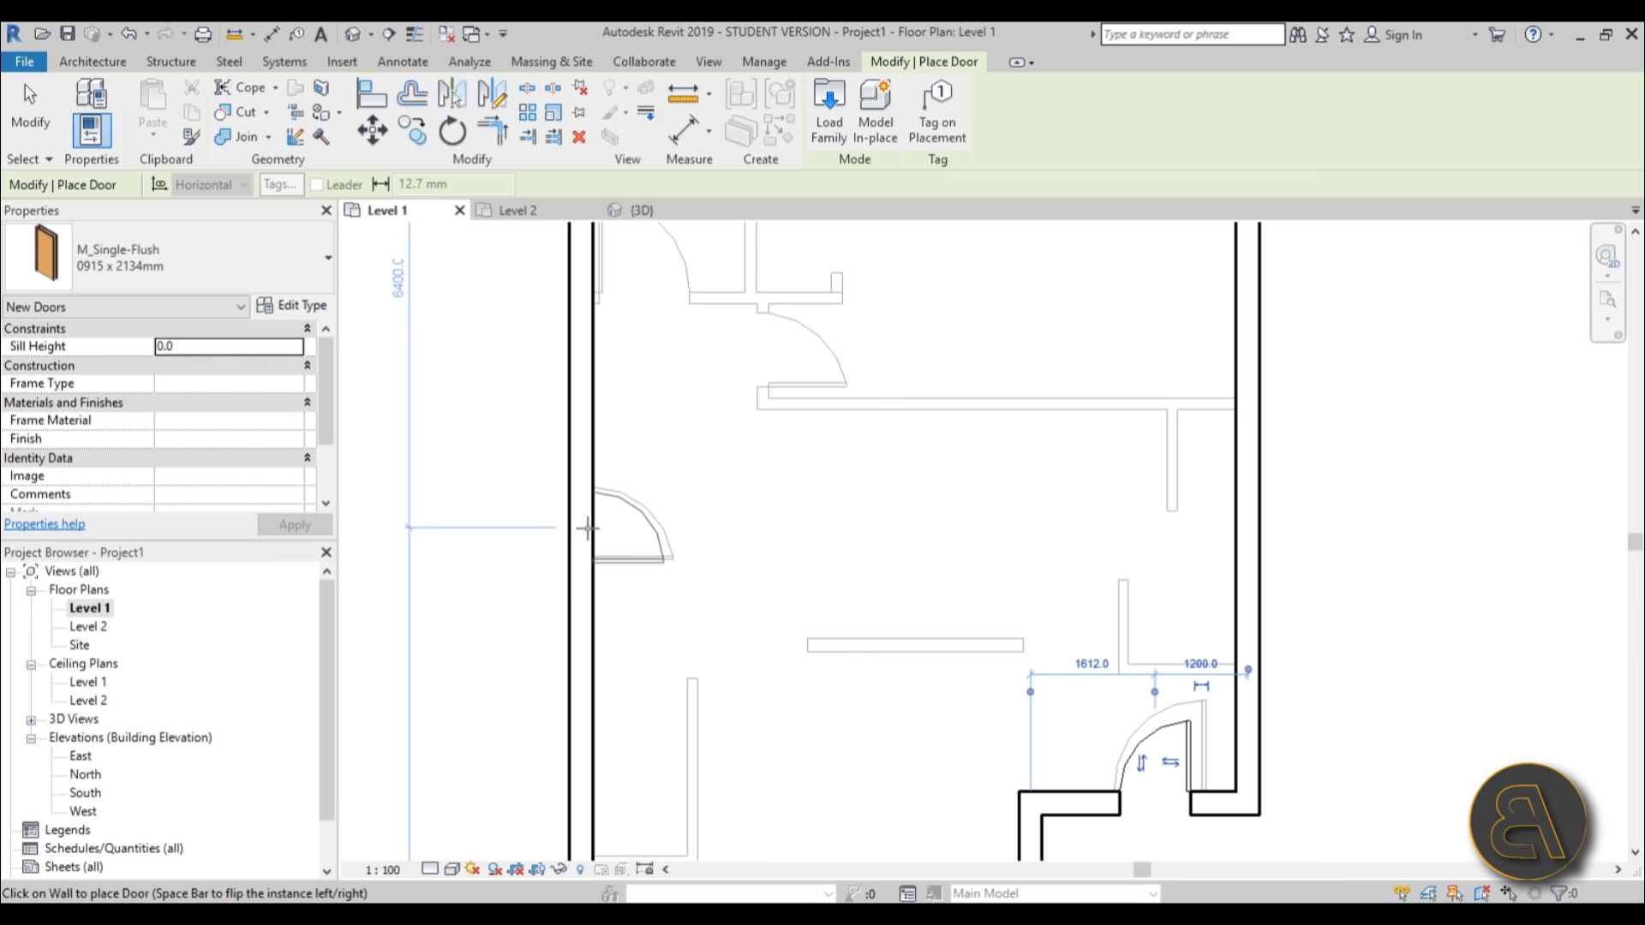
pyautogui.scroll(3, 548, 531)
pyautogui.click(632, 506)
pyautogui.press('Escape')
pyautogui.press('Escape')
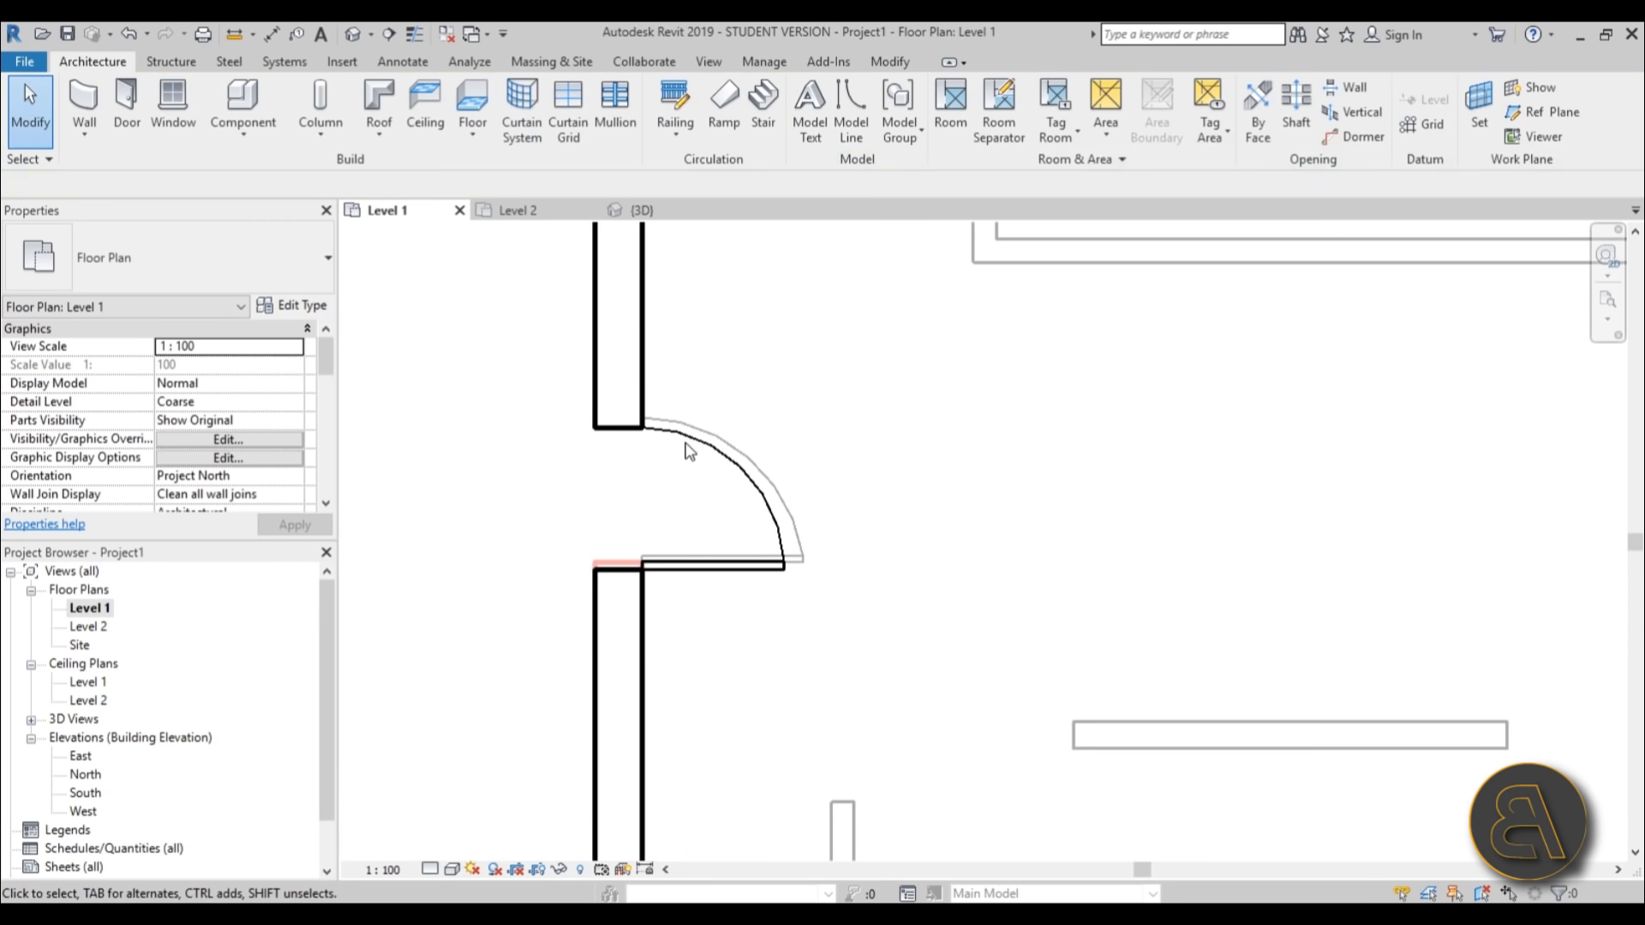
pyautogui.click(685, 454)
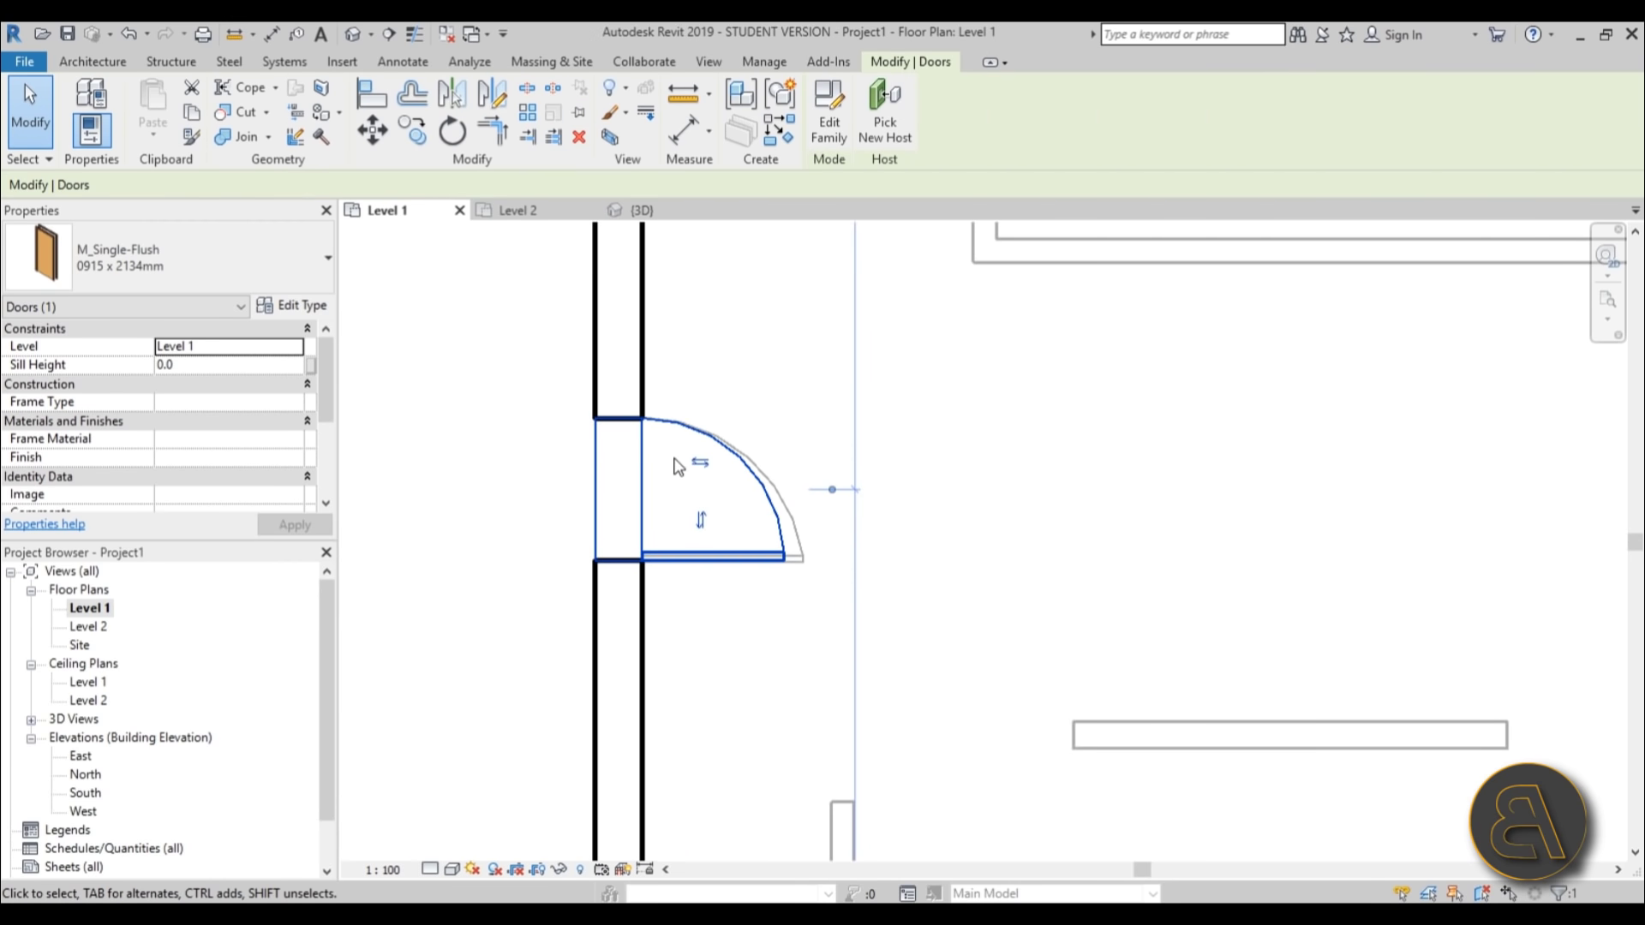
pyautogui.click(985, 470)
# Set the Level 1 view's visual style to Wireframe to reveal the imported windows beneath the walls.
pyautogui.scroll(-4, 711, 458)
pyautogui.moveTo(898, 518); pyautogui.dragTo(881, 458, button='middle')
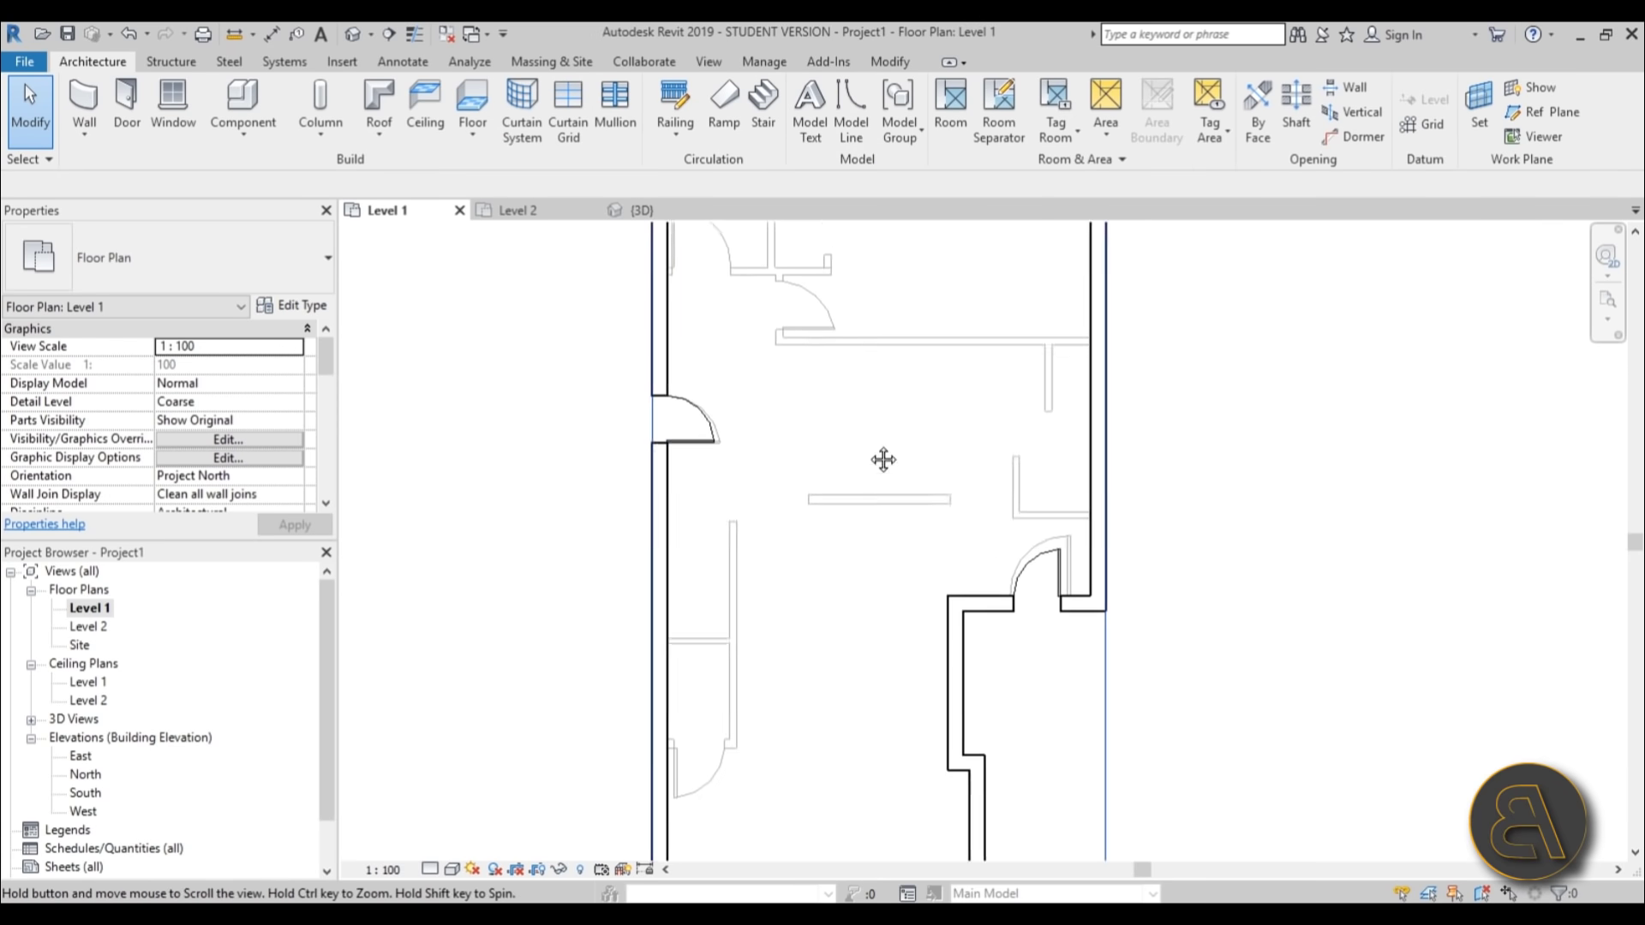
pyautogui.scroll(-3, 863, 474)
pyautogui.scroll(-1, 914, 543)
pyautogui.scroll(3, 903, 540)
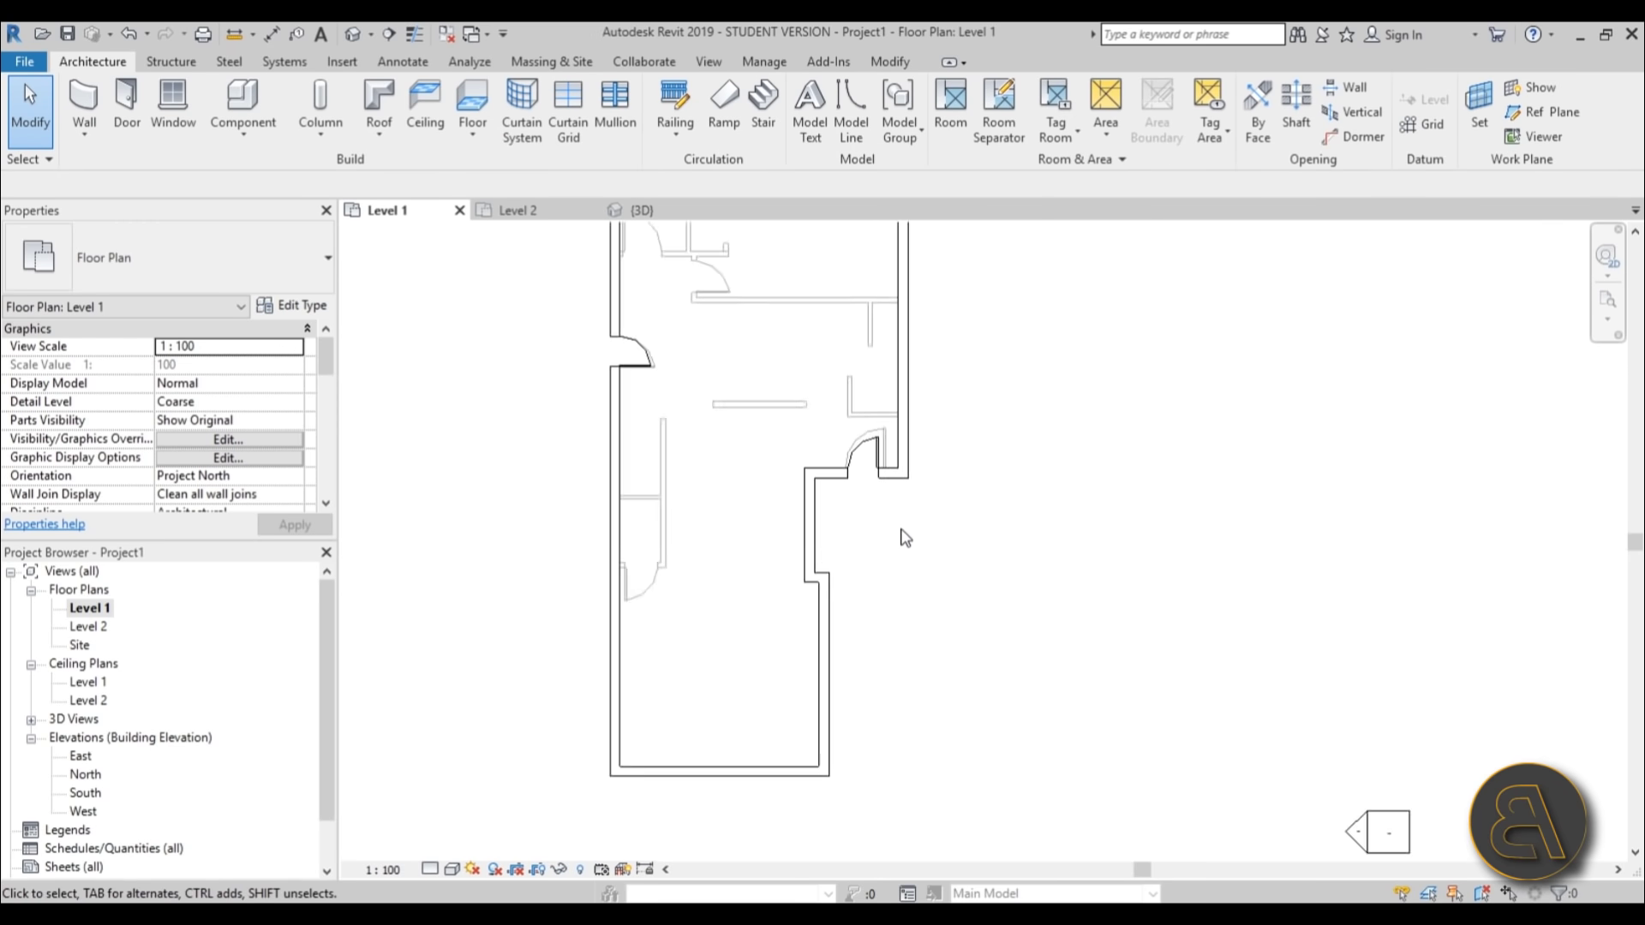
pyautogui.scroll(-3, 938, 478)
pyautogui.scroll(-1, 974, 448)
pyautogui.moveTo(937, 478); pyautogui.dragTo(892, 507, button='middle')
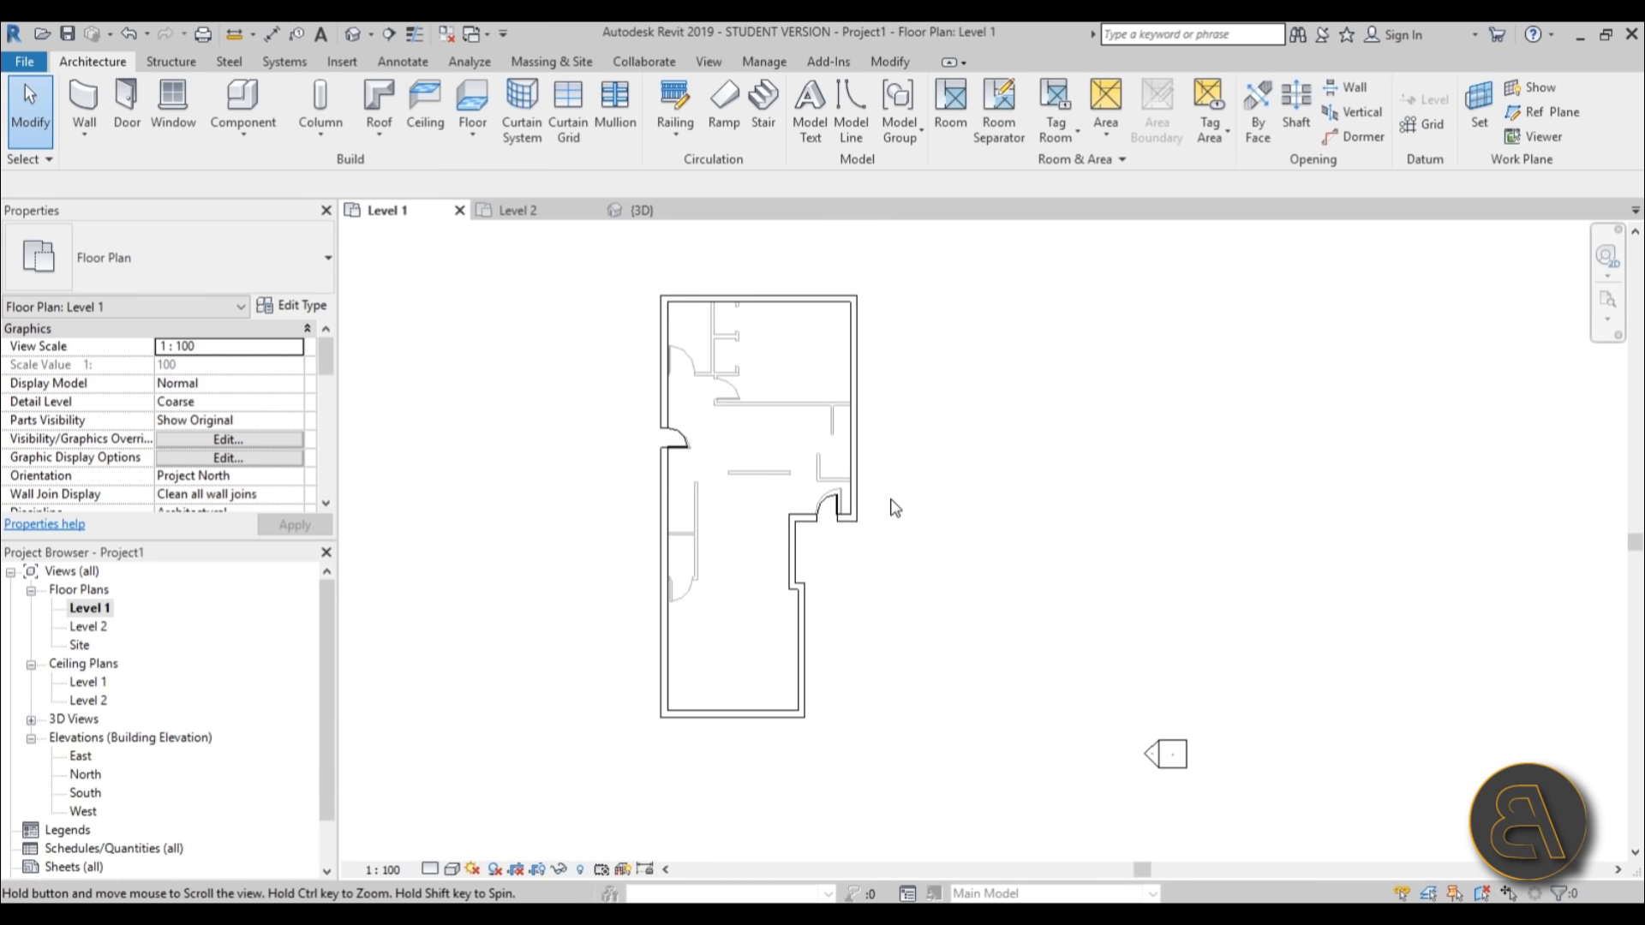
pyautogui.click(452, 868)
pyautogui.click(501, 742)
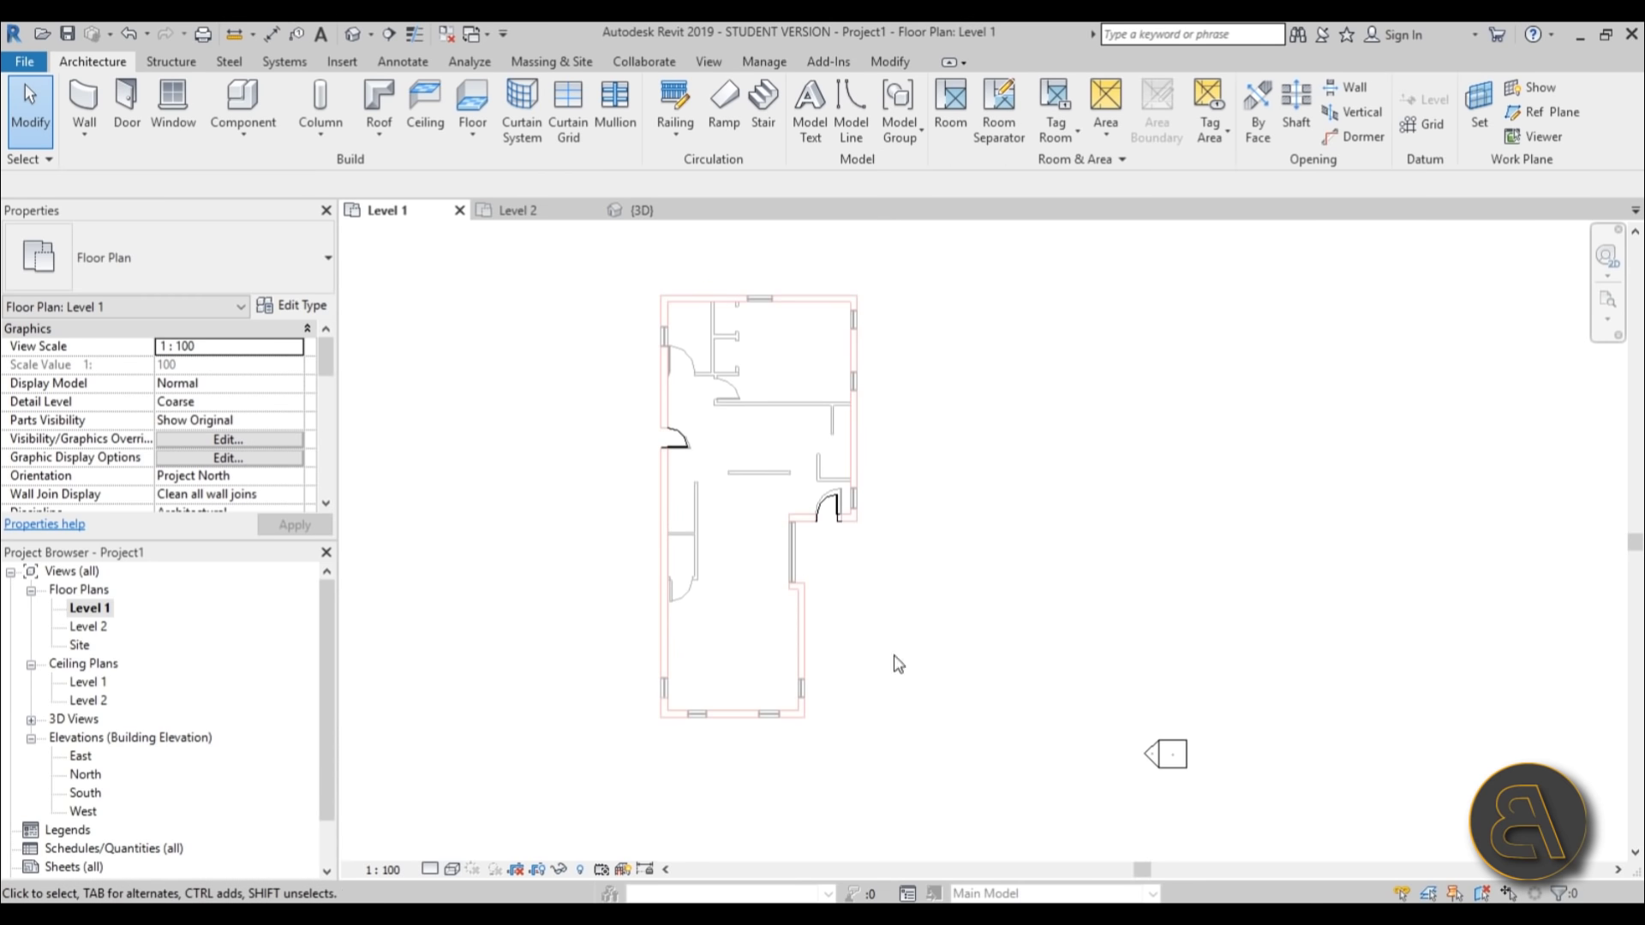
# Place an M_Fixed 0915 x 1830mm window over the imported window in the east wall near the southeast corner.
pyautogui.scroll(6, 897, 664)
pyautogui.scroll(-5, 859, 337)
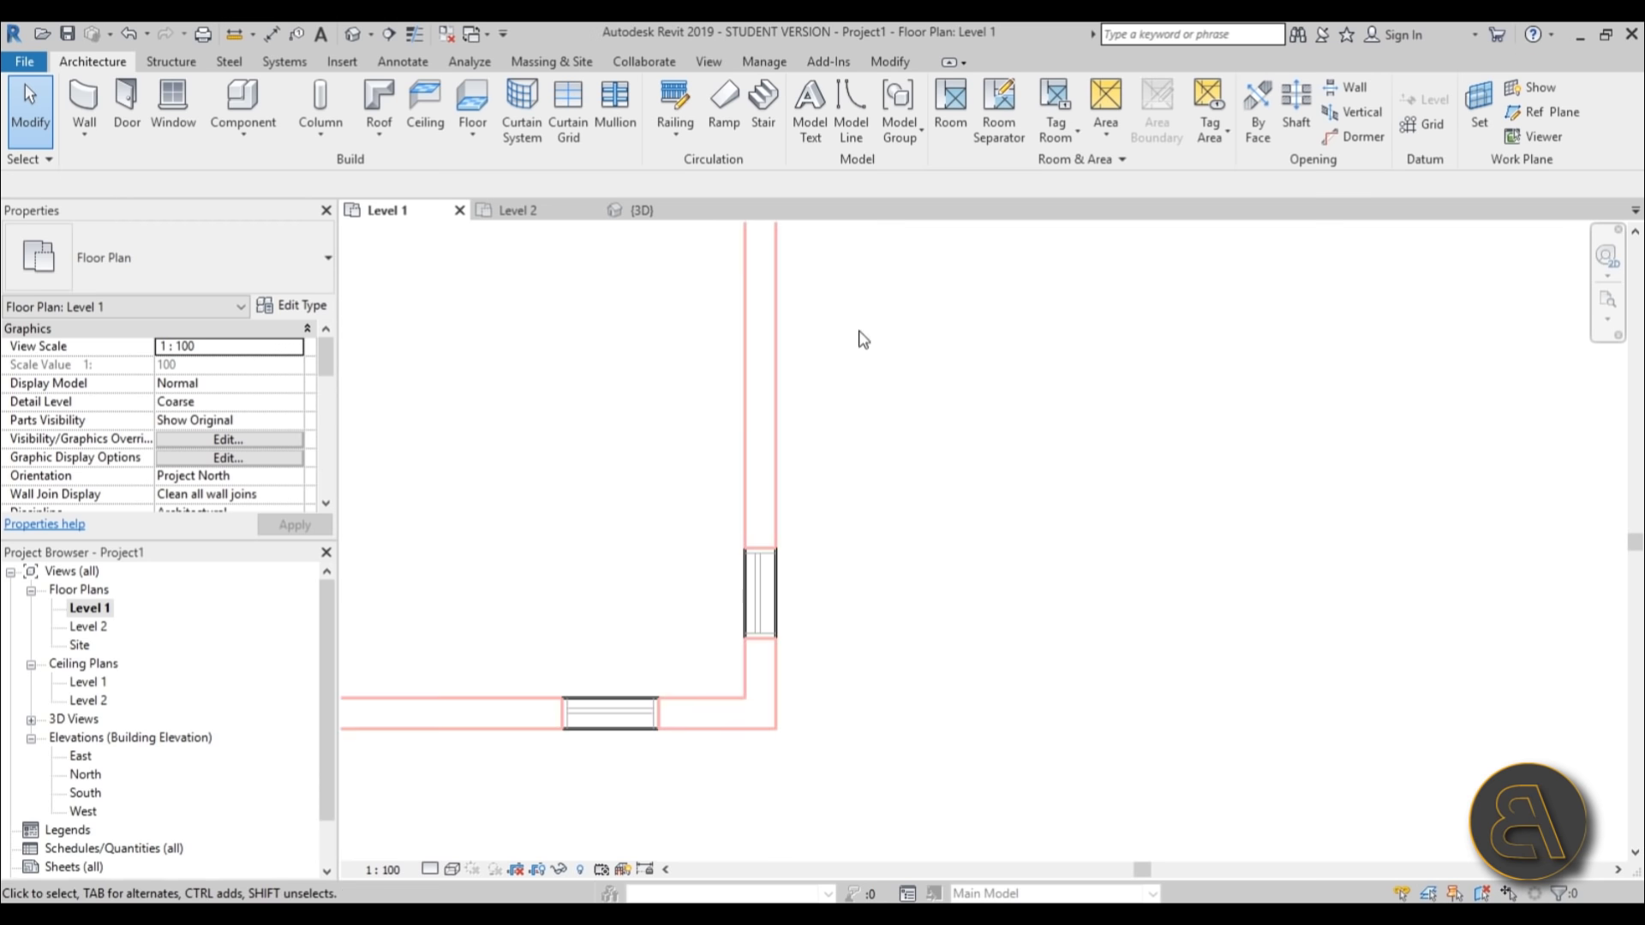
pyautogui.scroll(5, 802, 597)
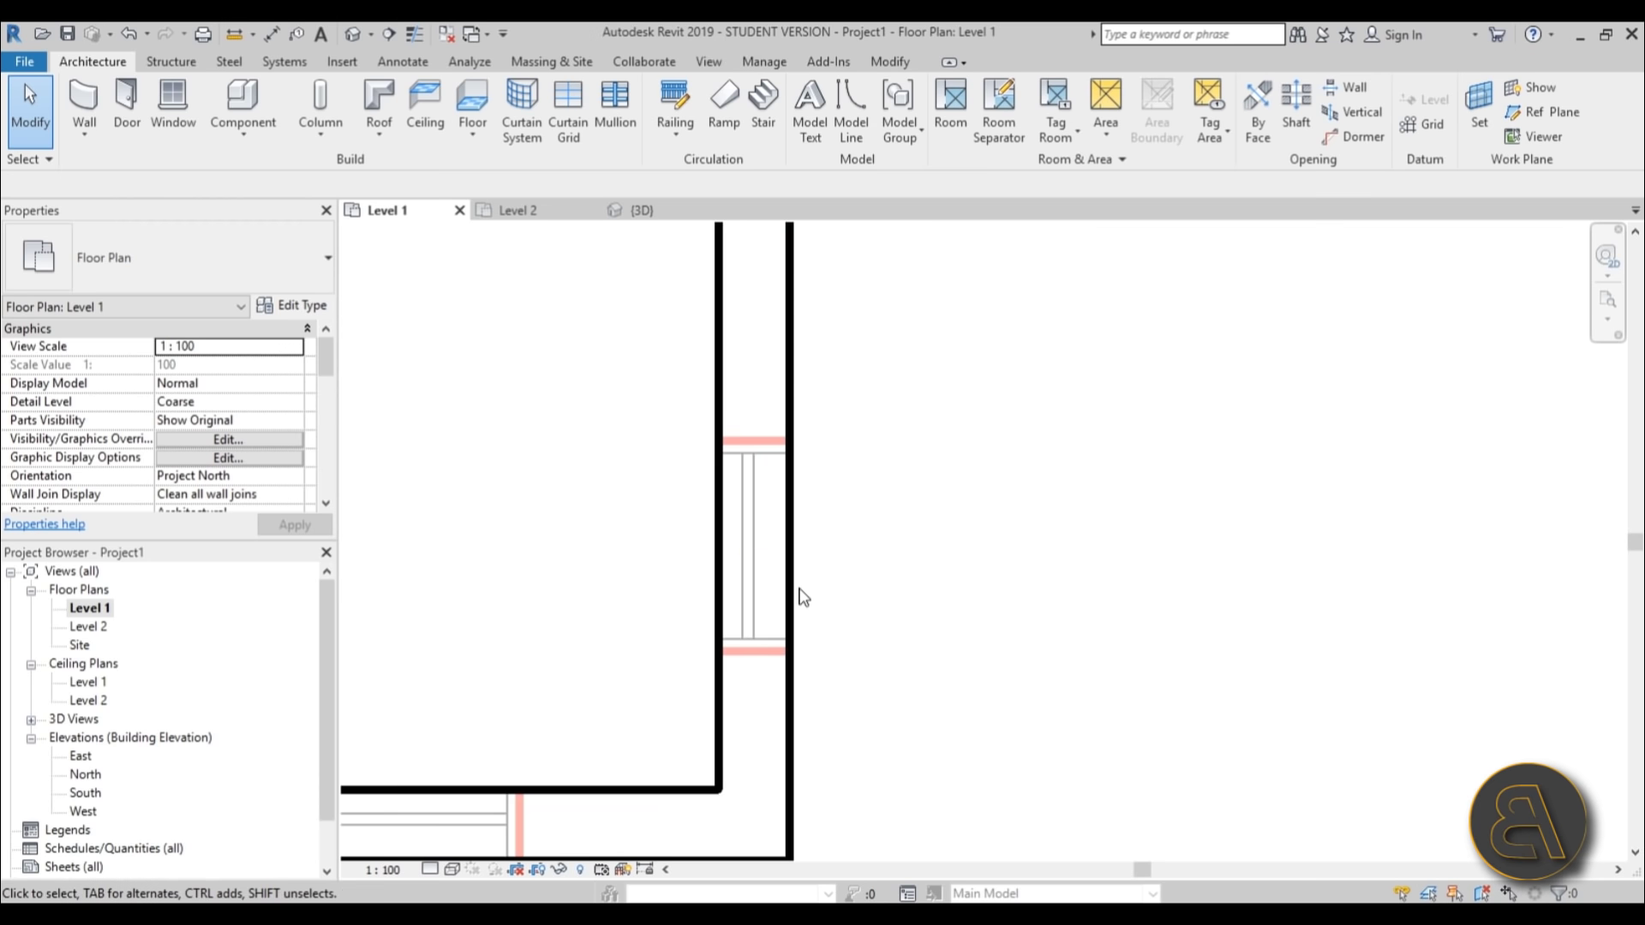
pyautogui.click(189, 101)
pyautogui.click(159, 266)
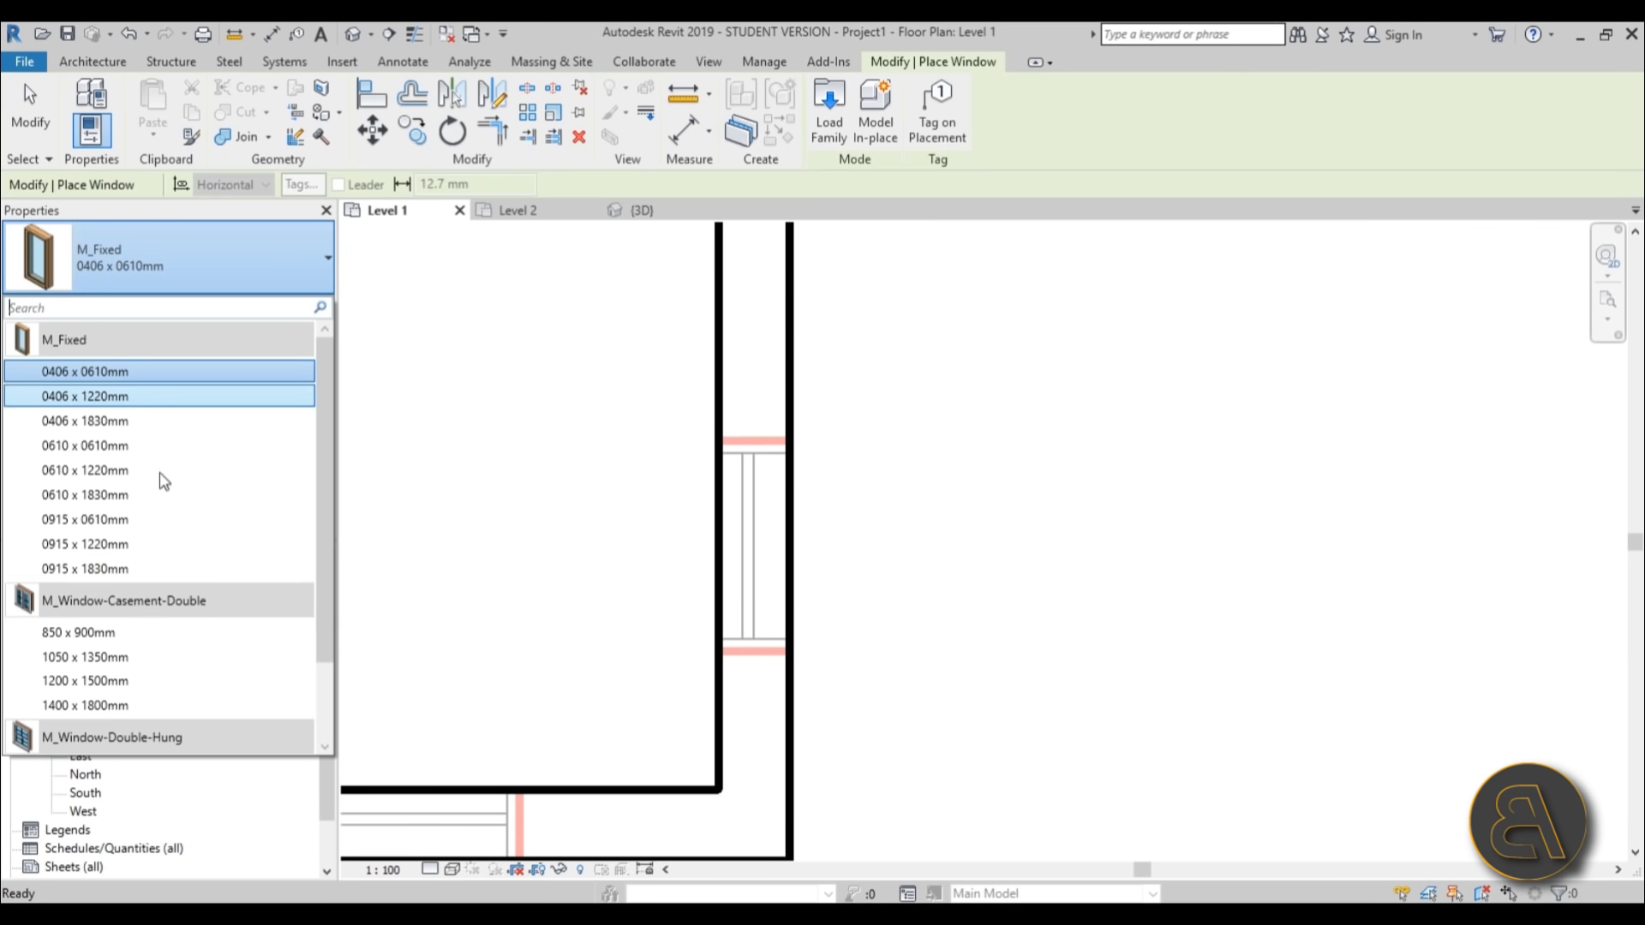
pyautogui.click(114, 569)
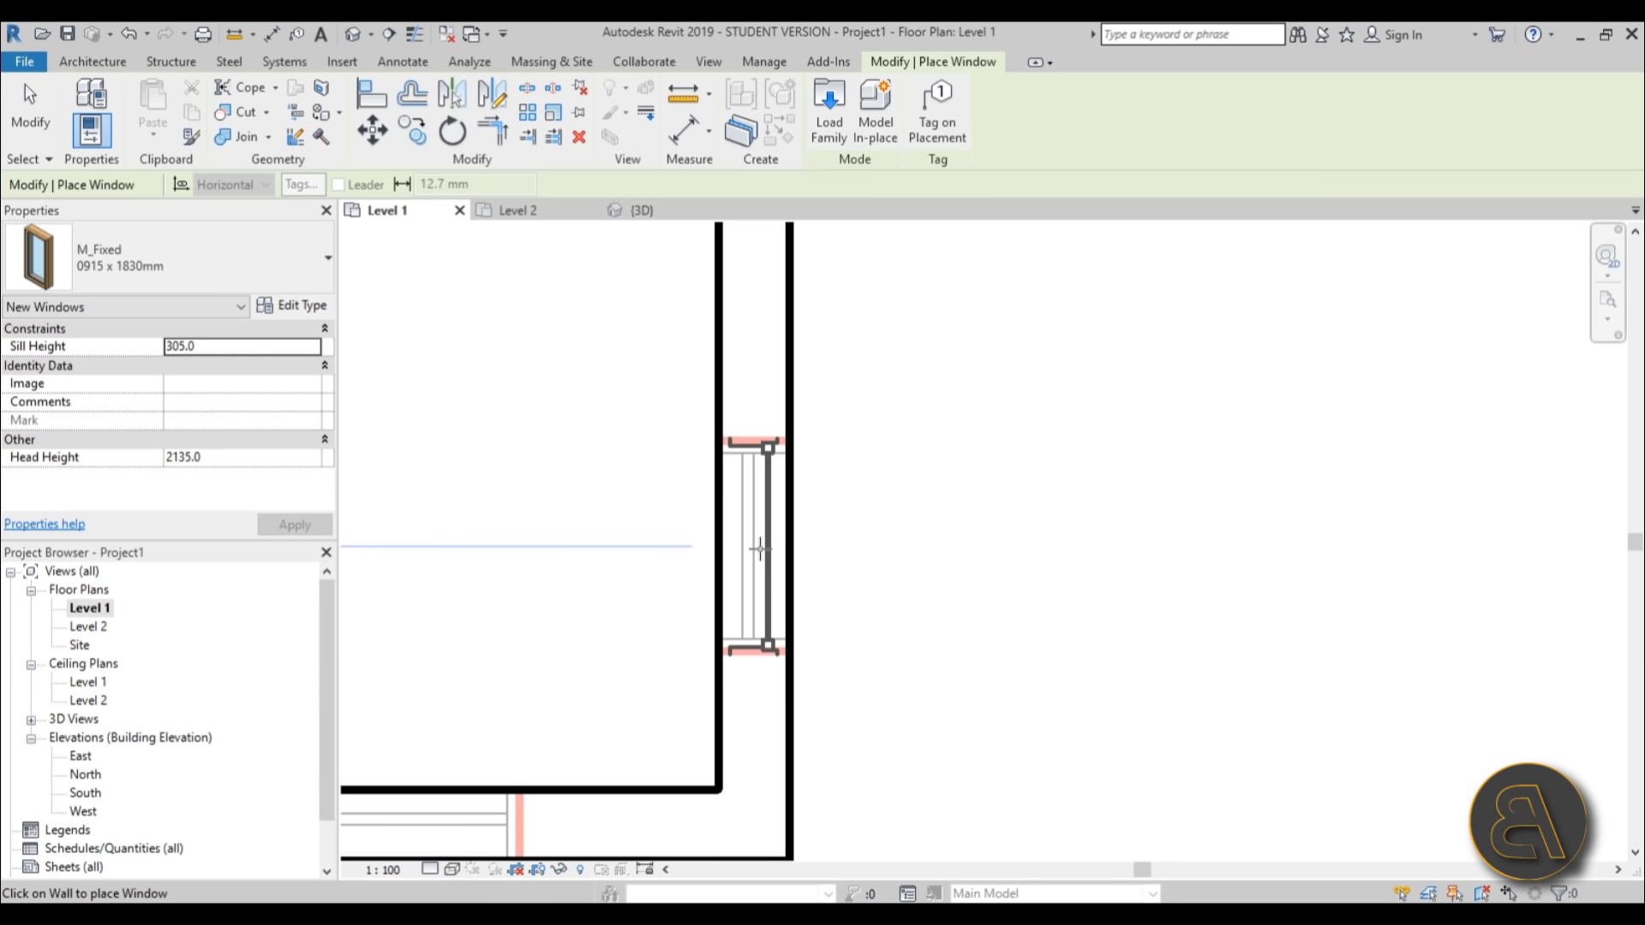
pyautogui.click(760, 549)
# Place an M_Fixed 0915 x 1830mm window over the imported south wall window closest to the southeast corner.
pyautogui.scroll(-2, 1146, 433)
pyautogui.moveTo(775, 634); pyautogui.dragTo(852, 428, button='middle')
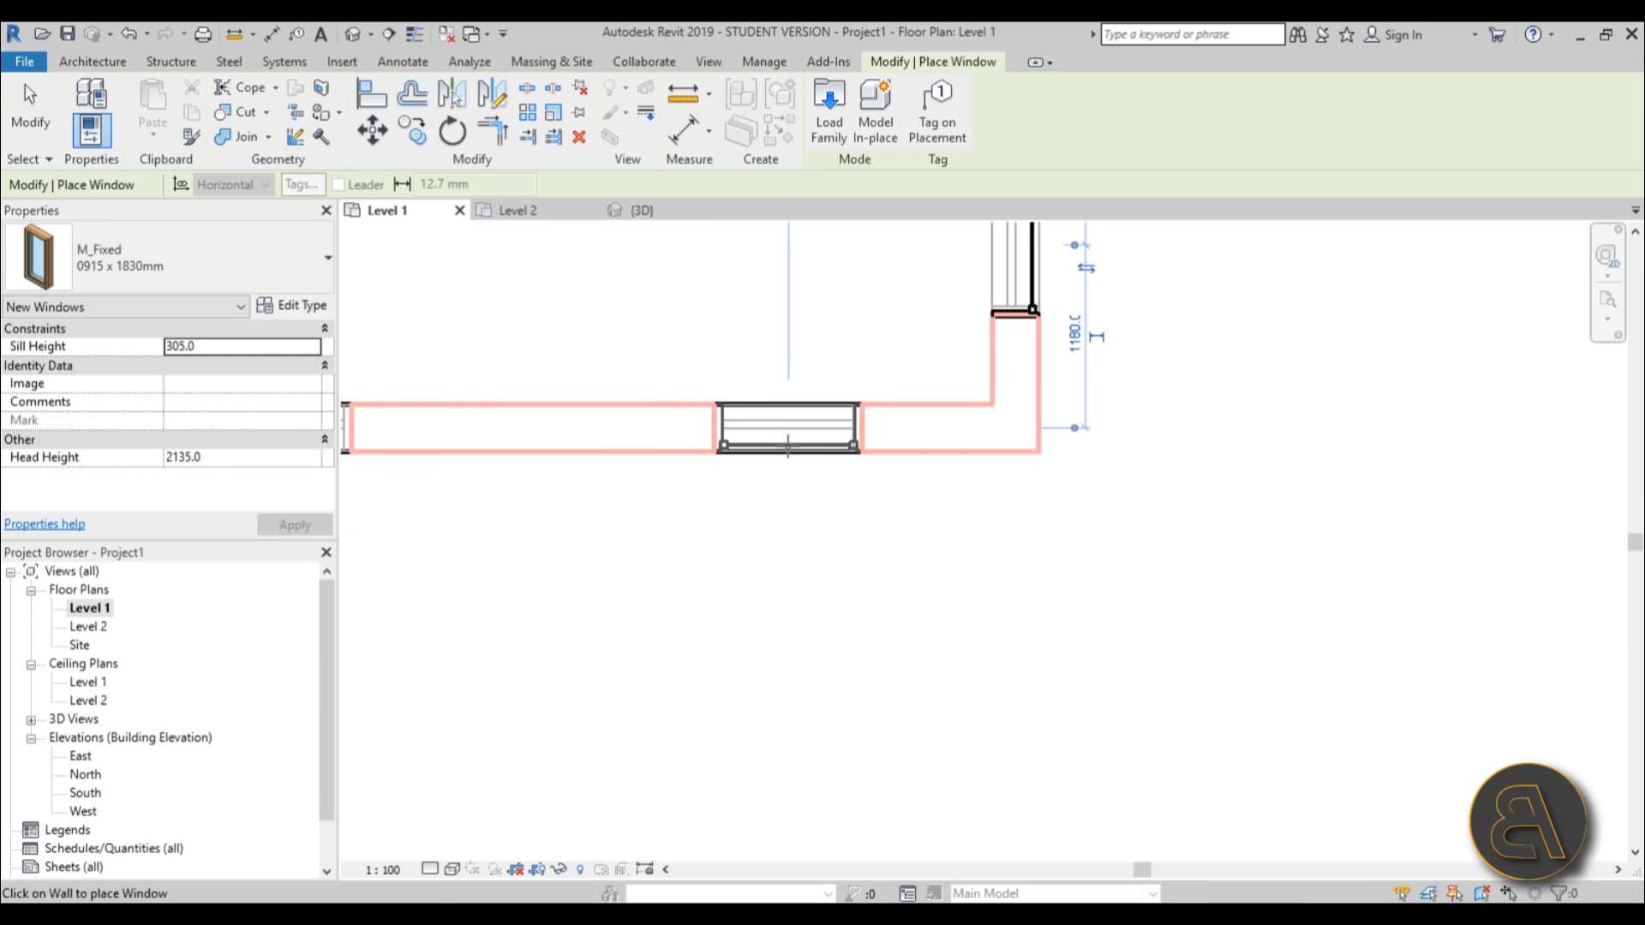
pyautogui.click(787, 446)
pyautogui.moveTo(660, 539); pyautogui.dragTo(1089, 559, button='middle')
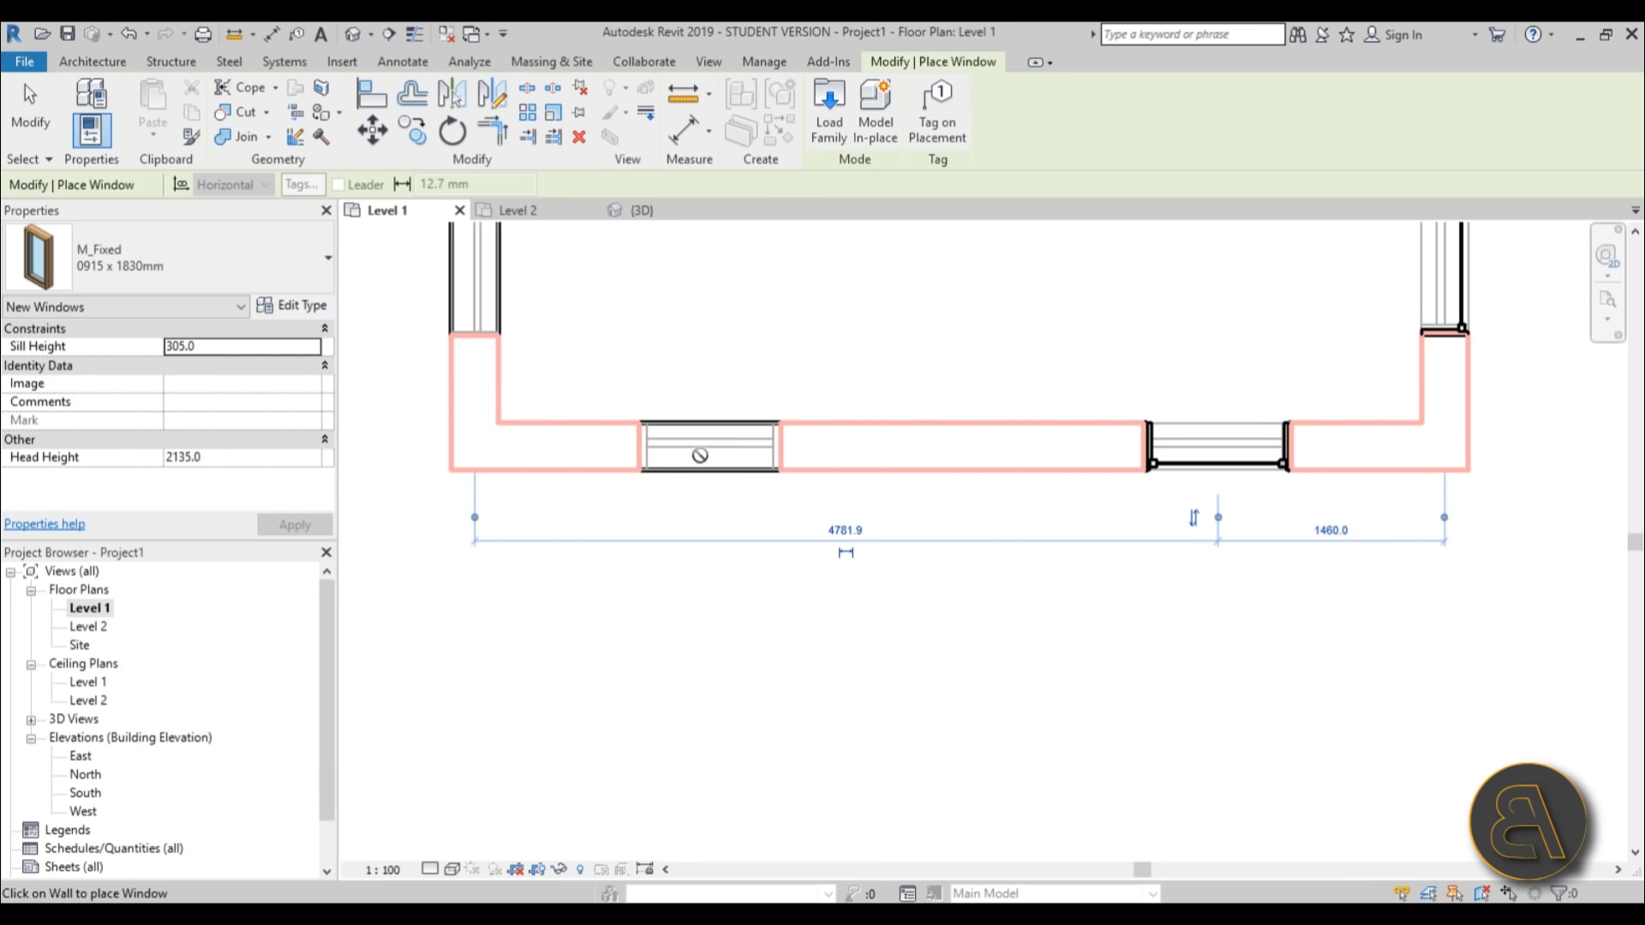
# Place M_Fixed 0915 x 1830mm windows over the imported south and west wall windows nearest the southwest corner.
pyautogui.click(711, 447)
pyautogui.moveTo(711, 447); pyautogui.dragTo(711, 700, button='middle')
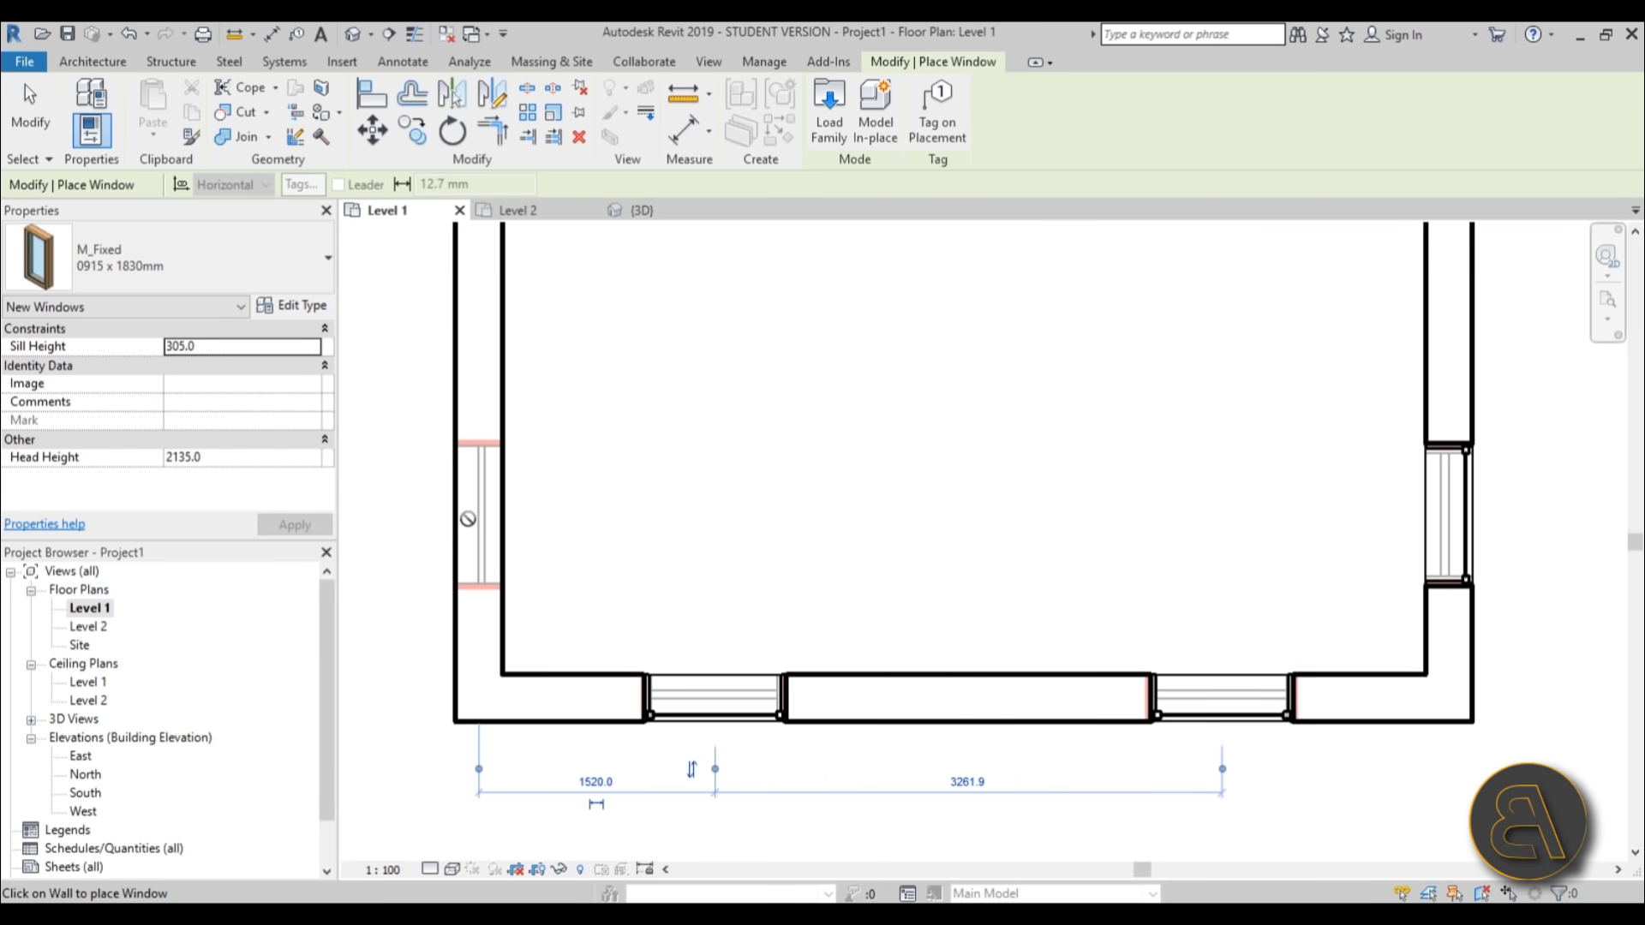
# Place M_Fixed 0915 x 1830mm windows over the imported north wall window and the two northern east wall windows.
pyautogui.scroll(-3, 666, 407)
pyautogui.moveTo(666, 408); pyautogui.dragTo(686, 480, button='middle')
pyautogui.scroll(3, 687, 480)
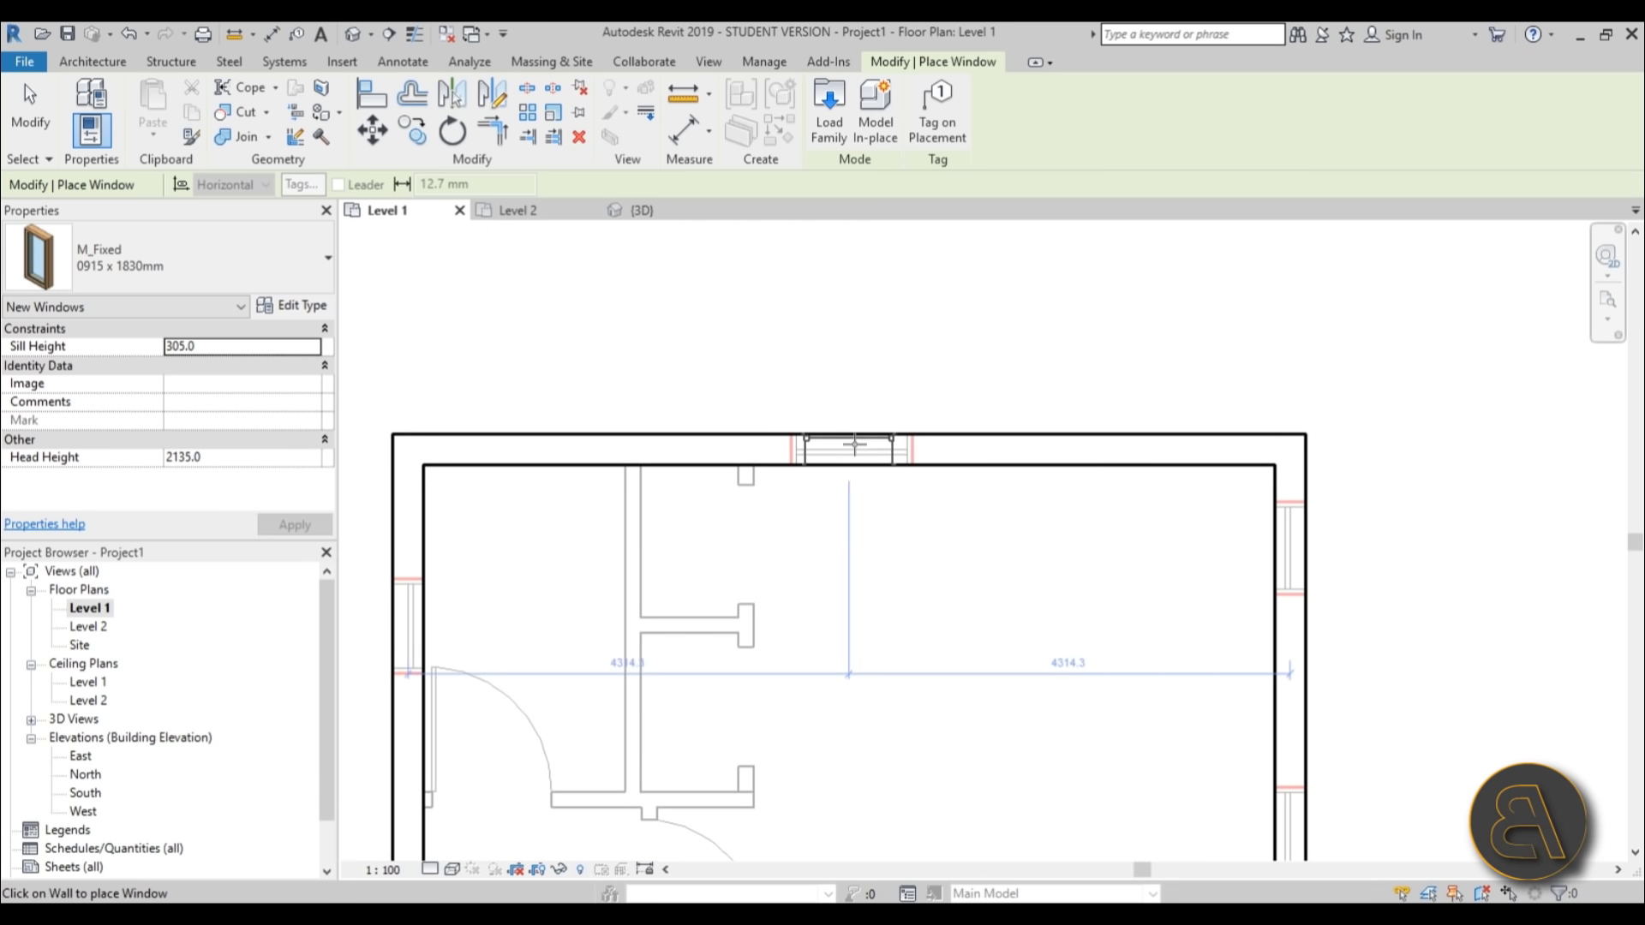
pyautogui.click(859, 444)
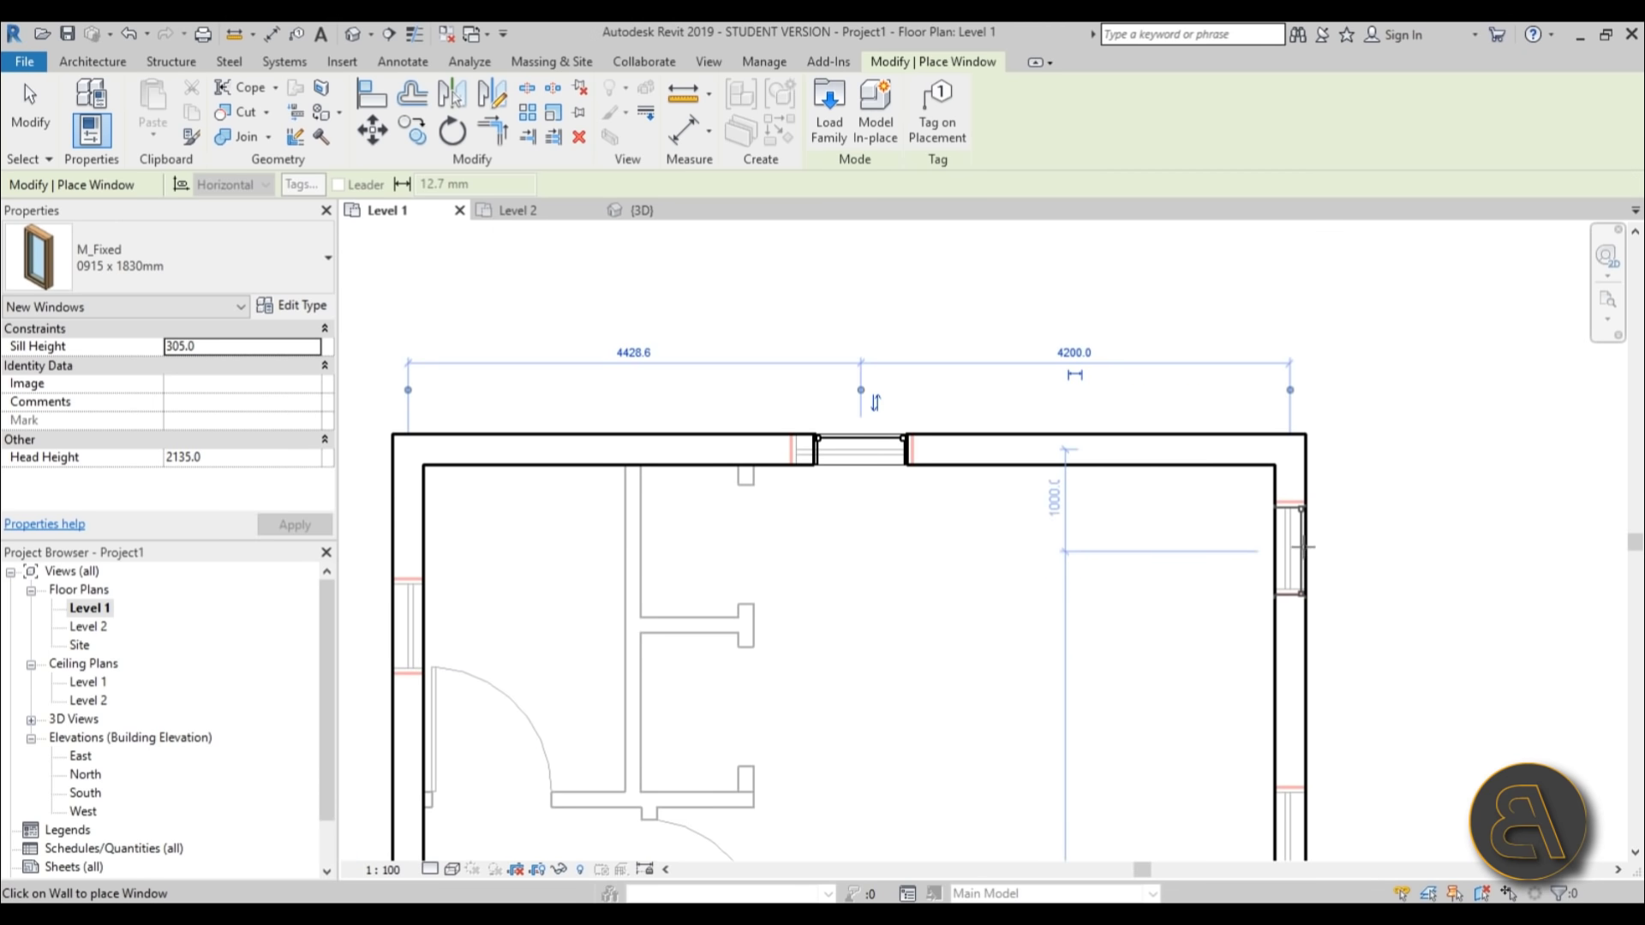
pyautogui.moveTo(1304, 548); pyautogui.dragTo(947, 447, button='middle')
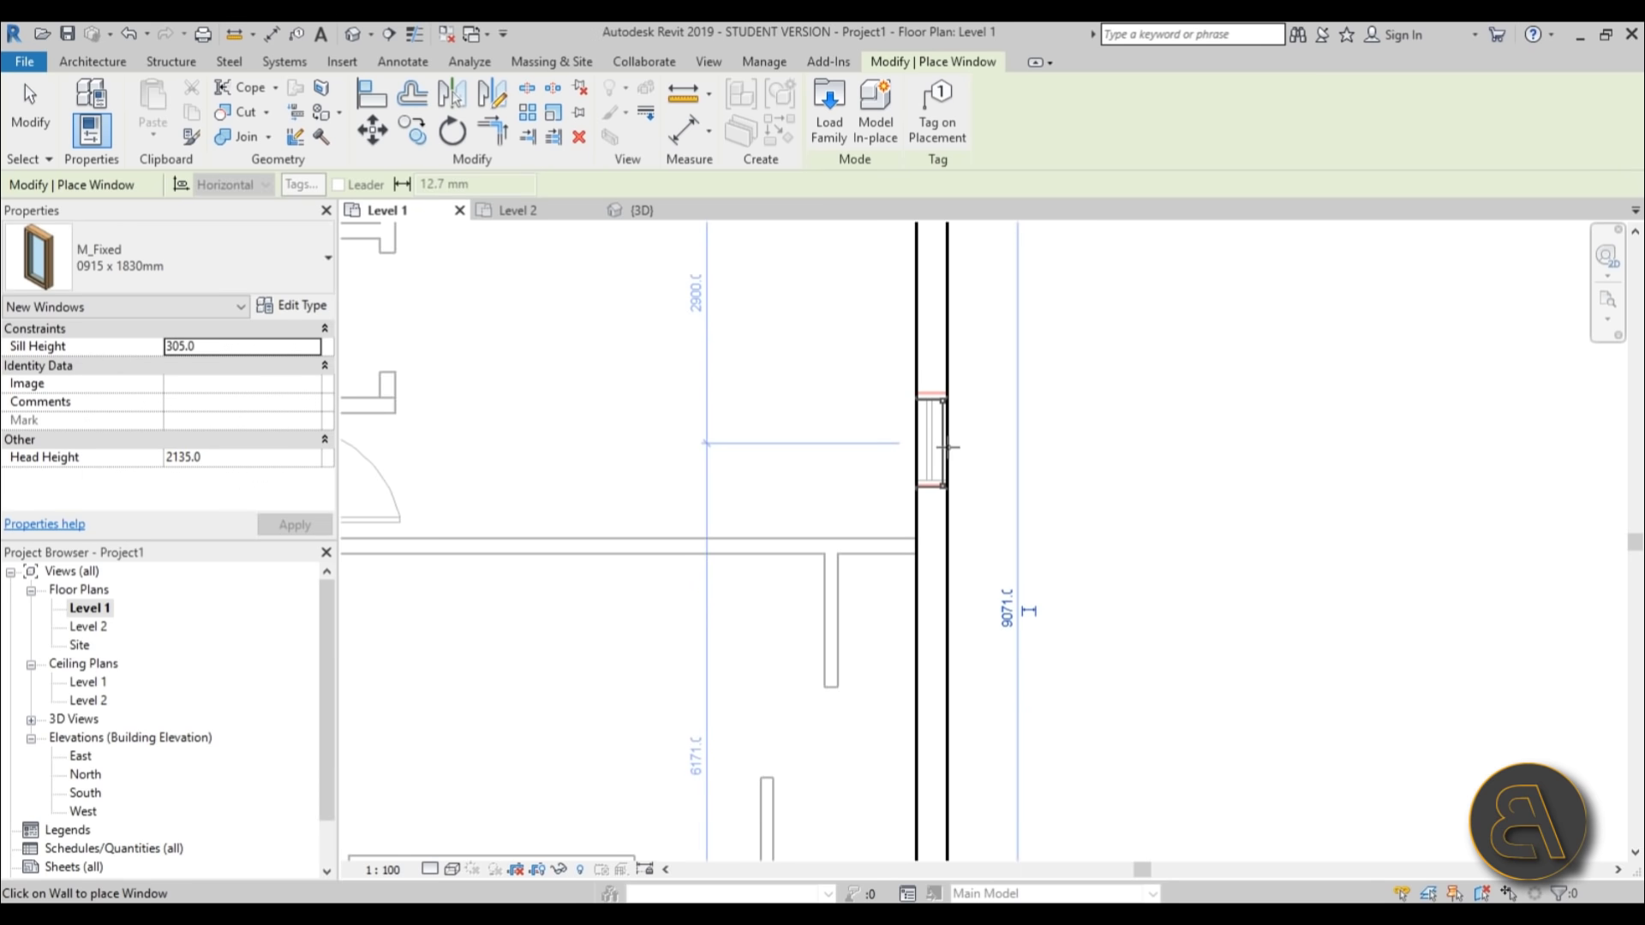
pyautogui.scroll(-6, 947, 444)
pyautogui.press('Escape')
pyautogui.press('Escape')
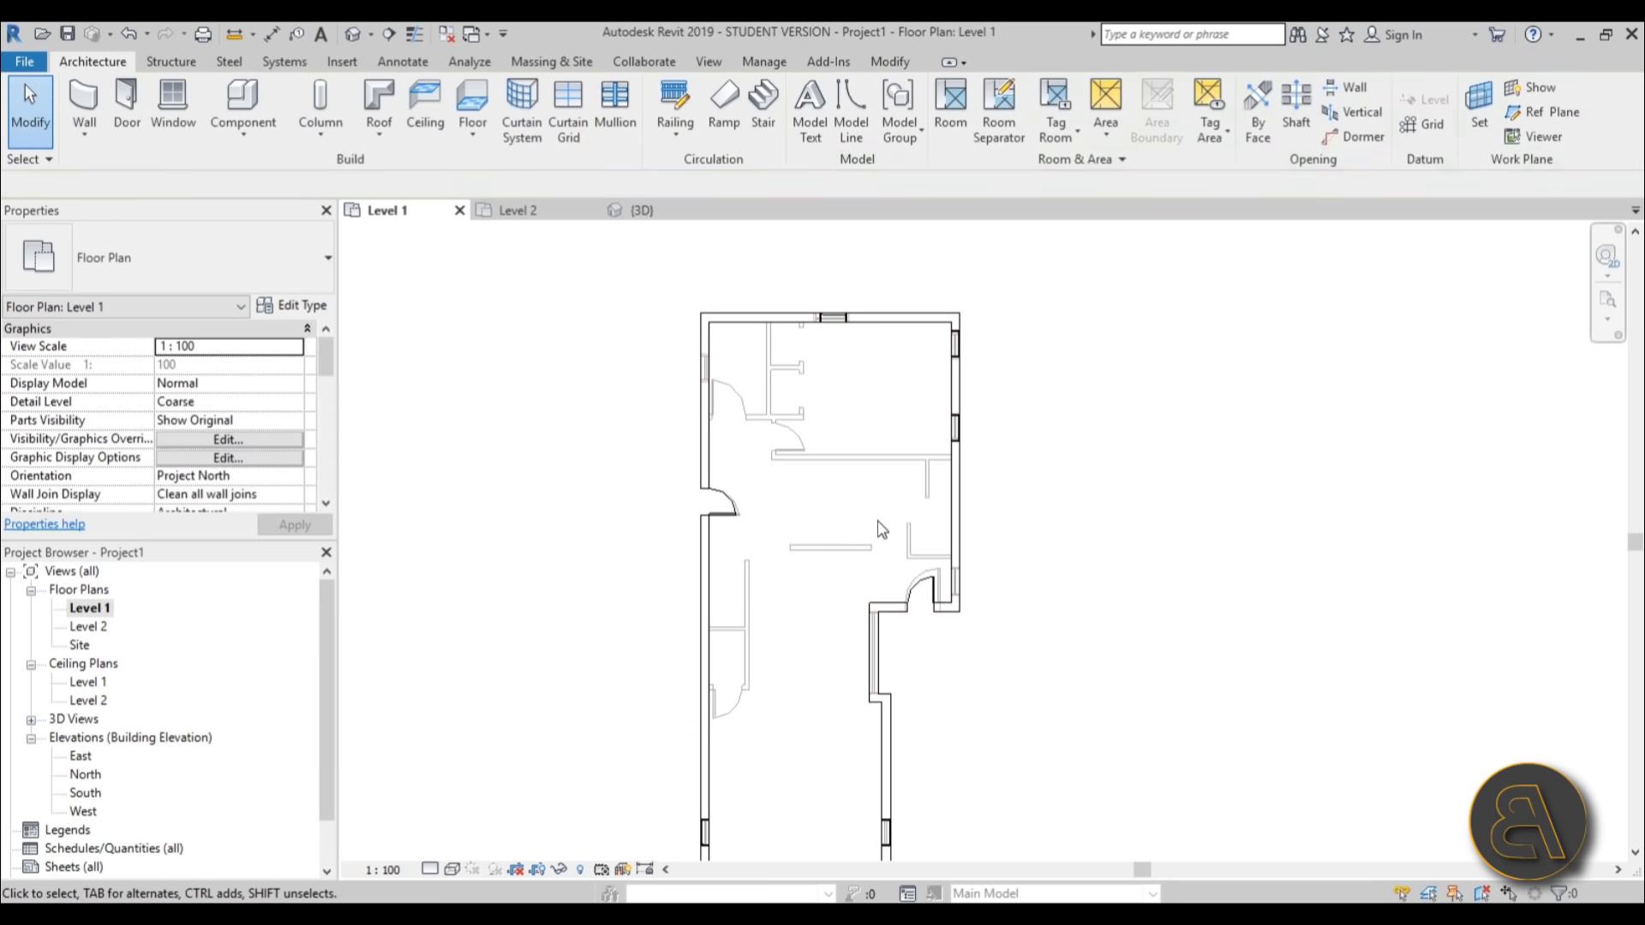
# Draw a chained Generic - 150mm wall over the imported partition, running west from the east wall, north past the door, and west again.
pyautogui.scroll(3, 622, 443)
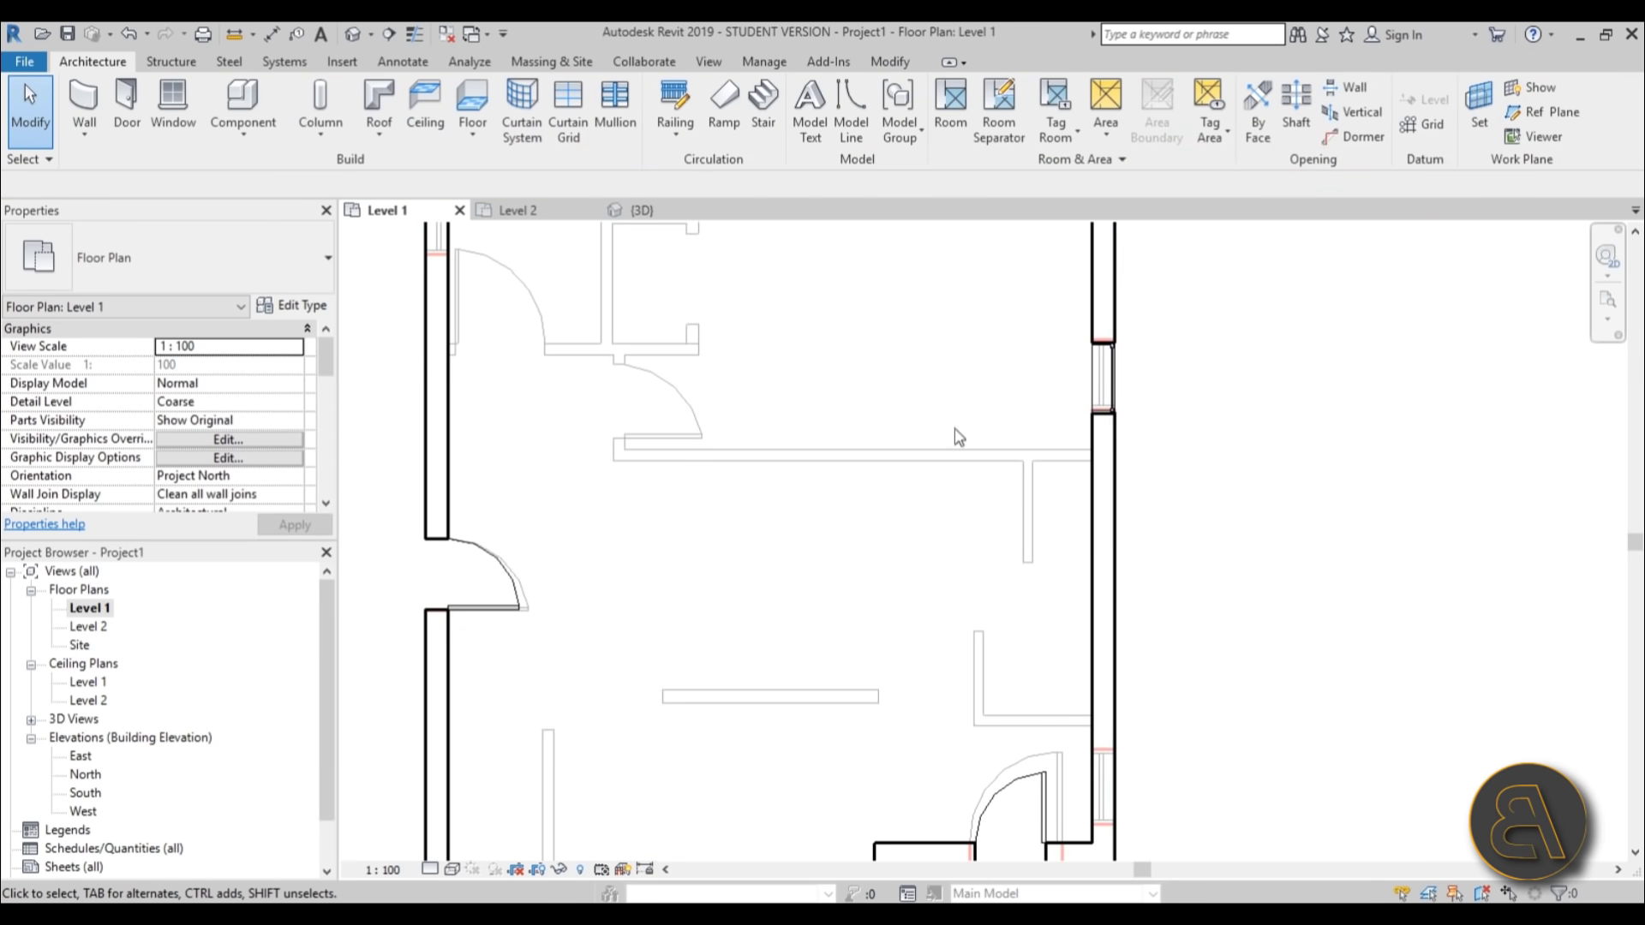
pyautogui.click(84, 108)
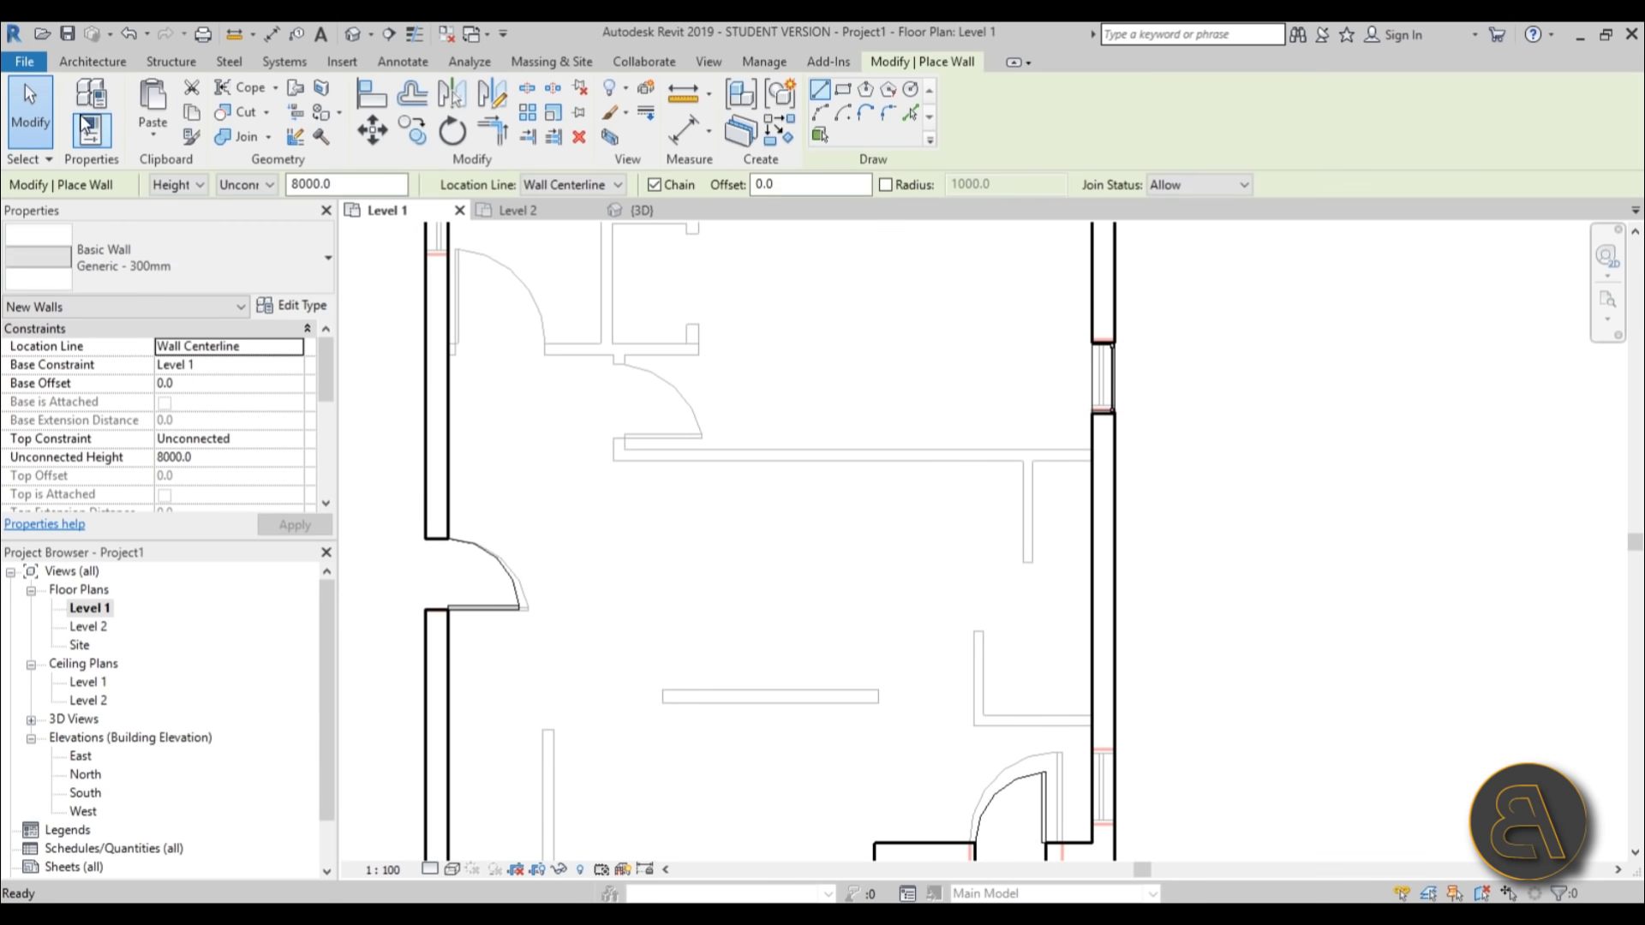
pyautogui.click(197, 253)
pyautogui.scroll(5, 192, 521)
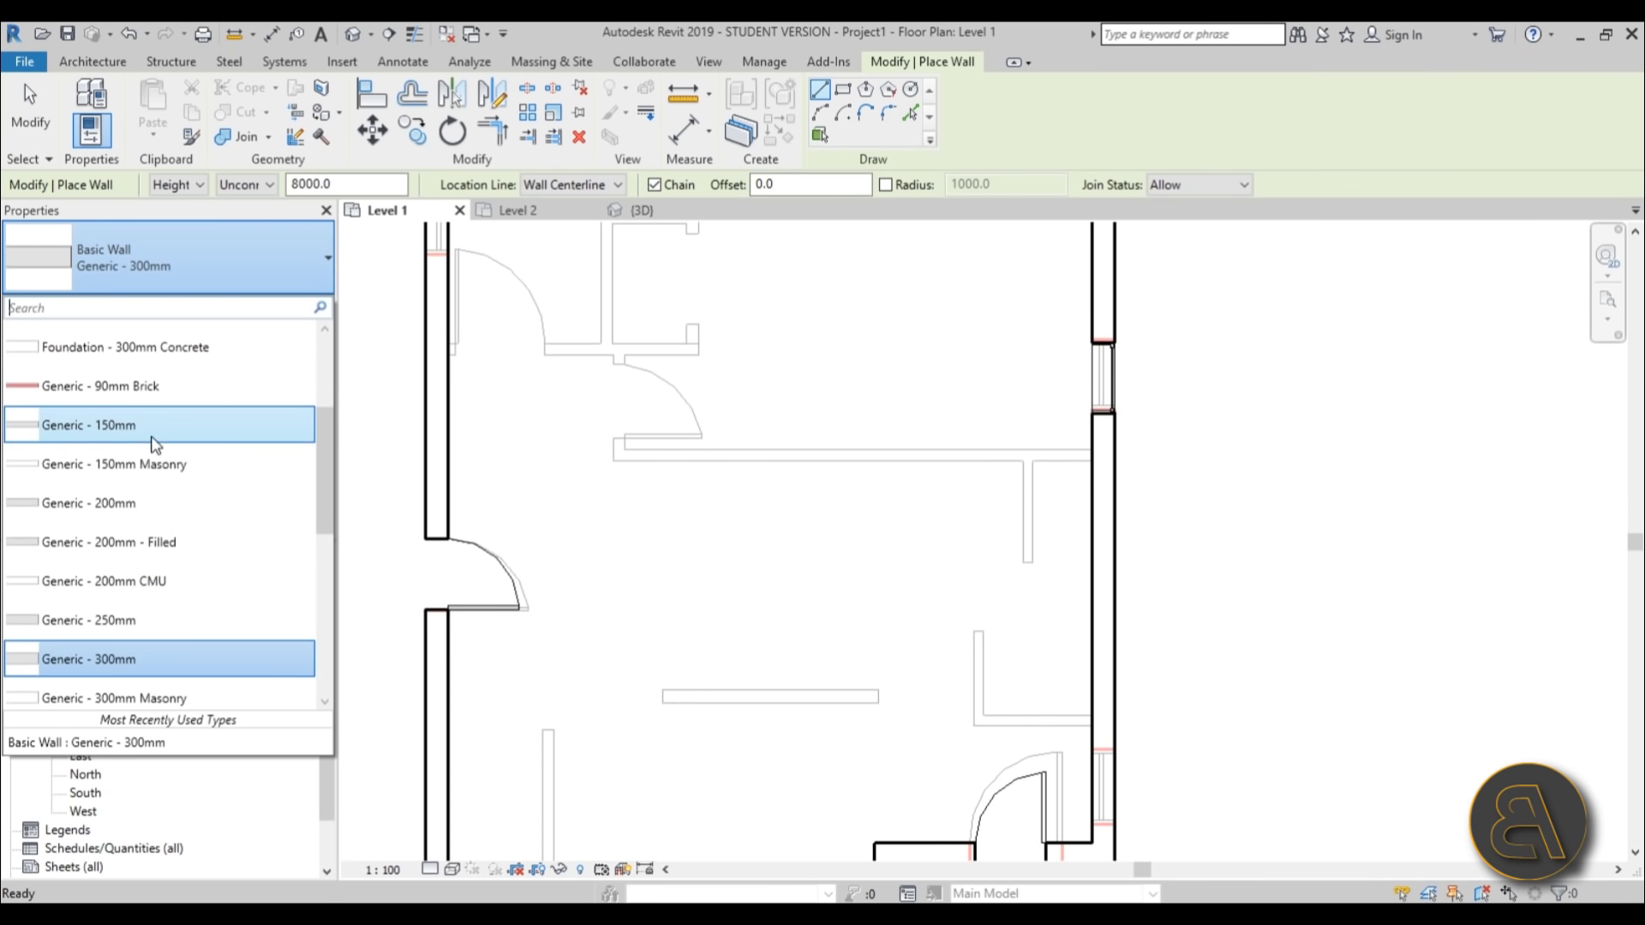
pyautogui.click(128, 425)
pyautogui.scroll(2, 1063, 438)
pyautogui.click(1096, 454)
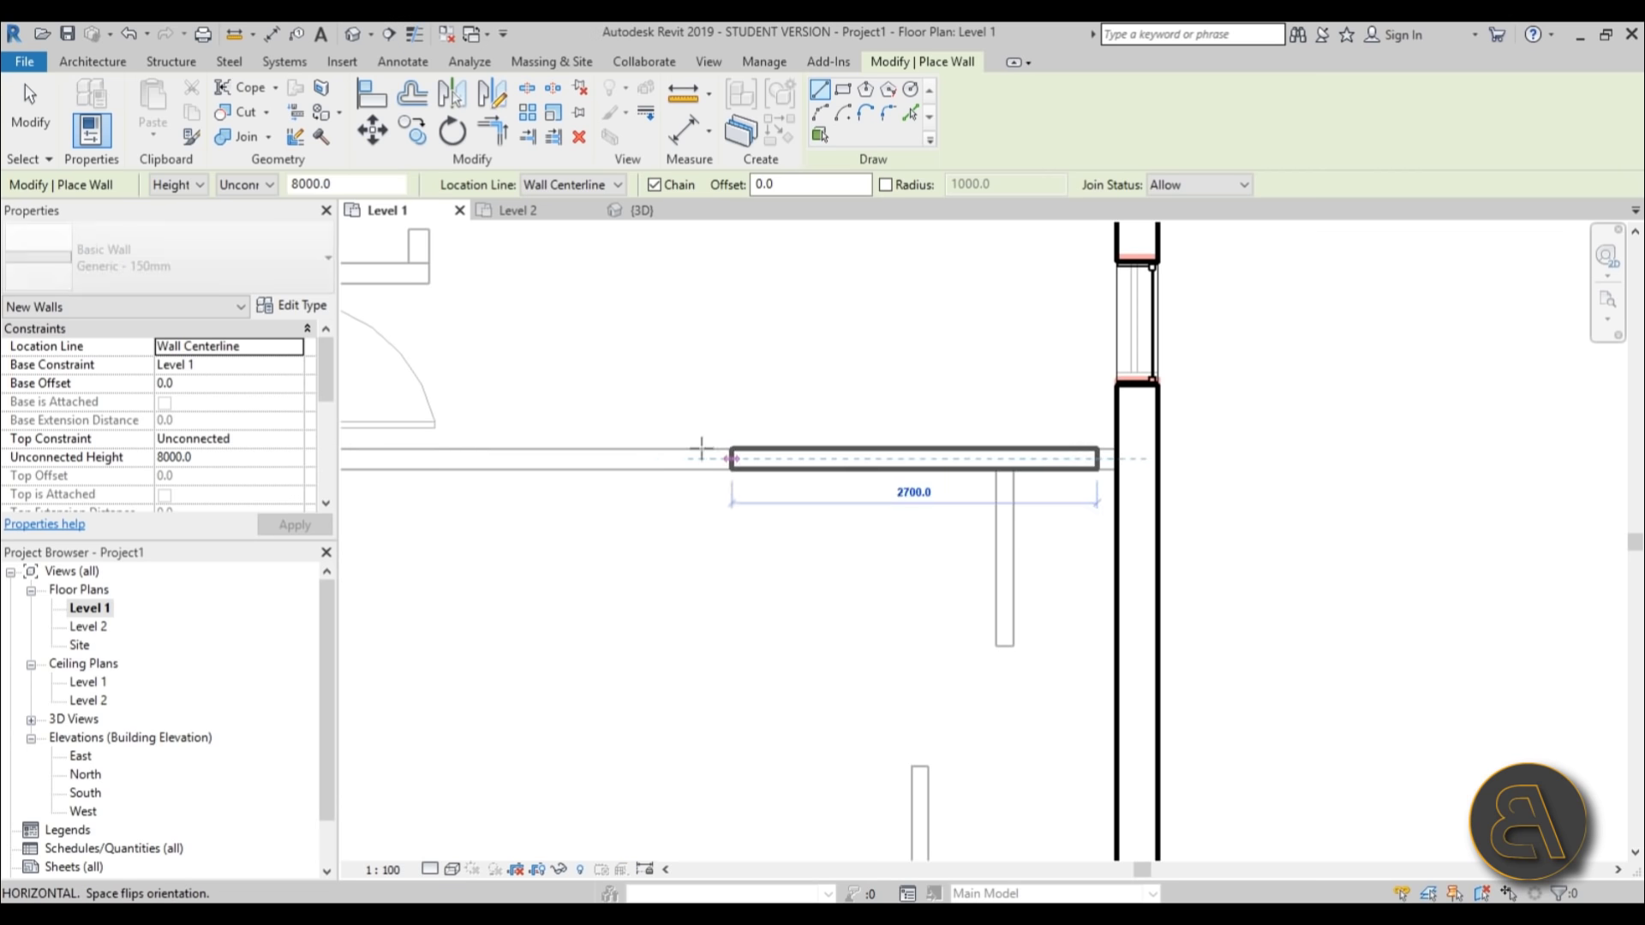
pyautogui.moveTo(698, 451); pyautogui.dragTo(1092, 467, button='middle')
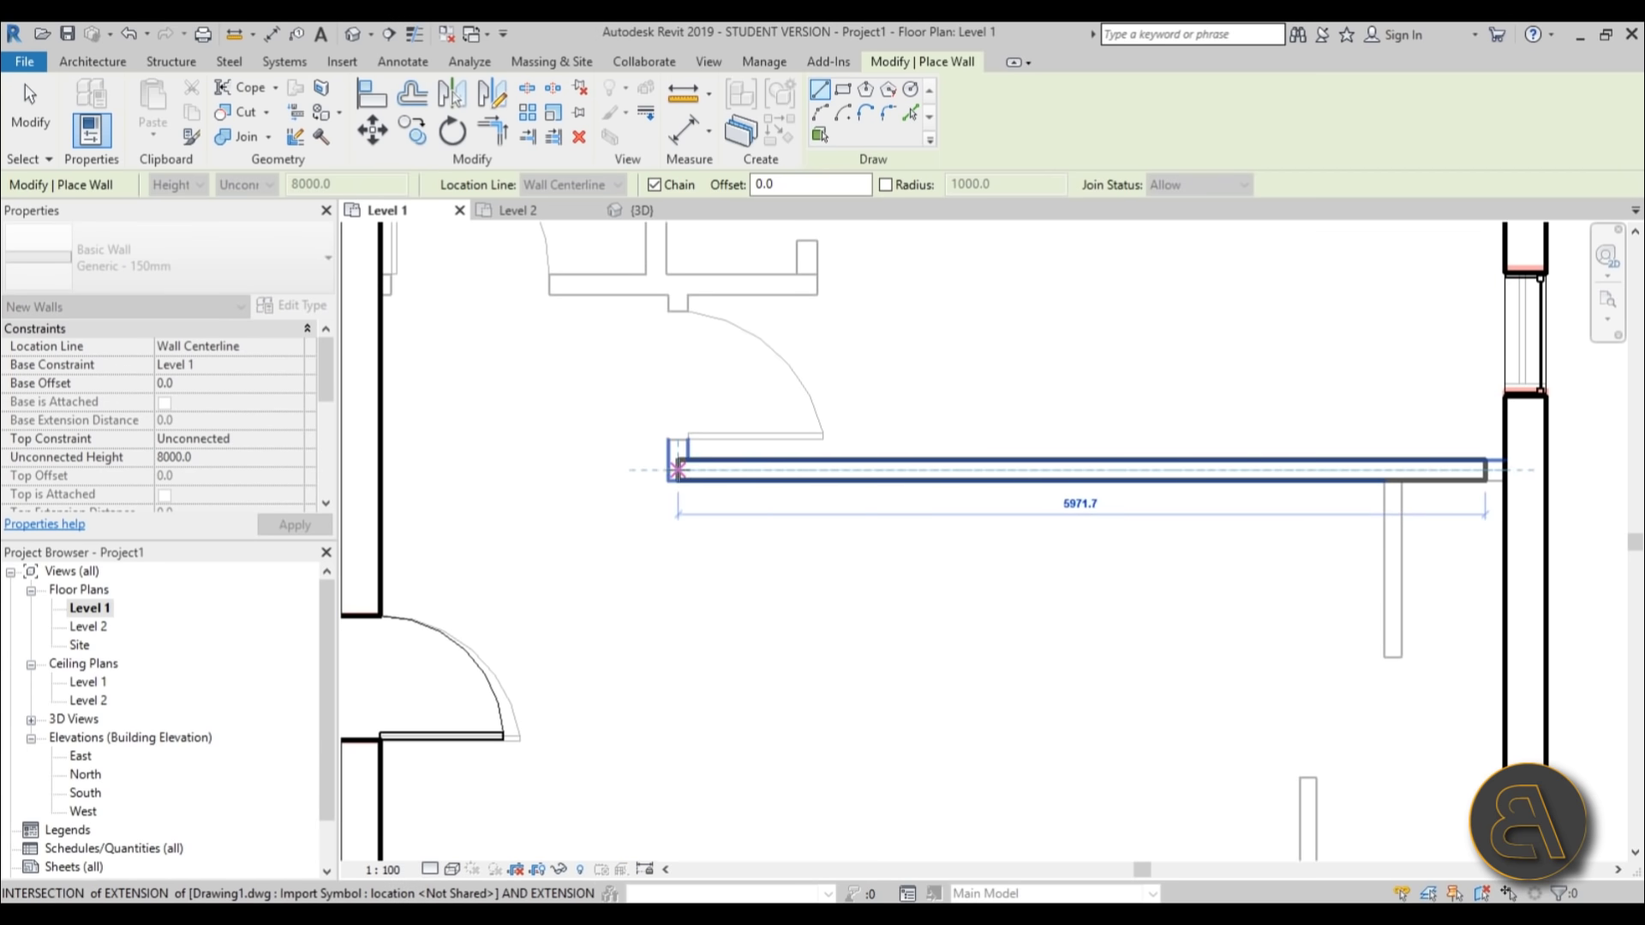
pyautogui.click(684, 469)
pyautogui.click(678, 284)
pyautogui.click(549, 285)
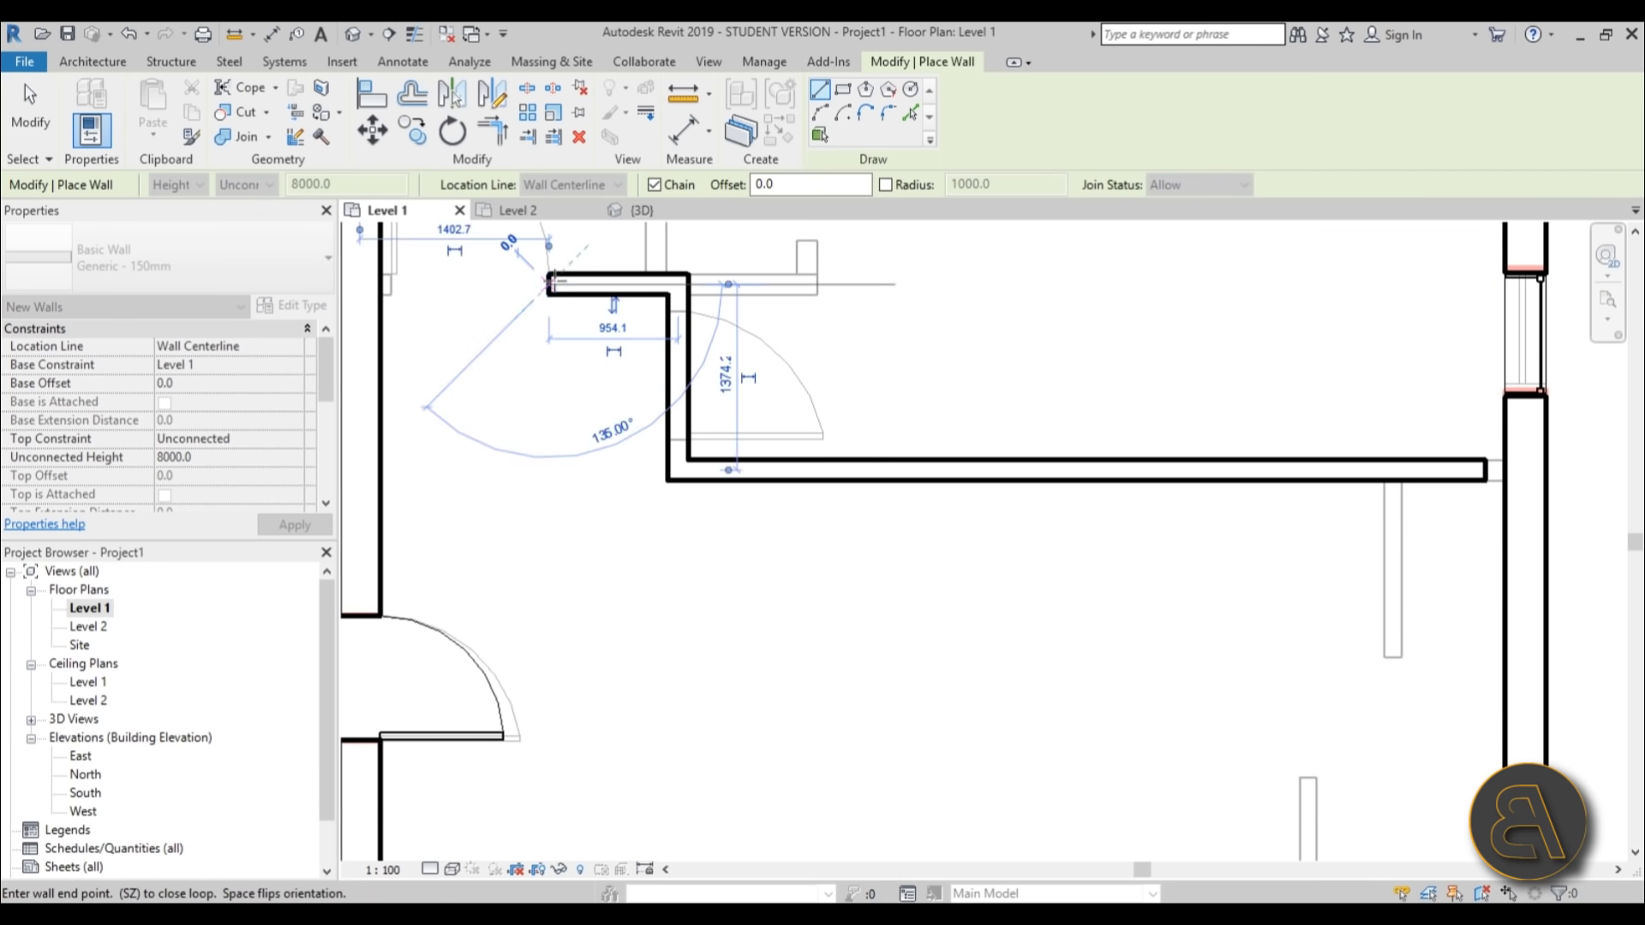
pyautogui.press('Escape')
pyautogui.press('Escape')
# Extend the short upper partition wall west to the exterior wall and east to the end of the imported partition.
pyautogui.click(546, 289)
pyautogui.moveTo(546, 289); pyautogui.dragTo(382, 285)
pyautogui.moveTo(677, 285); pyautogui.dragTo(816, 285)
pyautogui.press('Escape')
# Filter a selection of the whole building to walls only and set their top constraint to Up to level: Level 2.
pyautogui.press('z')
pyautogui.press('f')
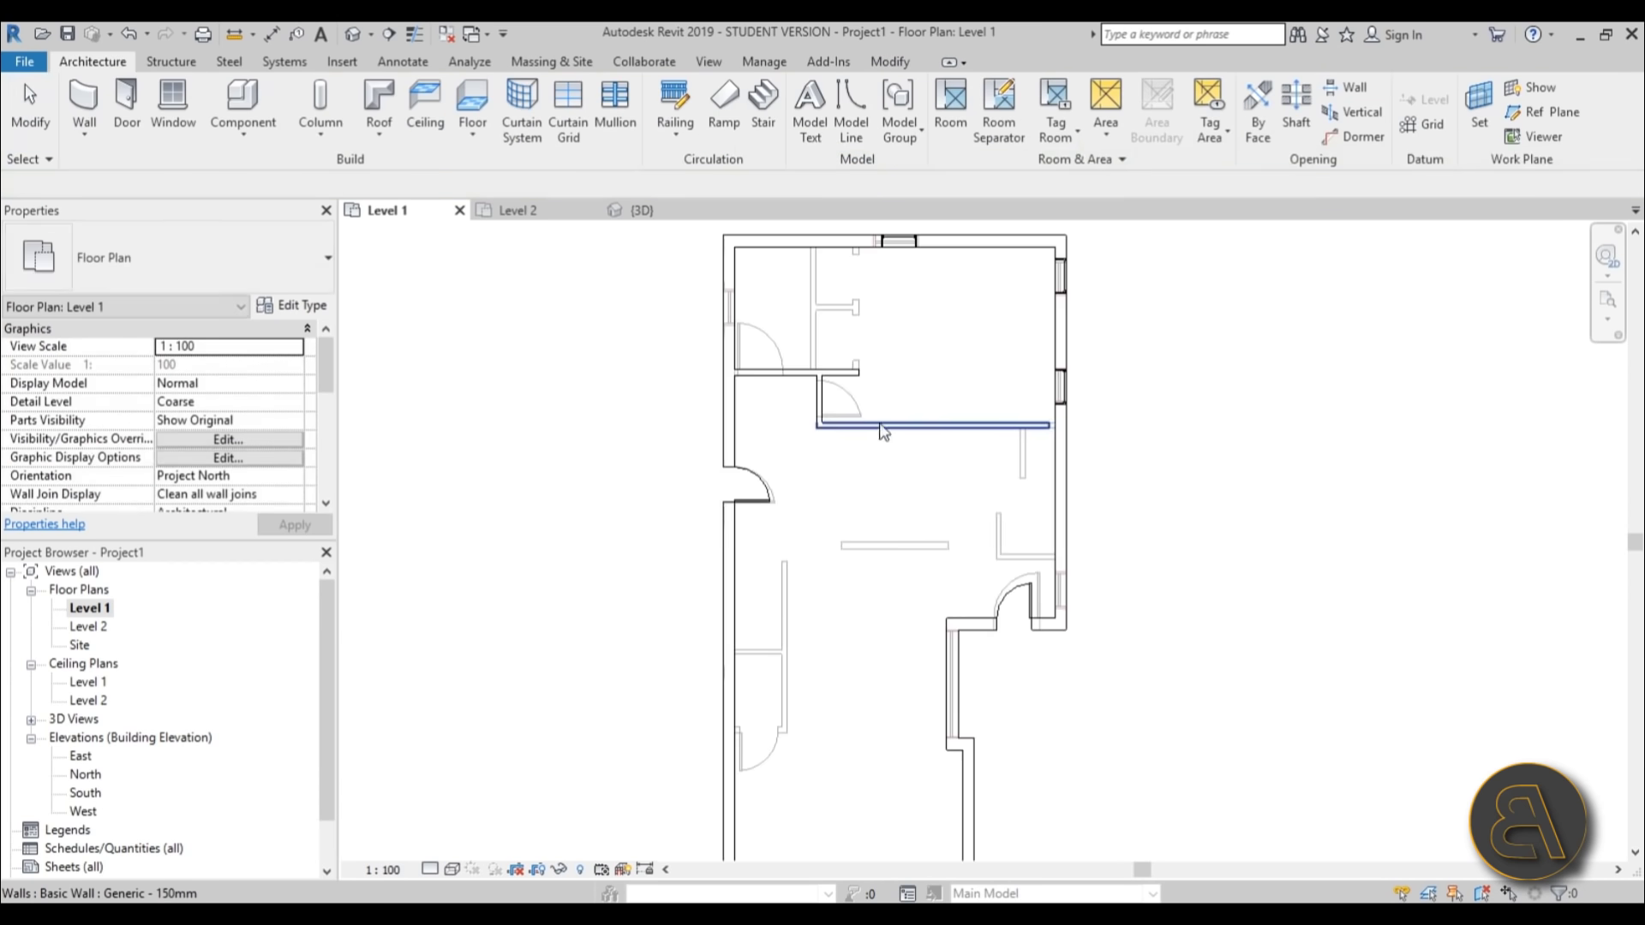
pyautogui.moveTo(711, 291); pyautogui.dragTo(1101, 857)
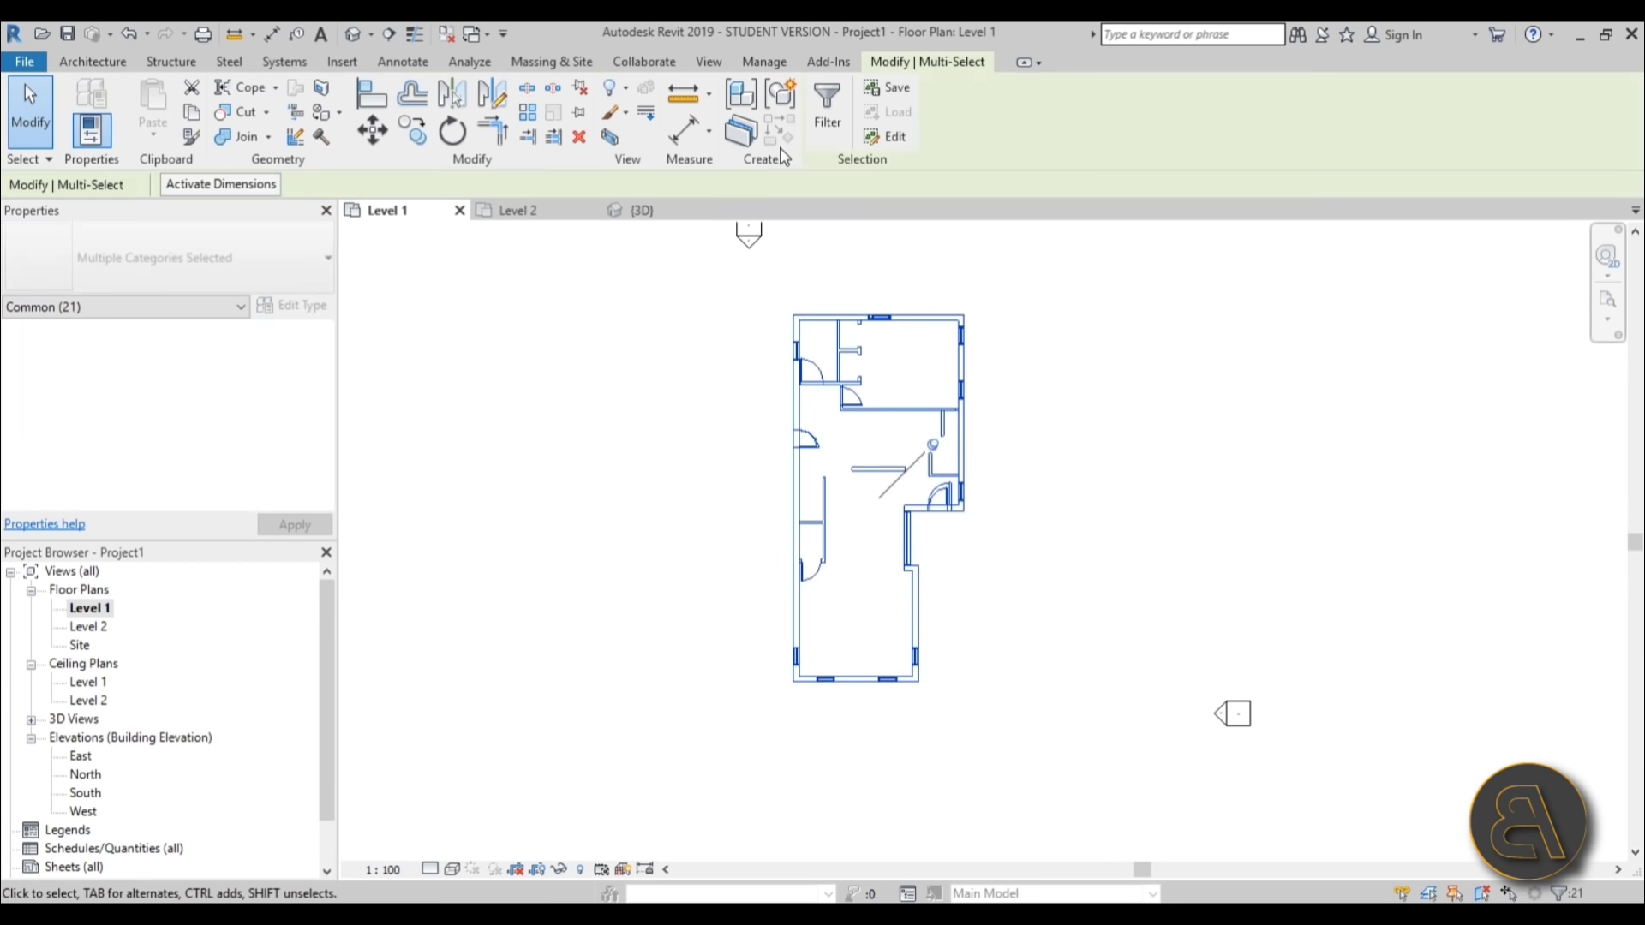
pyautogui.click(844, 141)
pyautogui.click(463, 292)
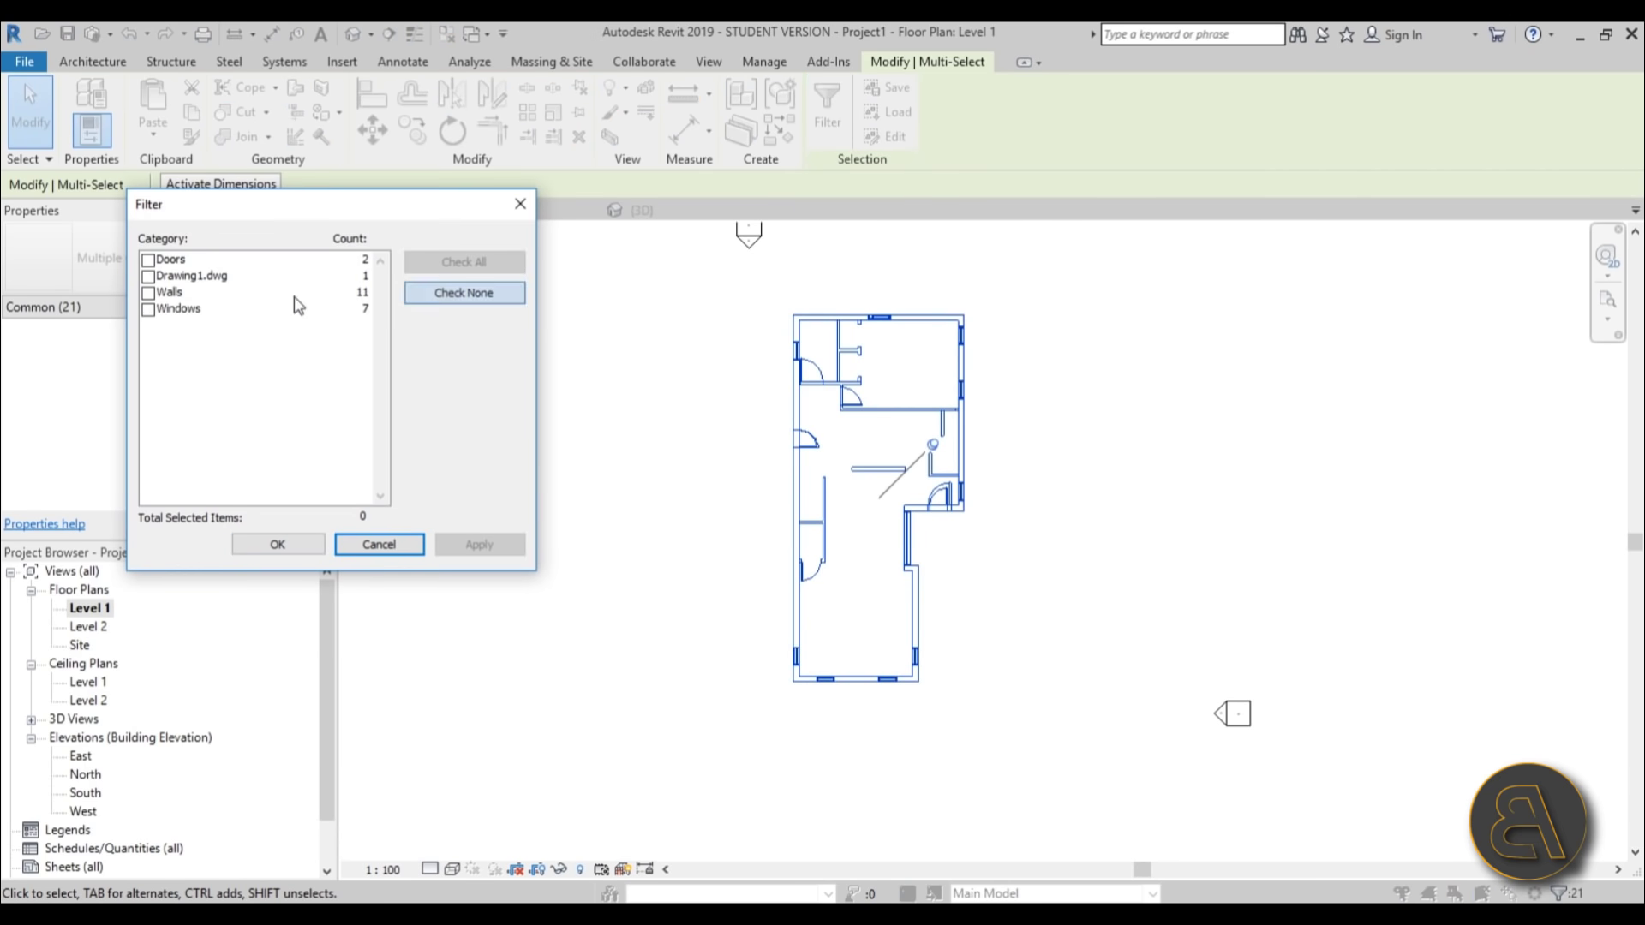
pyautogui.click(148, 292)
pyautogui.click(478, 544)
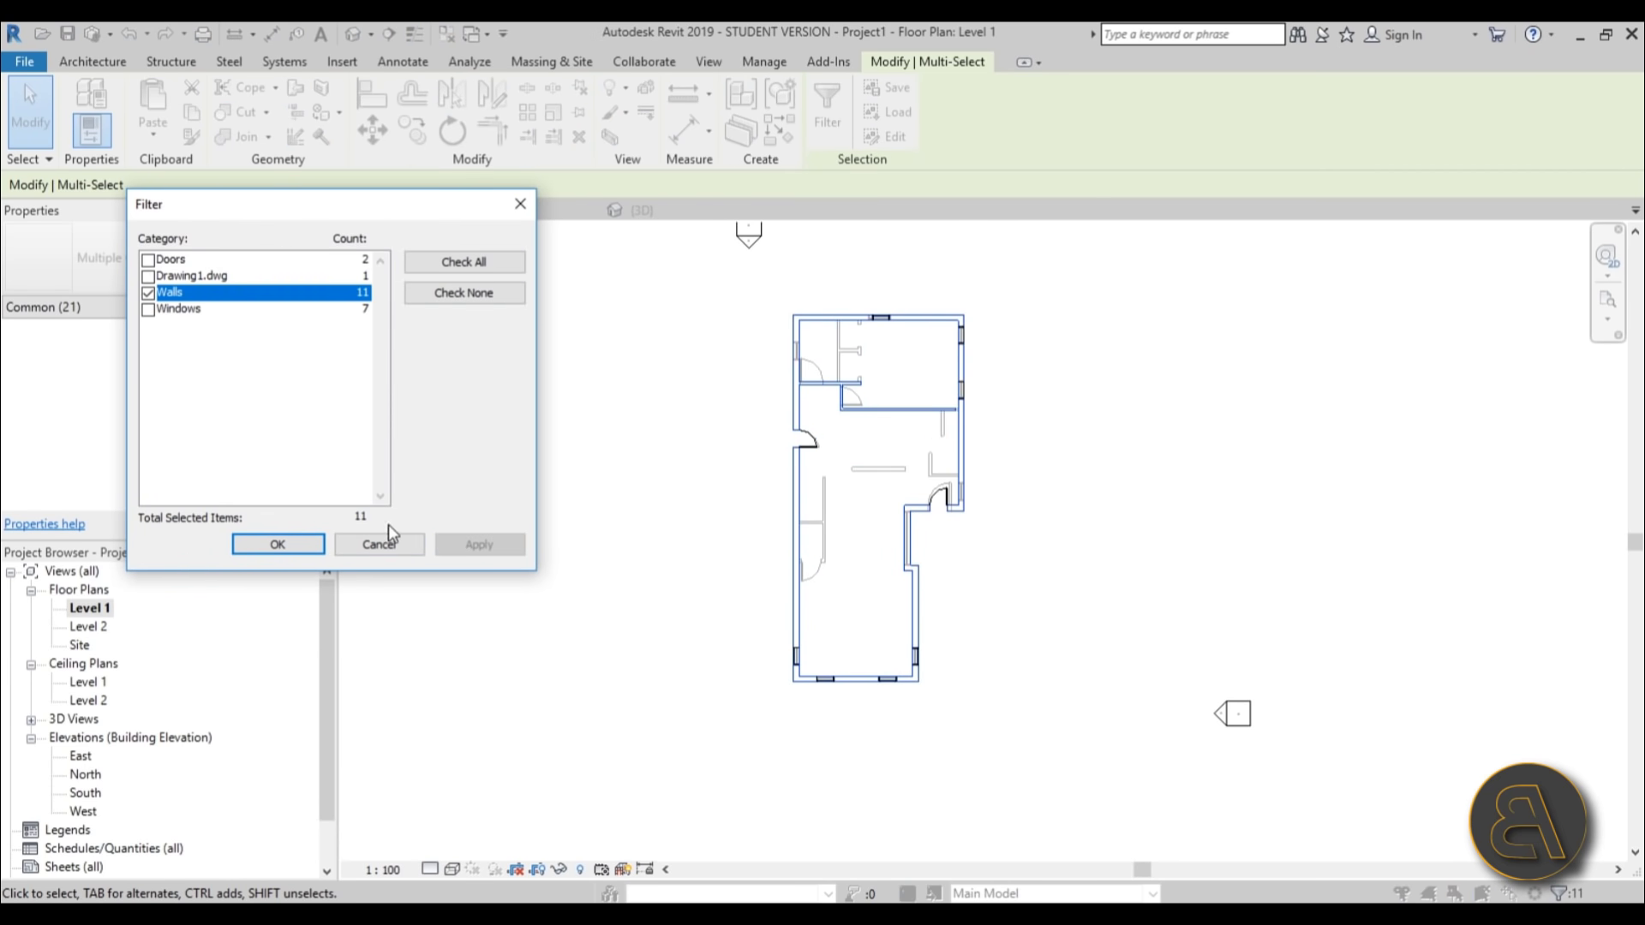
pyautogui.click(302, 546)
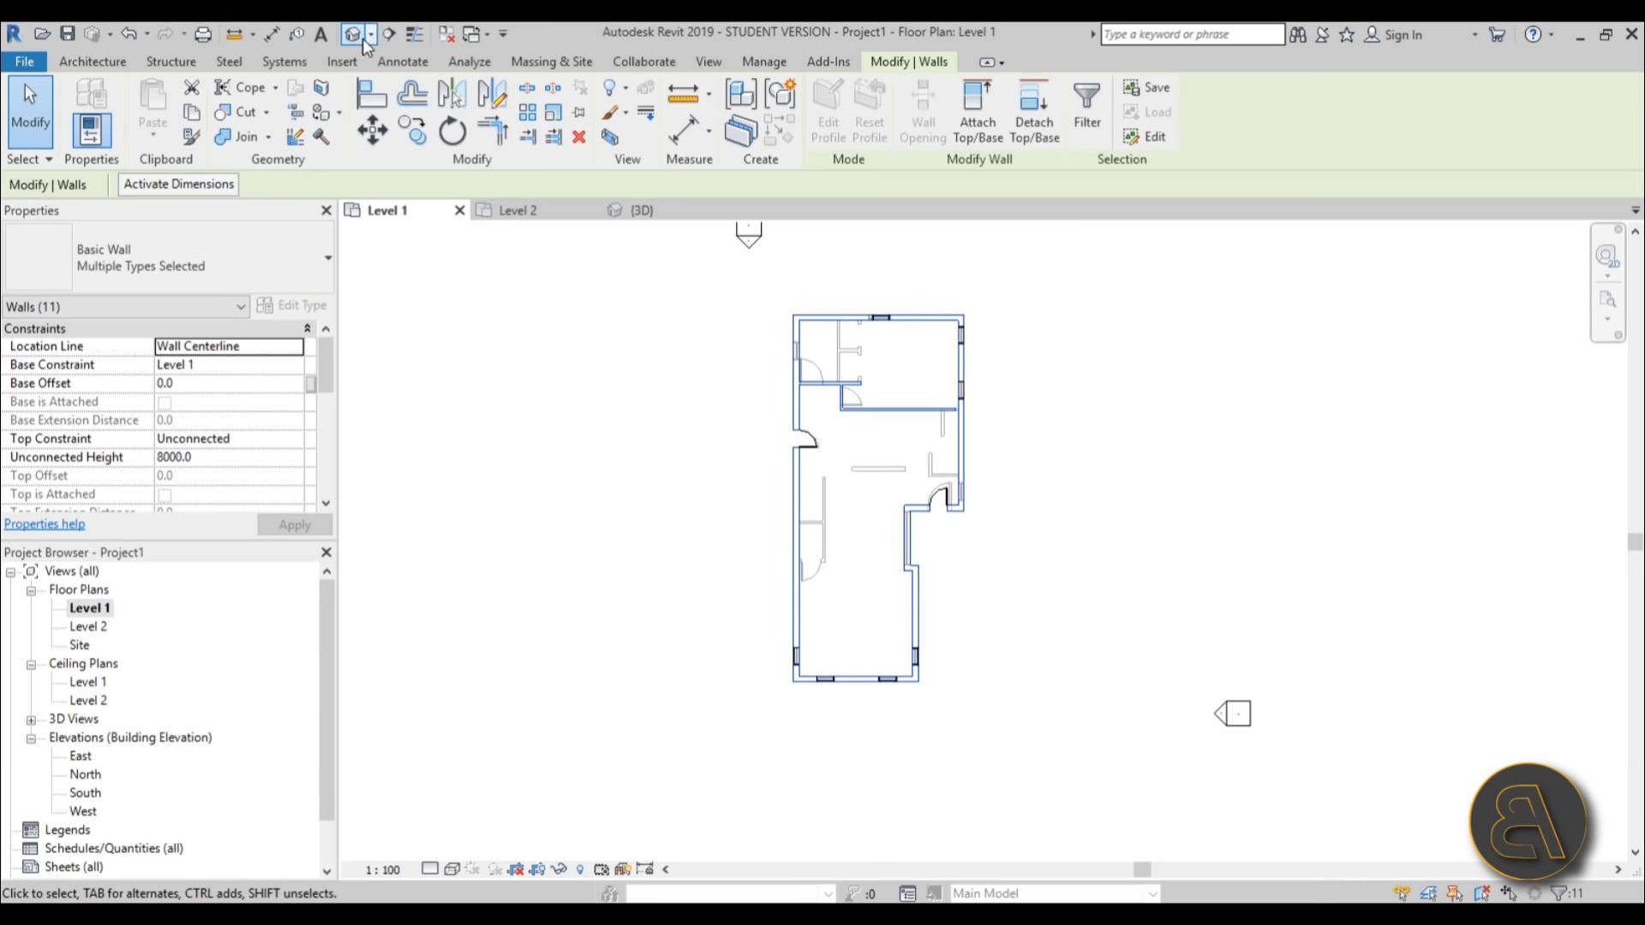
pyautogui.click(294, 440)
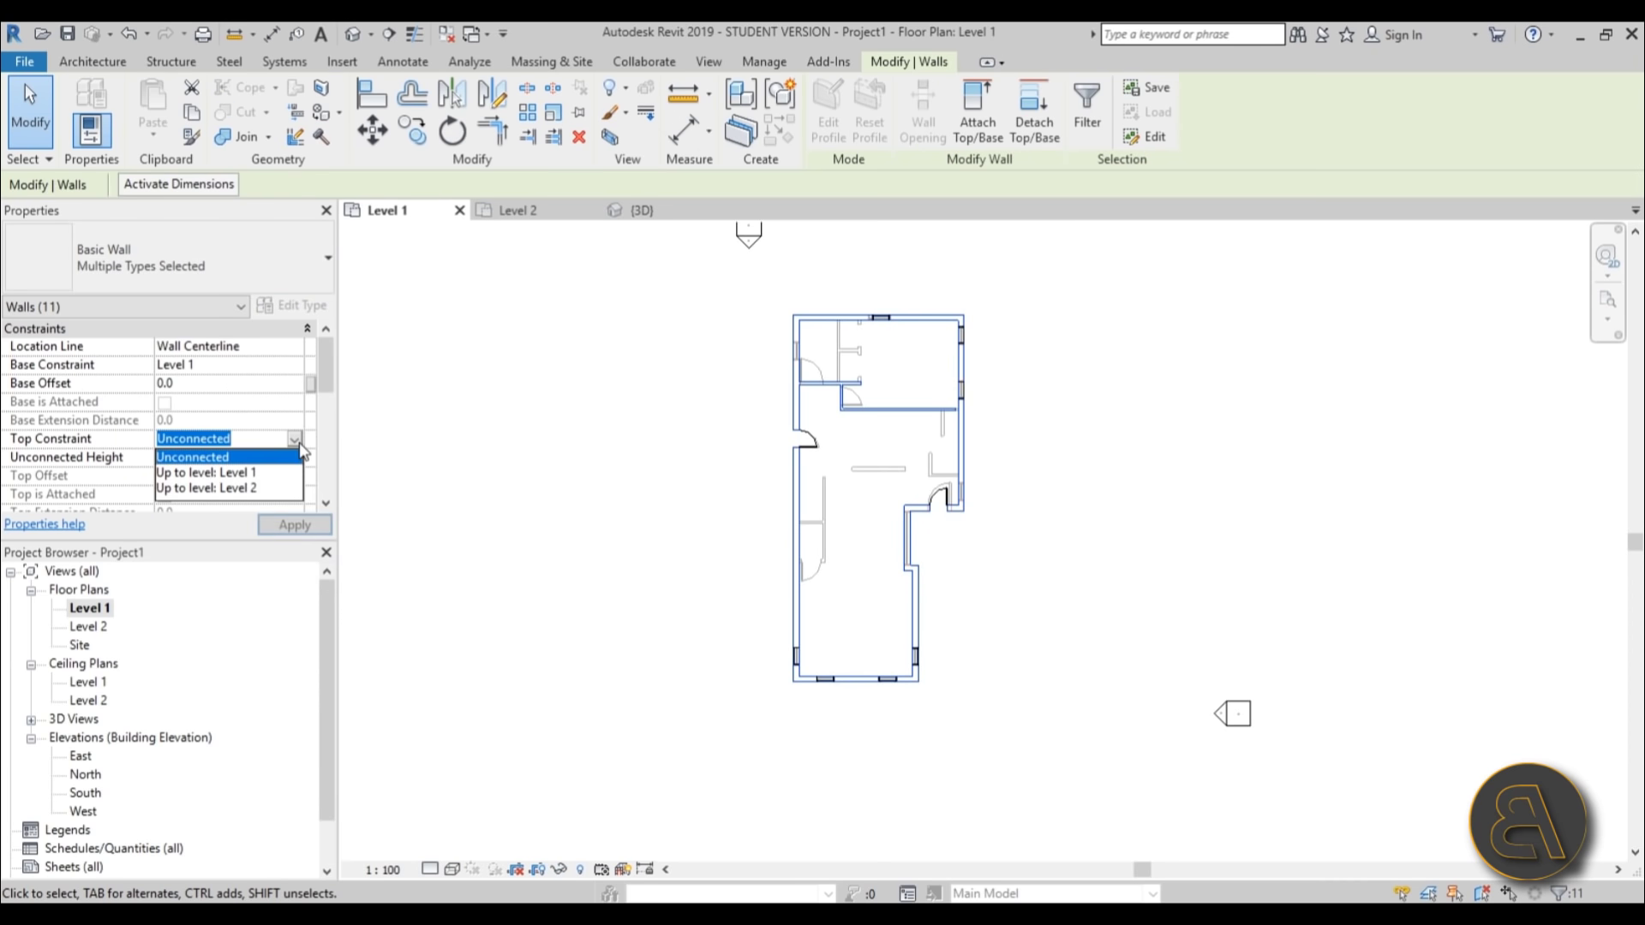
pyautogui.click(206, 474)
pyautogui.click(294, 525)
# Open the 3D view and examine the wall heights and interior partitions against the imported floor plans.
pyautogui.click(353, 35)
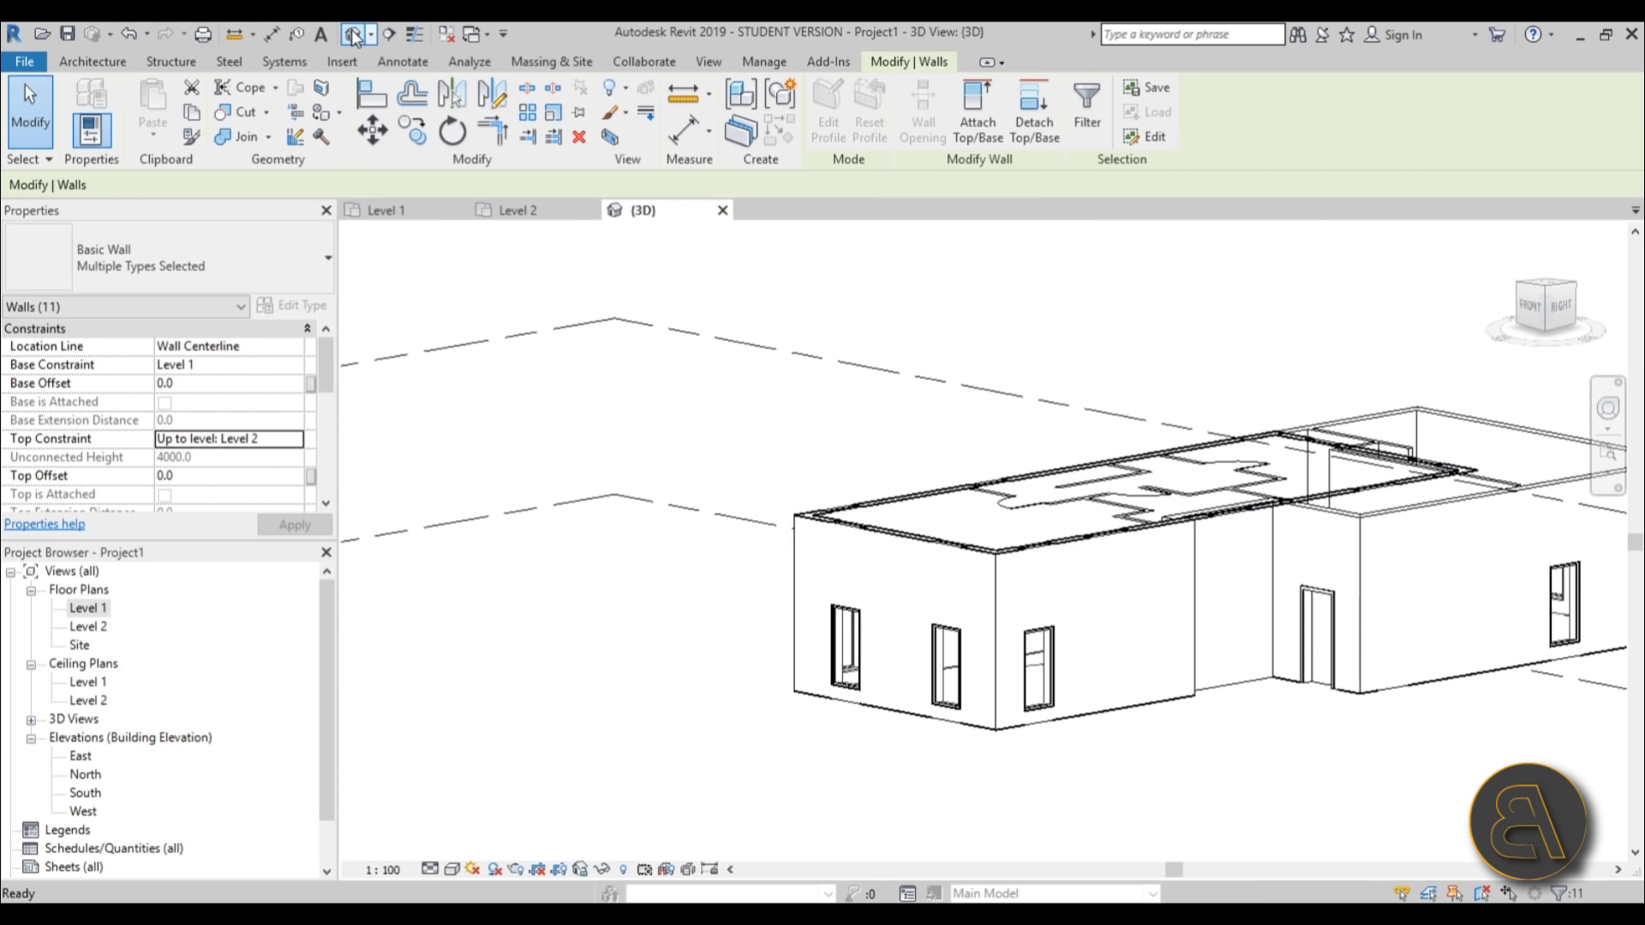
pyautogui.click(651, 485)
pyautogui.keyDown('shift'); pyautogui.moveTo(635, 484); pyautogui.dragTo(672, 504, button='middle'); pyautogui.keyUp('shift')
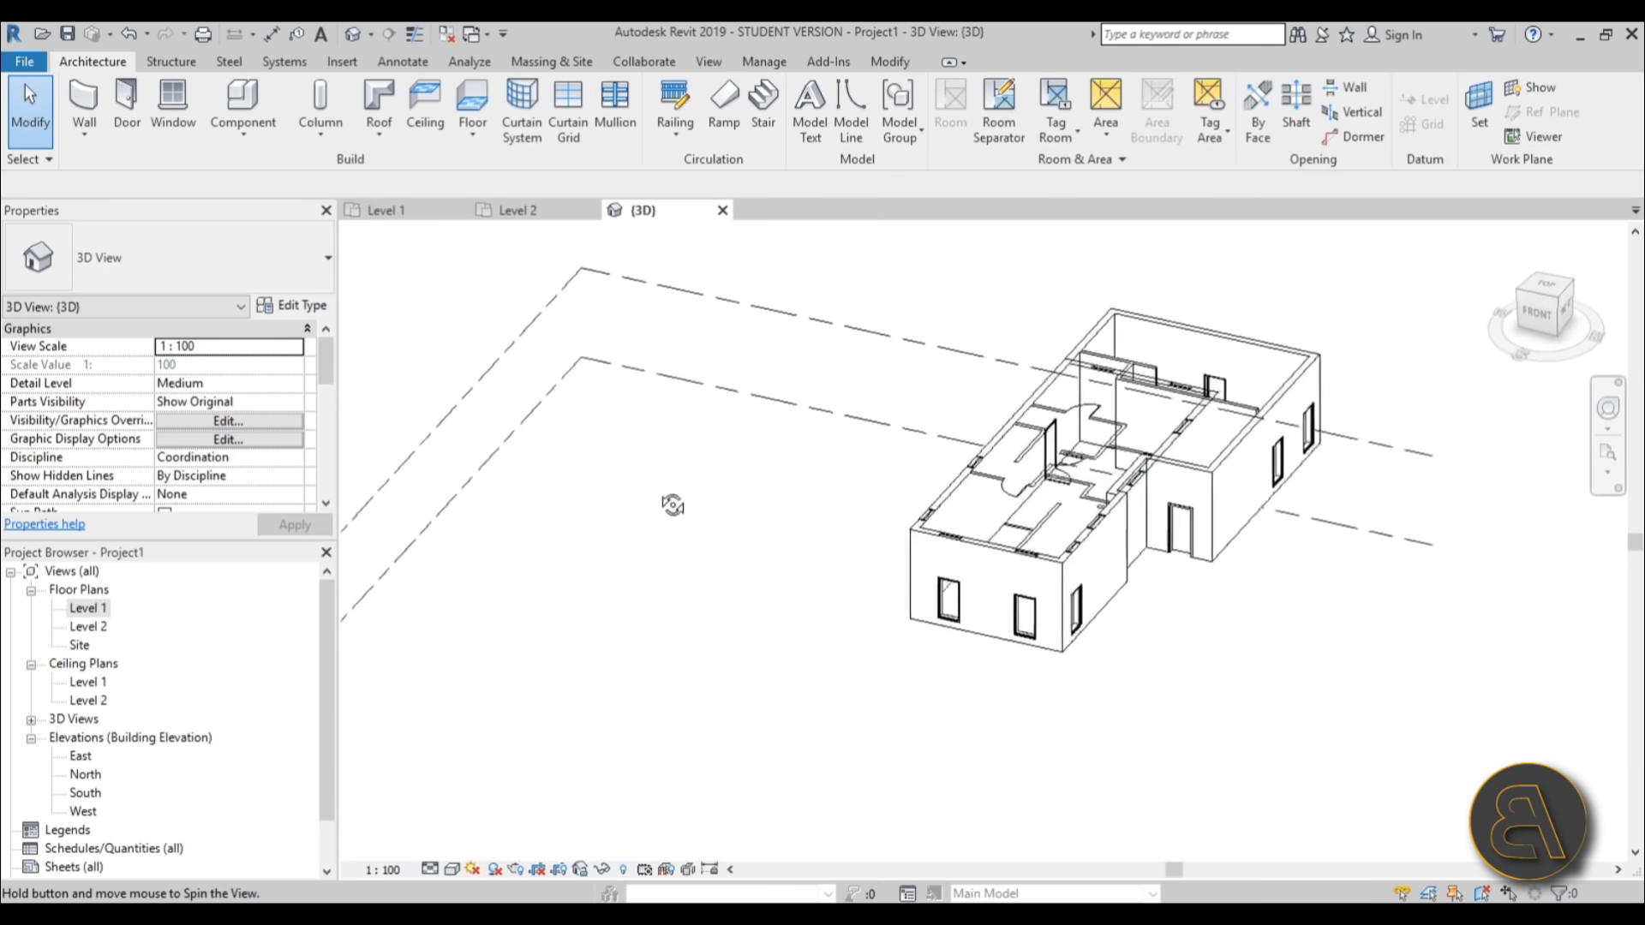
pyautogui.scroll(5, 673, 503)
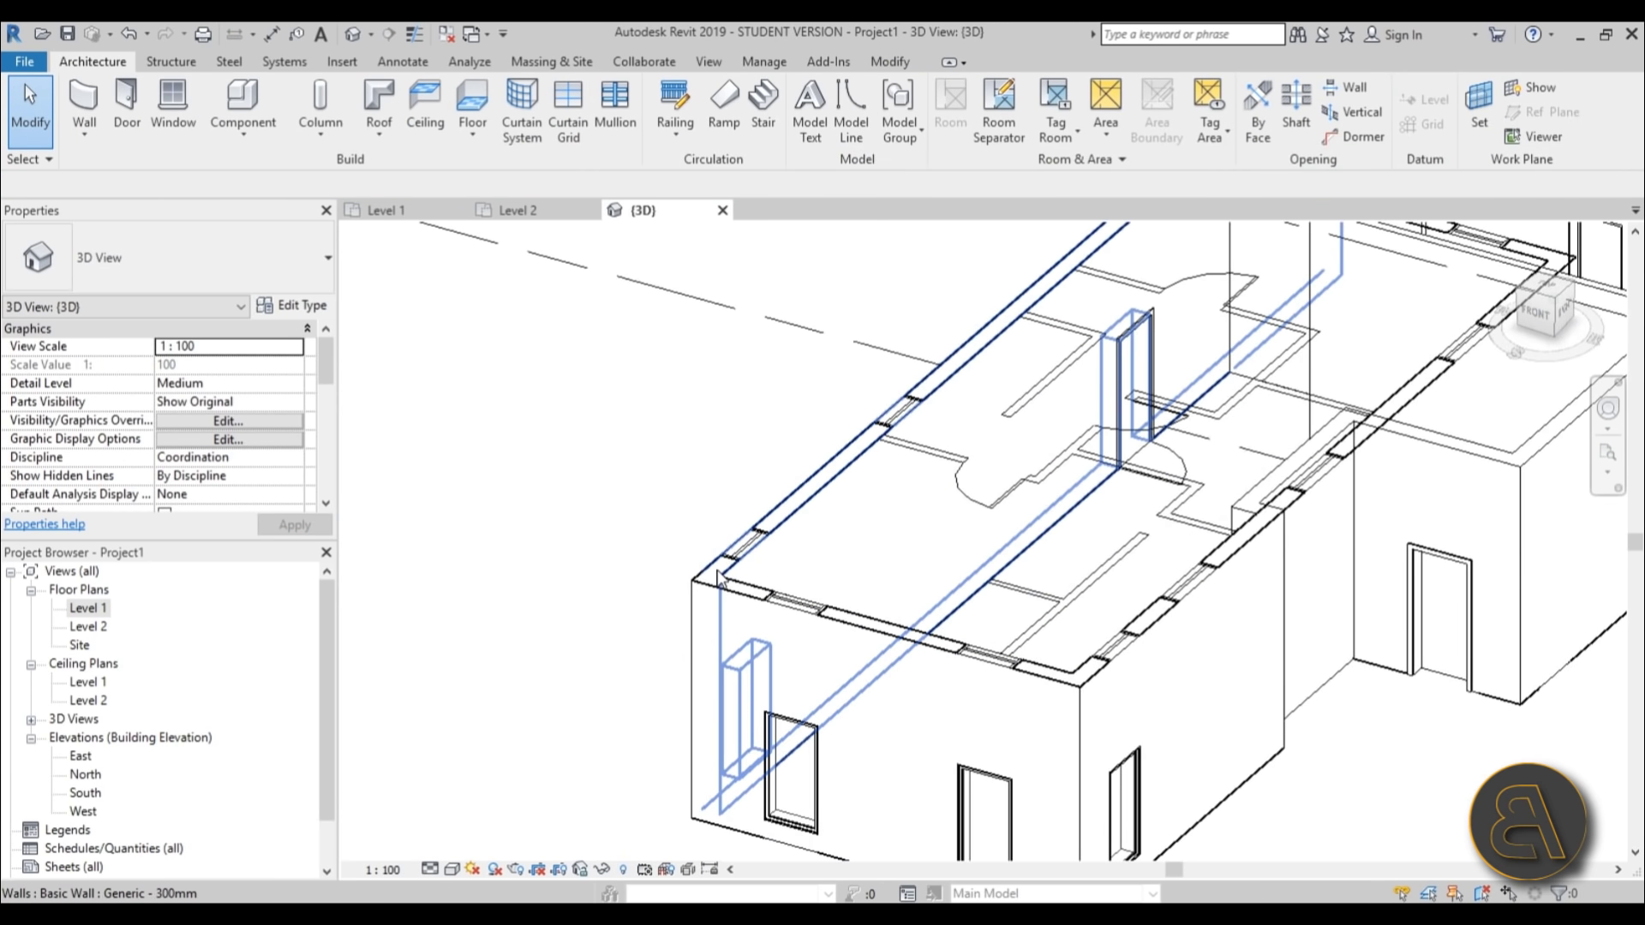
pyautogui.scroll(-4, 803, 563)
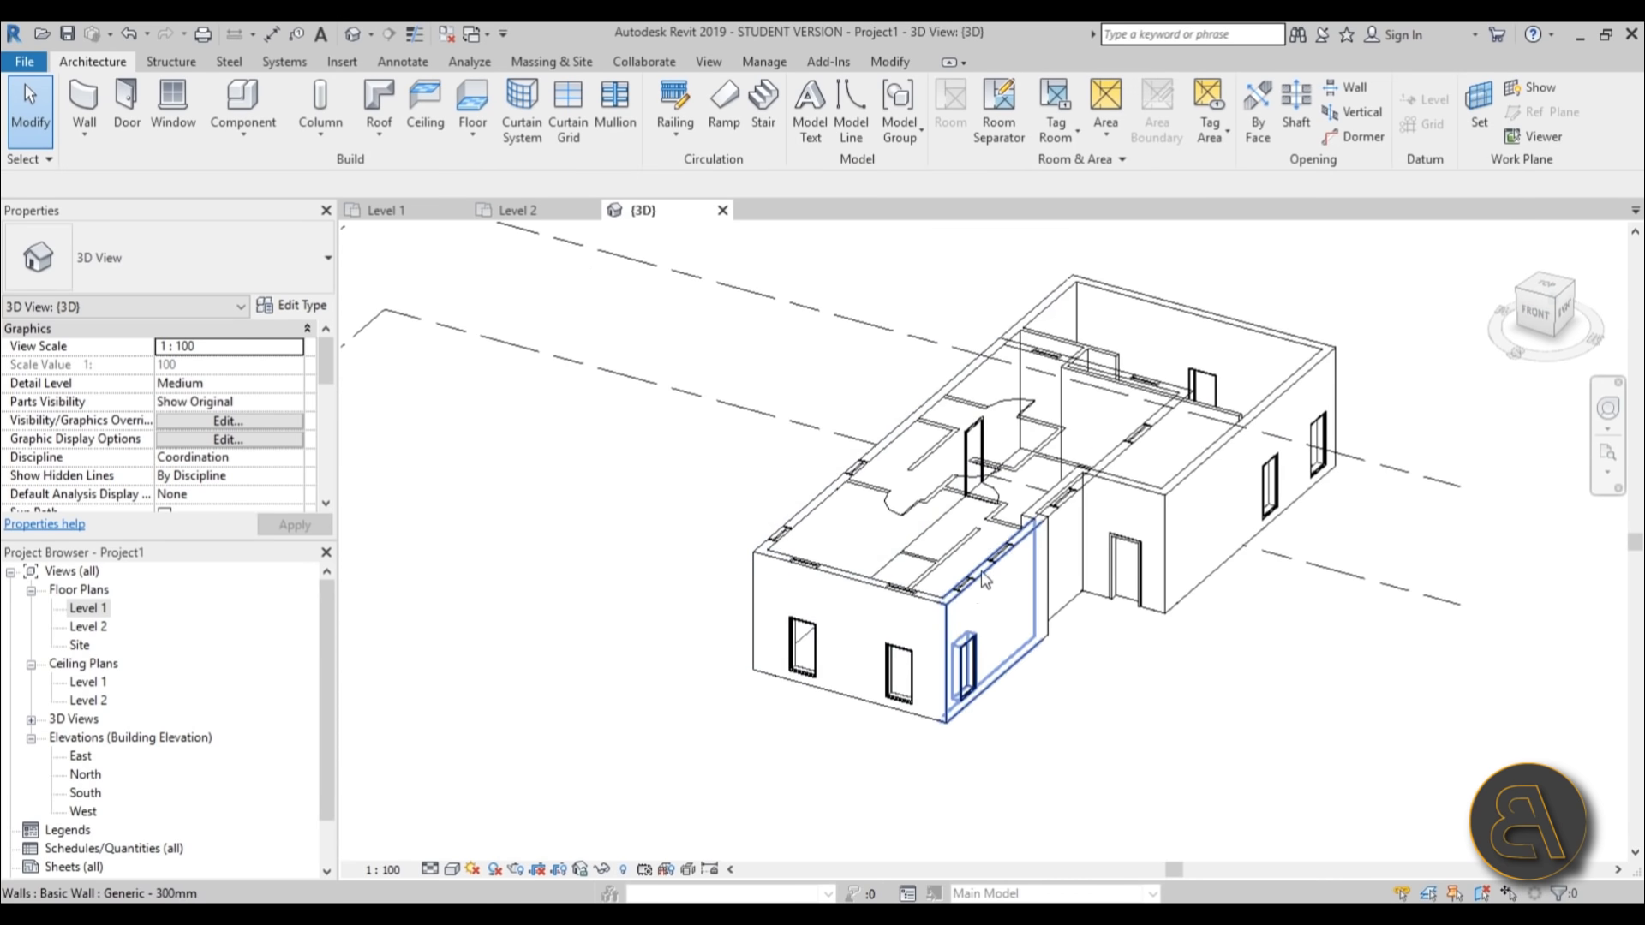
pyautogui.keyDown('shift'); pyautogui.moveTo(943, 634); pyautogui.dragTo(917, 647, button='middle'); pyautogui.keyUp('shift')
pyautogui.scroll(4, 1144, 416)
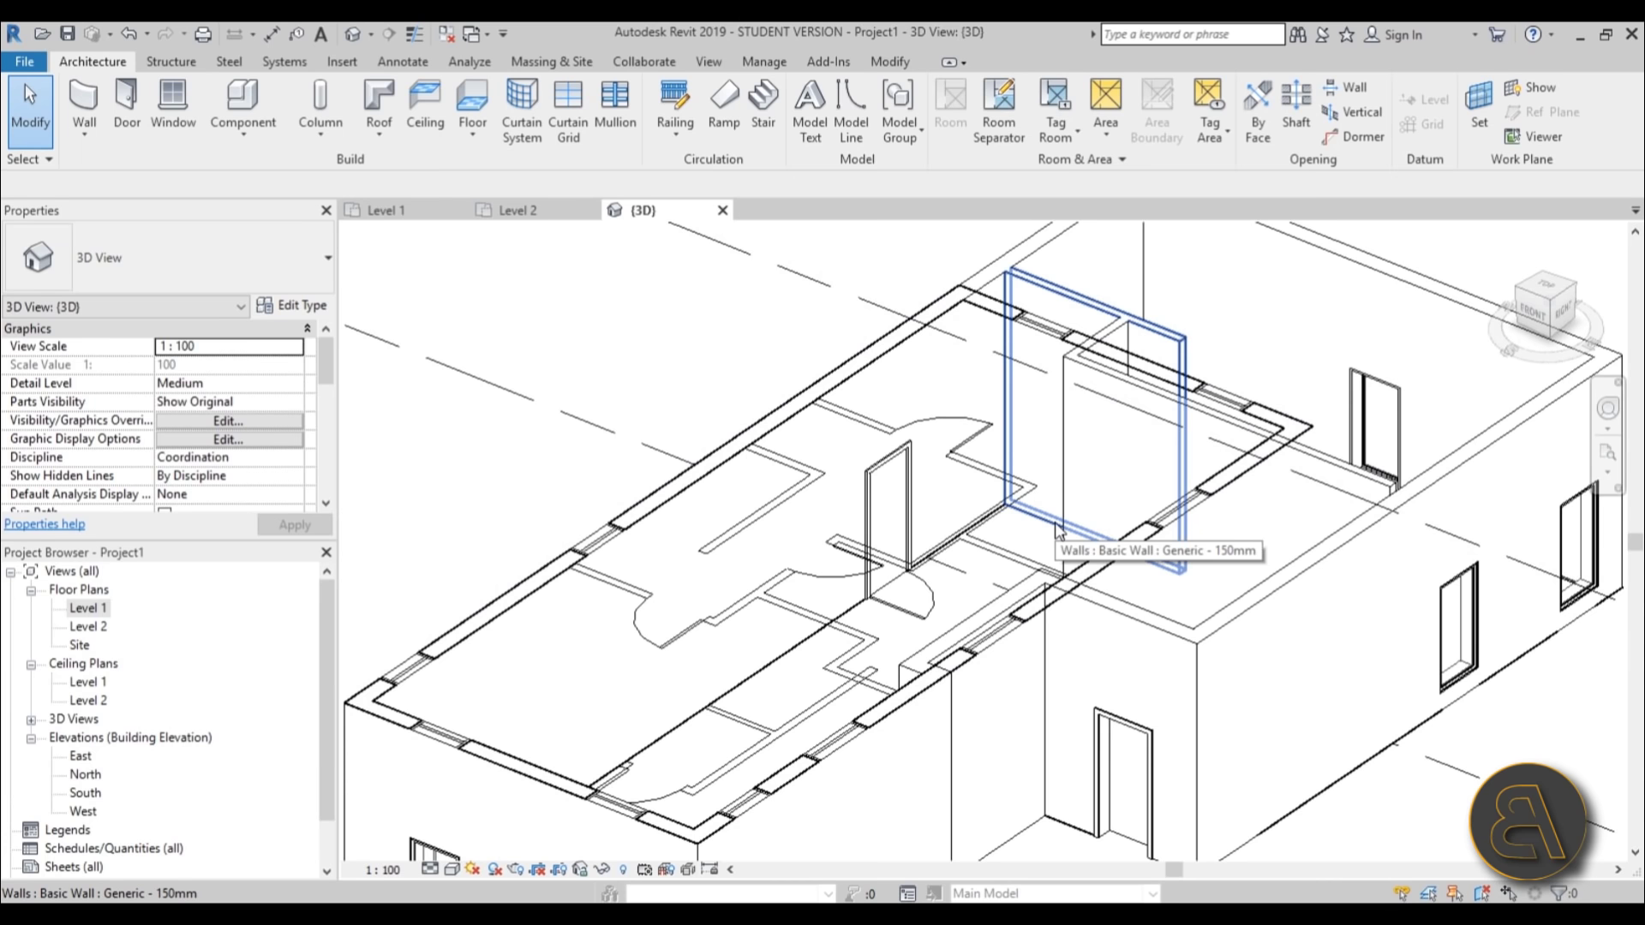
pyautogui.scroll(-5, 1145, 632)
pyautogui.moveTo(1145, 631); pyautogui.dragTo(1140, 638, button='middle')
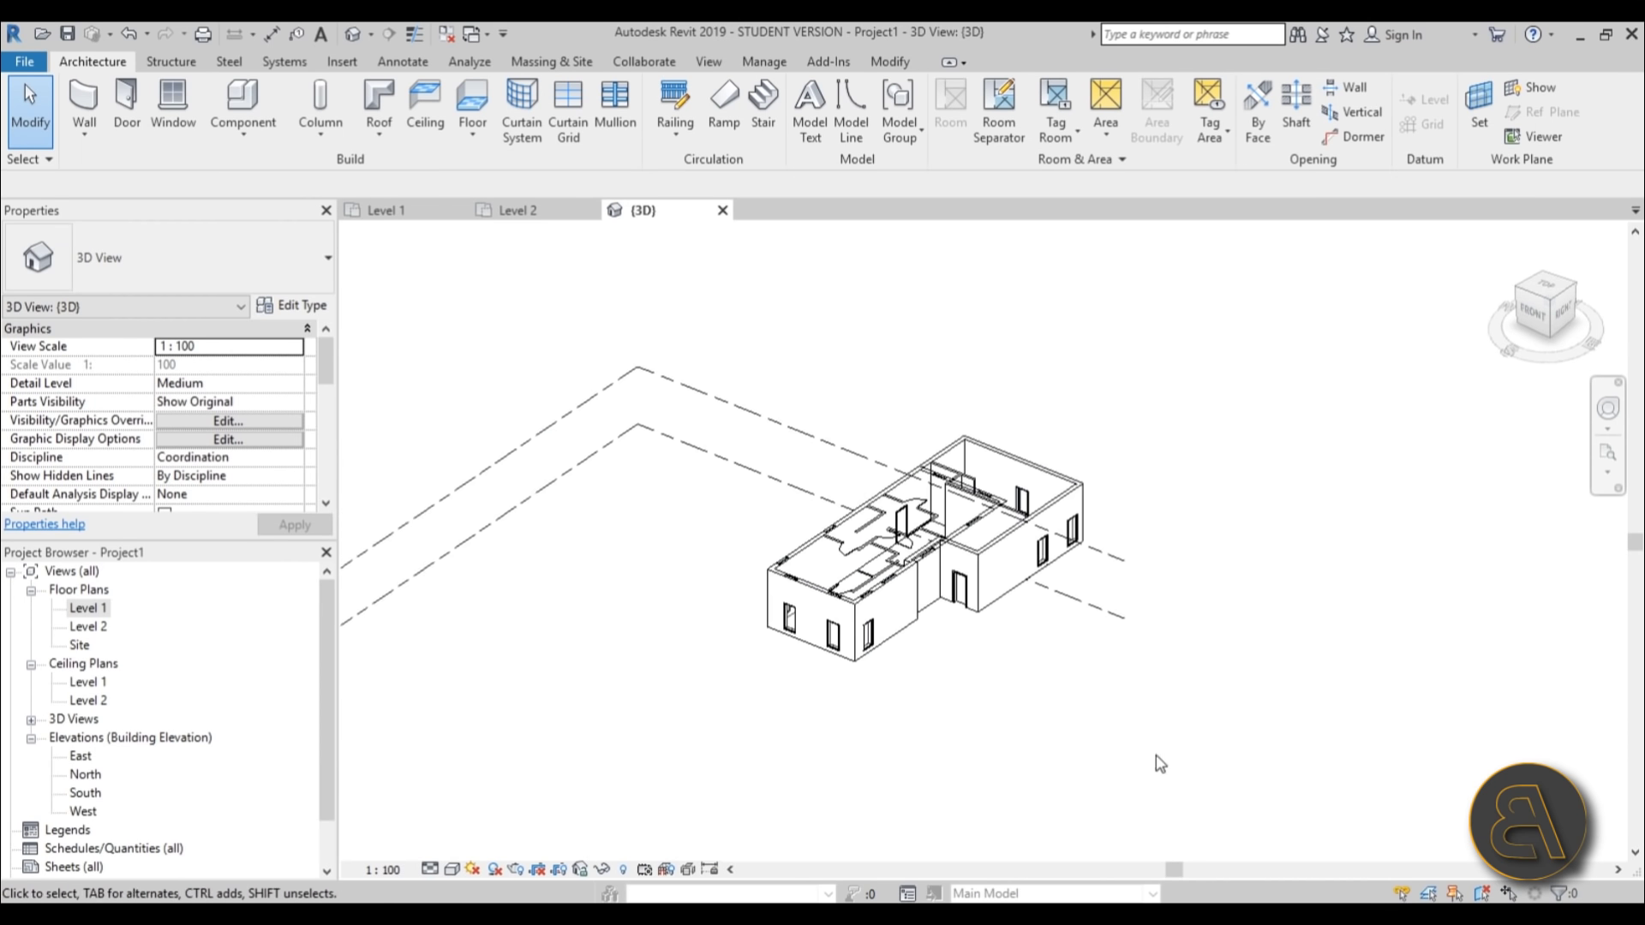
# Inspect the imported Drawing2.dwg plan sitting on Level 2 above the modelled walls.
pyautogui.moveTo(1157, 760); pyautogui.dragTo(999, 687, button='middle')
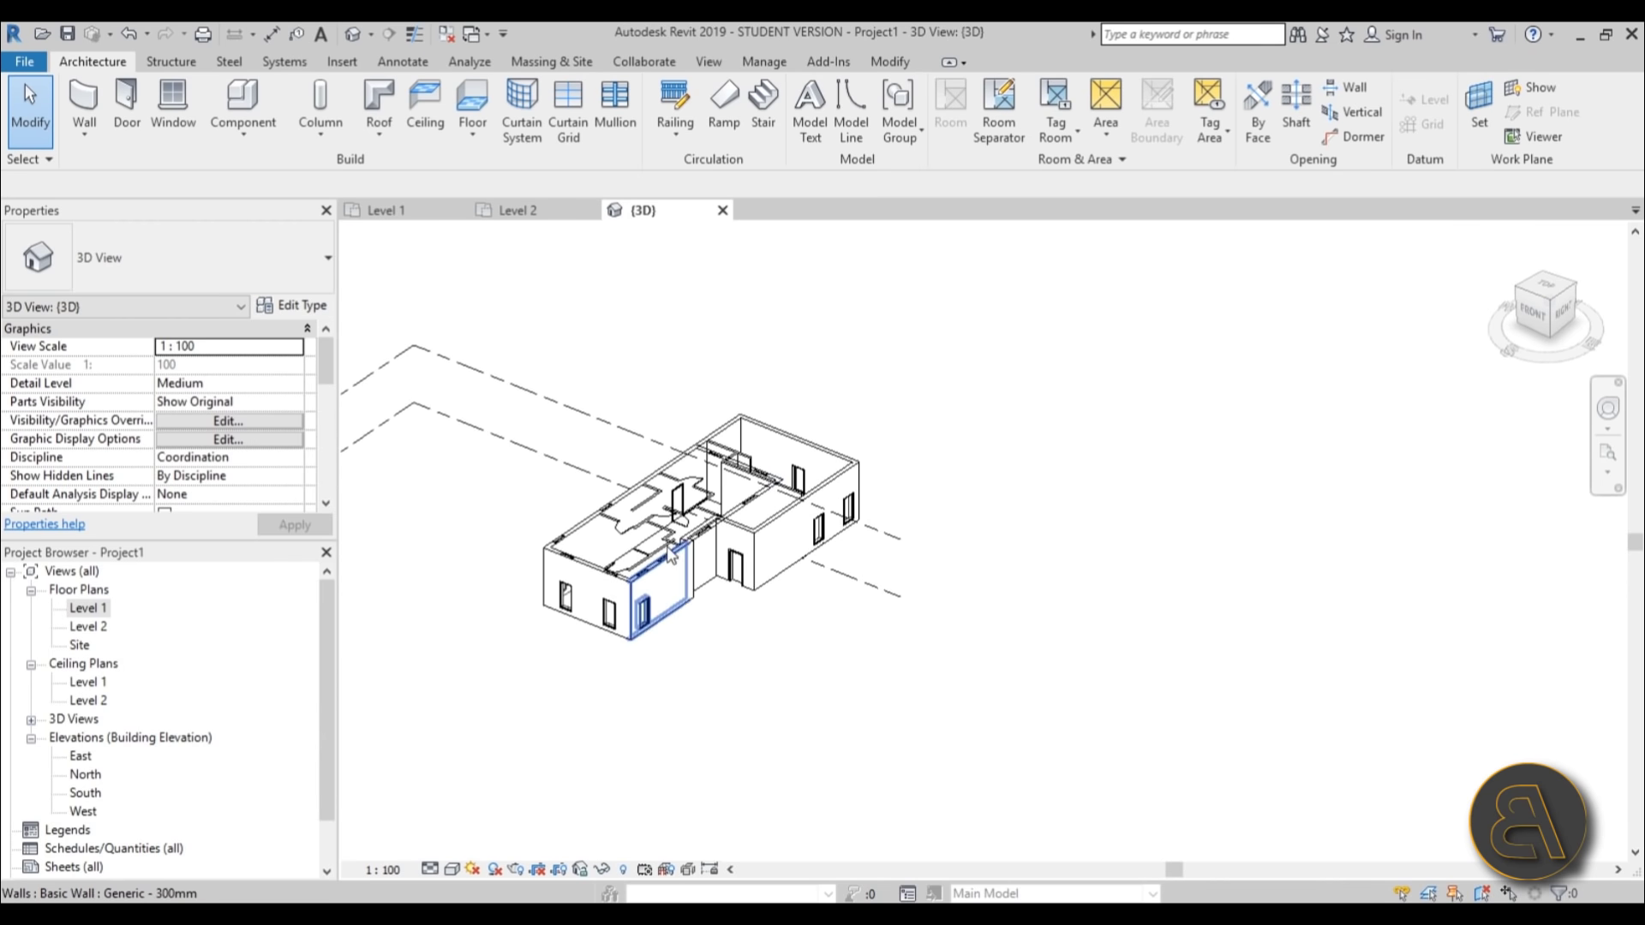
pyautogui.scroll(5, 792, 458)
pyautogui.click(636, 537)
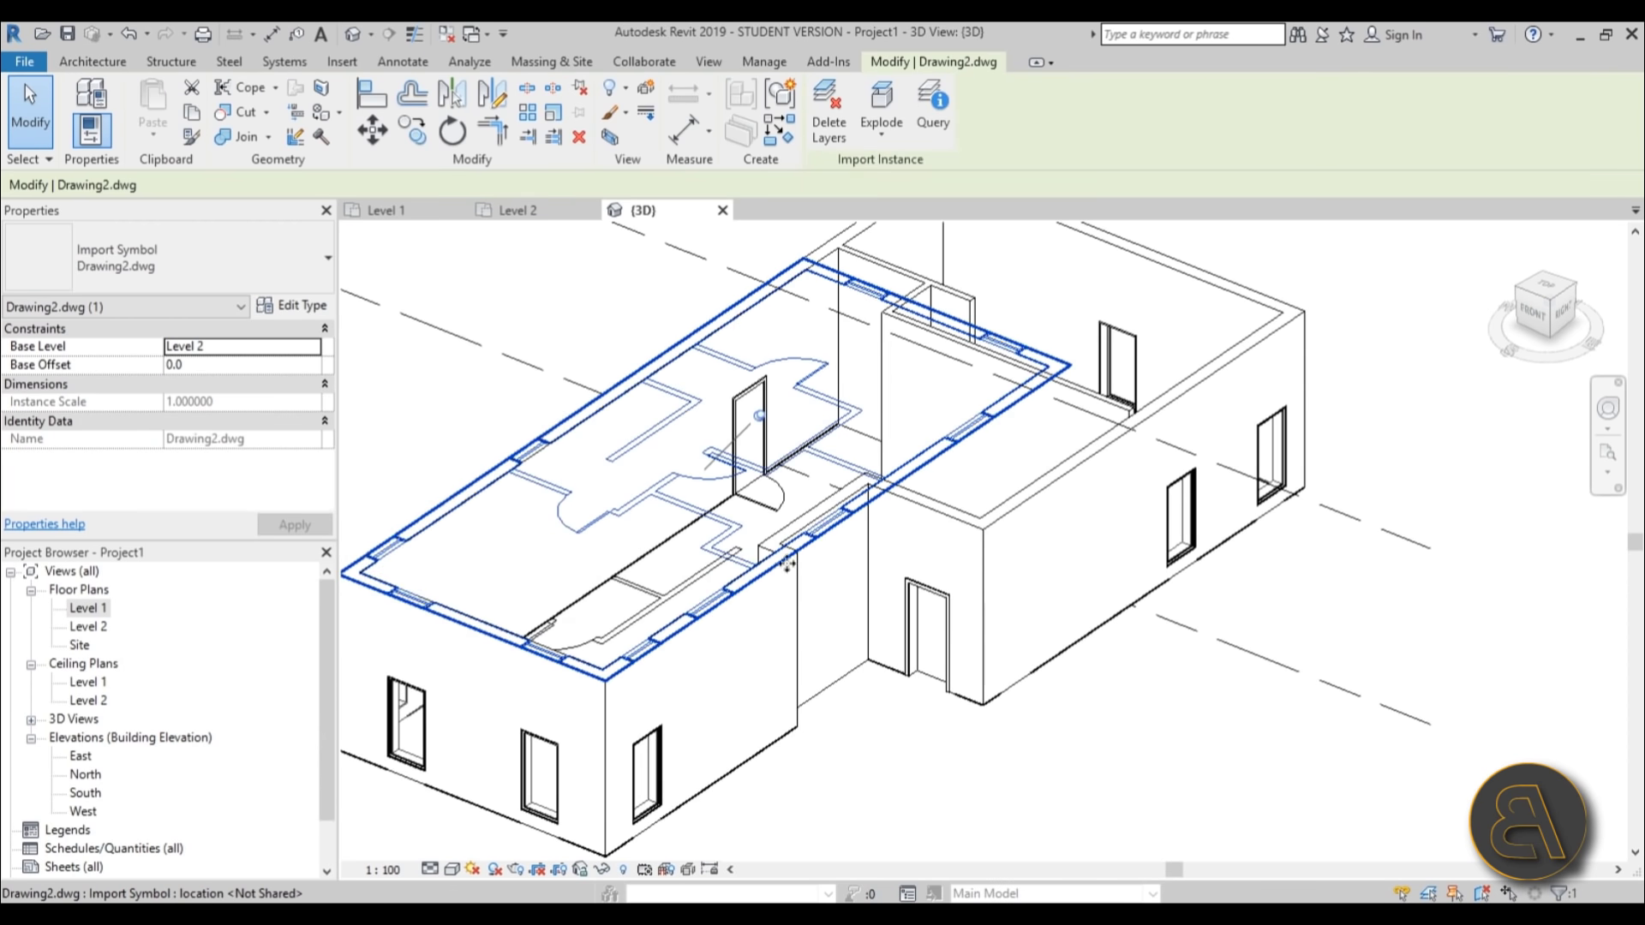
pyautogui.press('Escape')
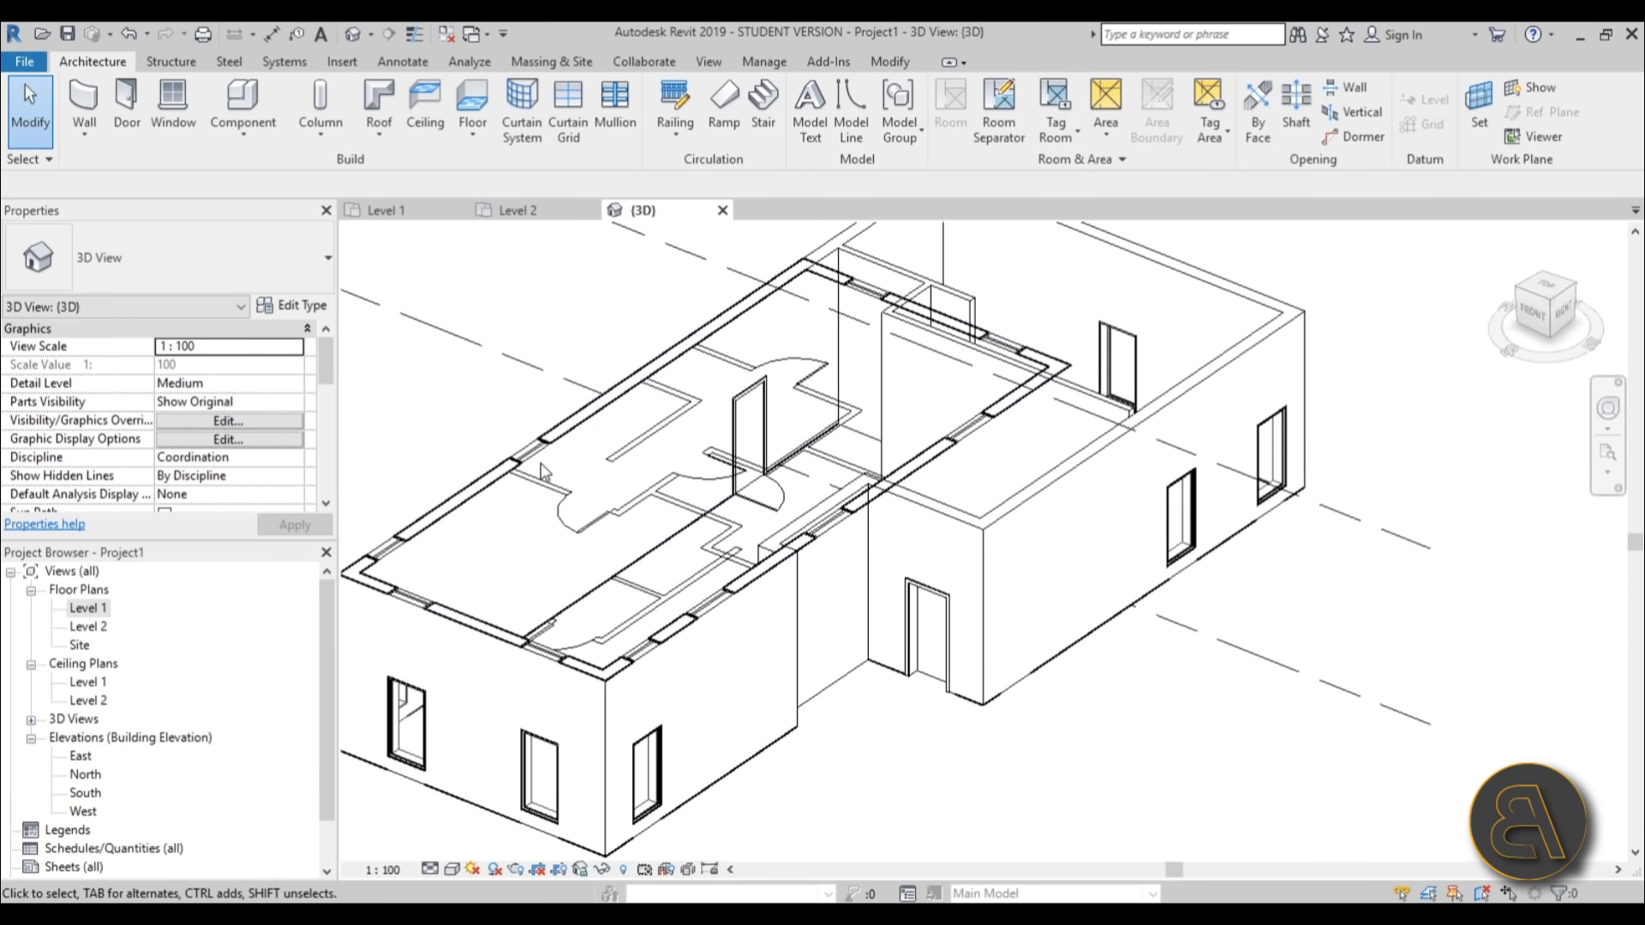
pyautogui.moveTo(784, 711); pyautogui.dragTo(796, 647, button='middle')
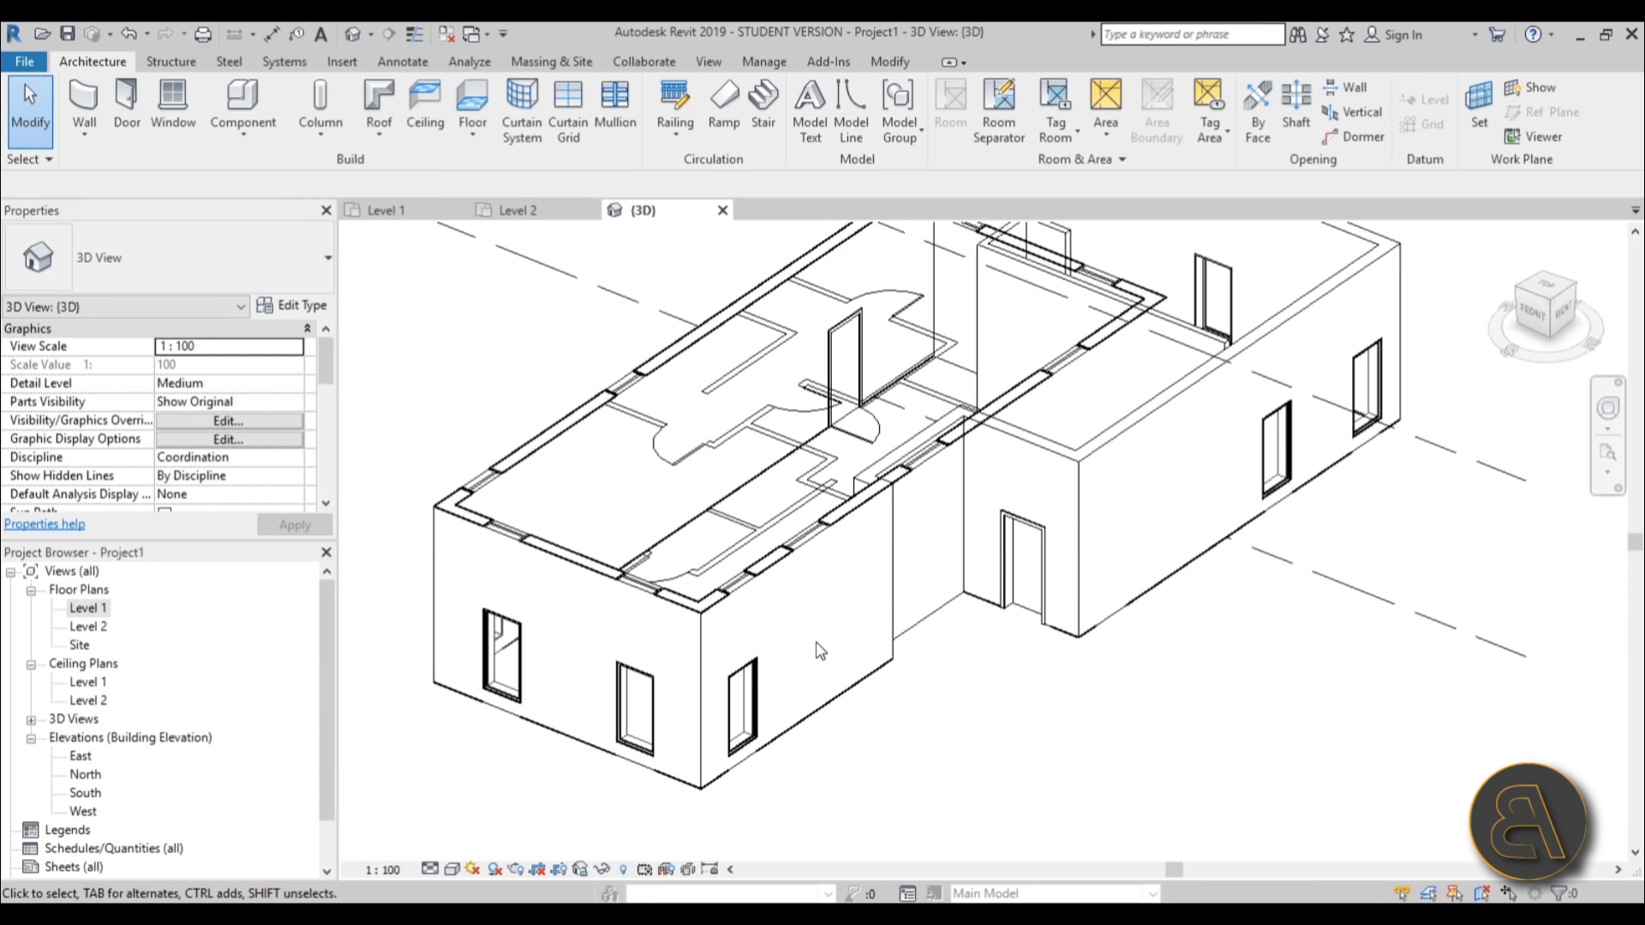
pyautogui.scroll(-3, 923, 726)
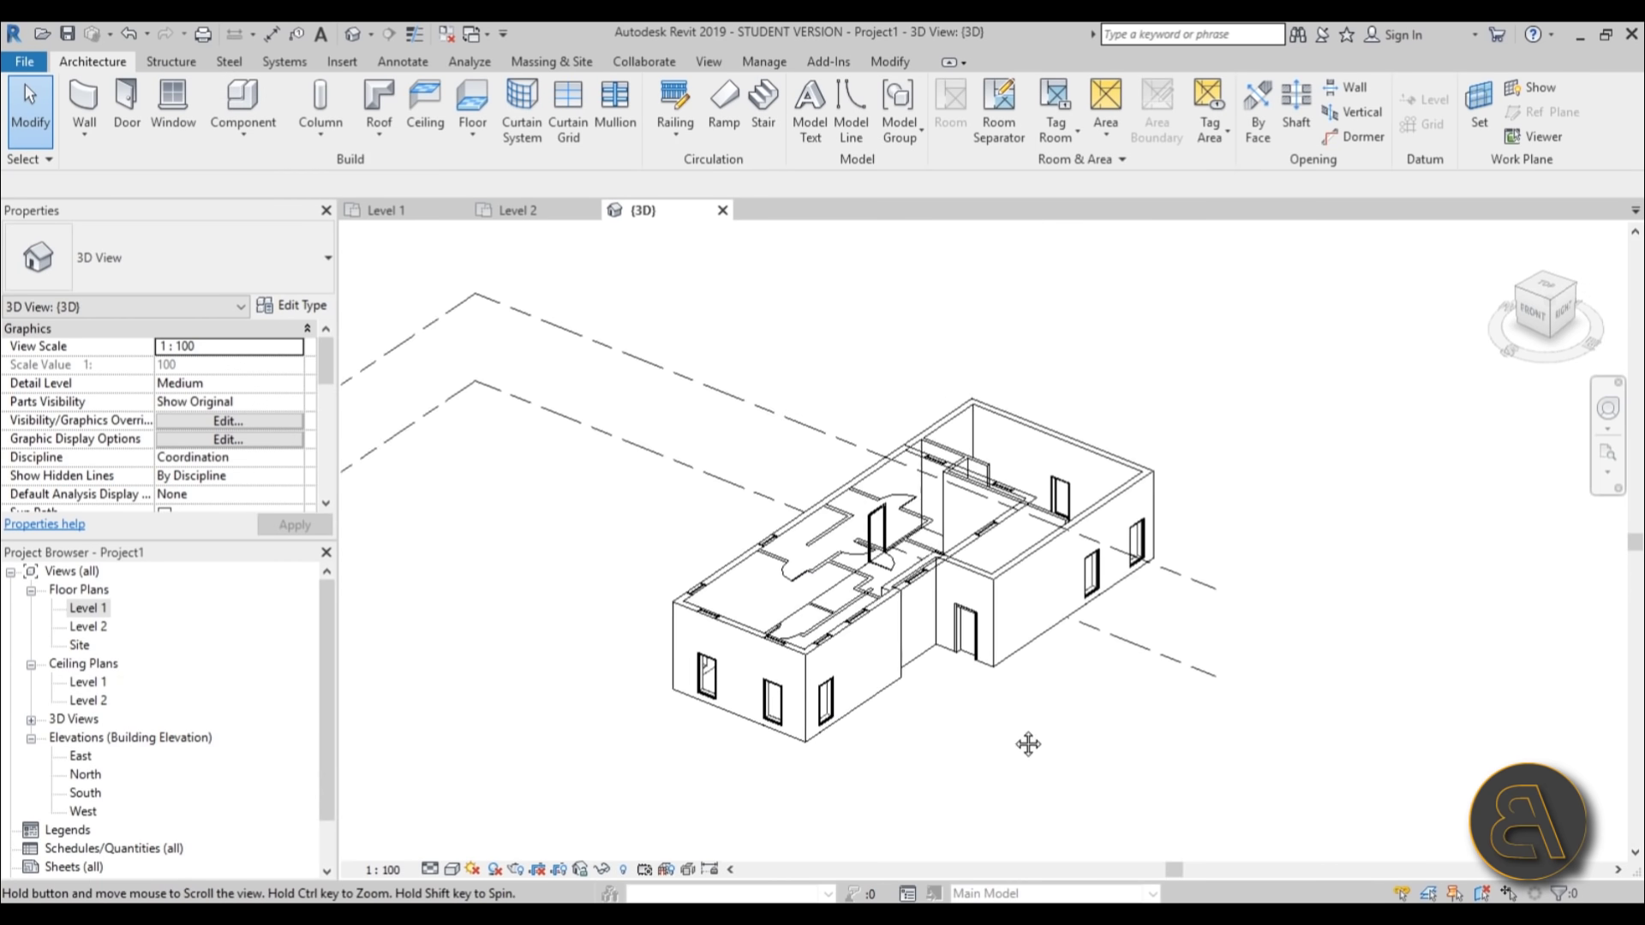
pyautogui.moveTo(855, 754)
pyautogui.mouseDown(button='middle')
pyautogui.moveTo(878, 742)
pyautogui.moveTo(848, 737)
pyautogui.moveTo(863, 754)
pyautogui.mouseUp(button='middle')
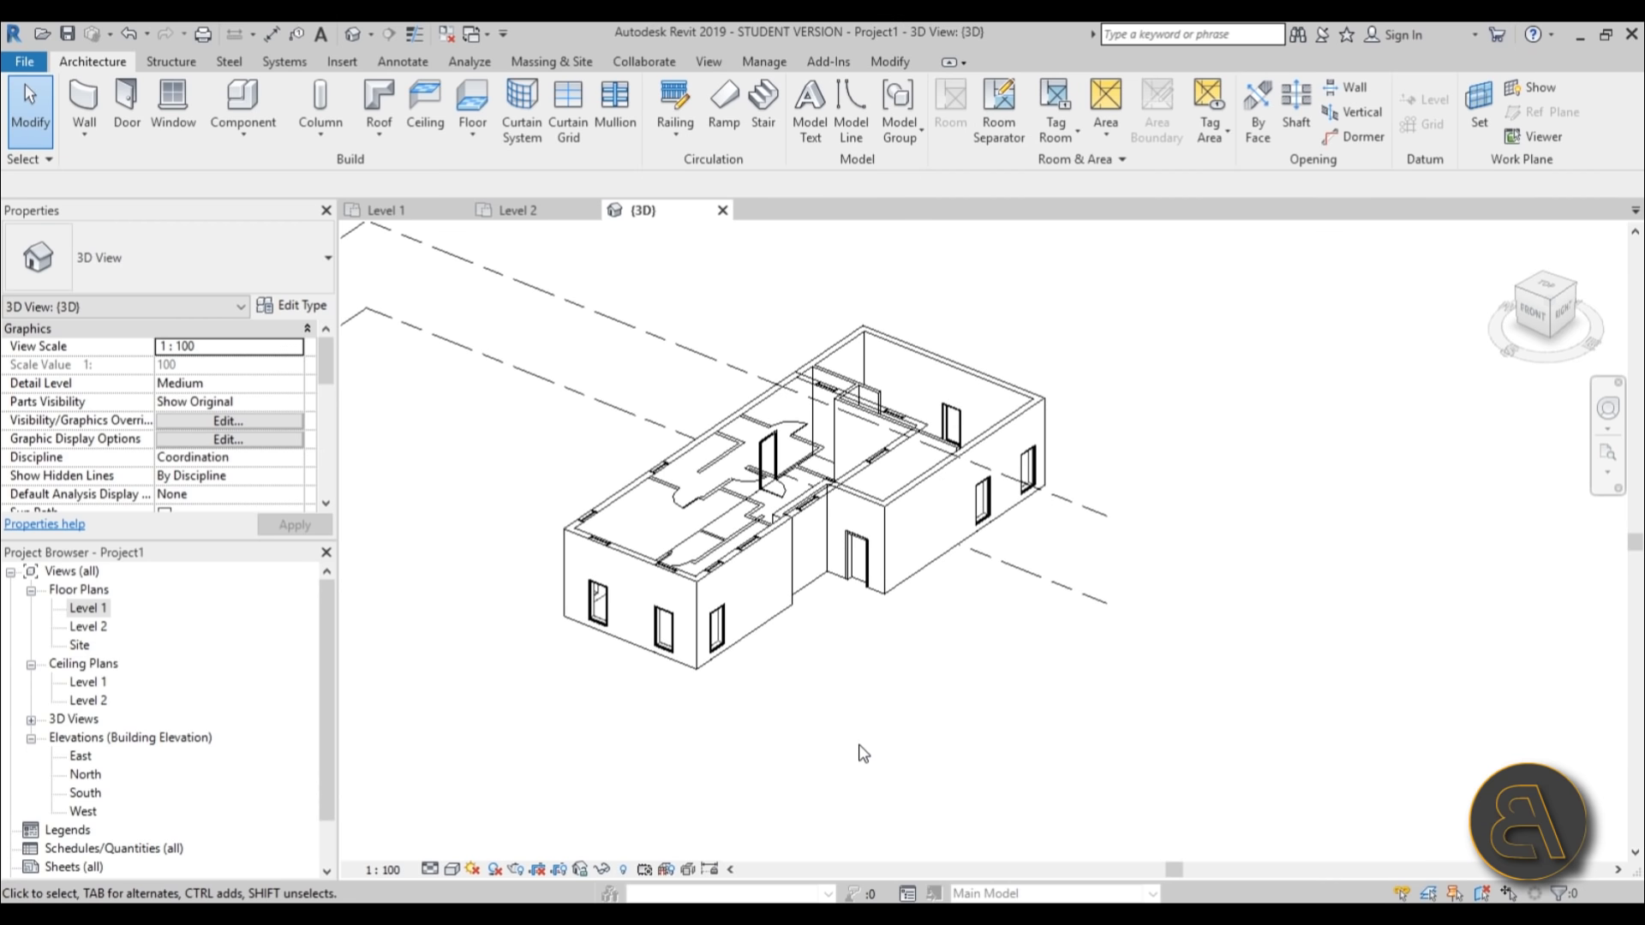